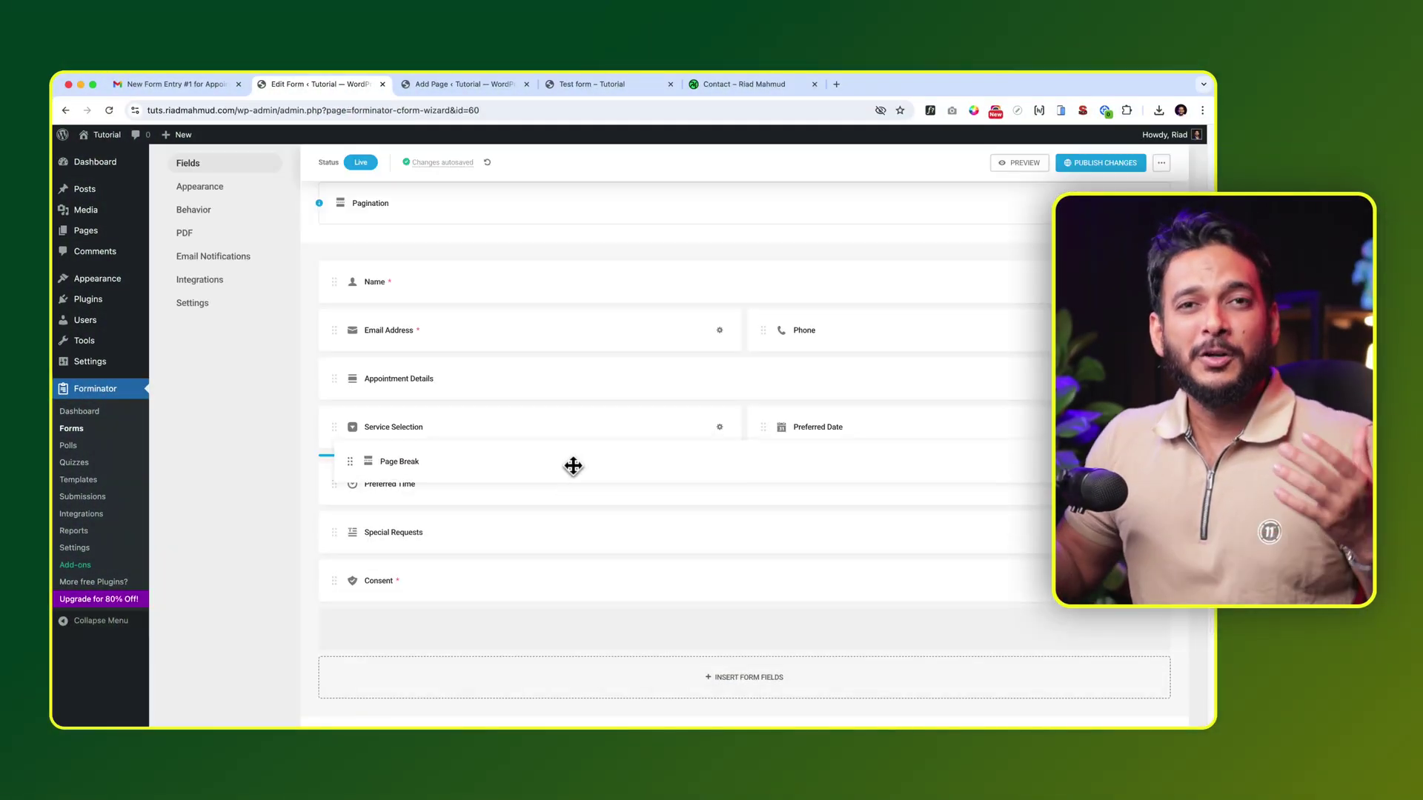
# Move the Page Break field between the Service Selection row and the Preferred Time field.
pyautogui.moveTo(571, 467); pyautogui.dragTo(524, 476)
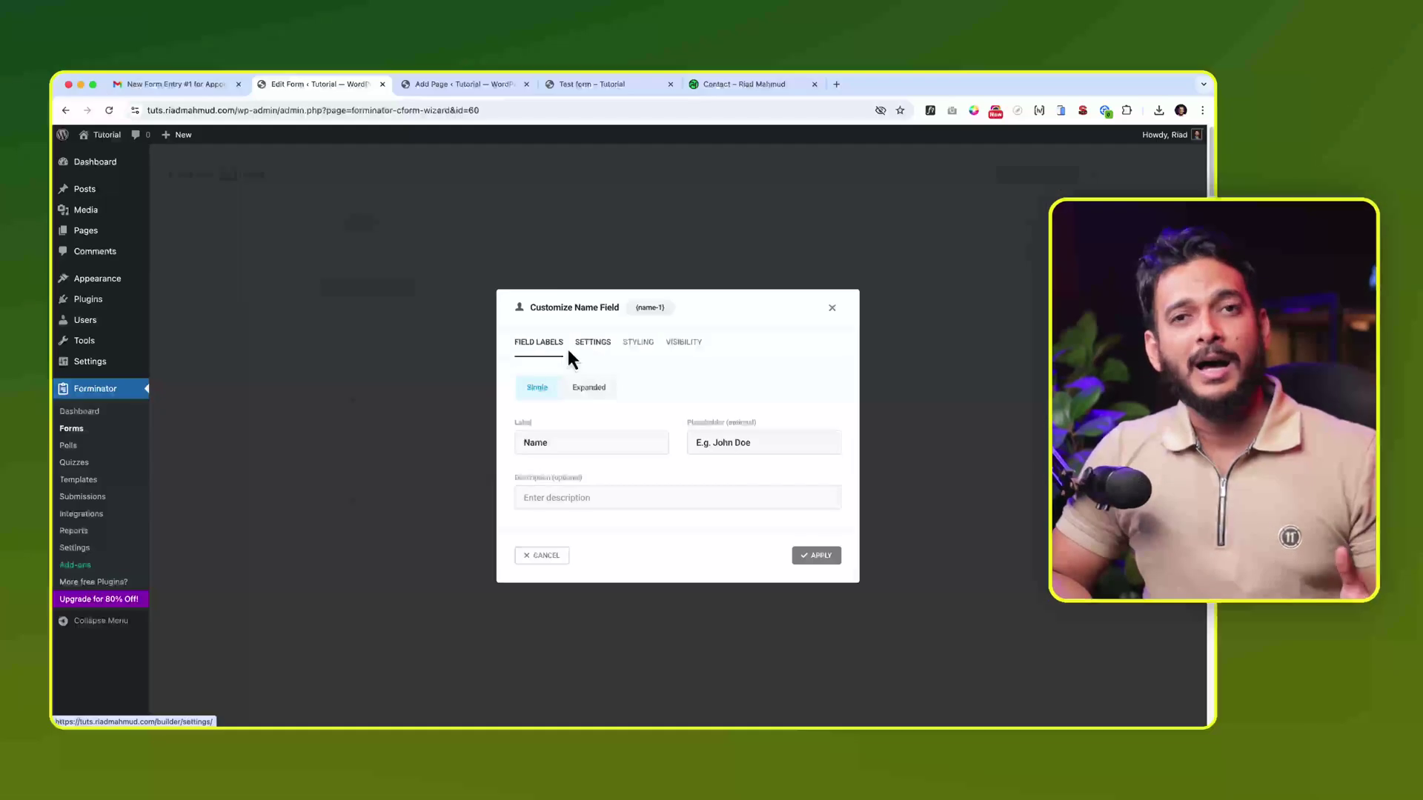
# Review the Name field's visibility conditions and the Appointment Details section's field settings without changing them.
pyautogui.click(683, 337)
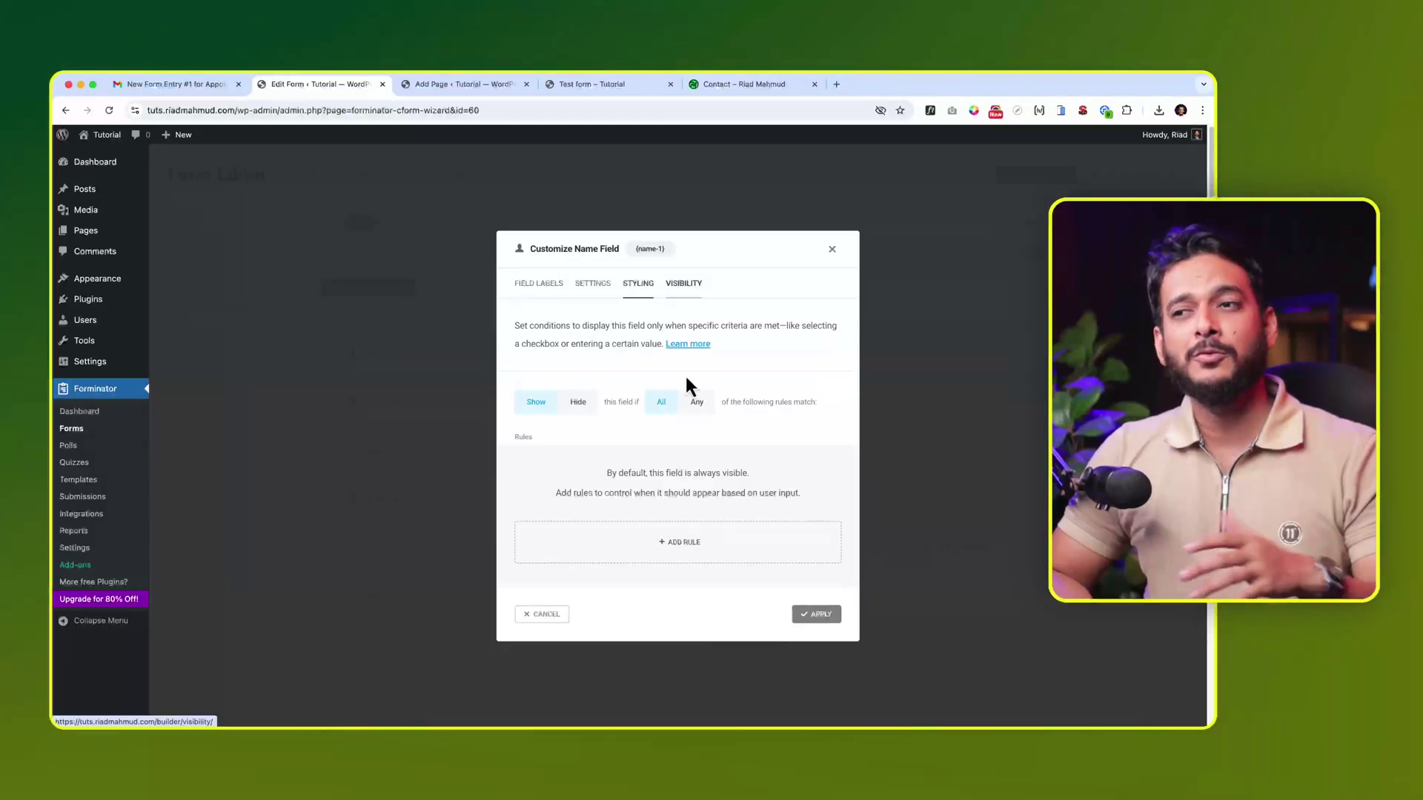
pyautogui.click(832, 250)
pyautogui.scroll(-2, 843, 517)
pyautogui.click(904, 360)
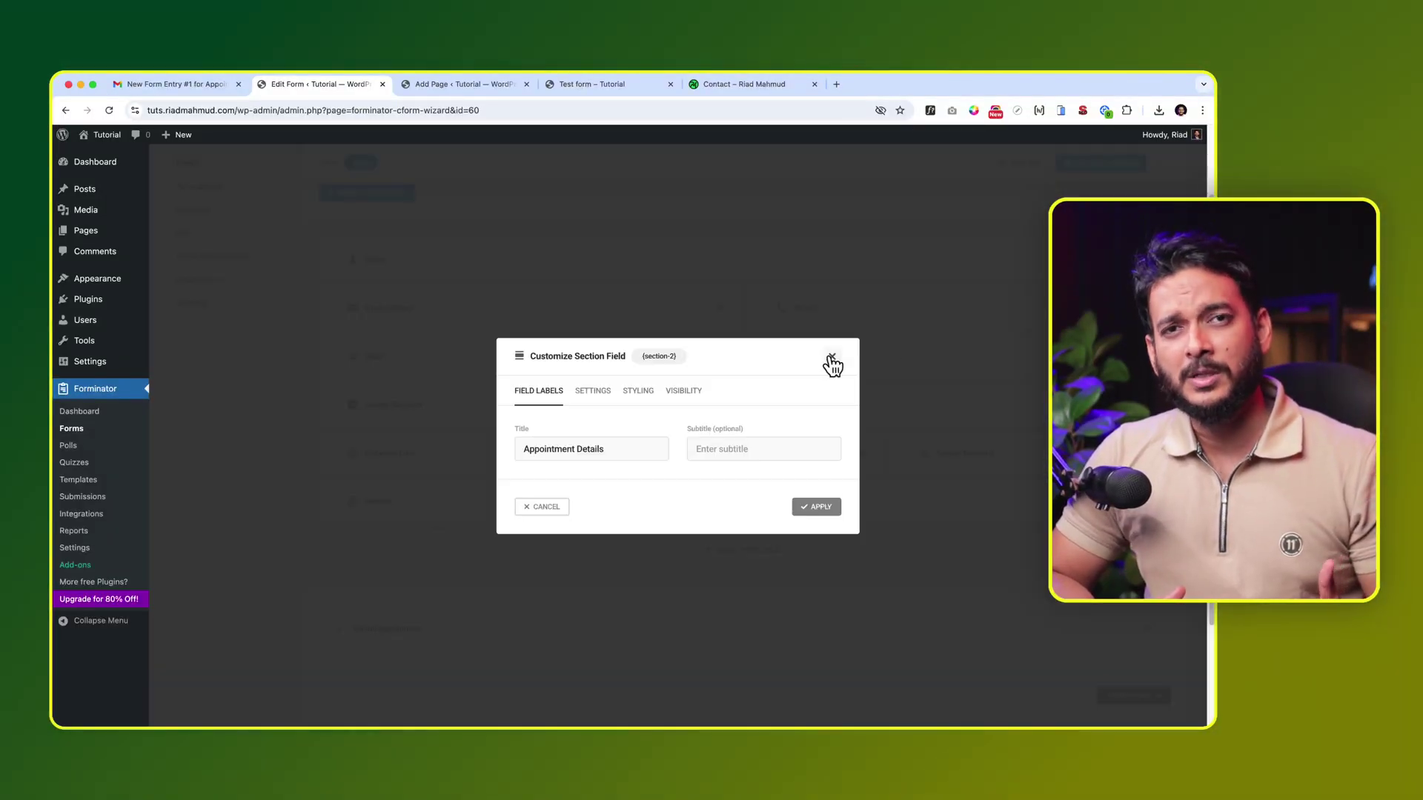
pyautogui.click(833, 360)
pyautogui.click(588, 339)
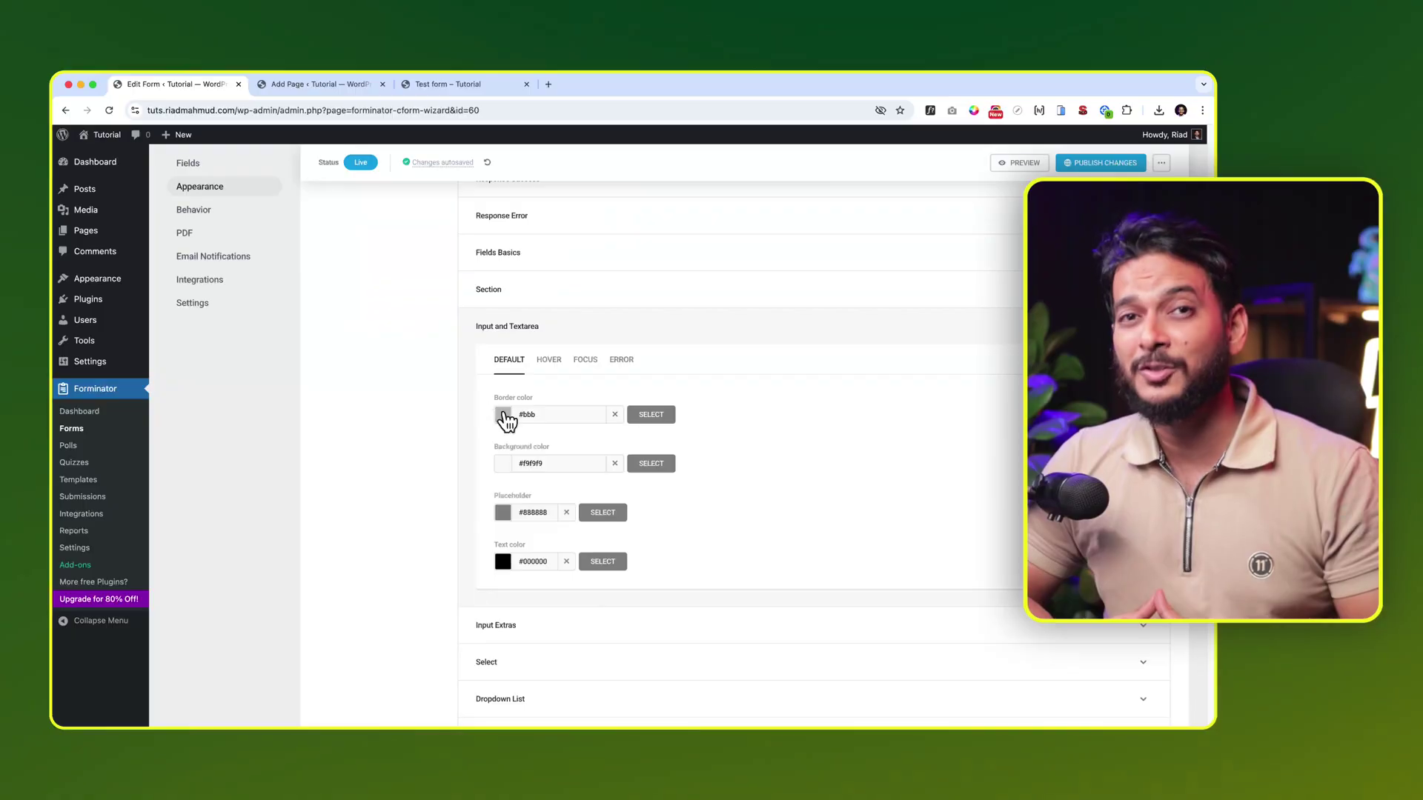
# Open the default background color for Input and Textarea in the form's appearance settings.
pyautogui.click(499, 460)
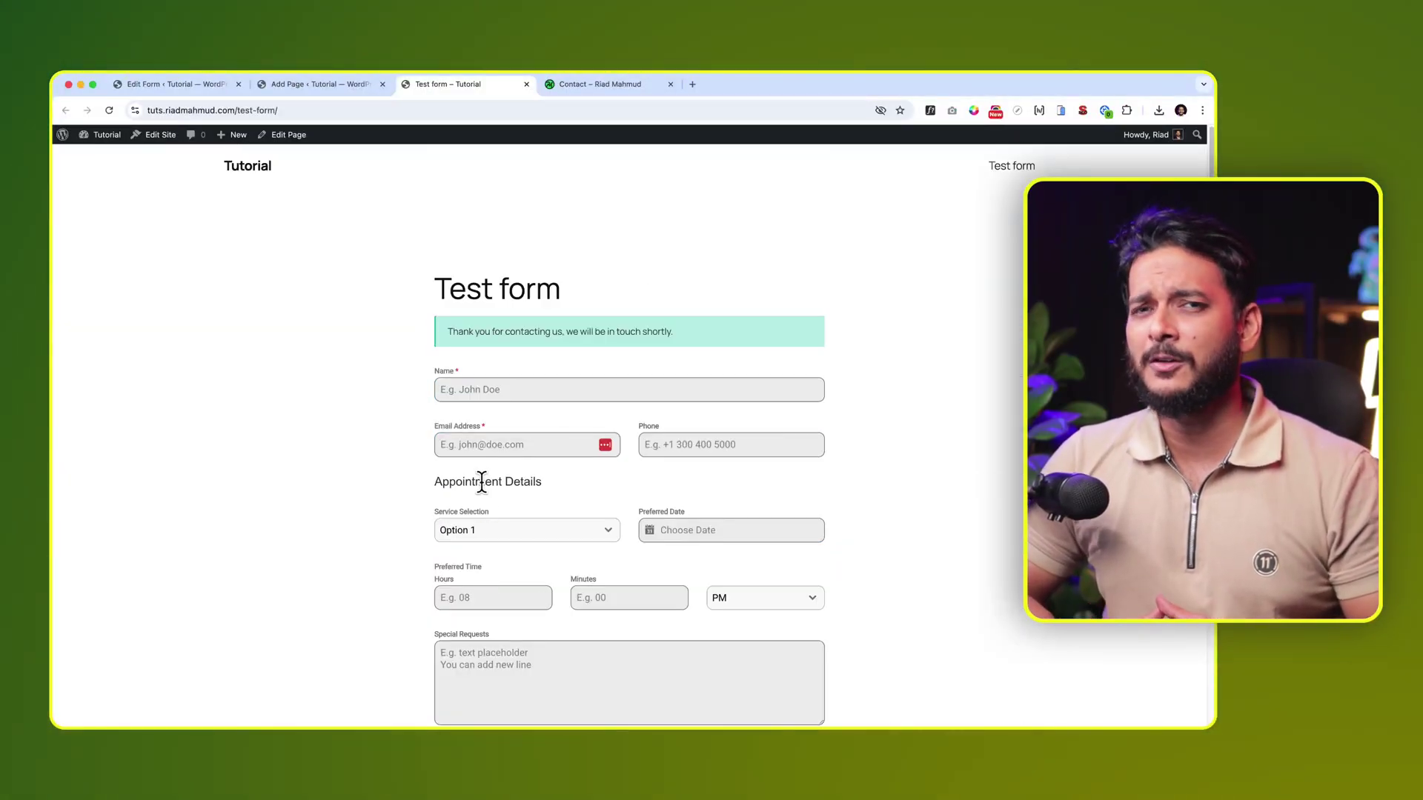
# Check the submitted test form page and open the New Form Entry #1 notification email in Gmail.
pyautogui.scroll(-2, 485, 491)
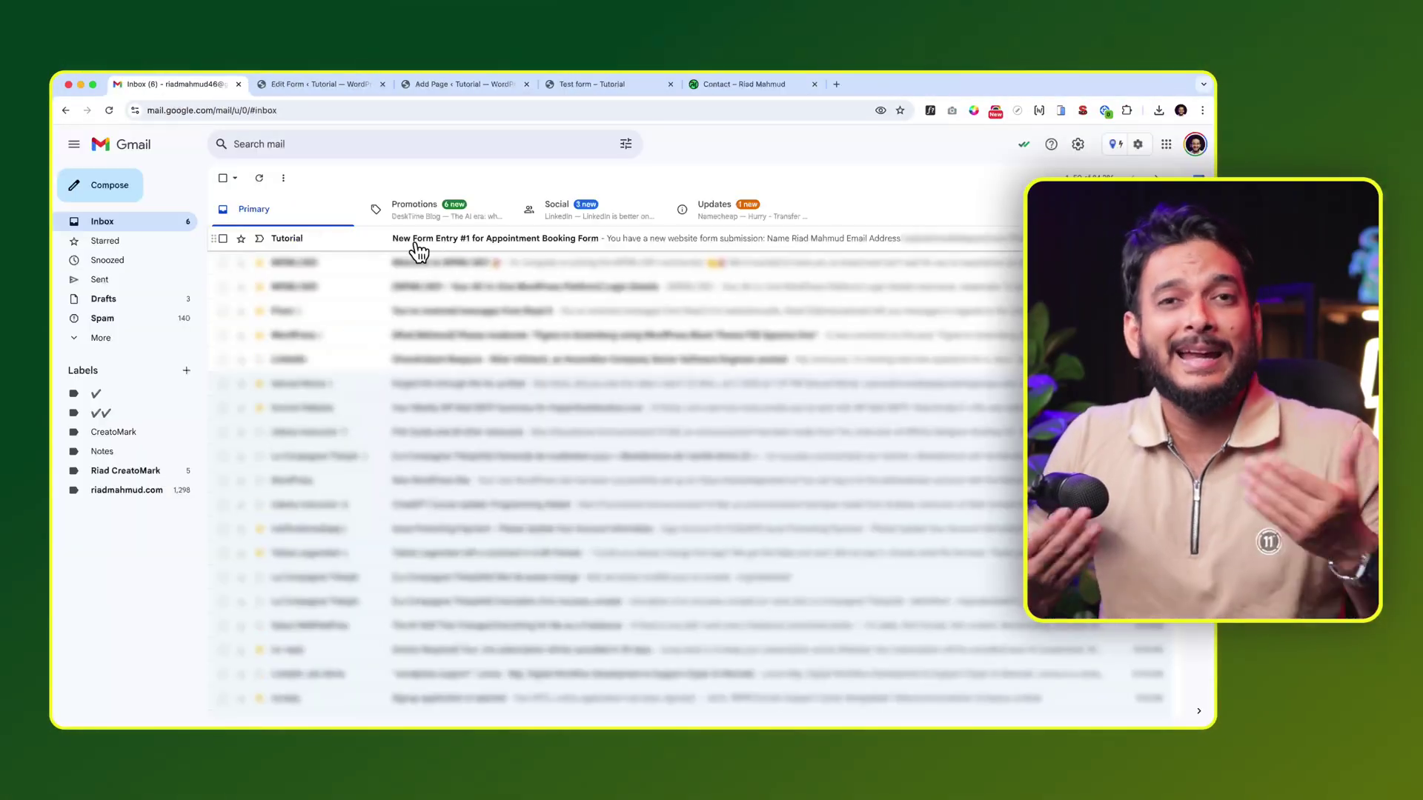
pyautogui.click(482, 248)
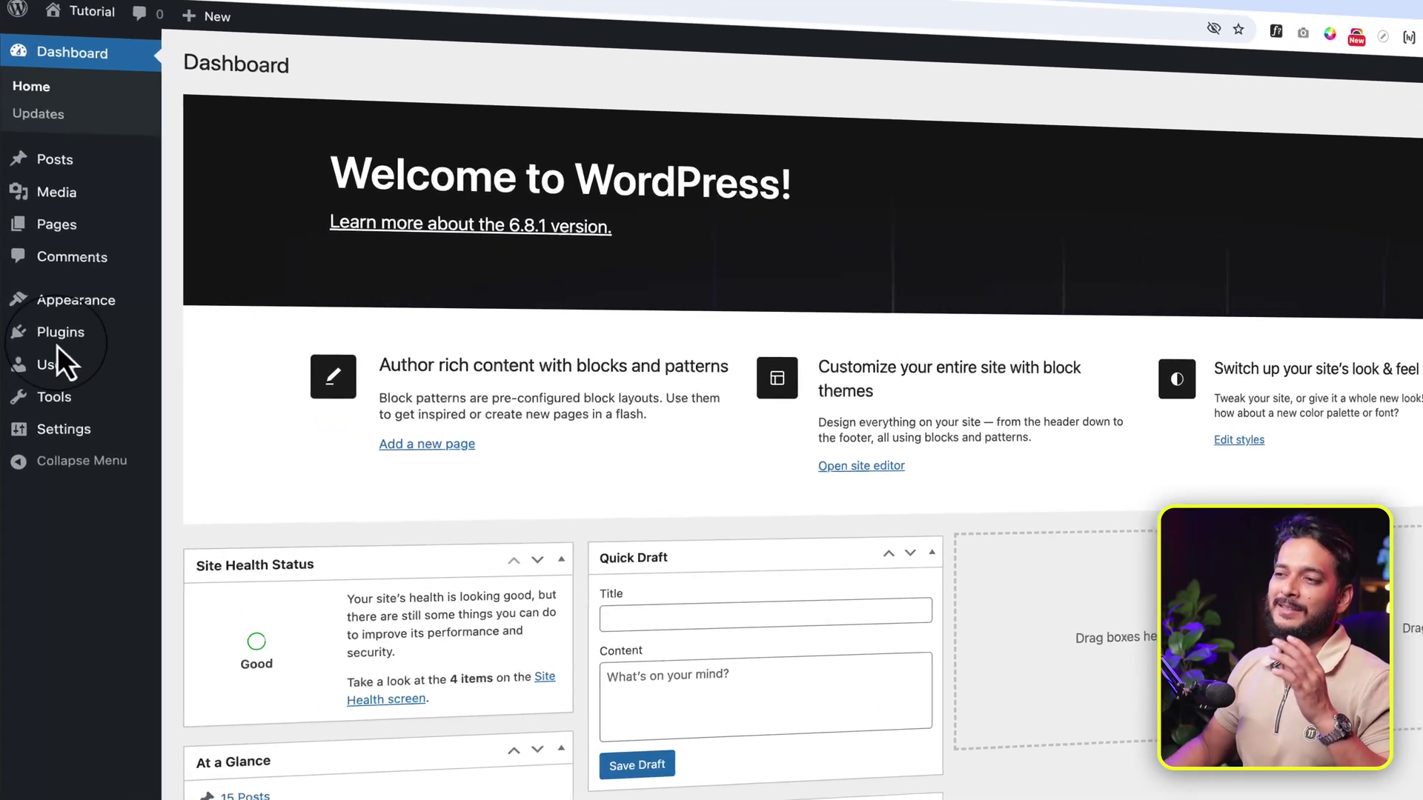
# Find the Forminator Forms plugin in the WordPress plugin directory, then install and activate it.
pyautogui.moveTo(43, 335)
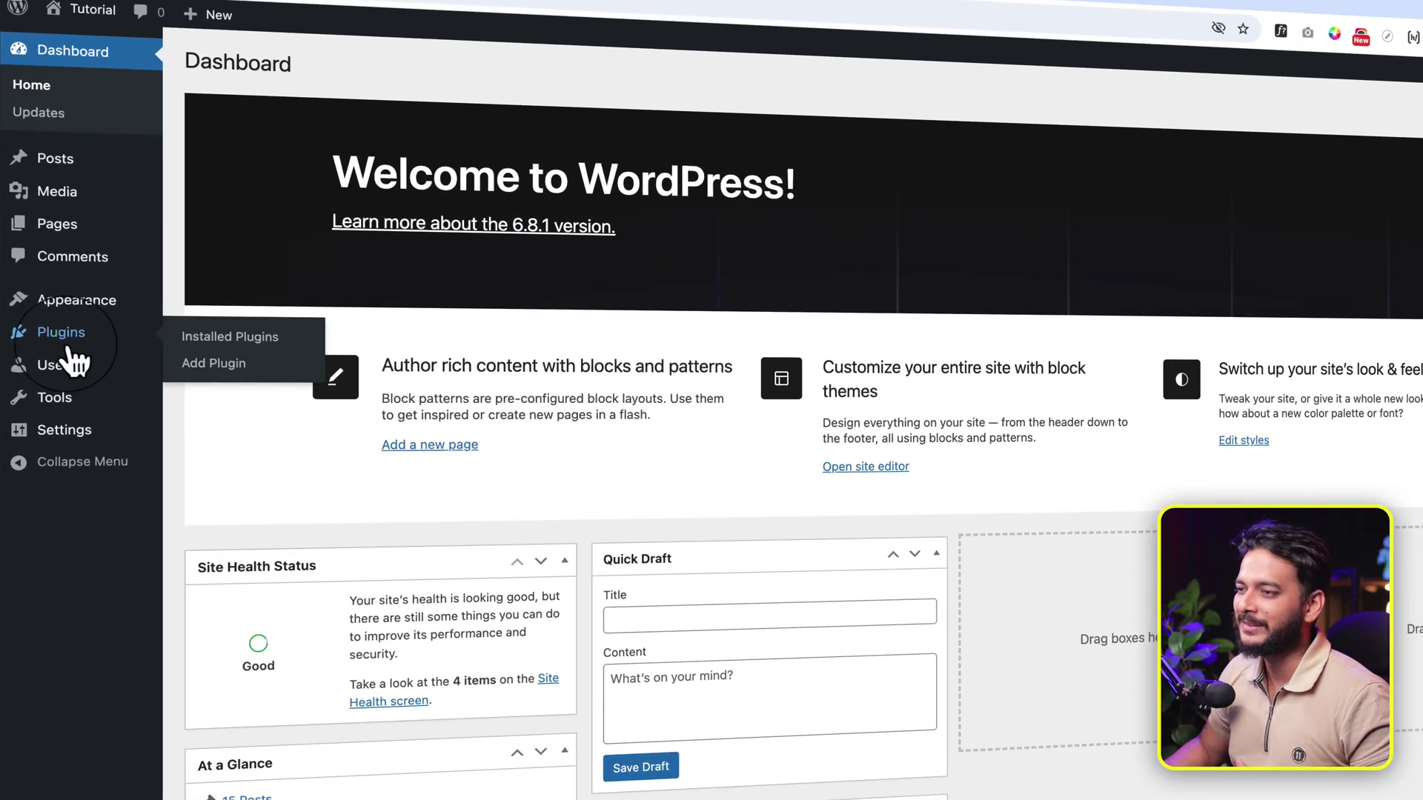
pyautogui.click(222, 363)
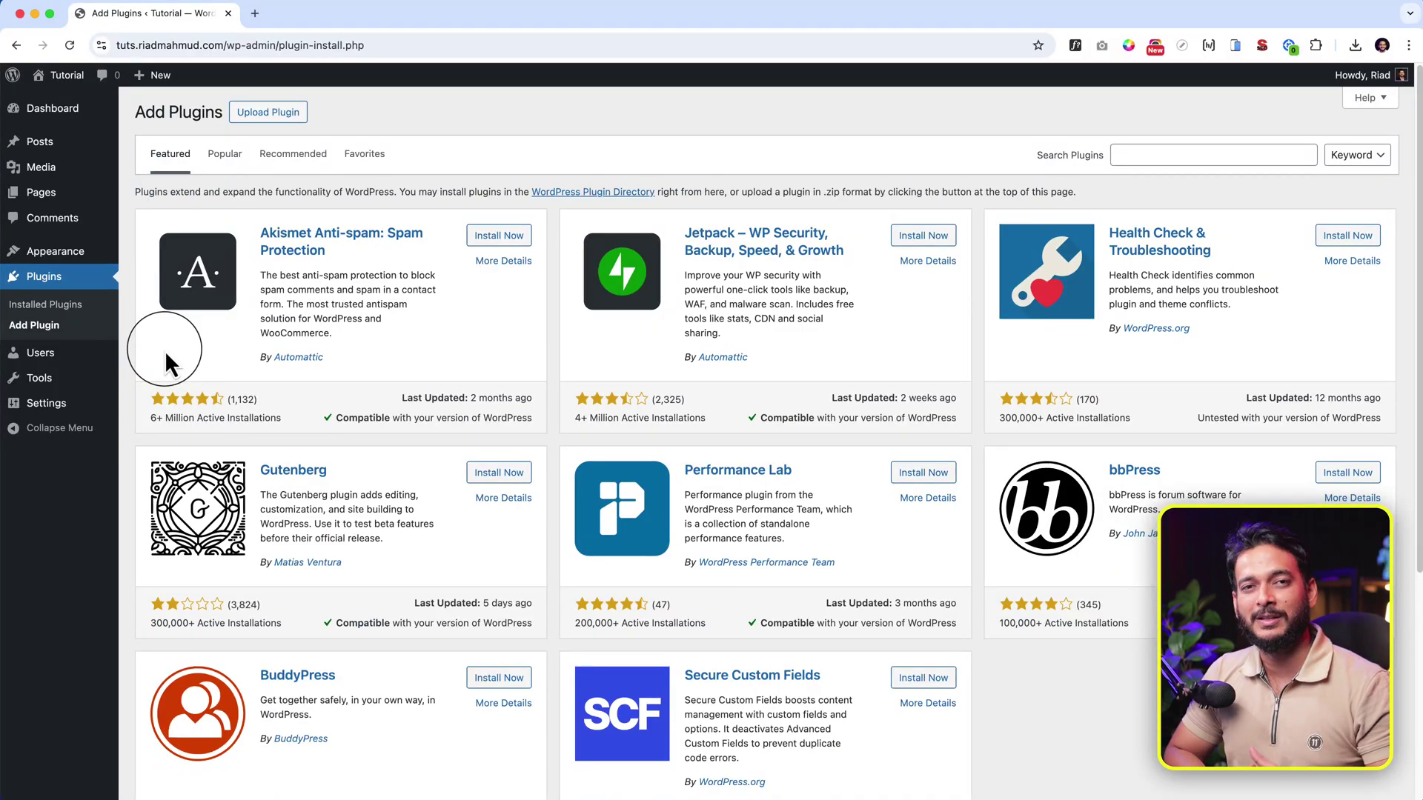
pyautogui.click(1157, 151)
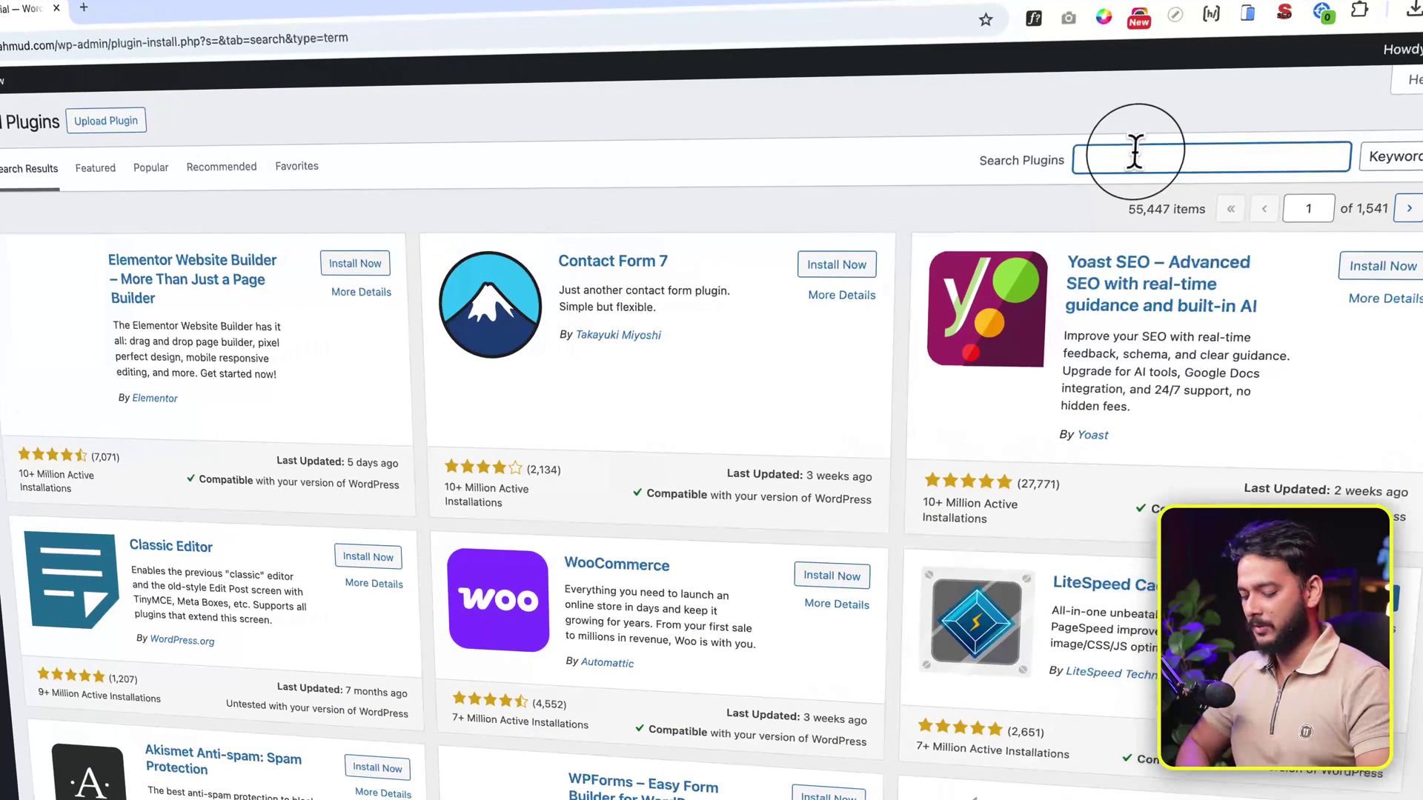
pyautogui.write('forminator')
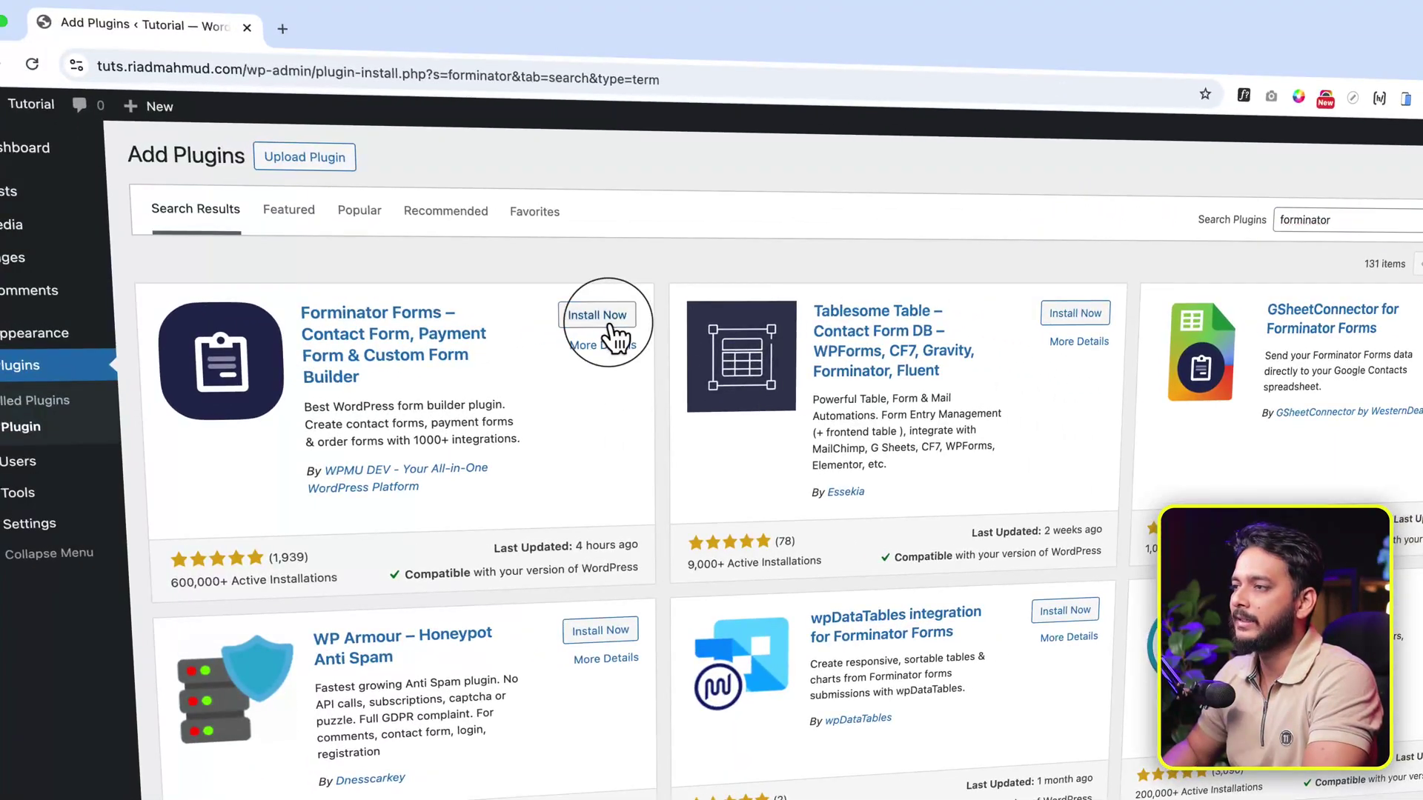
pyautogui.click(597, 315)
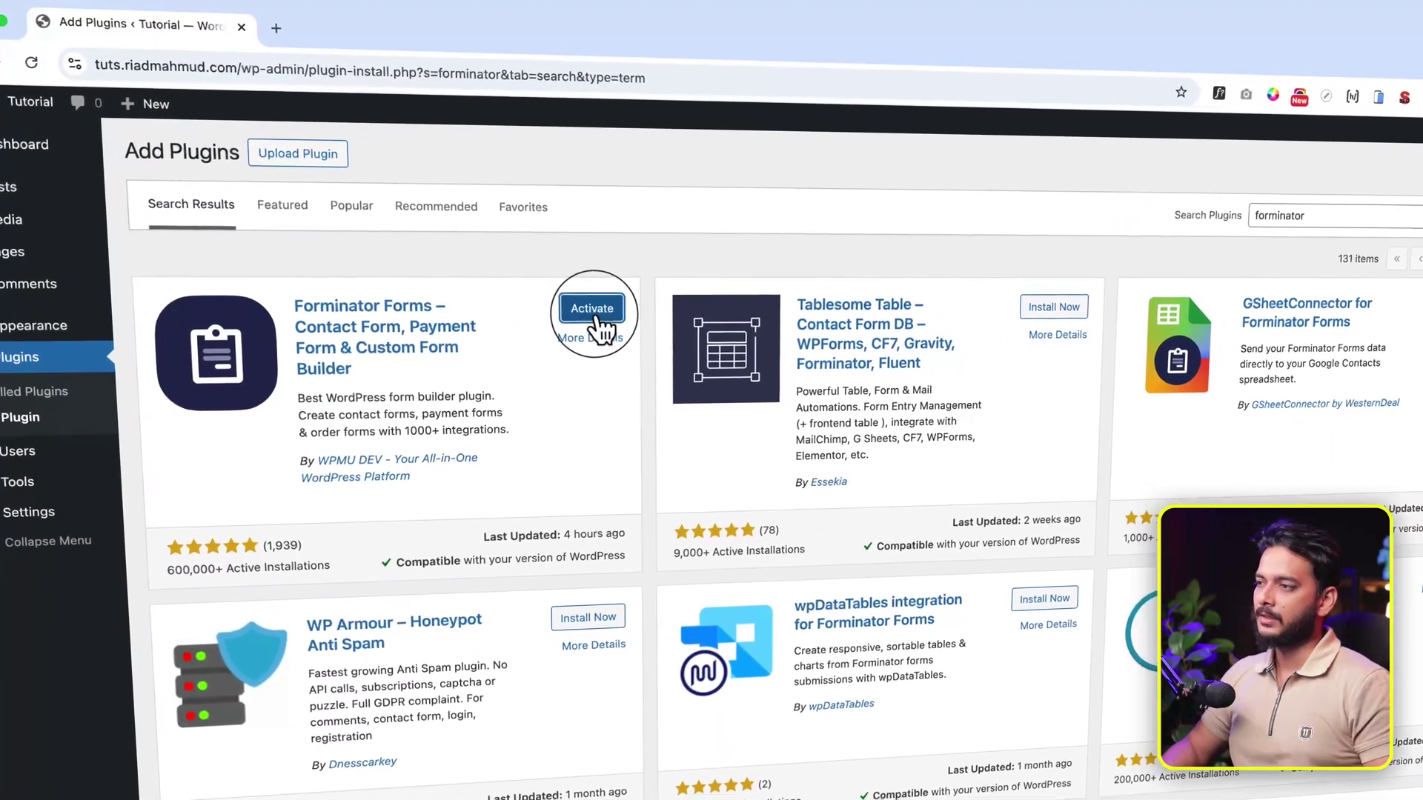
pyautogui.click(591, 309)
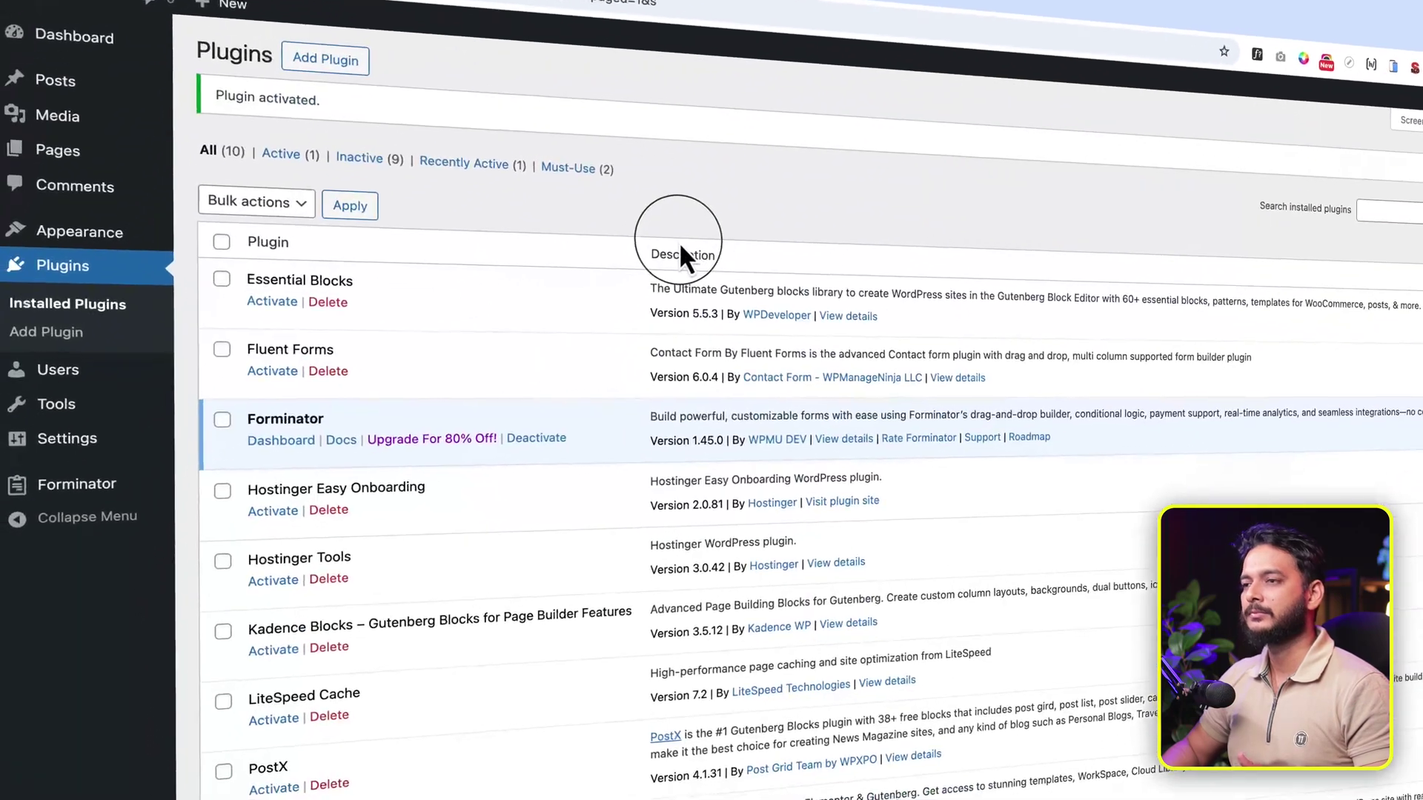
# Open the Forminator dashboard and start creating the first form to reach the template selection.
pyautogui.moveTo(72, 491)
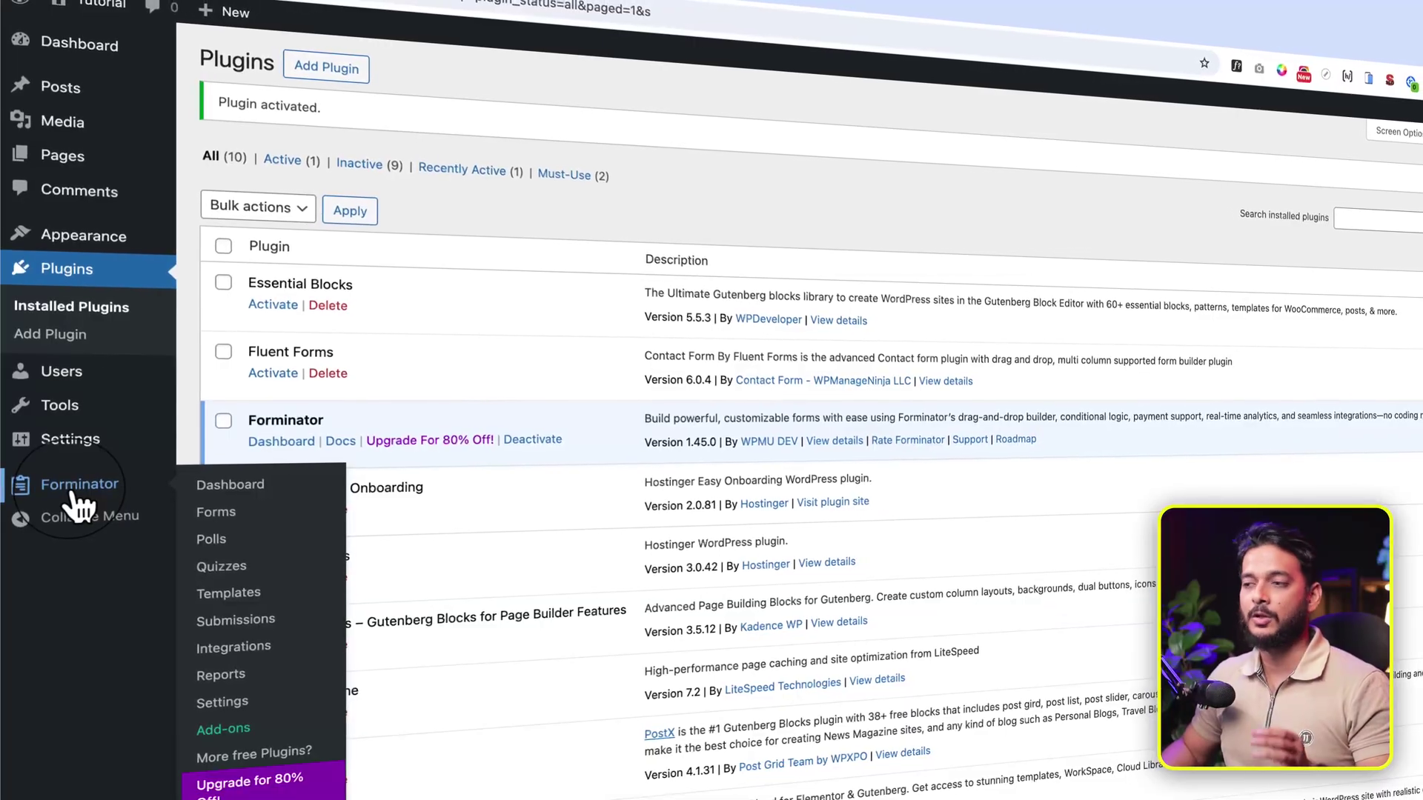
pyautogui.click(74, 491)
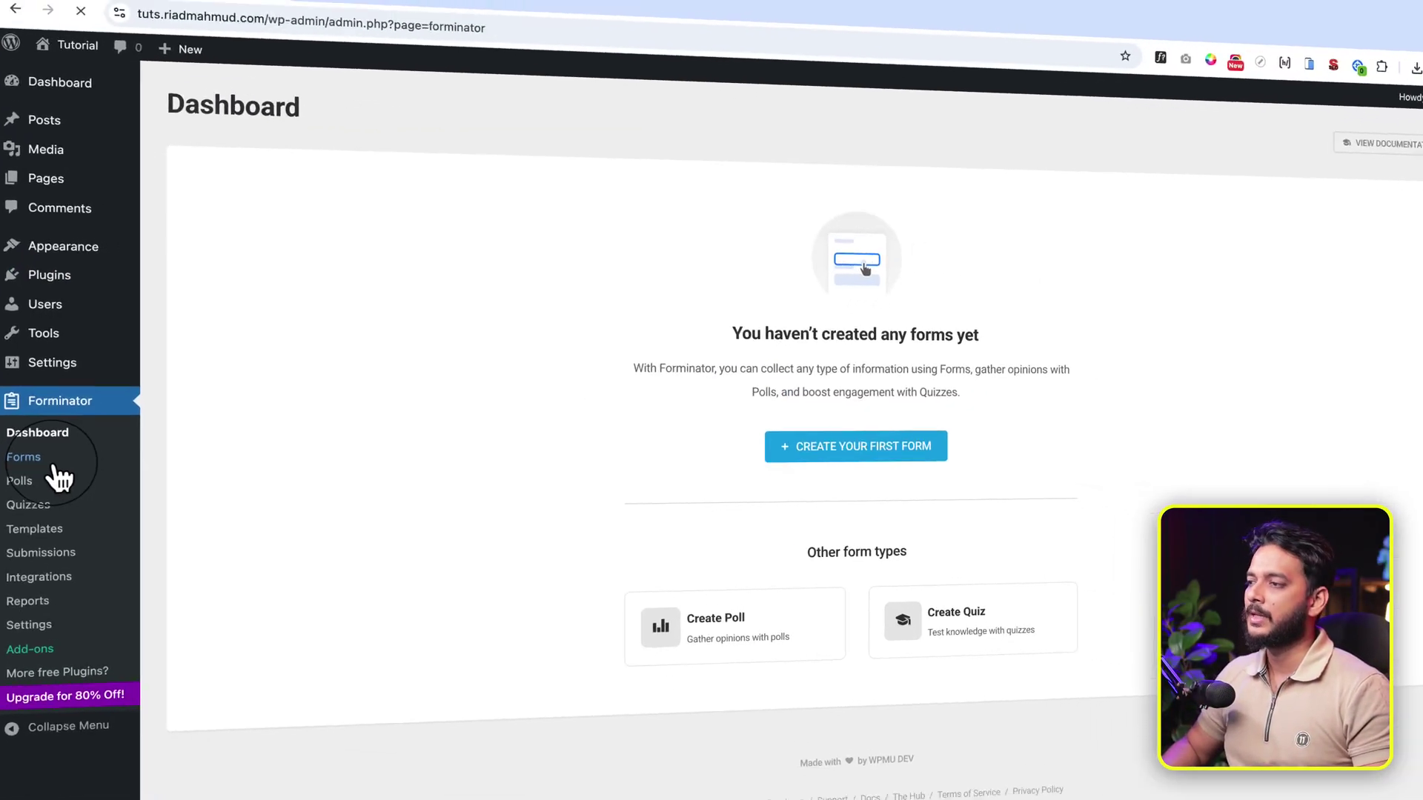
pyautogui.click(887, 445)
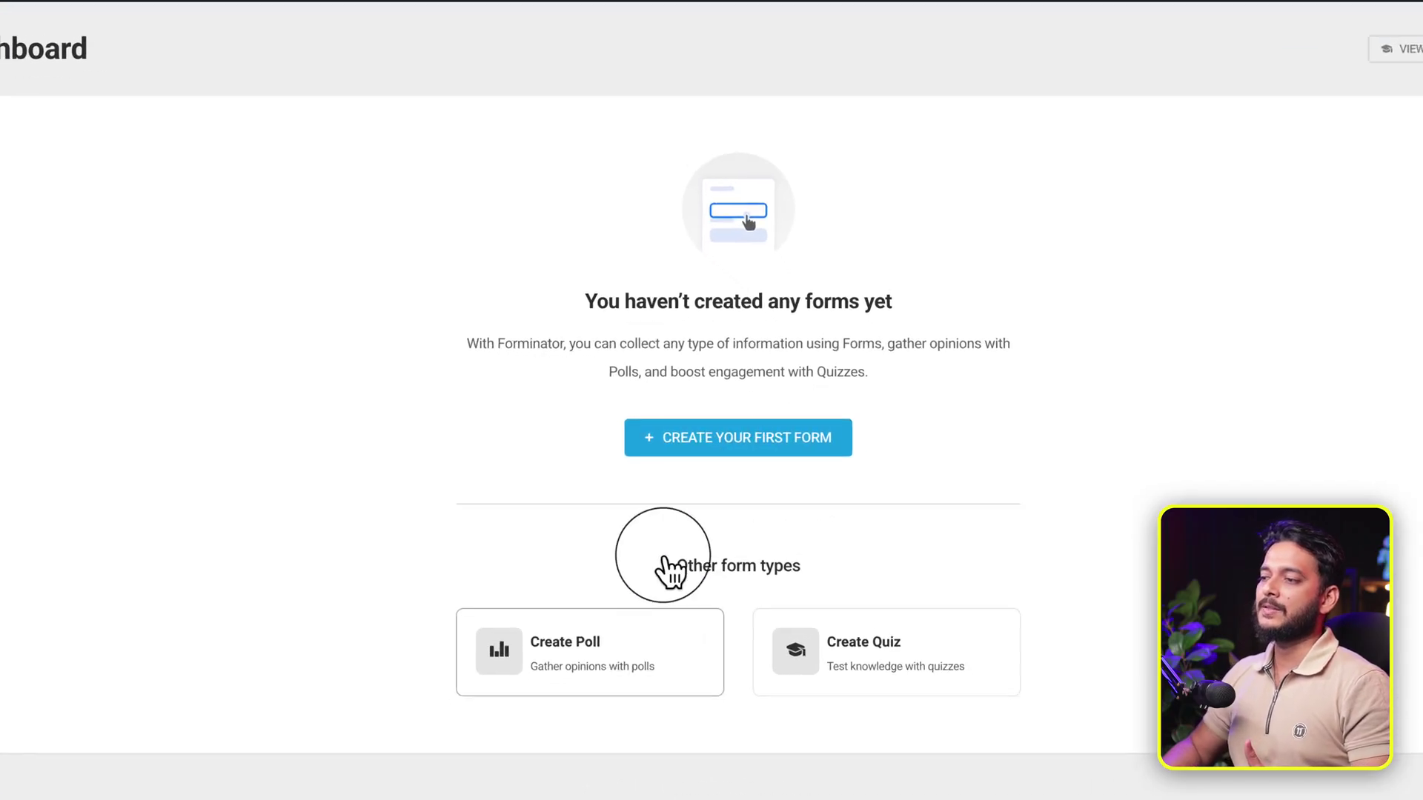
pyautogui.click(843, 656)
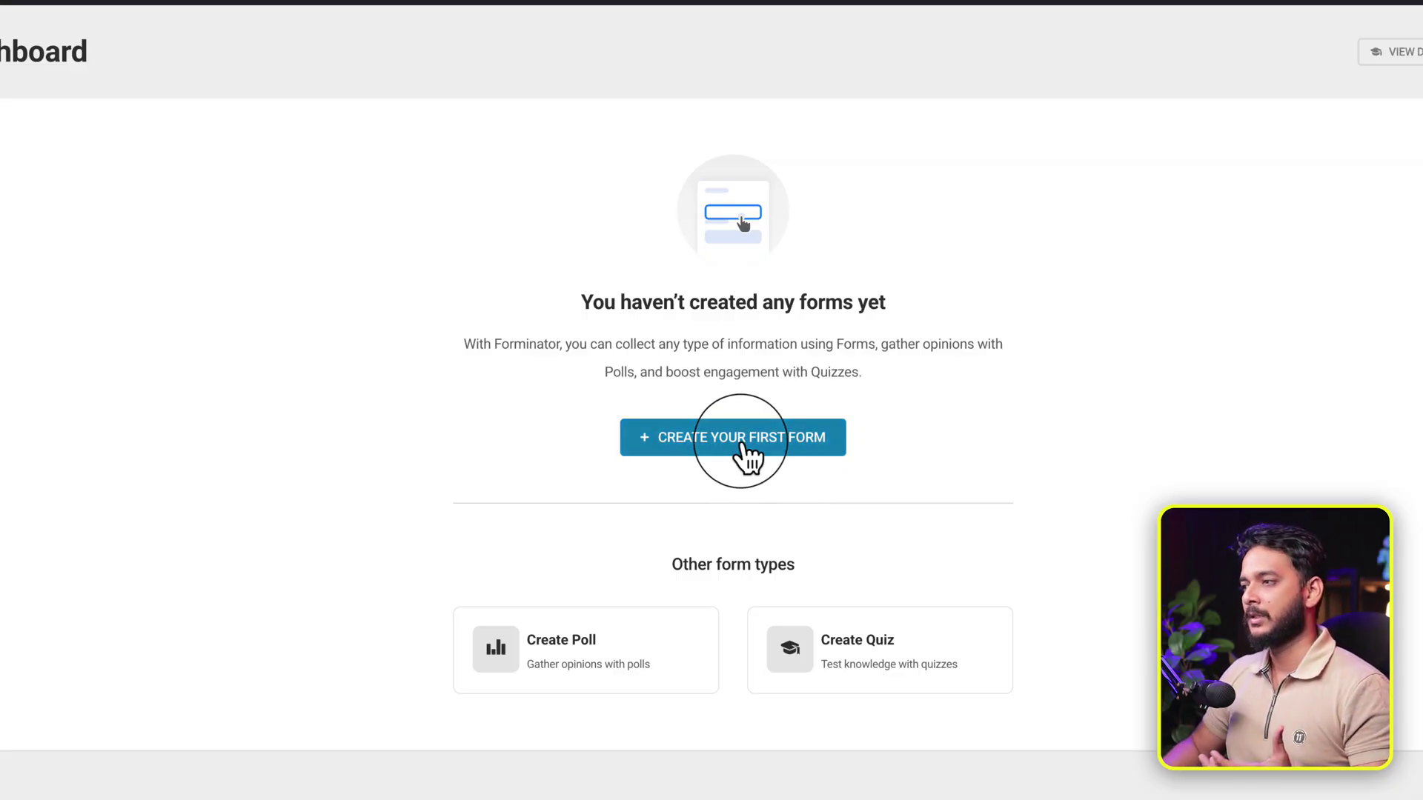
pyautogui.click(744, 445)
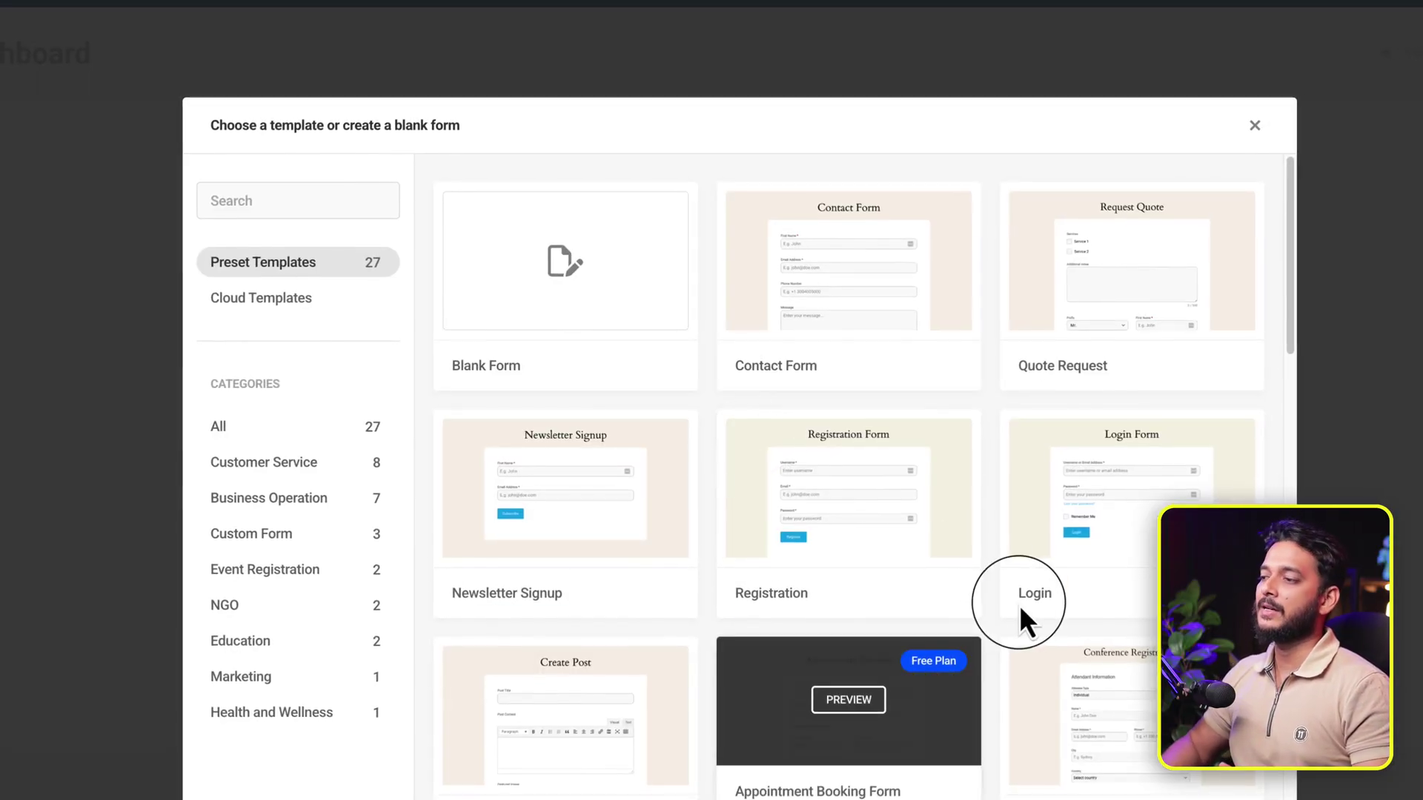
# Browse the preset form templates and examine which ones require connecting the site to the Free Plan.
pyautogui.scroll(-10, 1017, 603)
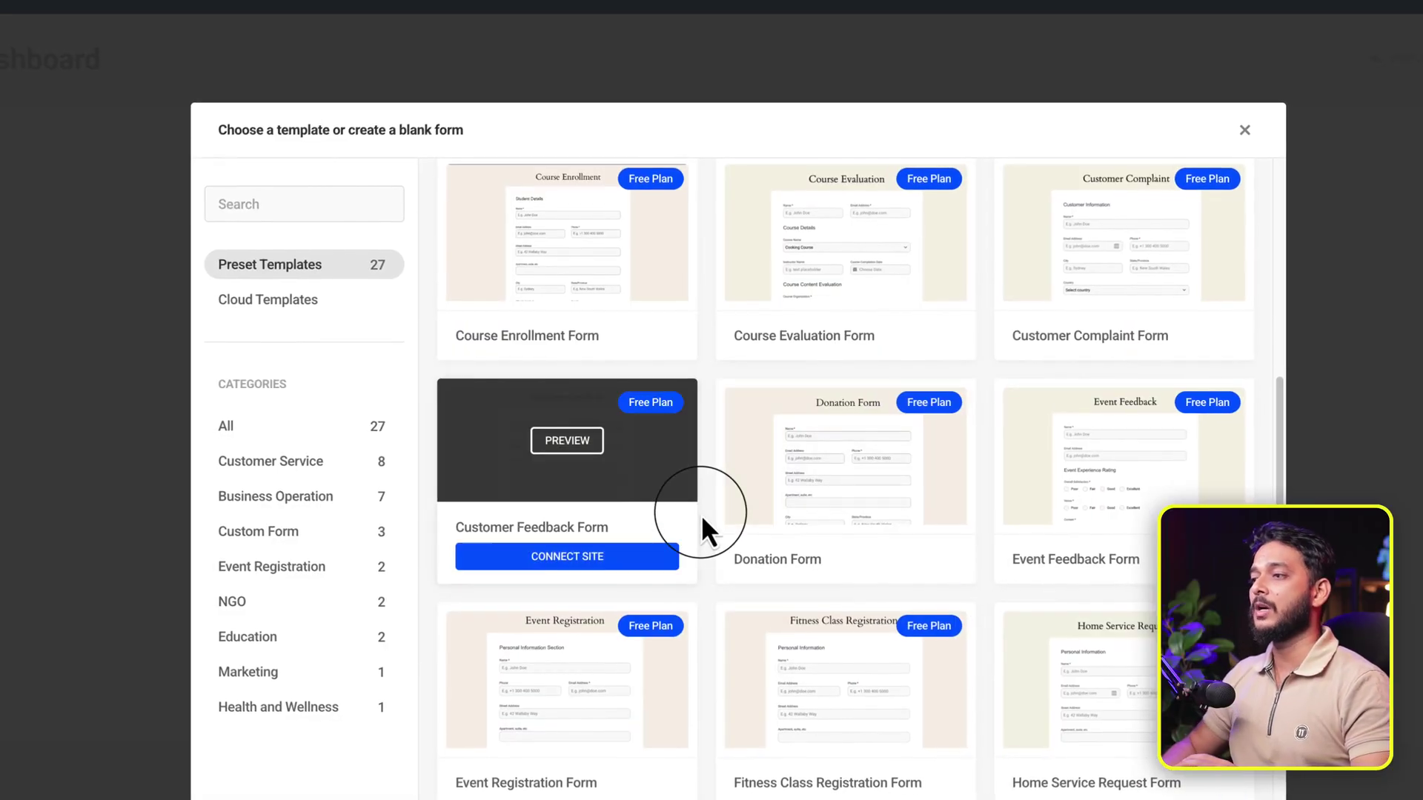
pyautogui.scroll(-3, 820, 512)
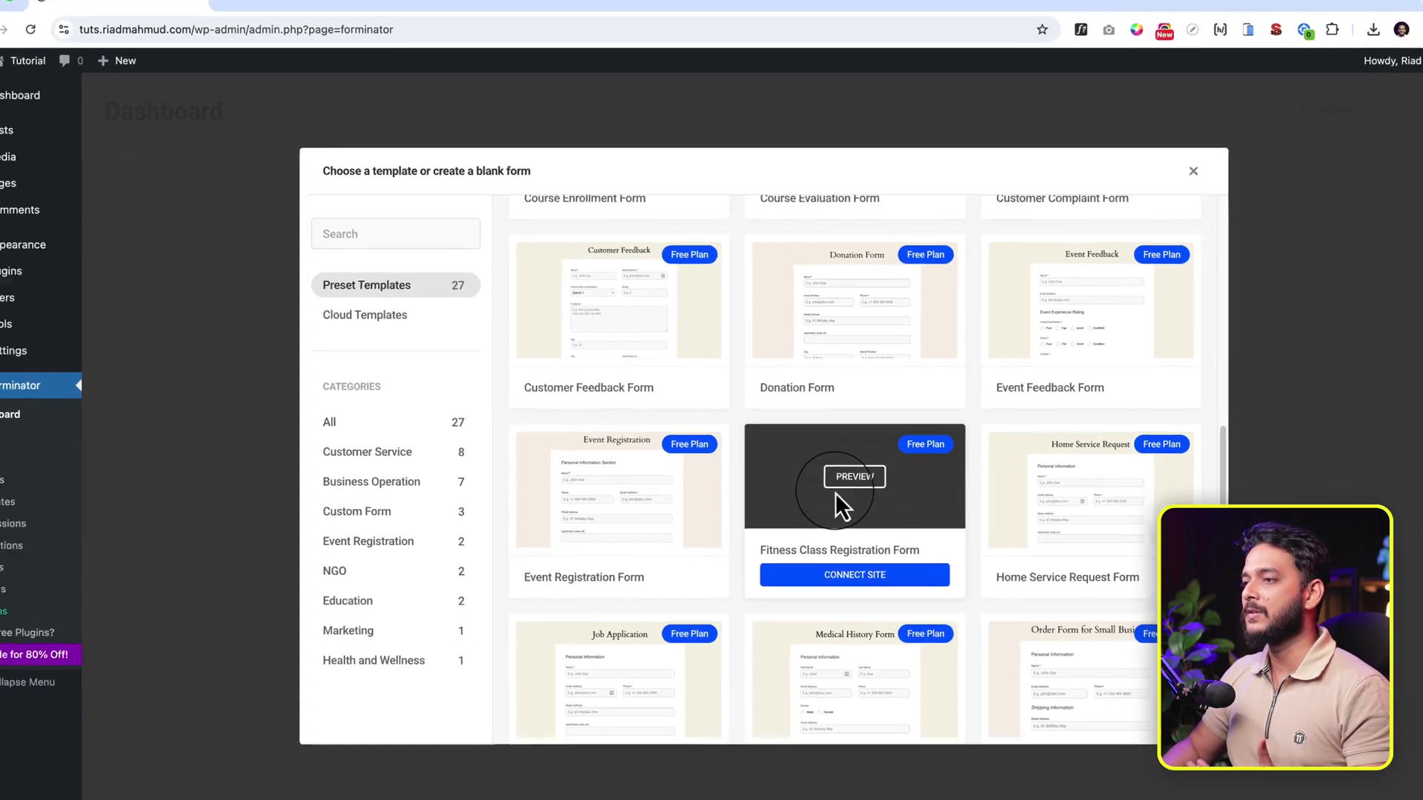
pyautogui.scroll(-3, 819, 504)
pyautogui.scroll(10, 839, 488)
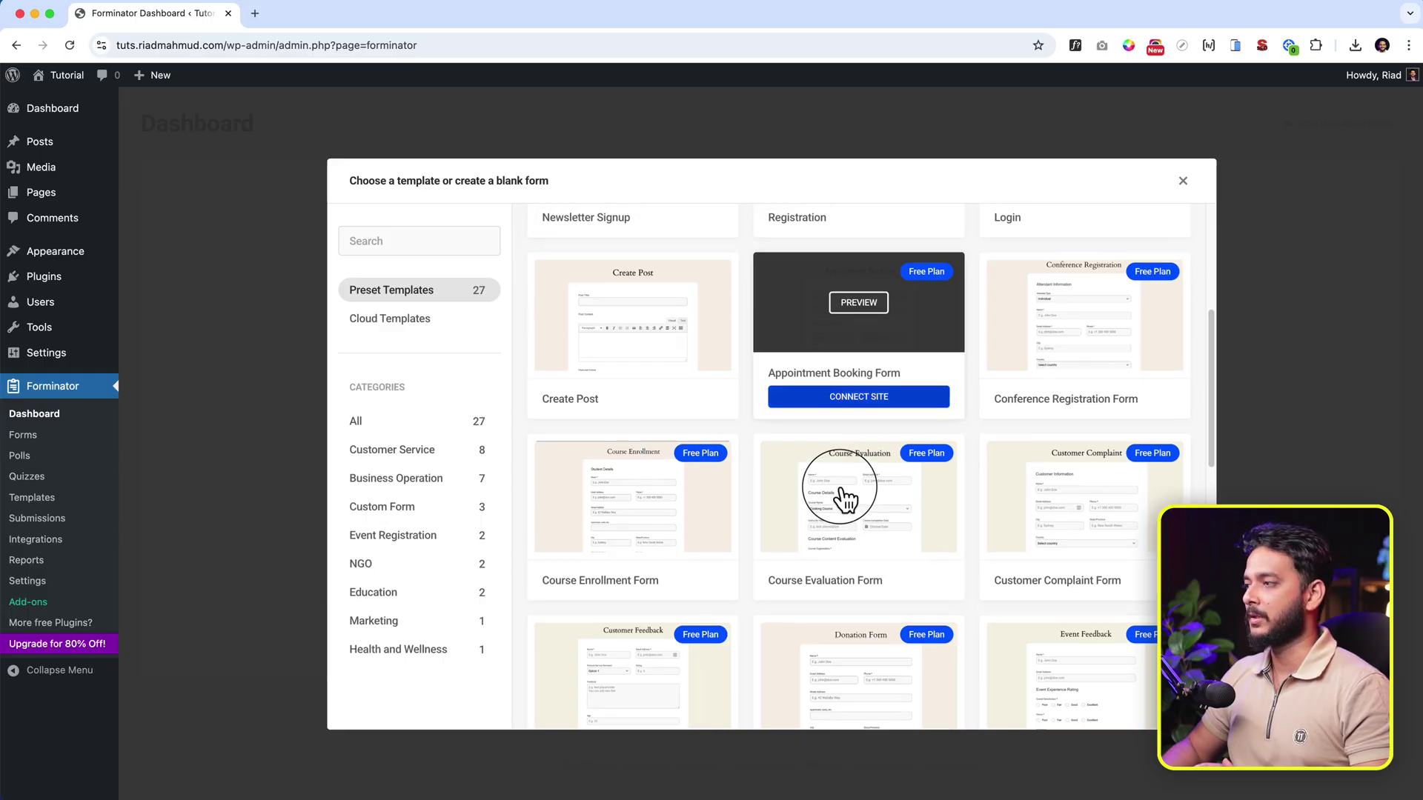
pyautogui.scroll(3, 839, 487)
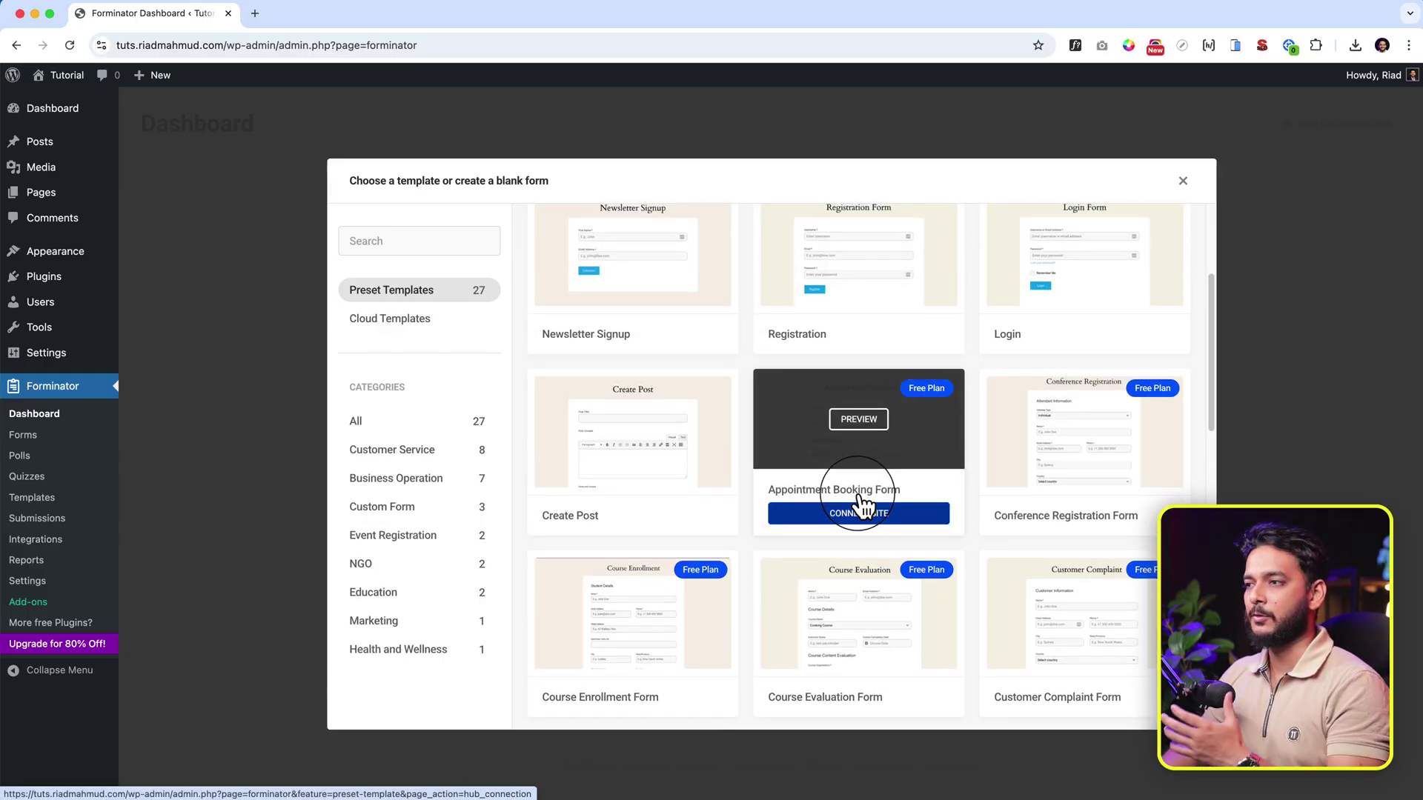
pyautogui.scroll(4, 858, 497)
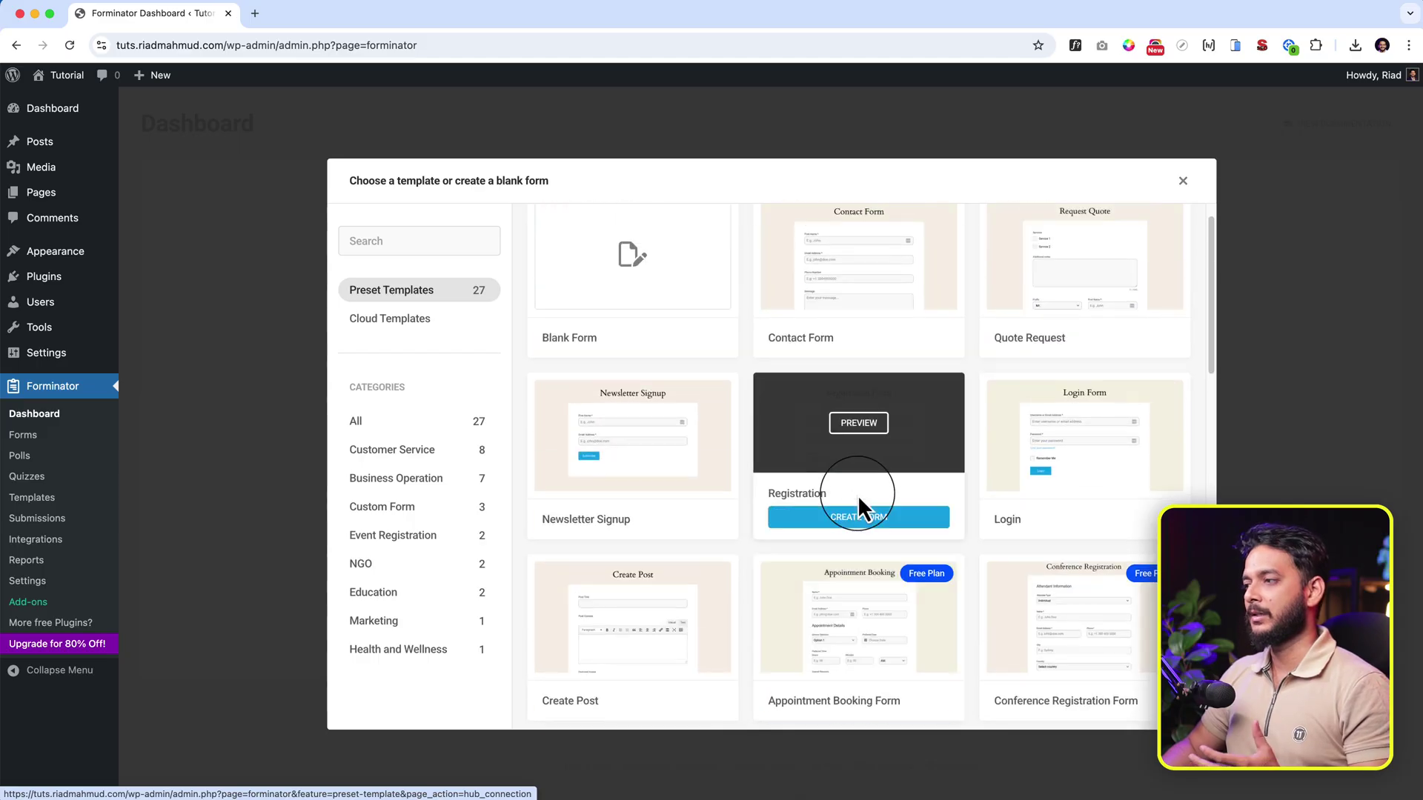
pyautogui.scroll(-2, 881, 621)
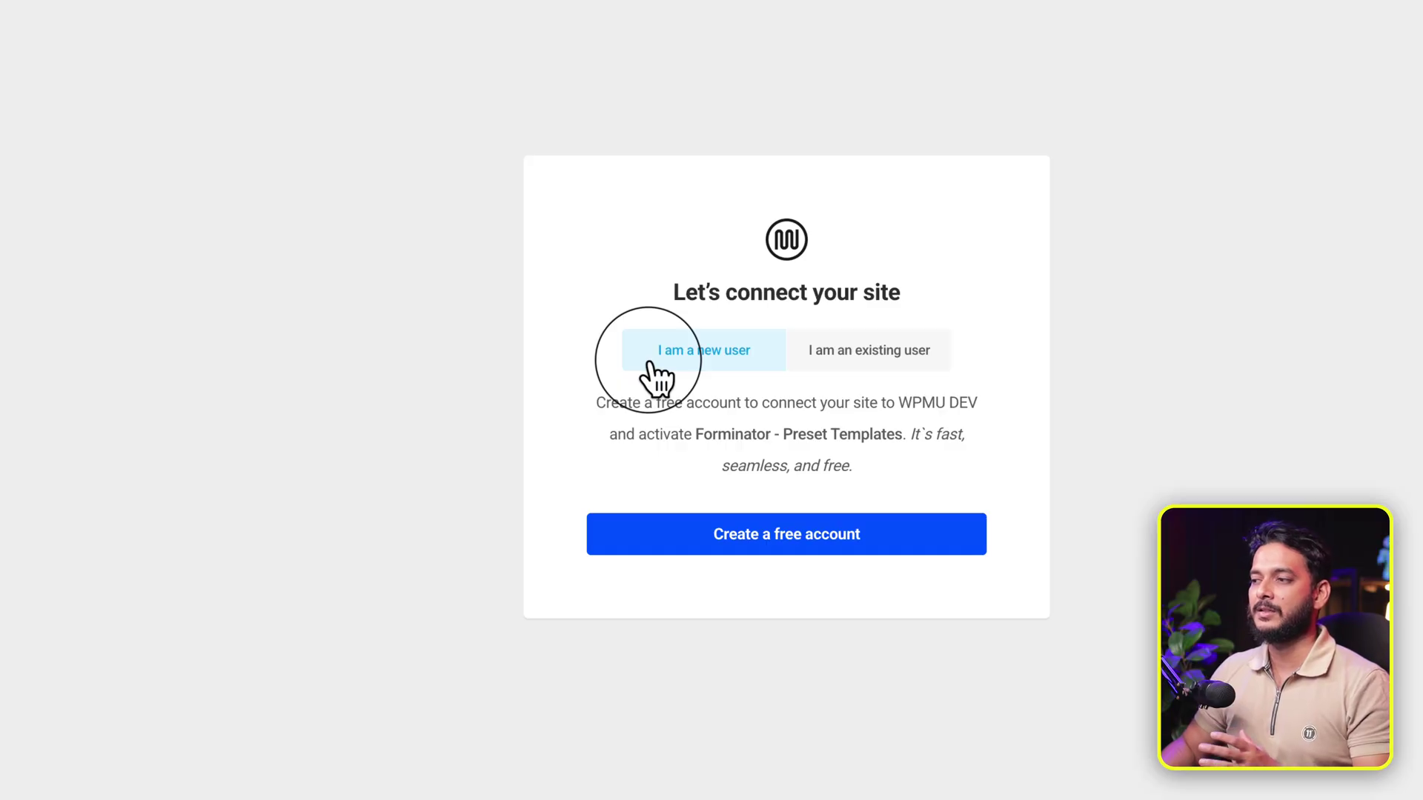
# Connect the site to WPMU DEV by creating a free account through Google sign-up, and return to the Forminator dashboard.
pyautogui.click(790, 535)
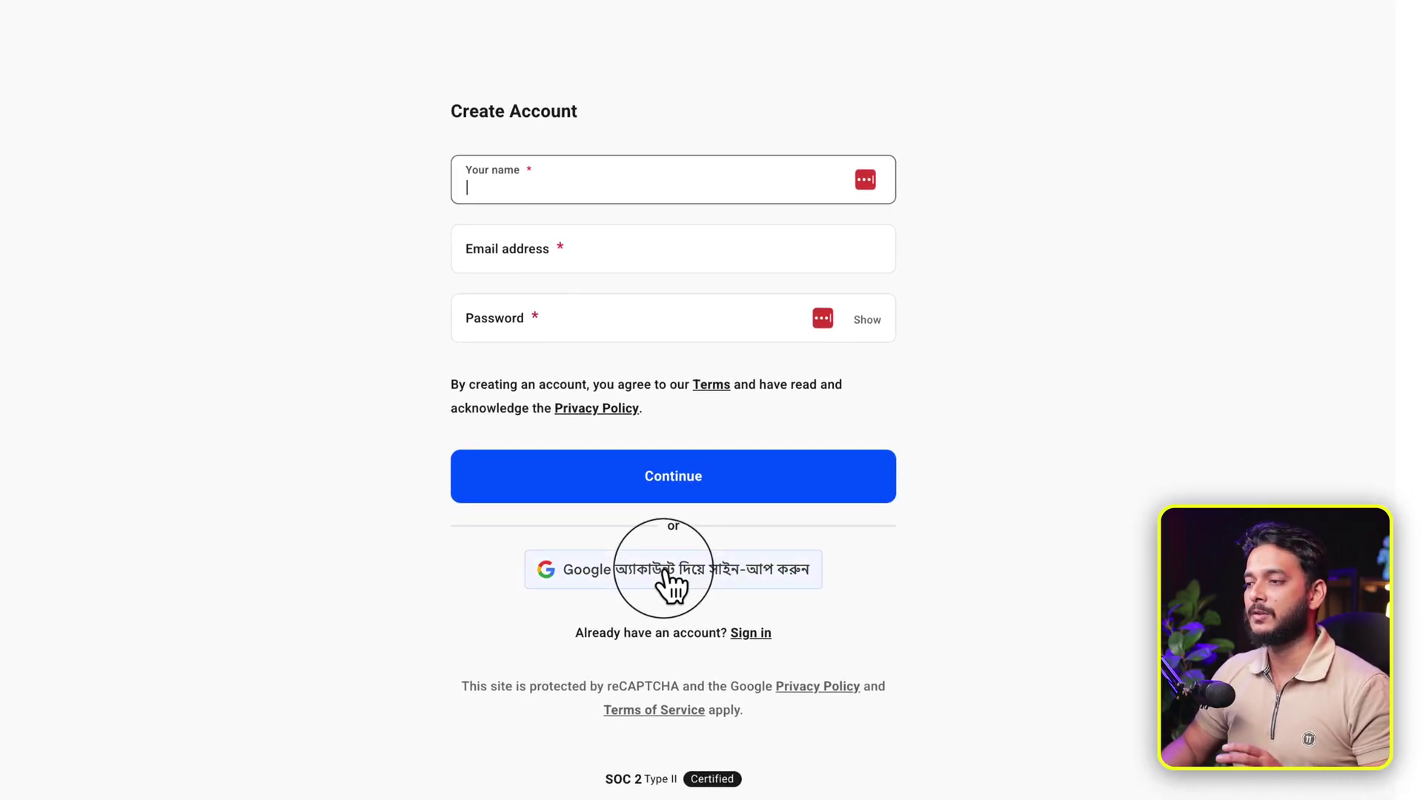
pyautogui.click(665, 572)
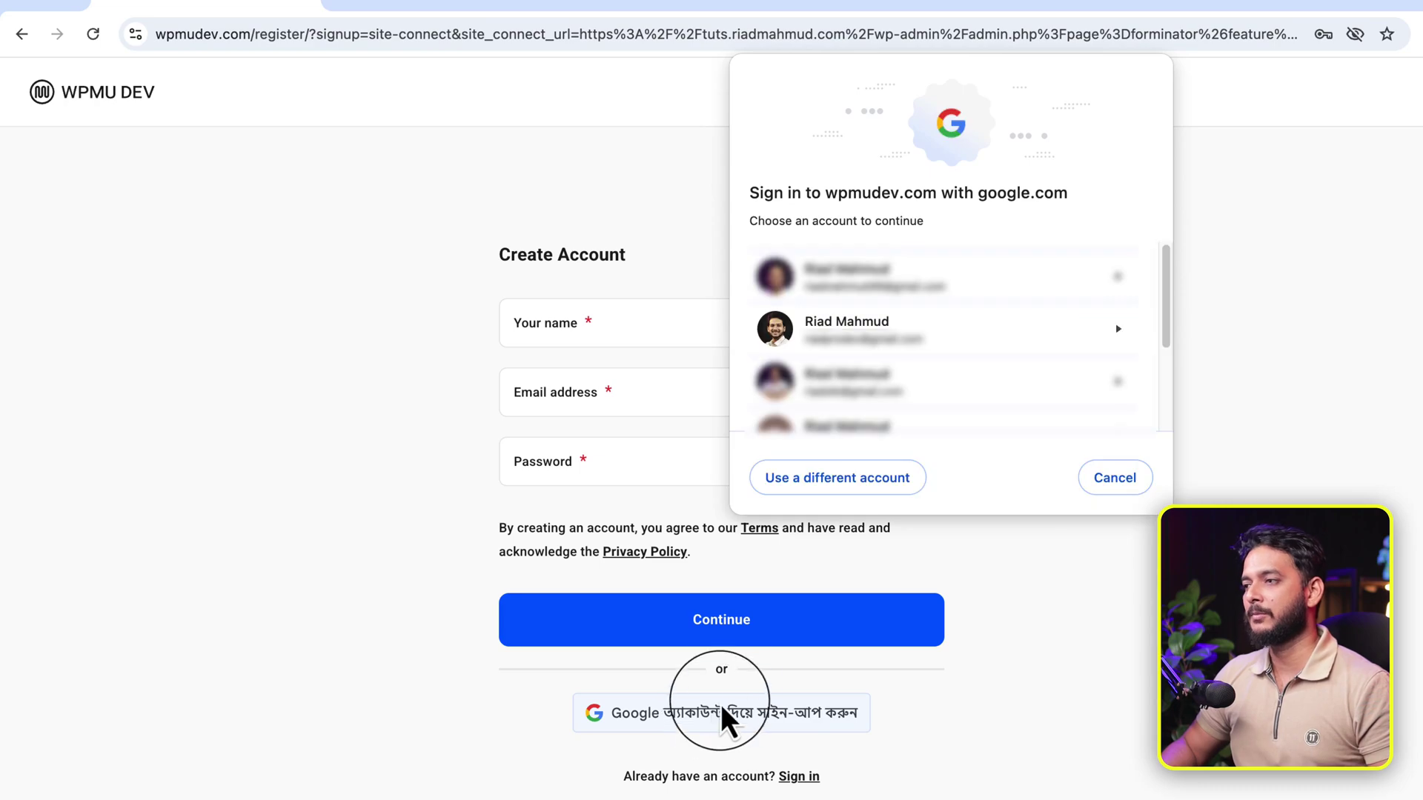
pyautogui.click(981, 335)
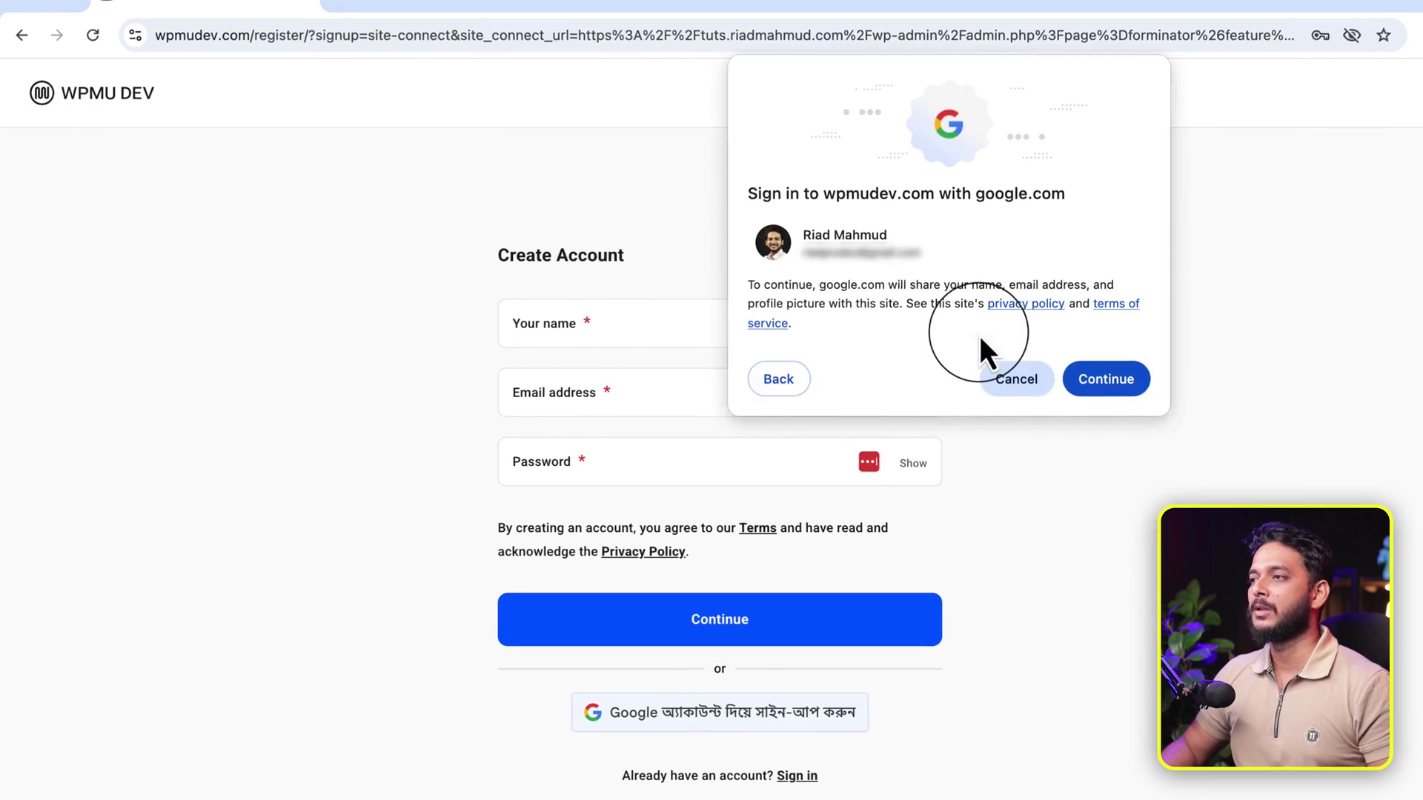
pyautogui.click(1101, 381)
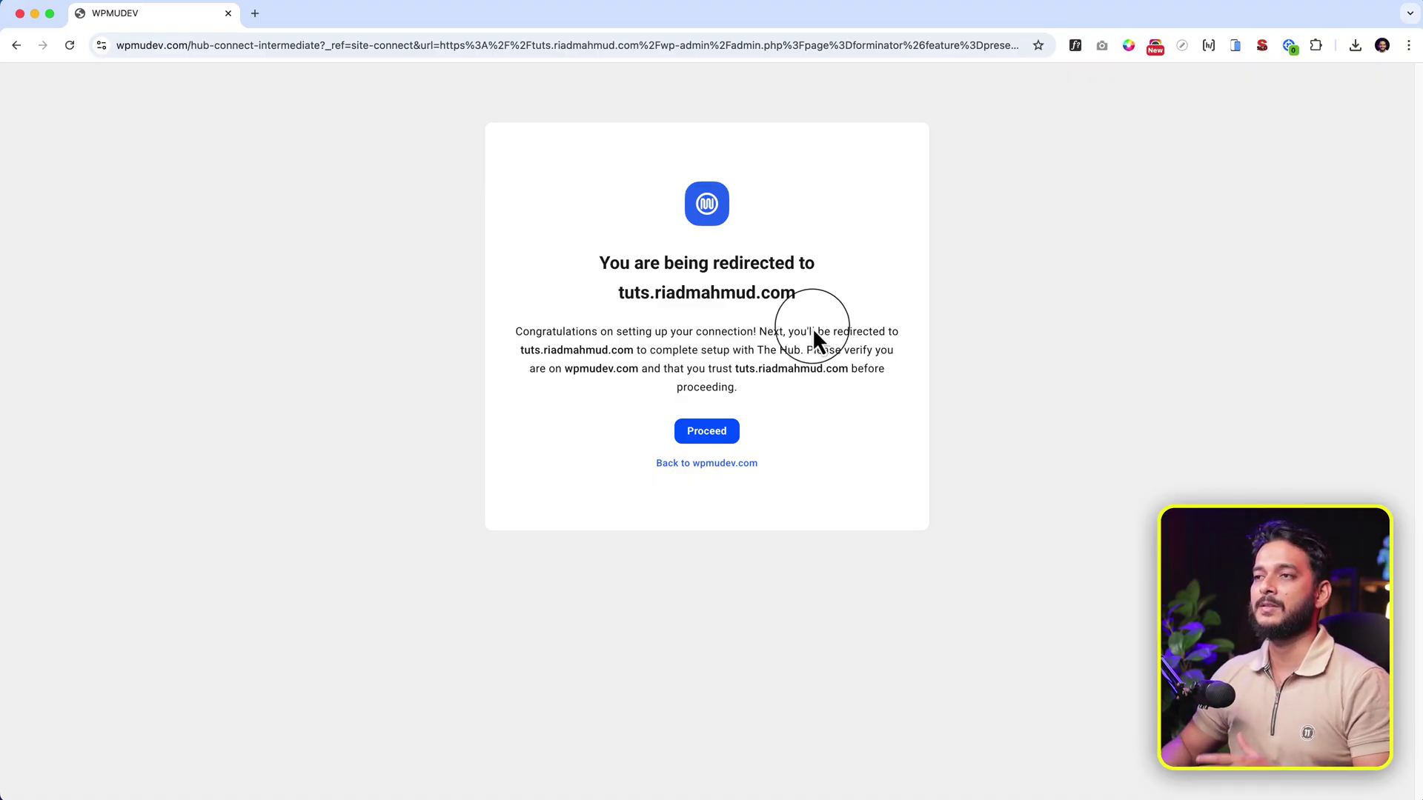
pyautogui.click(706, 434)
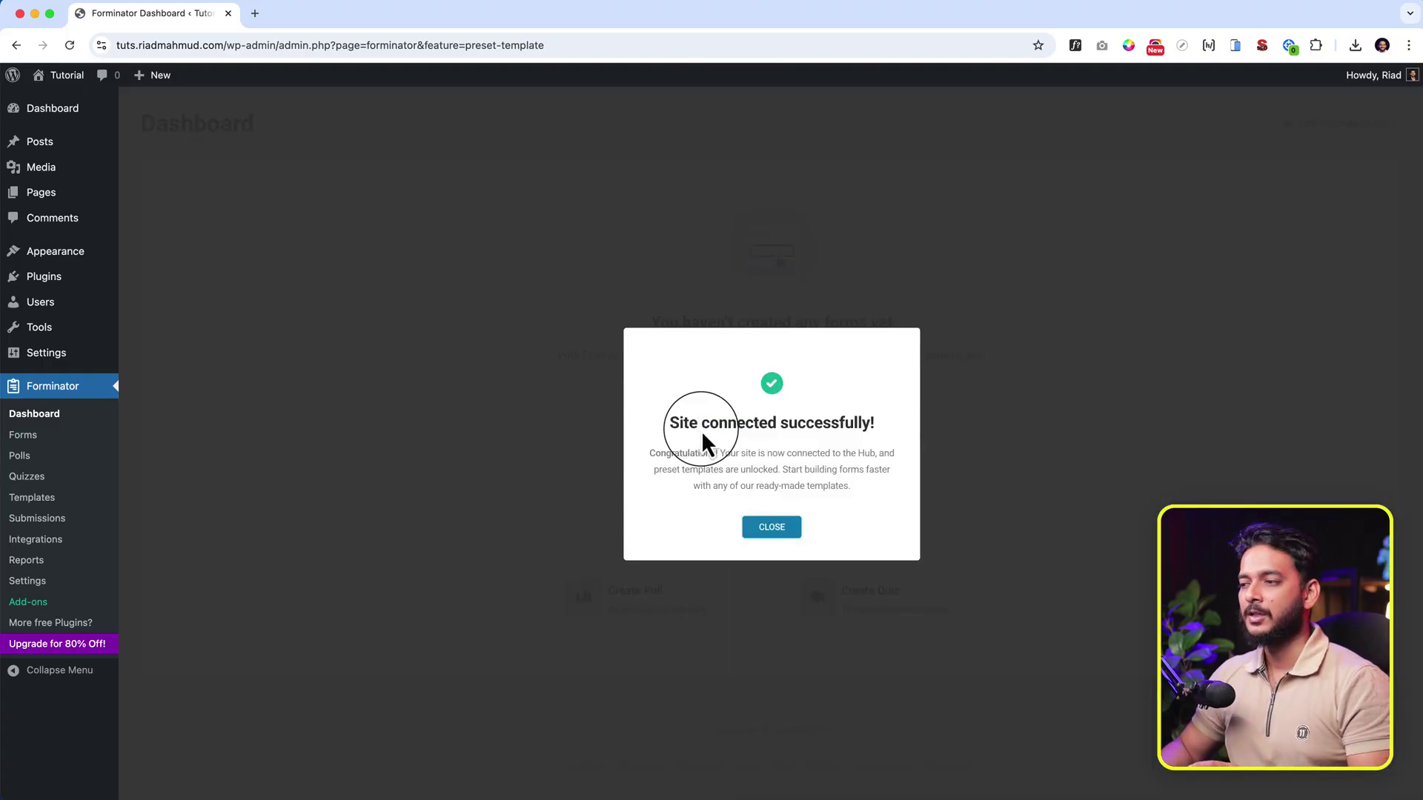
pyautogui.click(775, 527)
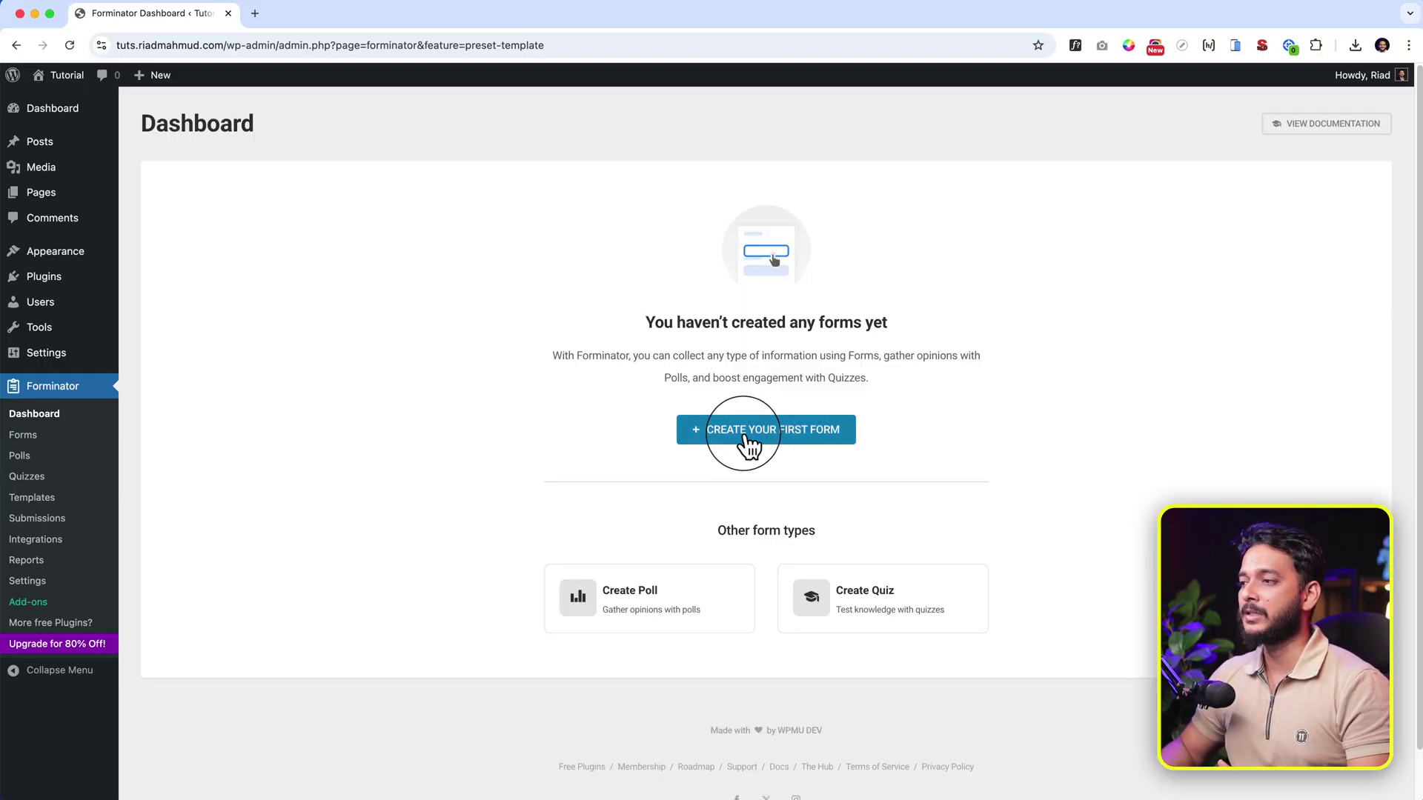
# Create a new form from the Appointment Booking Form preset template.
pyautogui.click(748, 443)
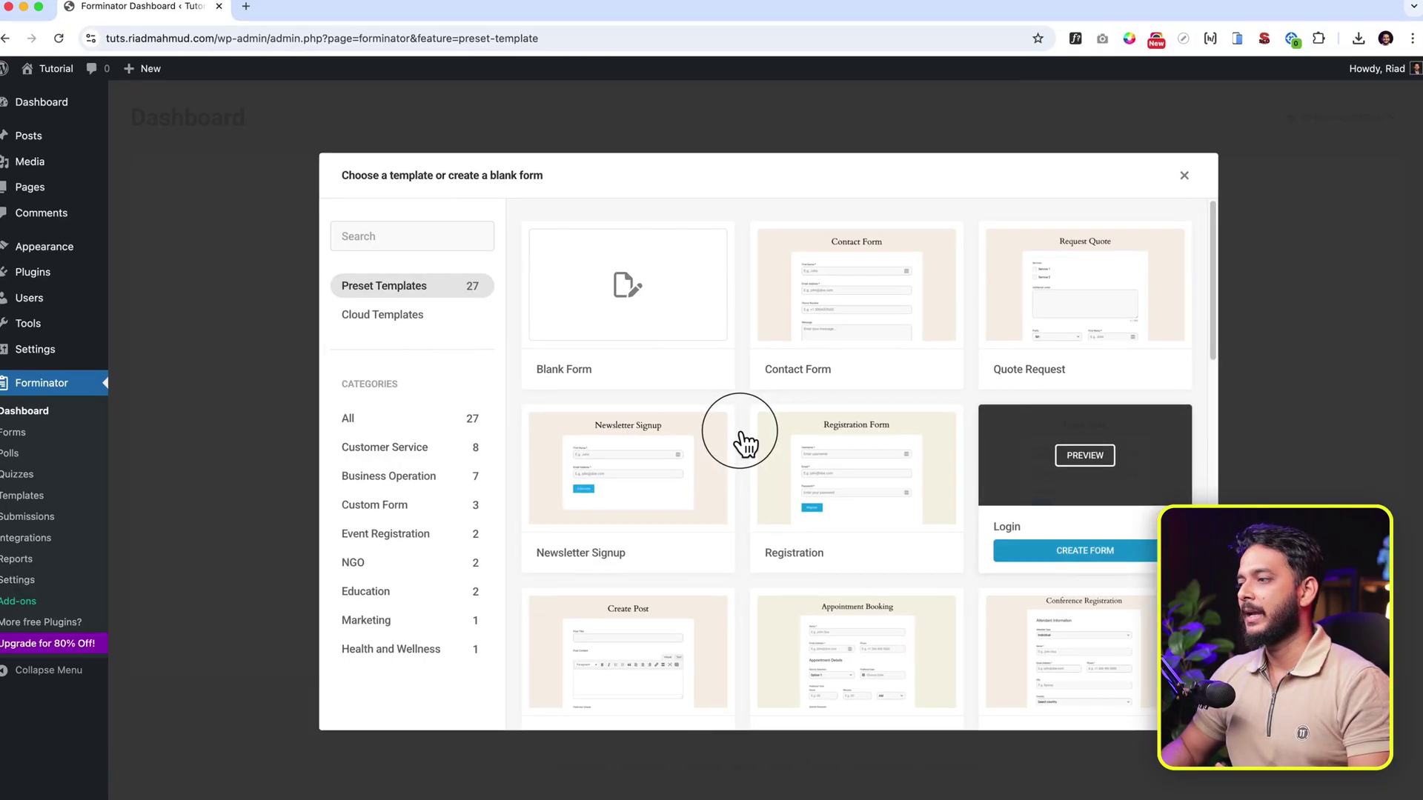
pyautogui.scroll(-5, 744, 442)
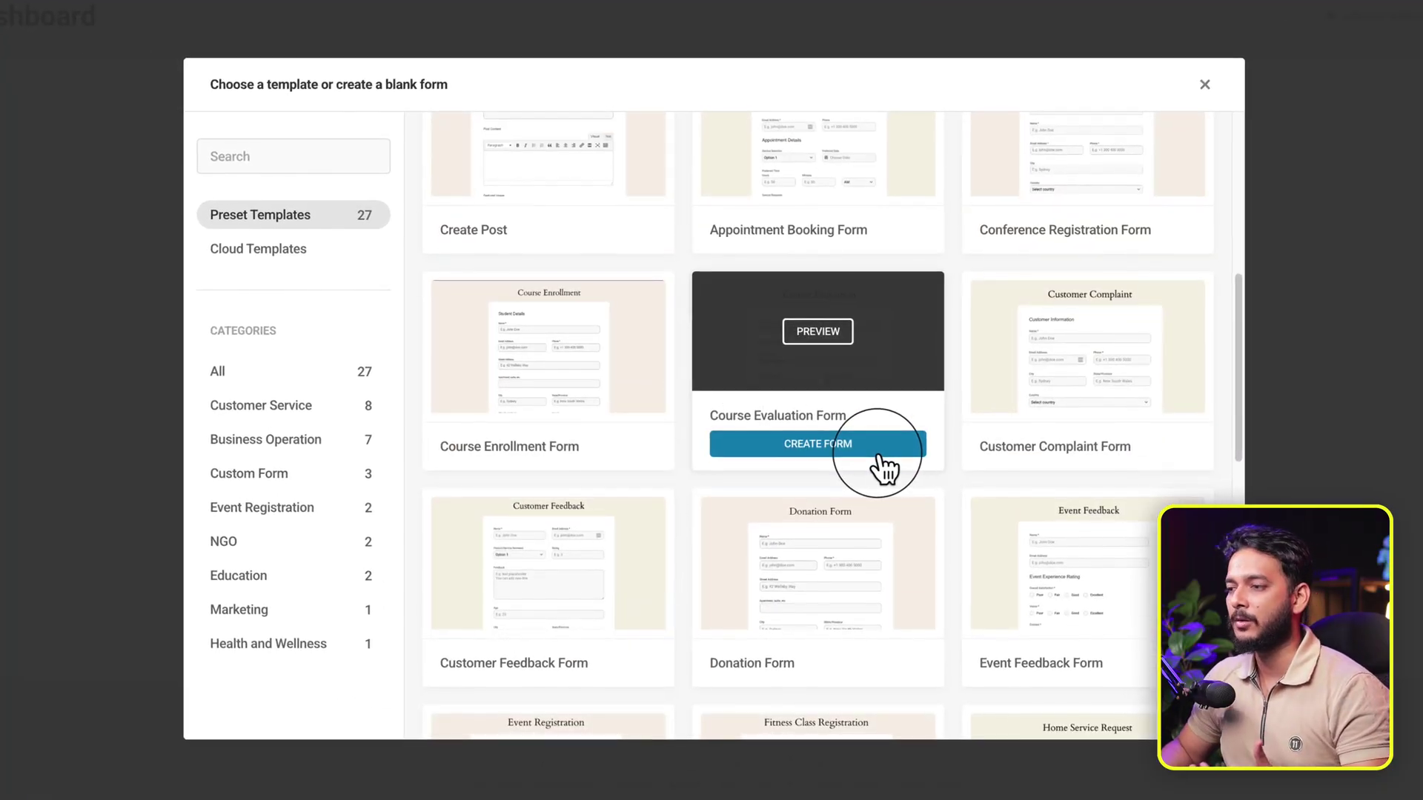
pyautogui.scroll(-2, 882, 465)
pyautogui.scroll(-3, 878, 459)
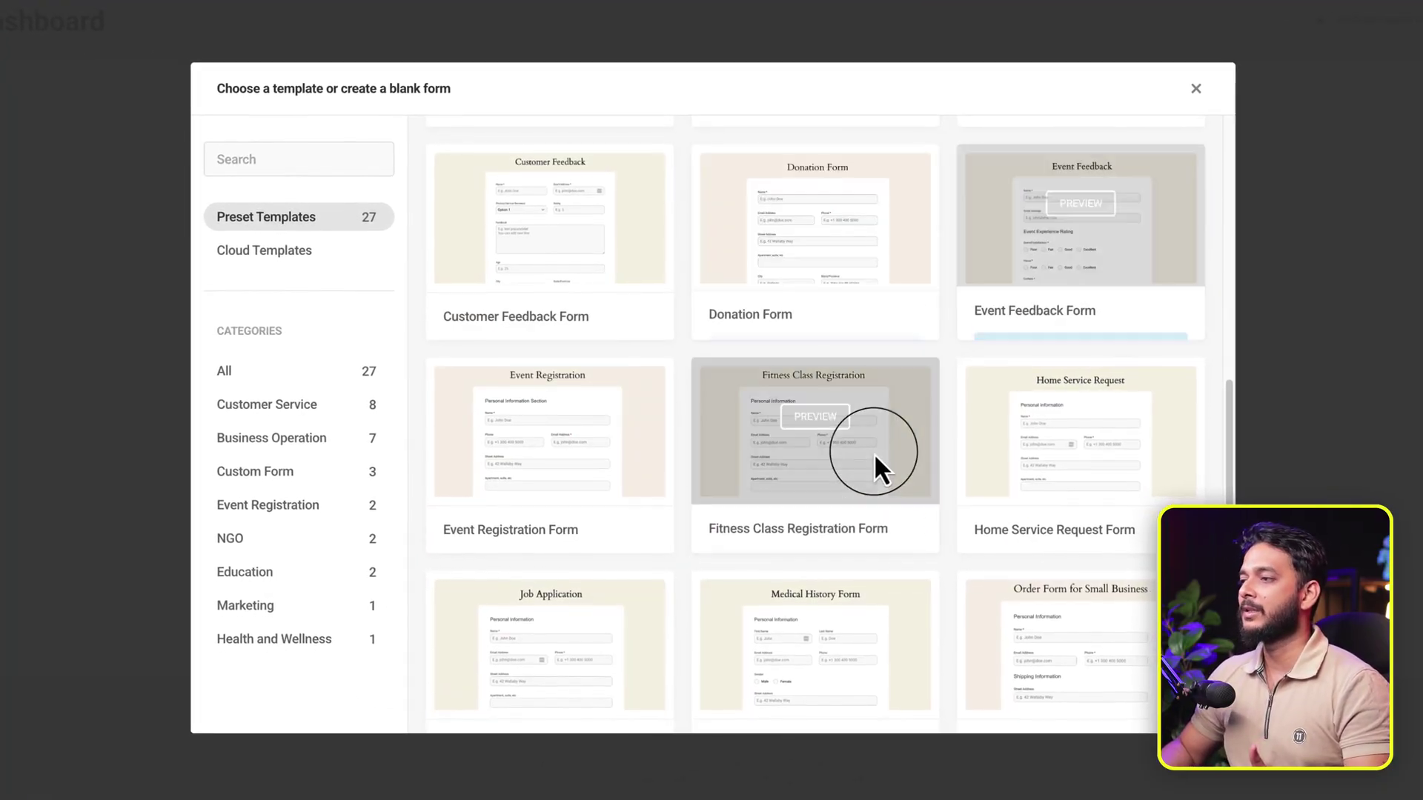
pyautogui.scroll(6, 872, 452)
pyautogui.moveTo(808, 367)
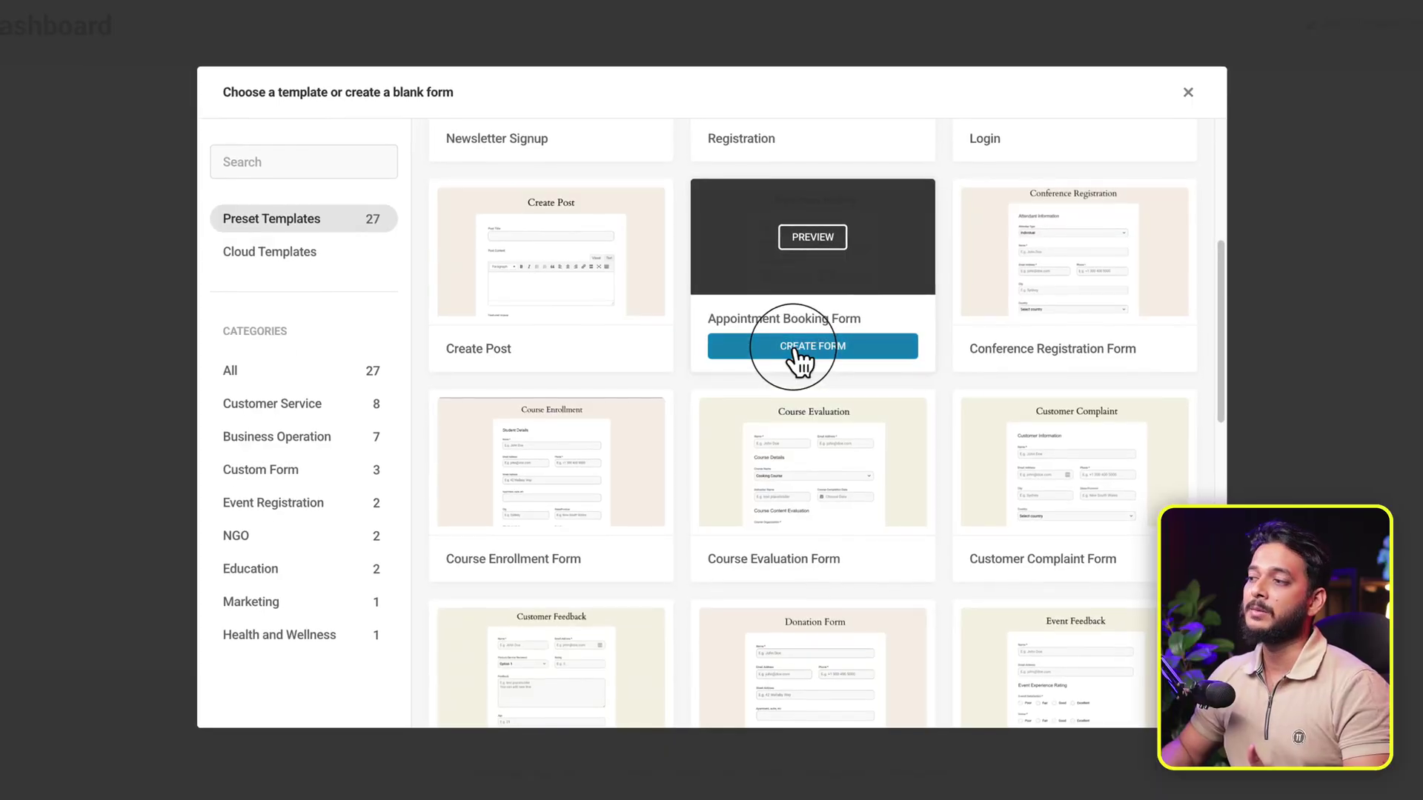
pyautogui.click(799, 363)
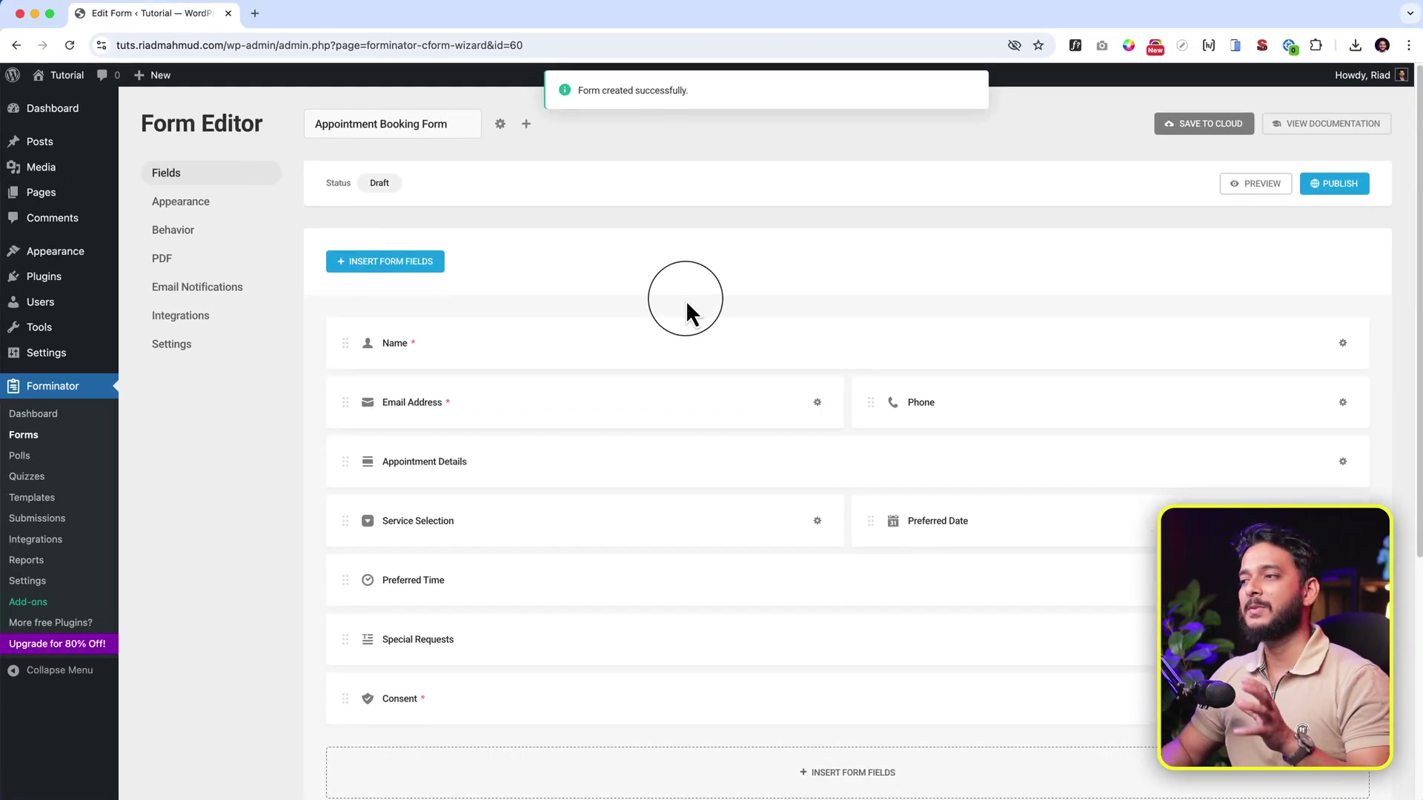
# Look over the Appointment Booking Form's fields, publish the form and dismiss the shortcode message.
pyautogui.scroll(-1, 702, 433)
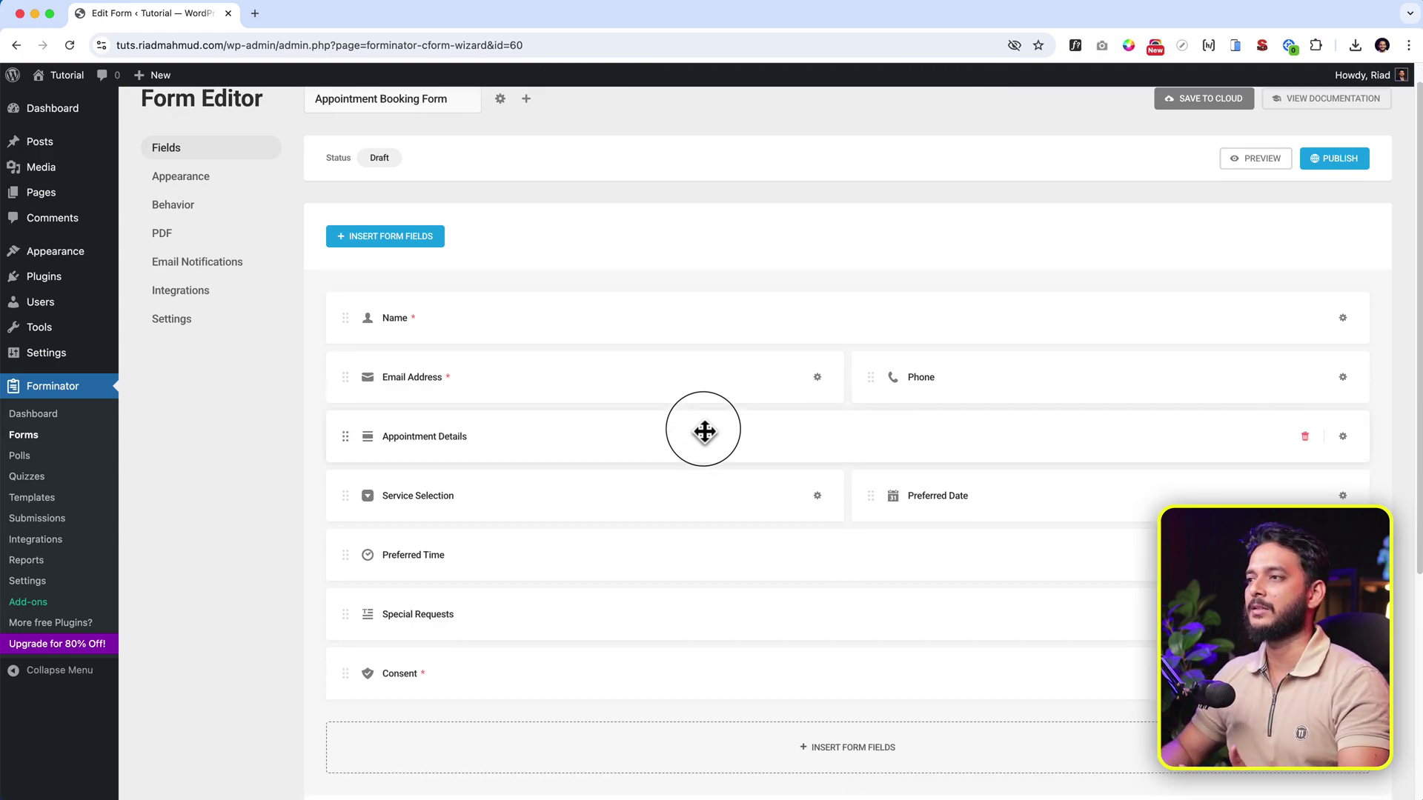
pyautogui.scroll(1, 1162, 255)
pyautogui.click(1344, 185)
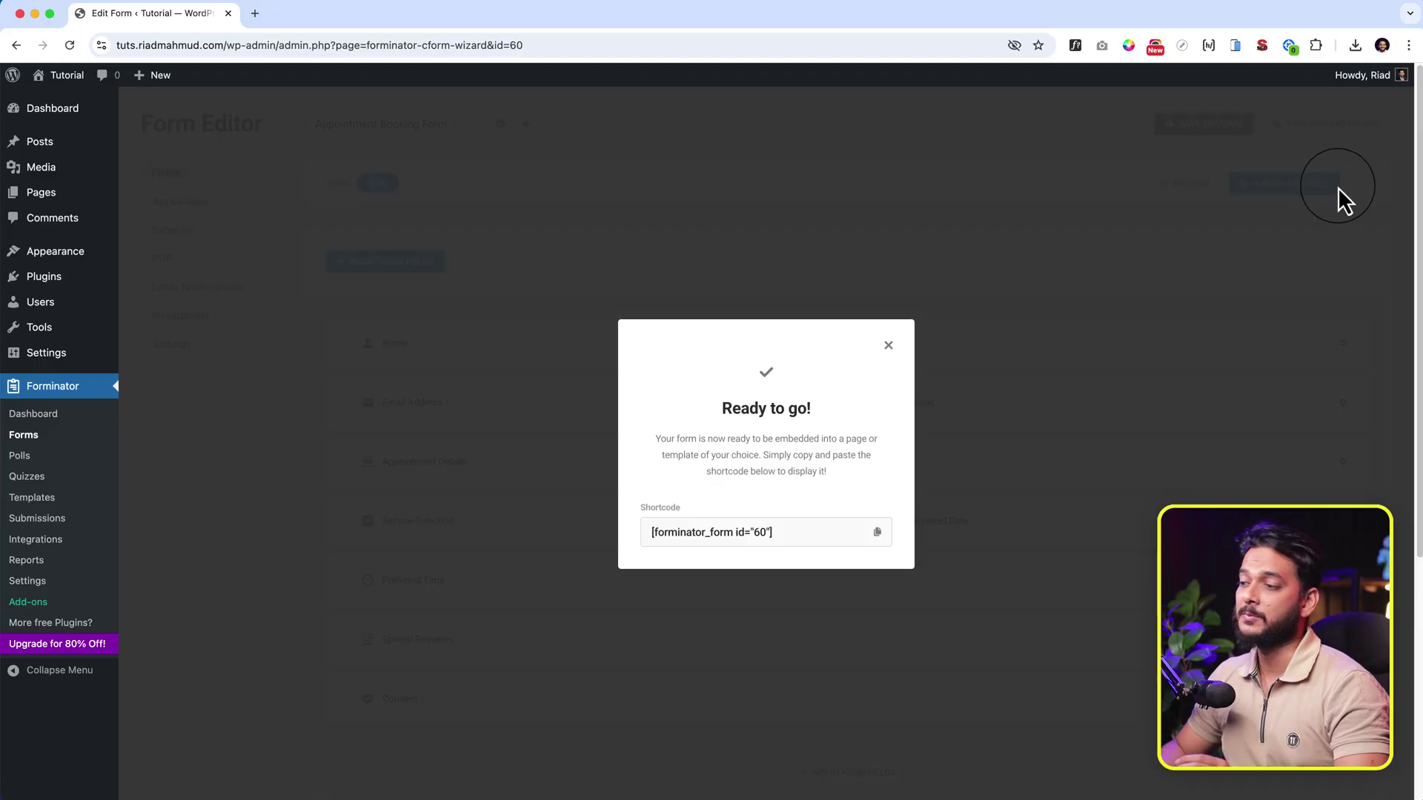
pyautogui.click(887, 346)
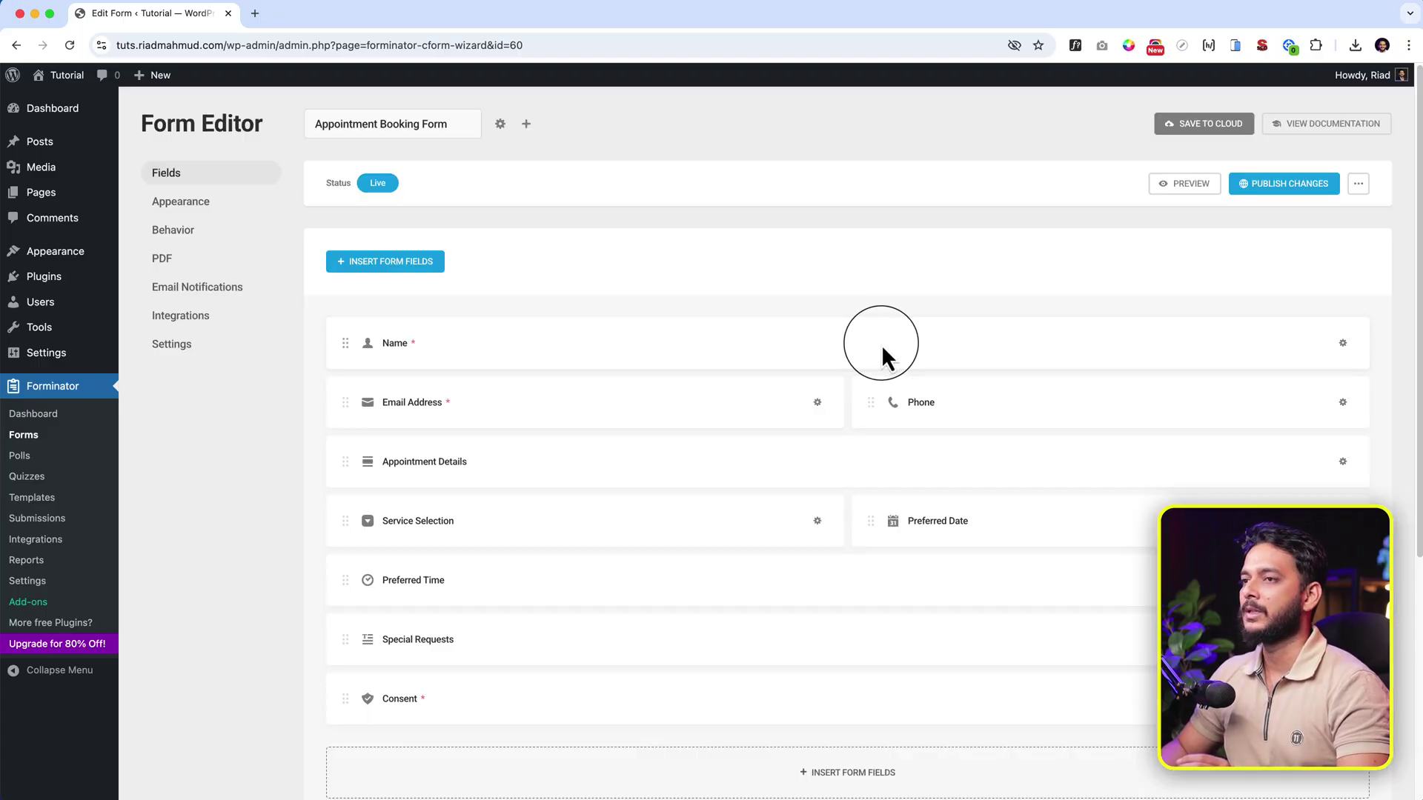
# Create a new WordPress page in a separate tab, skip the pattern choice and title it "Test form".
pyautogui.rightClick(166, 216)
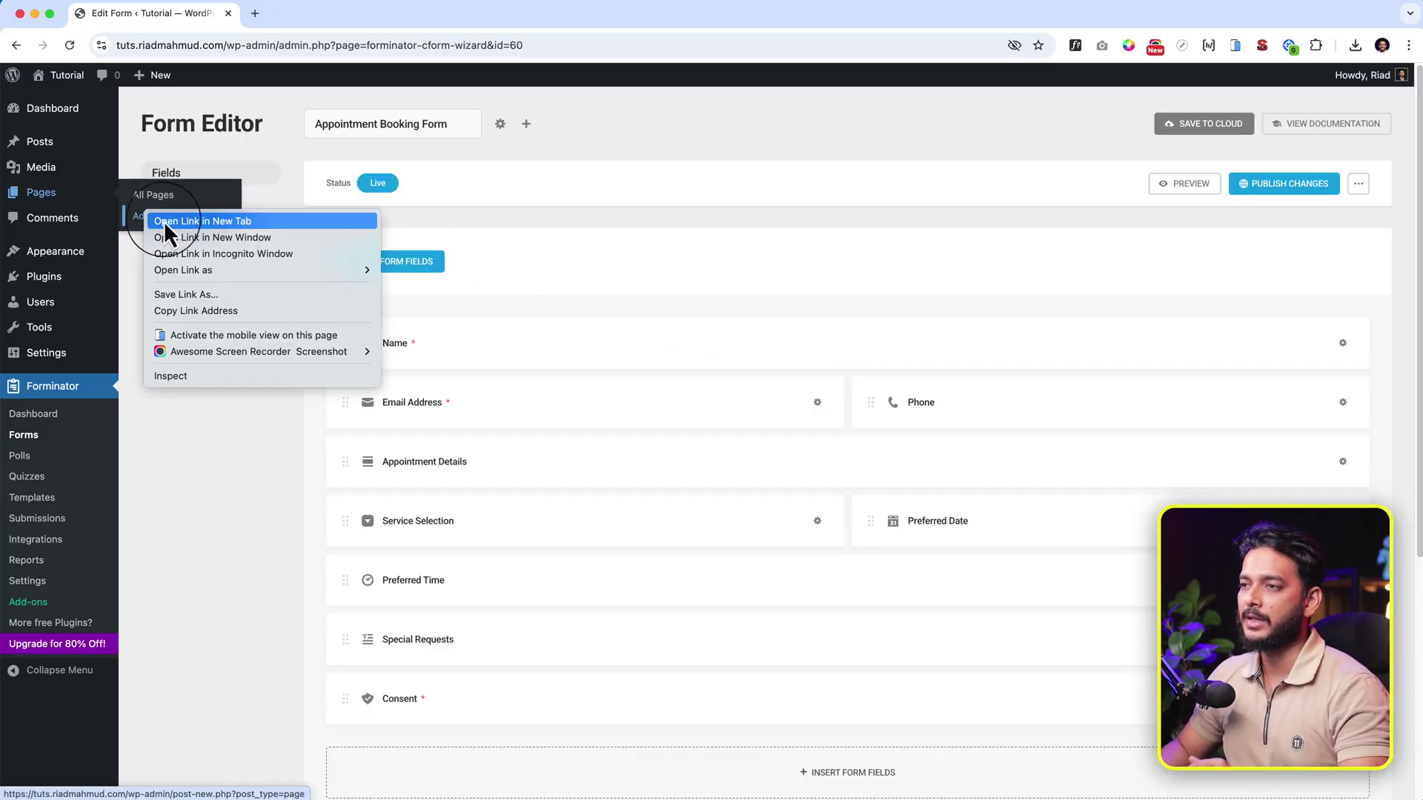
pyautogui.click(169, 222)
pyautogui.click(331, 17)
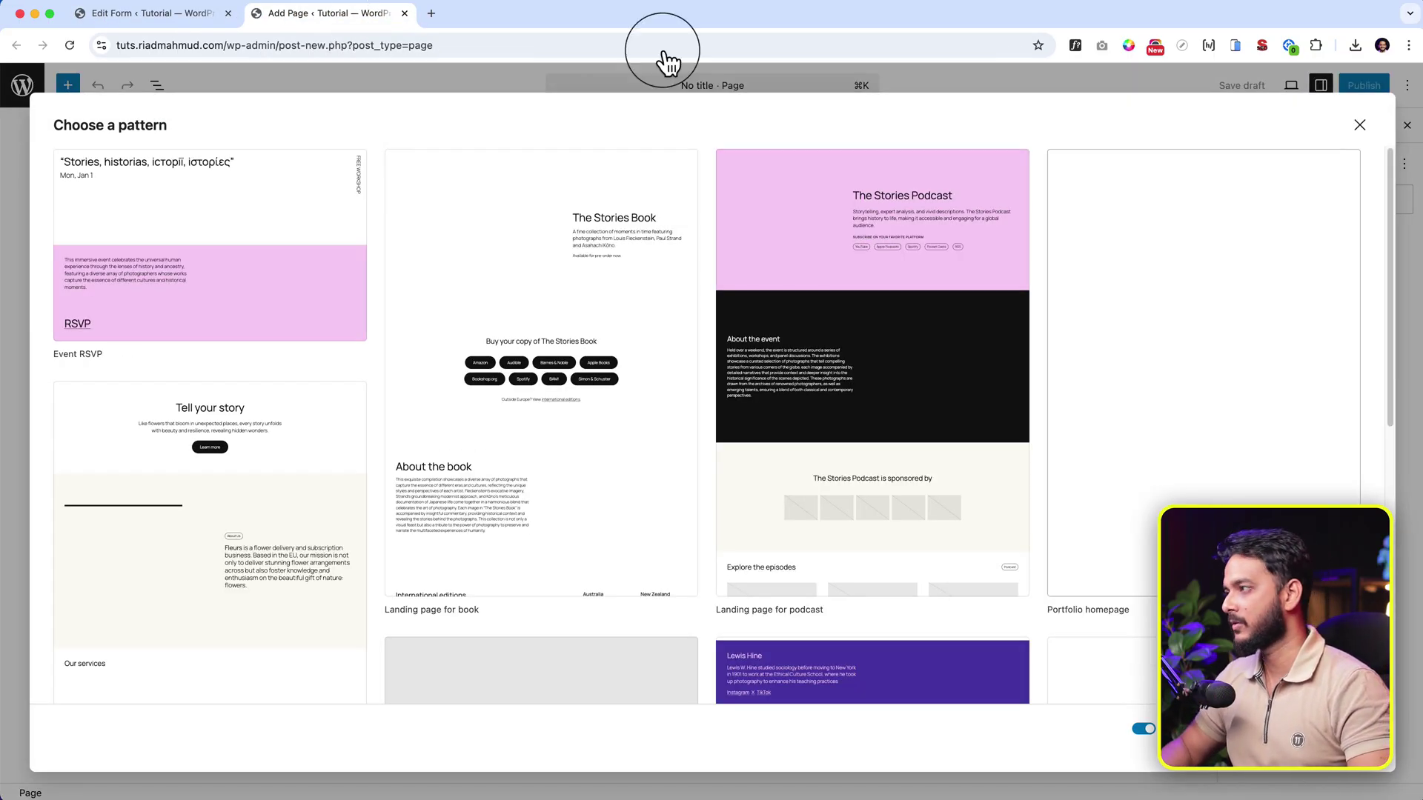
pyautogui.click(1354, 123)
pyautogui.write('Test form')
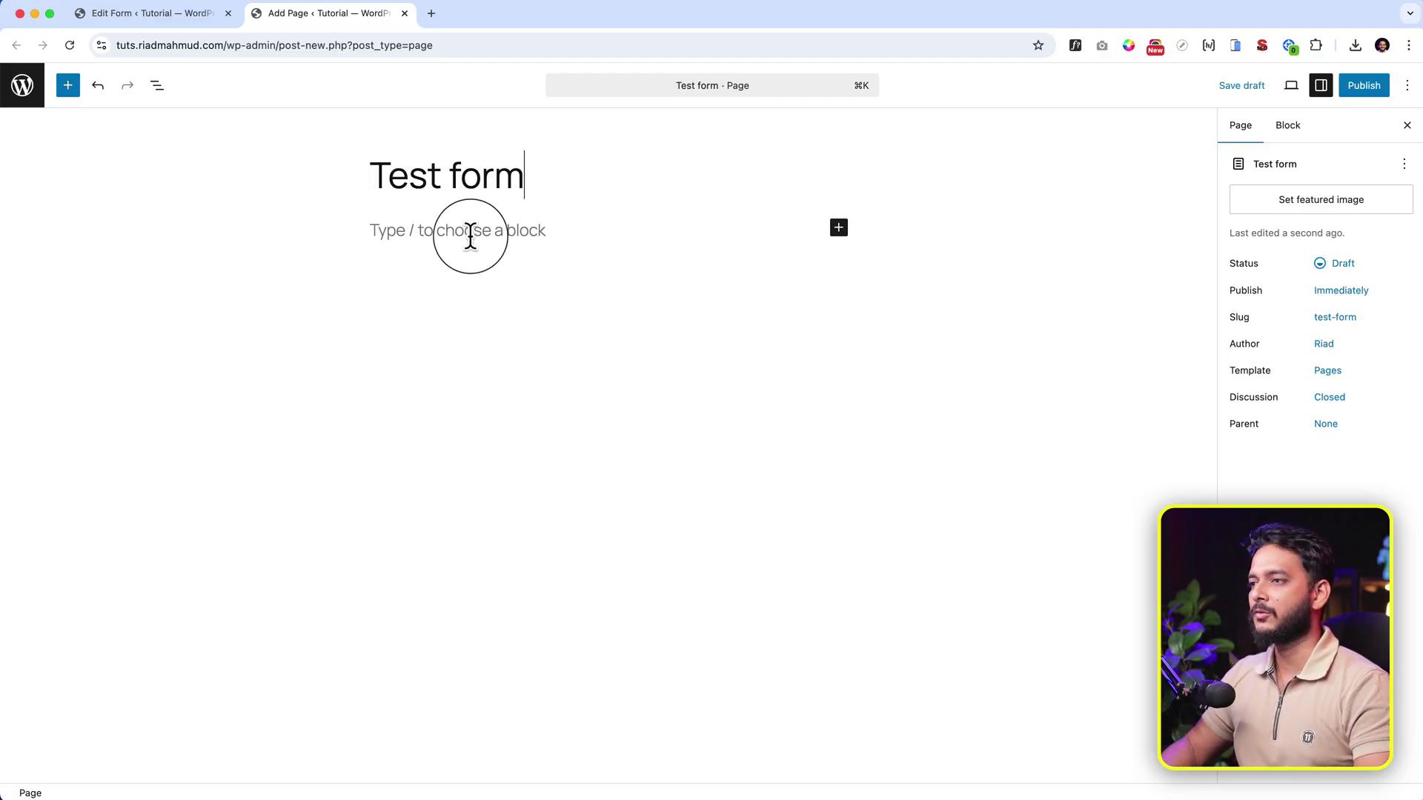
# Insert a Forminator Form block below the page title with the Appointment Booking Form as its chosen form.
pyautogui.click(470, 235)
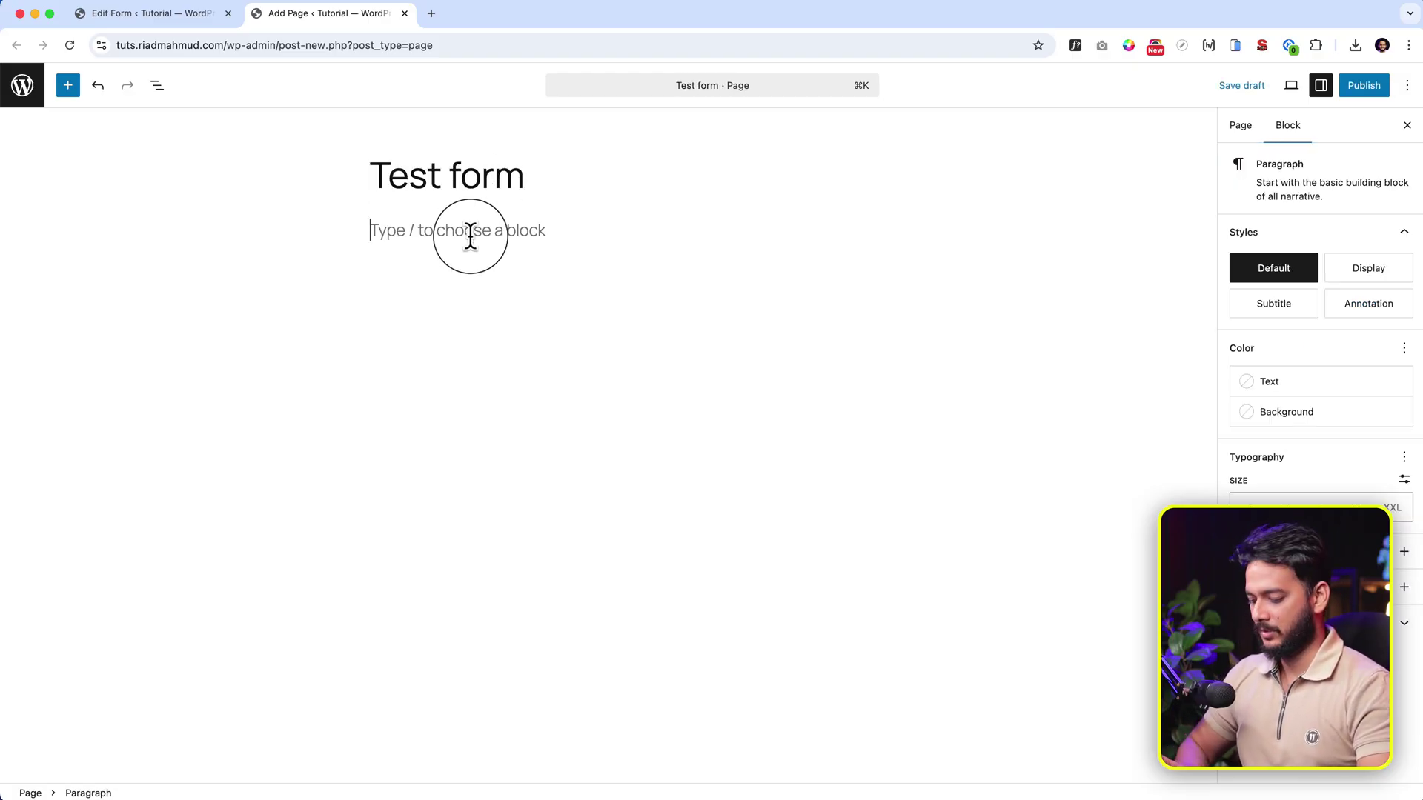
pyautogui.write('/formi')
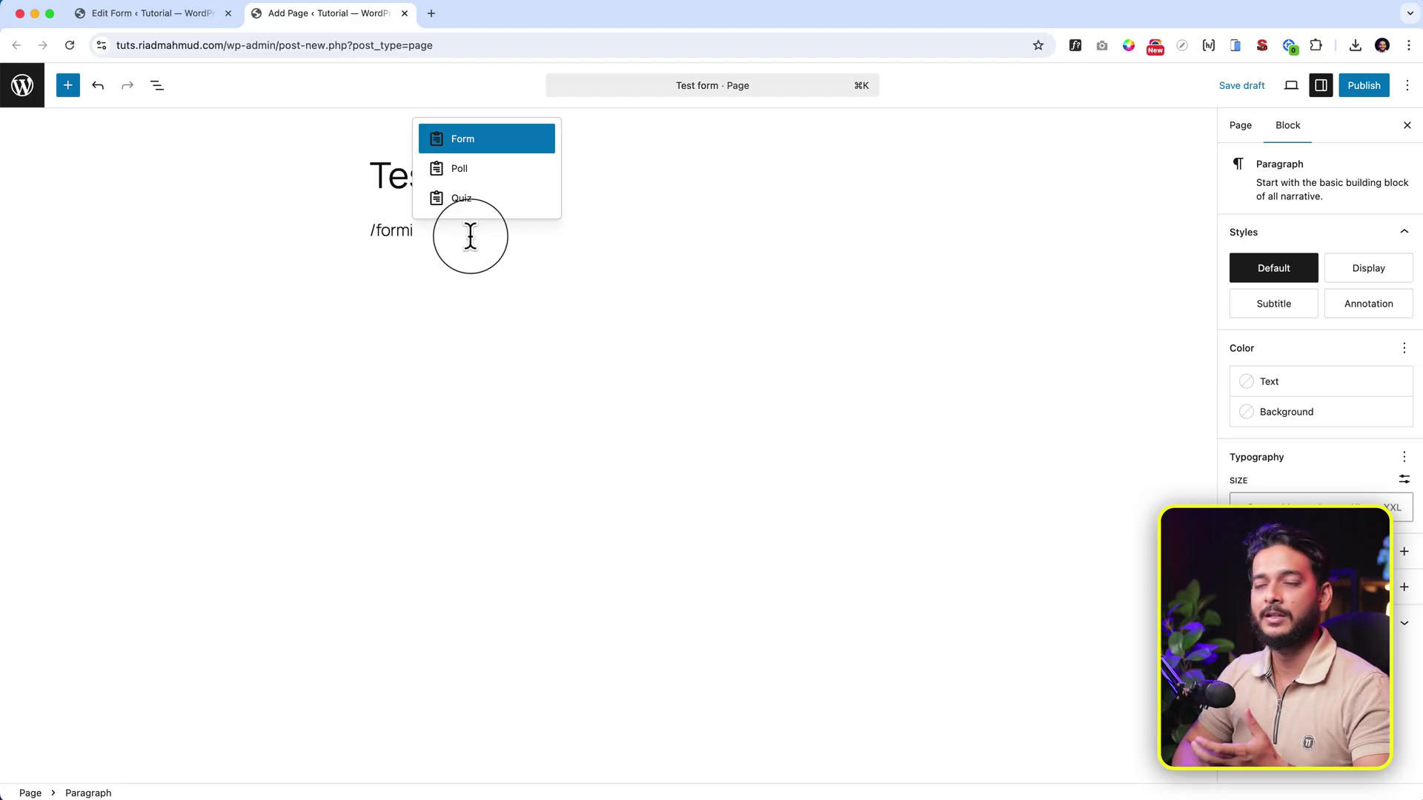
pyautogui.press('Return')
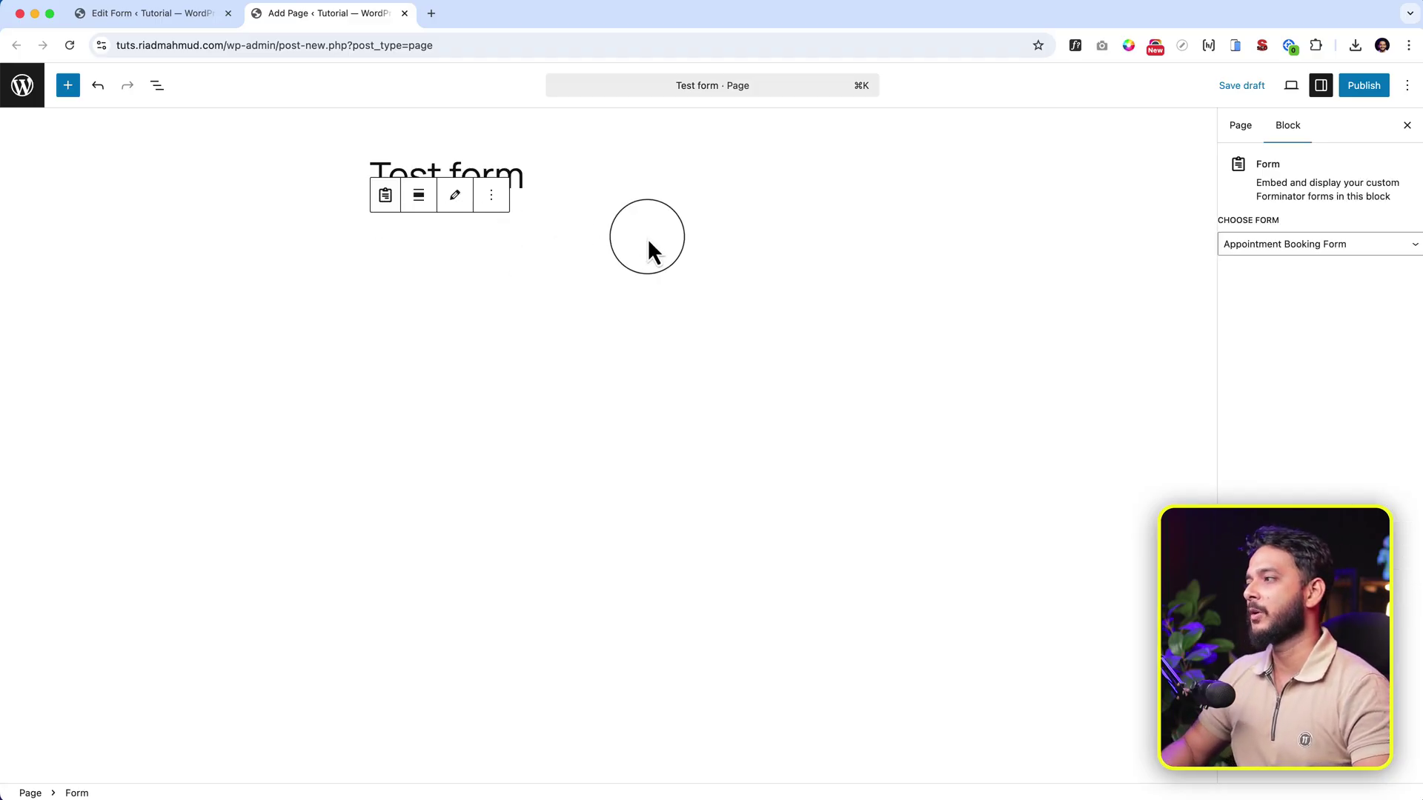
pyautogui.click(1327, 245)
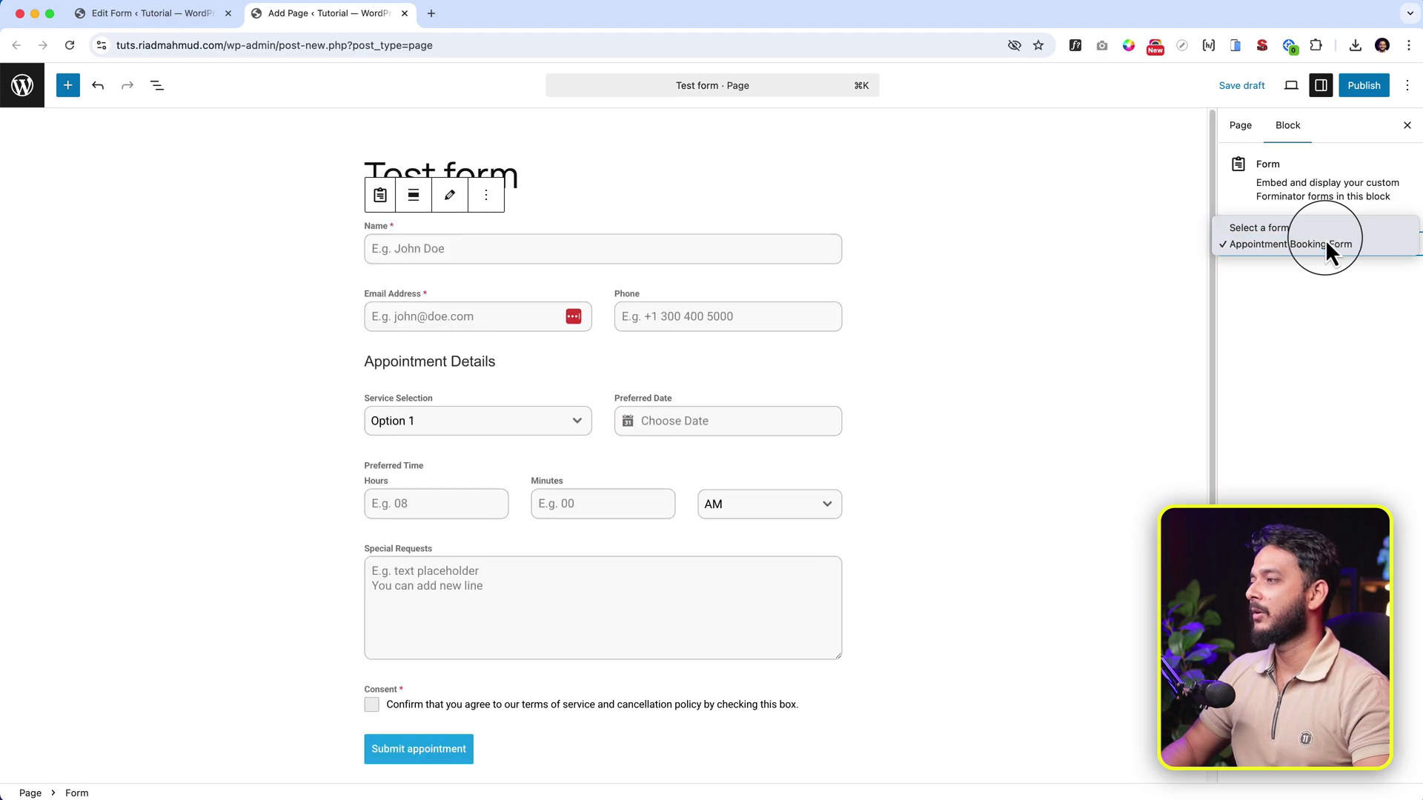
pyautogui.click(1282, 295)
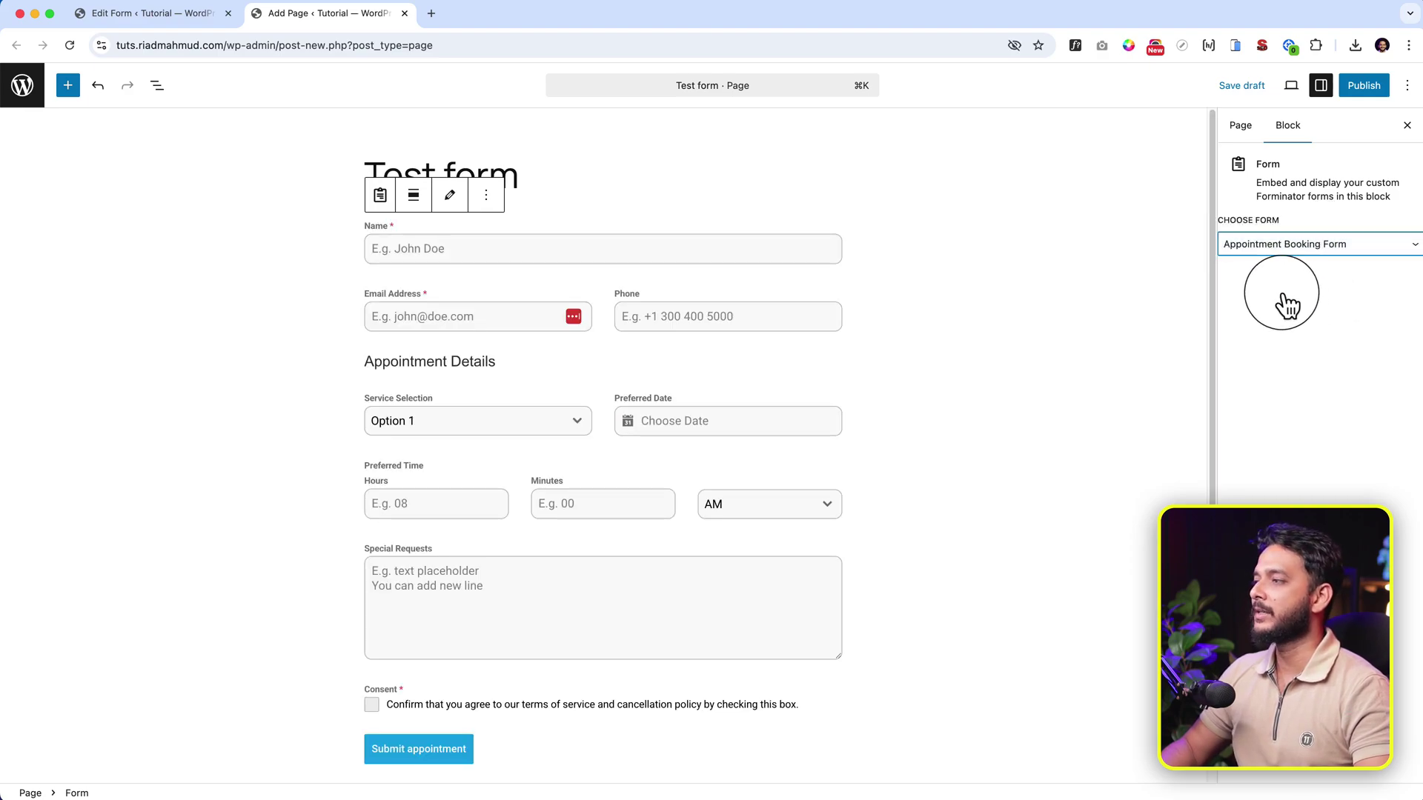
pyautogui.click(1259, 246)
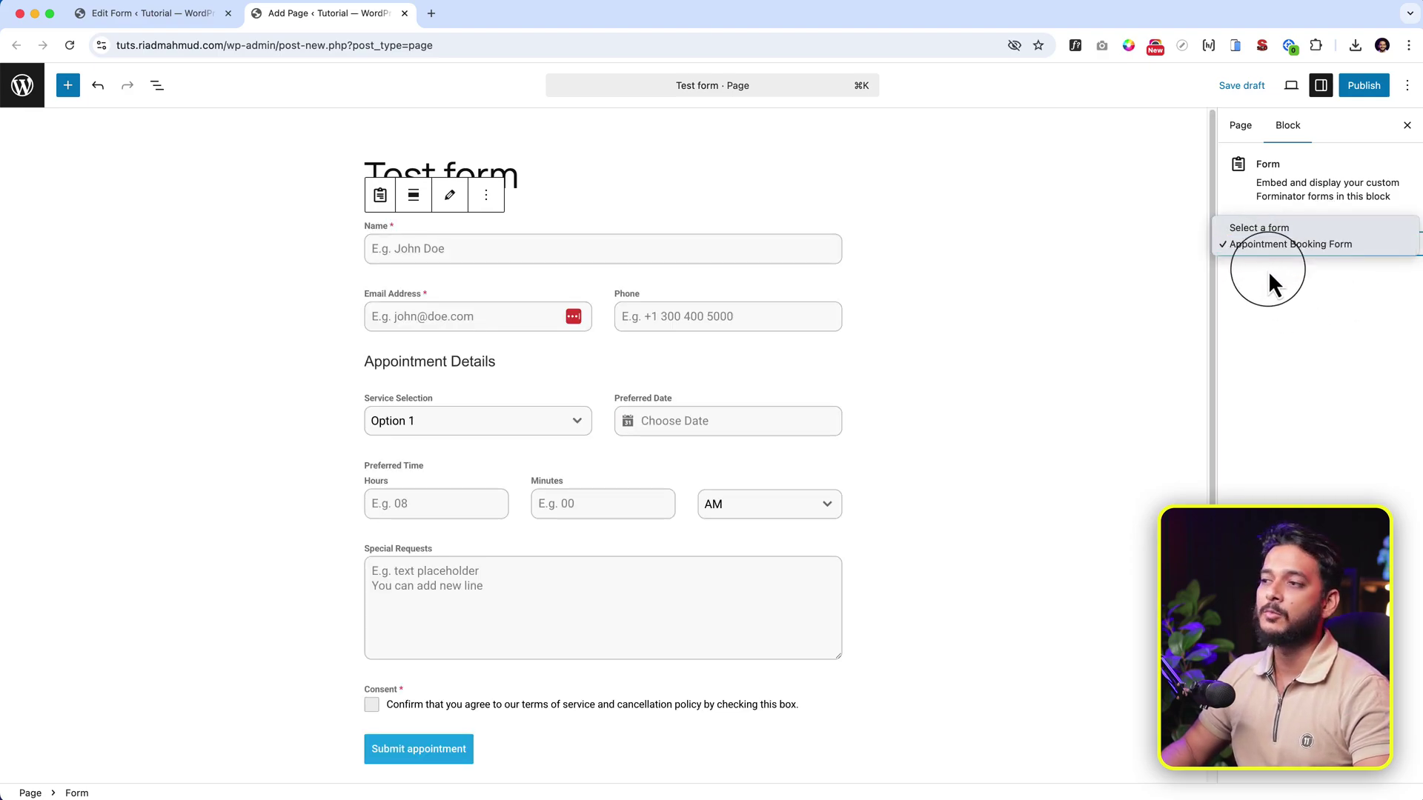
pyautogui.click(1270, 276)
# Publish the Test form page and open the live page in a new tab.
pyautogui.click(1362, 87)
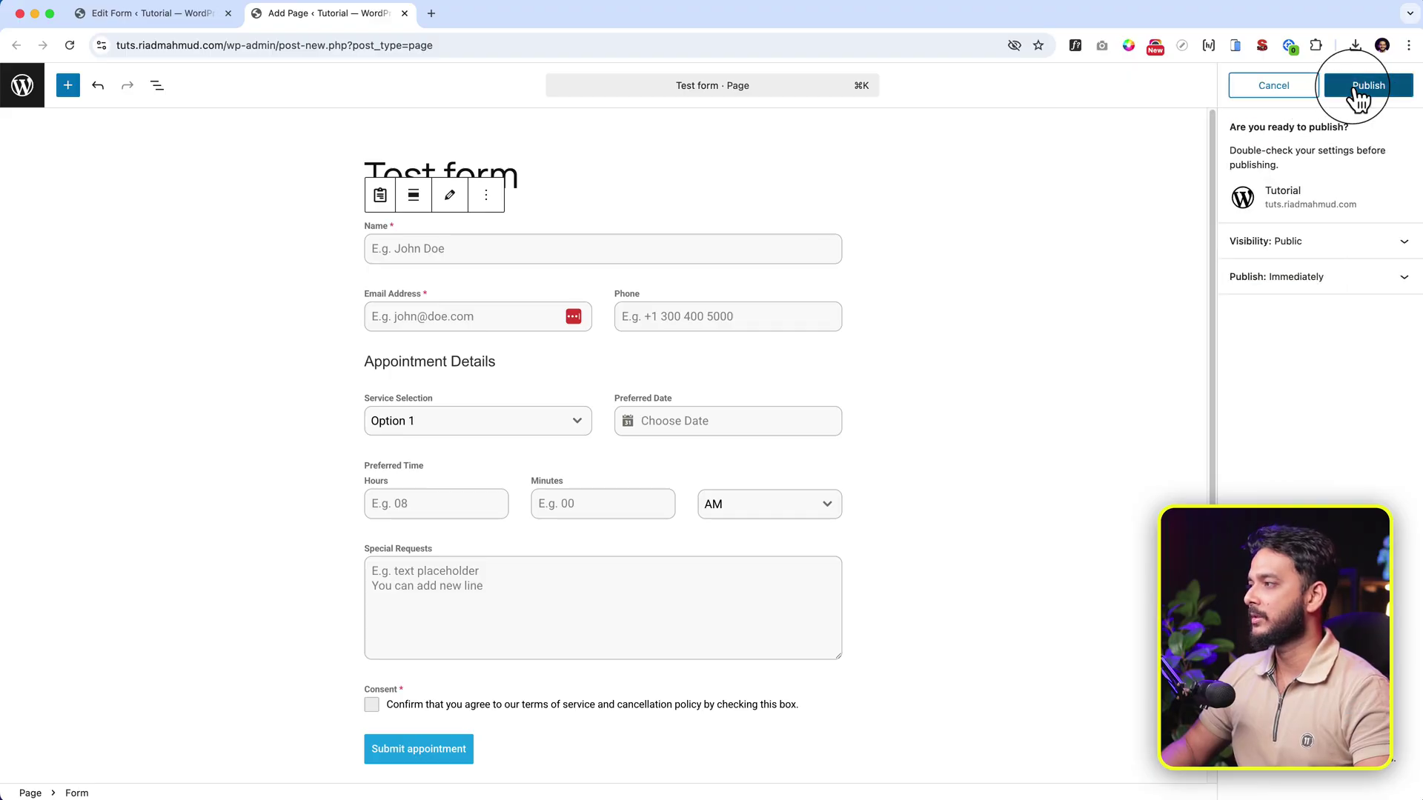
pyautogui.click(1362, 87)
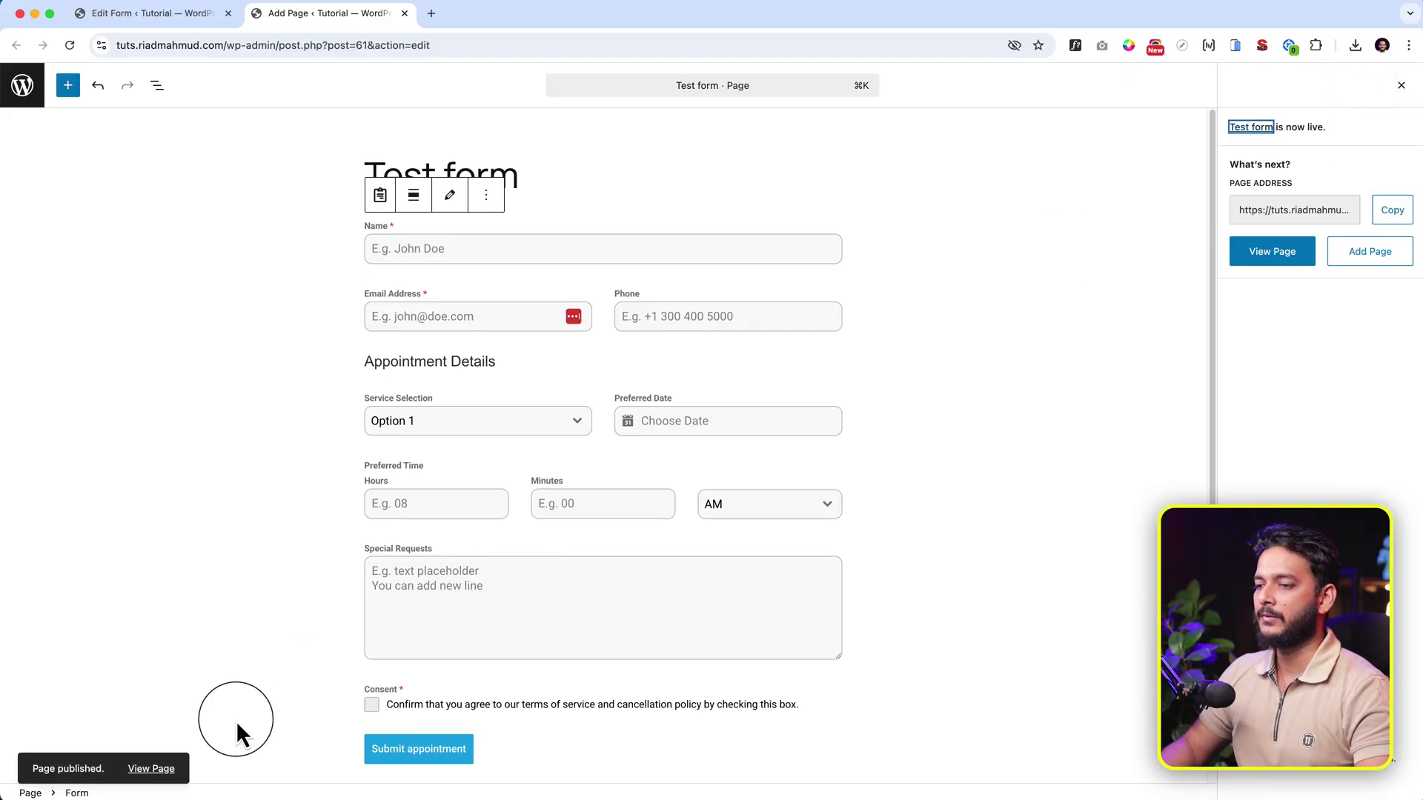
pyautogui.rightClick(151, 768)
pyautogui.click(292, 536)
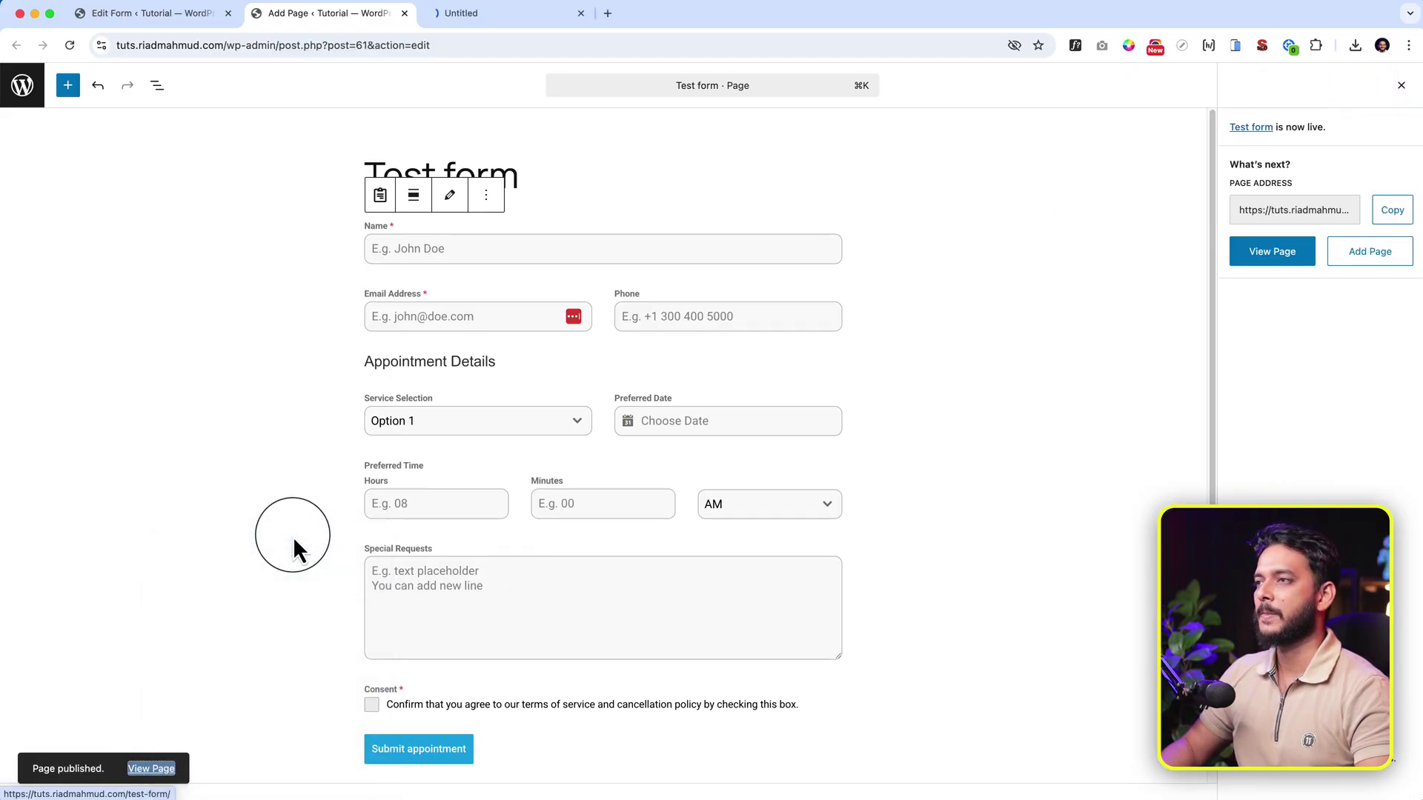
pyautogui.click(493, 16)
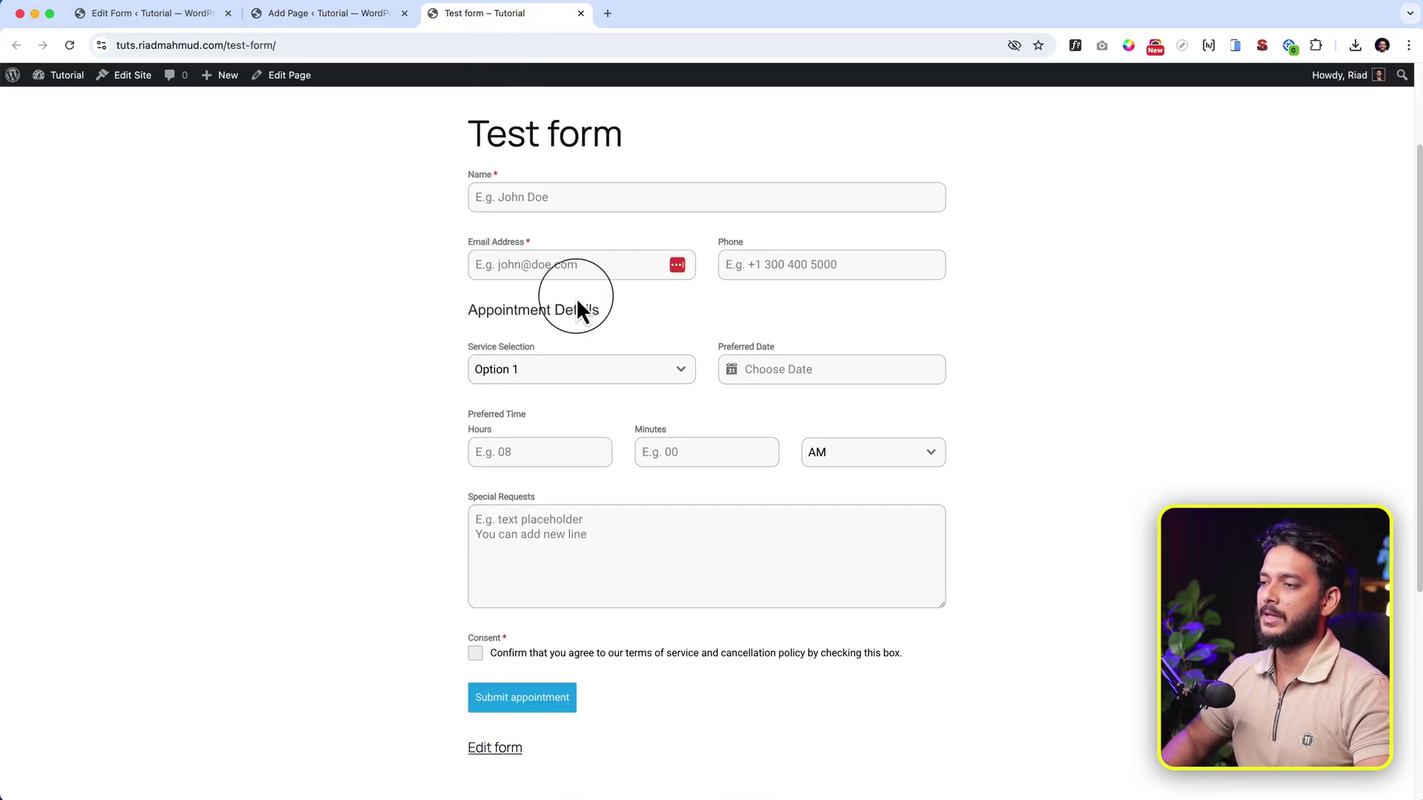
# Try out the Service Selection, Preferred Date and Name fields on the live Test form page.
pyautogui.click(593, 370)
pyautogui.click(383, 412)
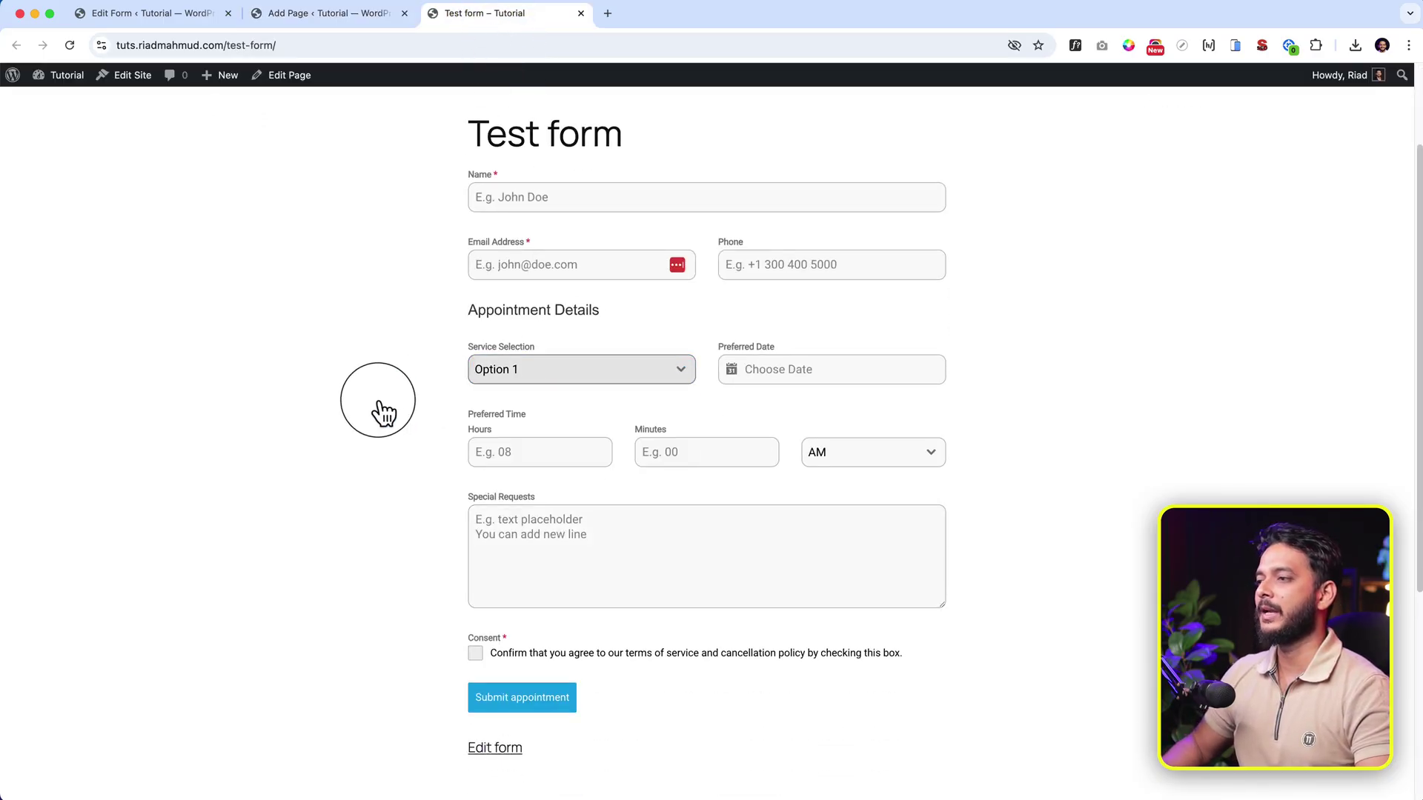
pyautogui.click(922, 370)
pyautogui.click(1064, 326)
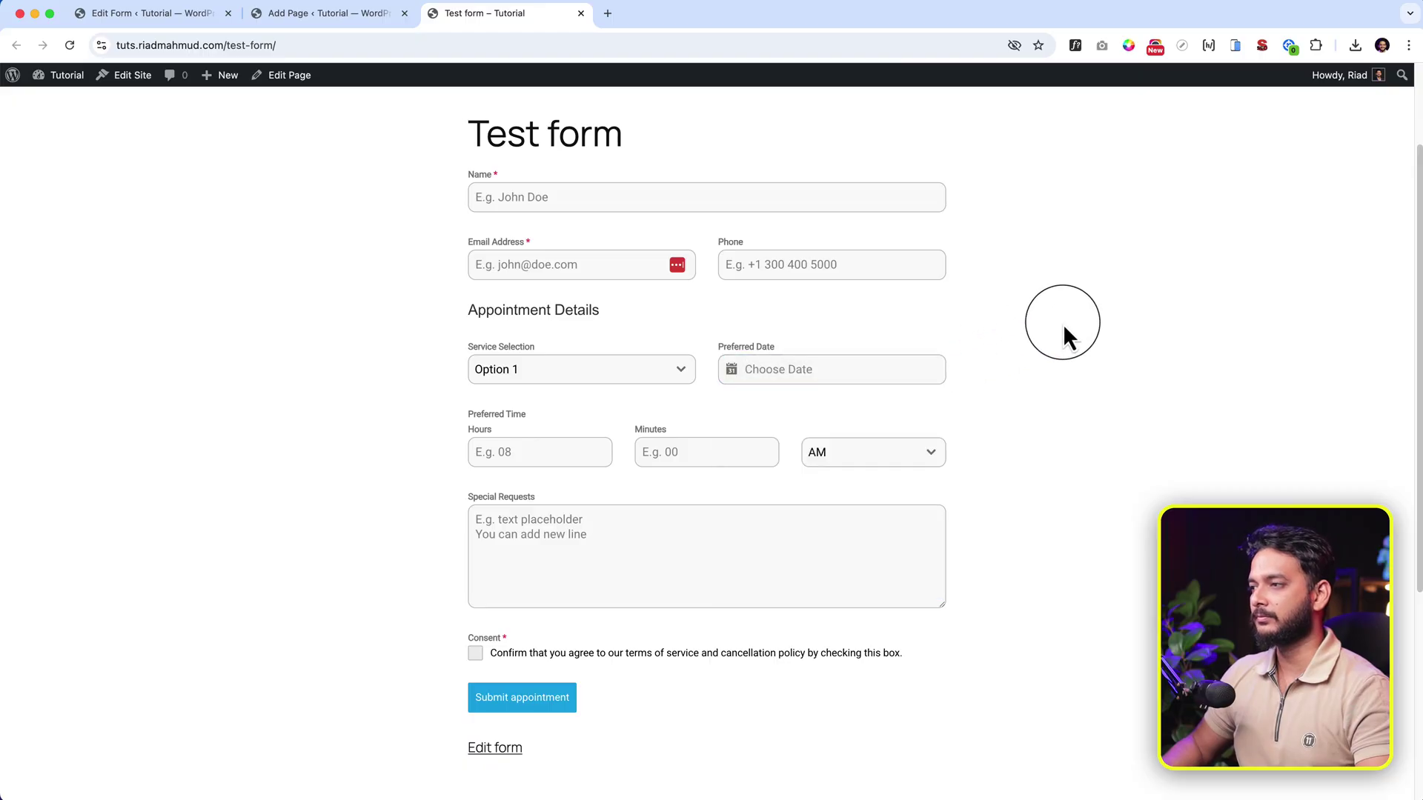
pyautogui.scroll(3, 964, 322)
pyautogui.click(657, 320)
pyautogui.click(710, 290)
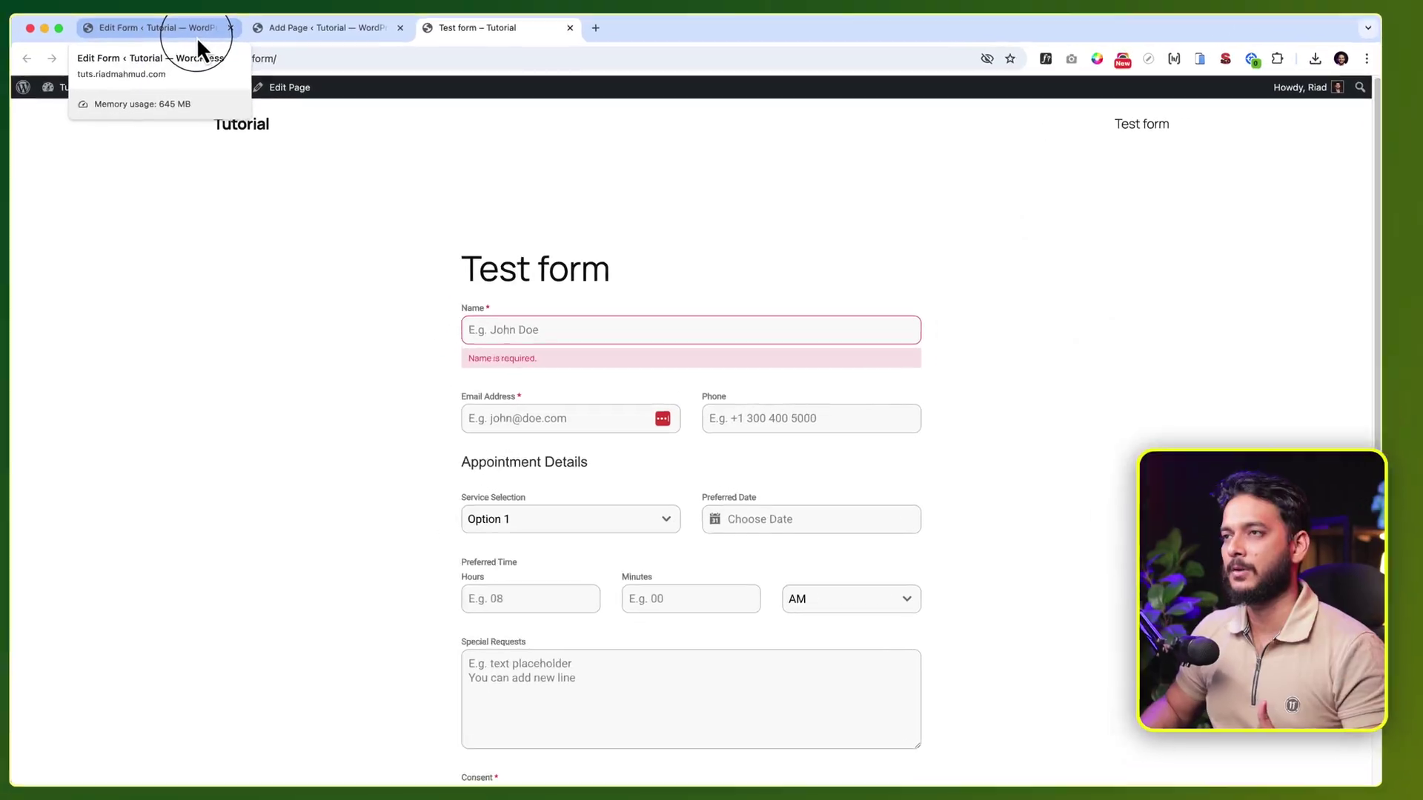
# Return to the Appointment Booking Form's editor and review the form name and the list of fields.
pyautogui.click(212, 88)
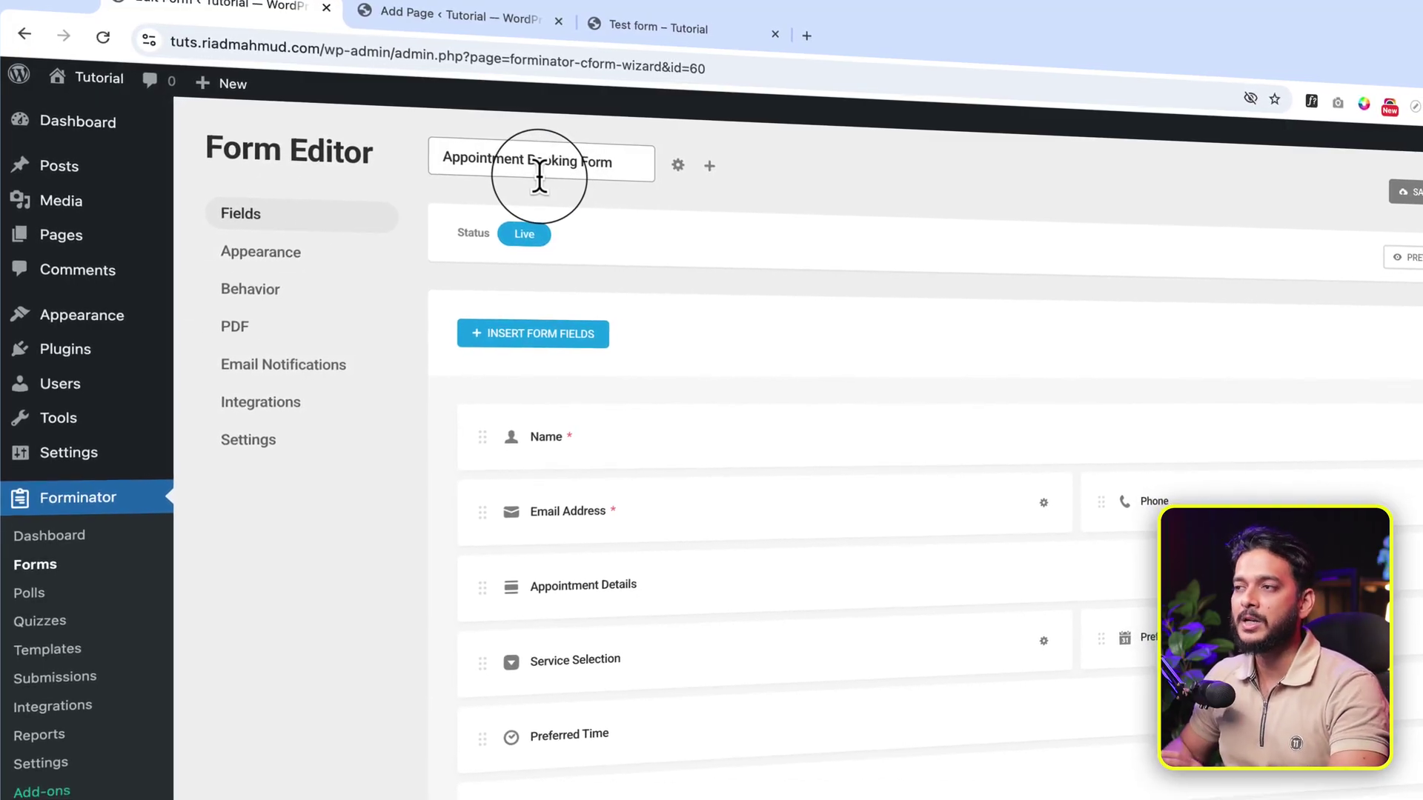
pyautogui.moveTo(438, 157); pyautogui.dragTo(599, 160)
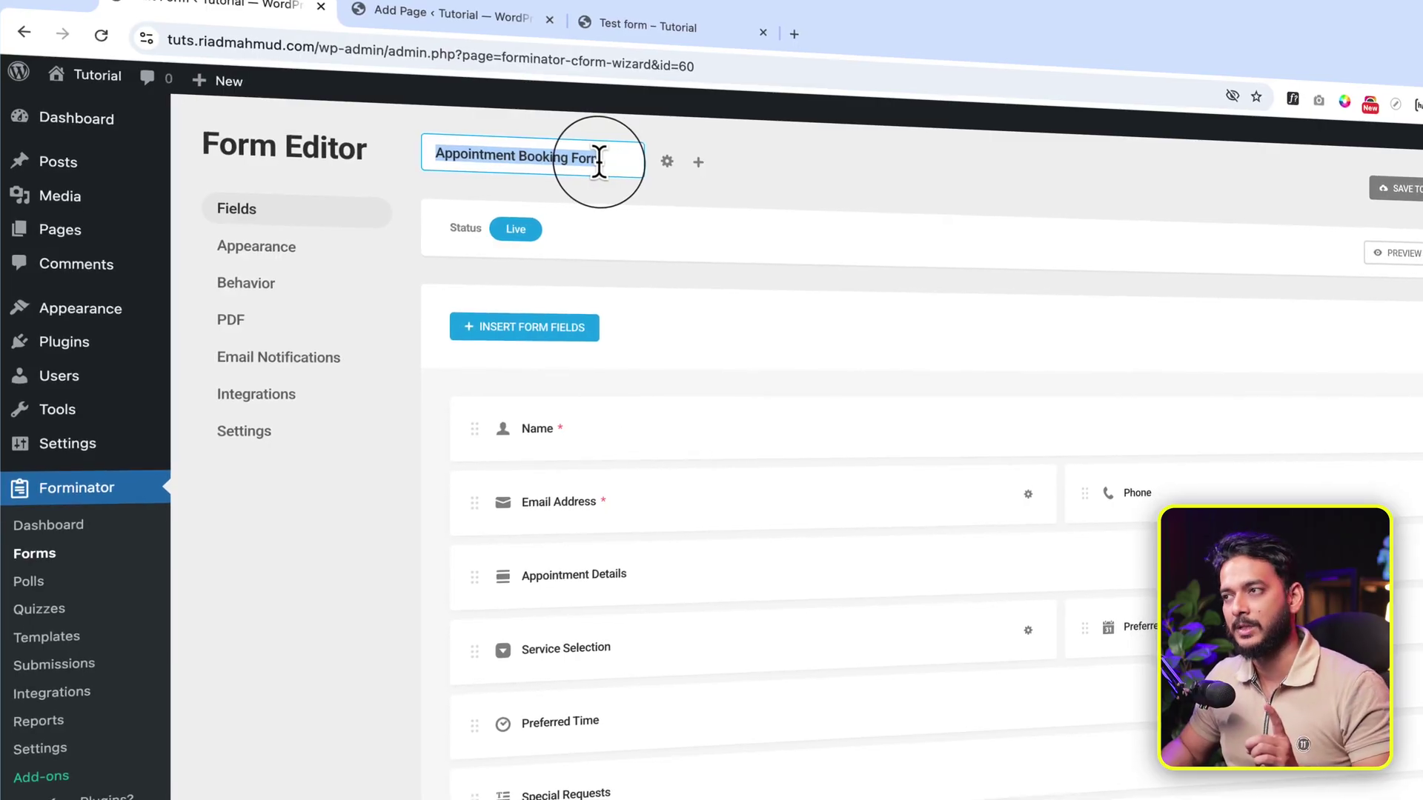
pyautogui.click(236, 208)
pyautogui.scroll(-4, 857, 540)
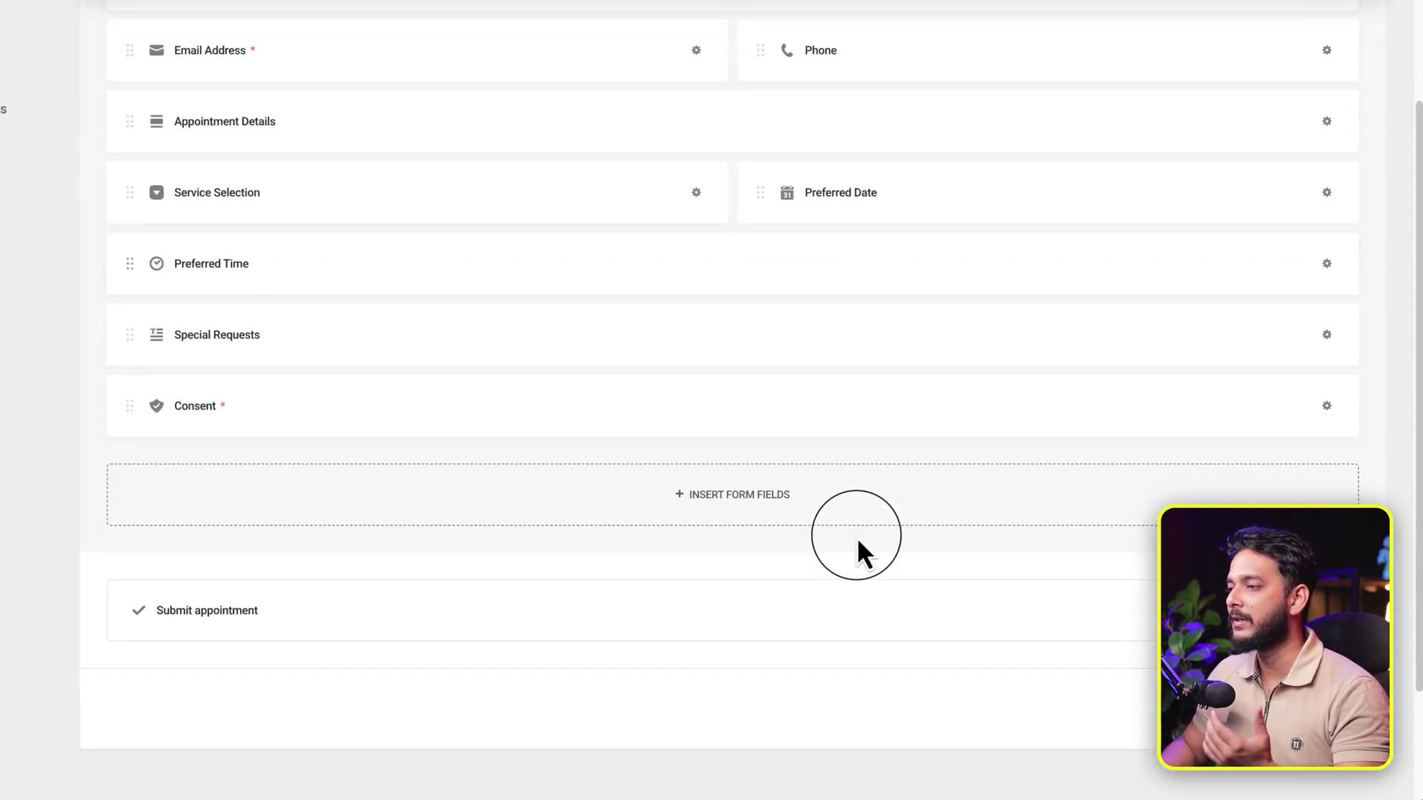
pyautogui.scroll(4, 856, 536)
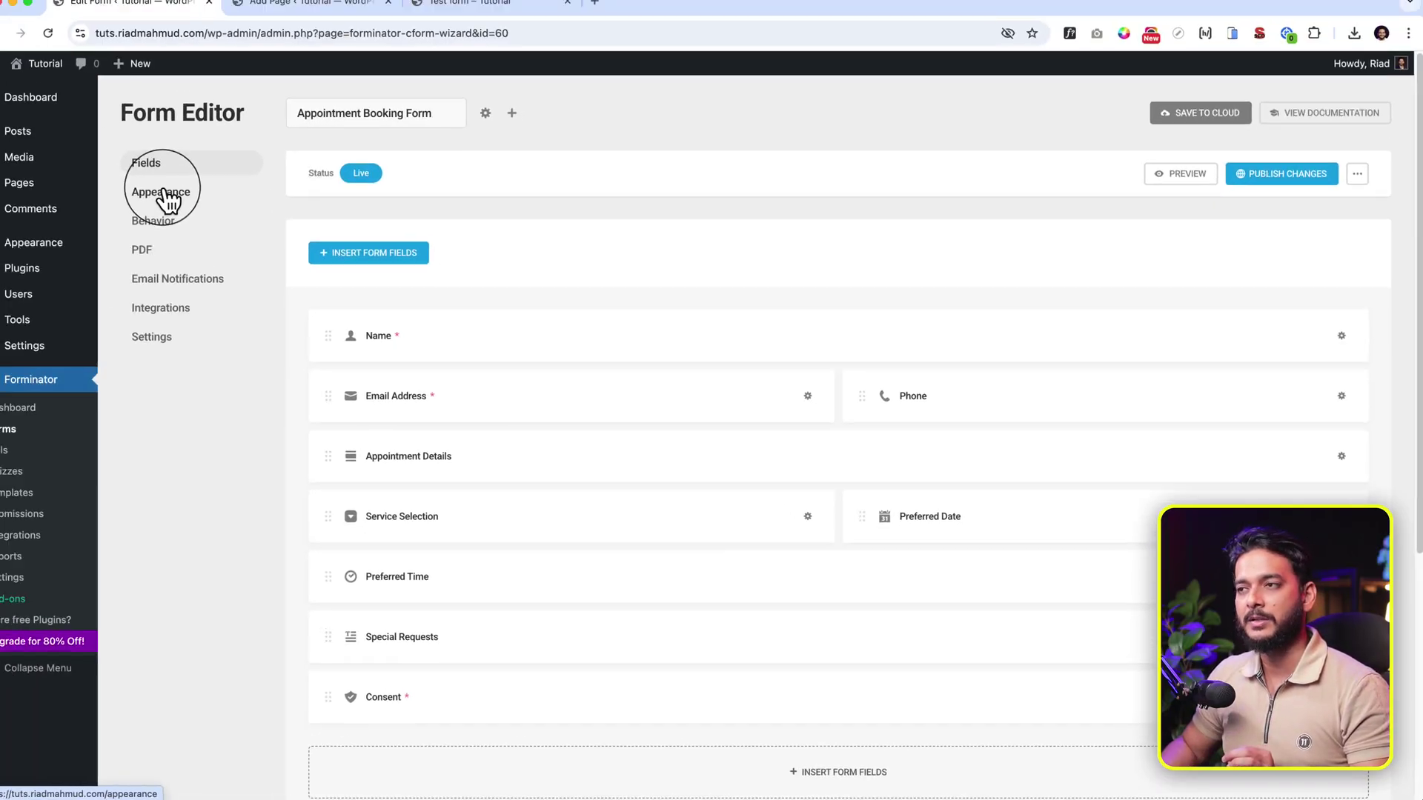
# Set the form's design style to Material in its appearance settings and publish the changes.
pyautogui.click(184, 206)
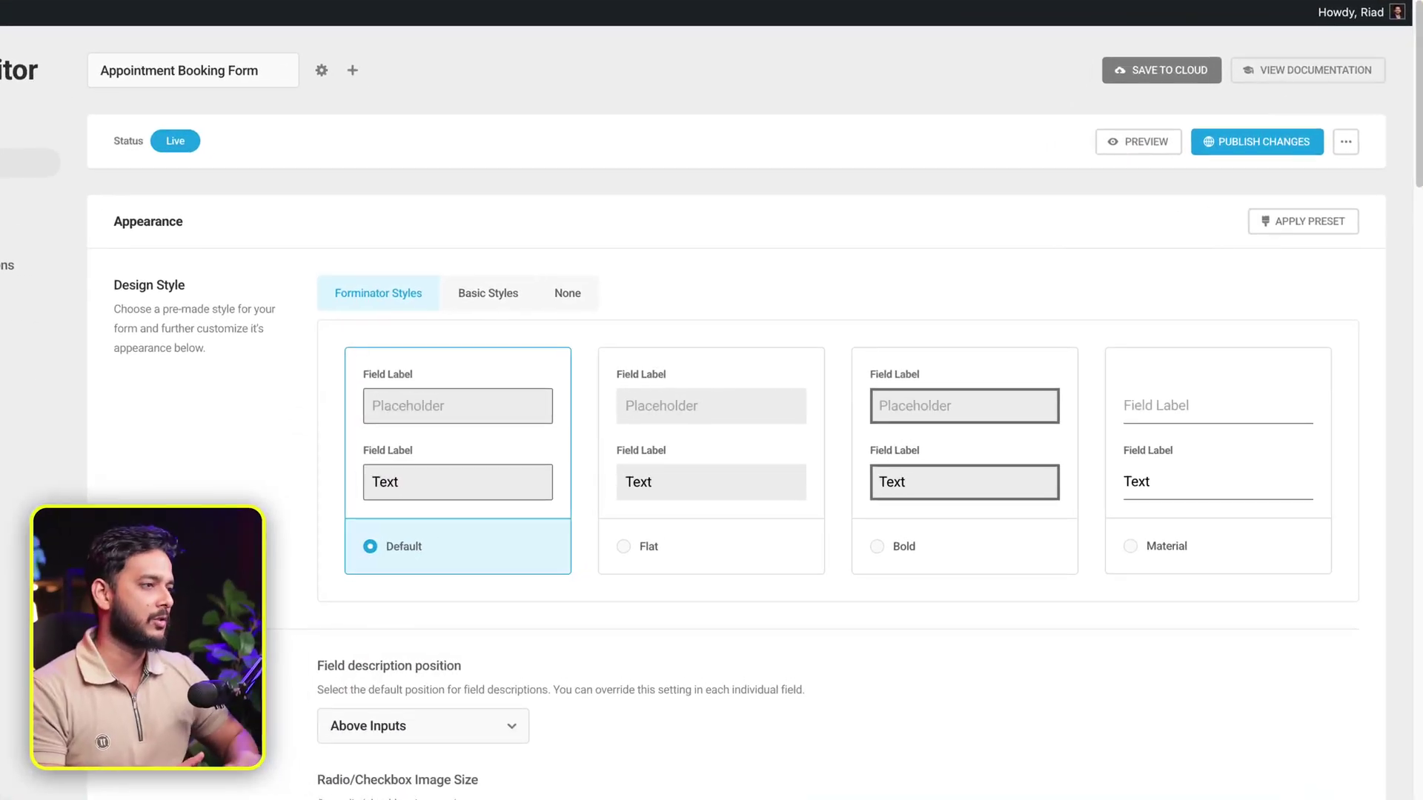
pyautogui.click(752, 516)
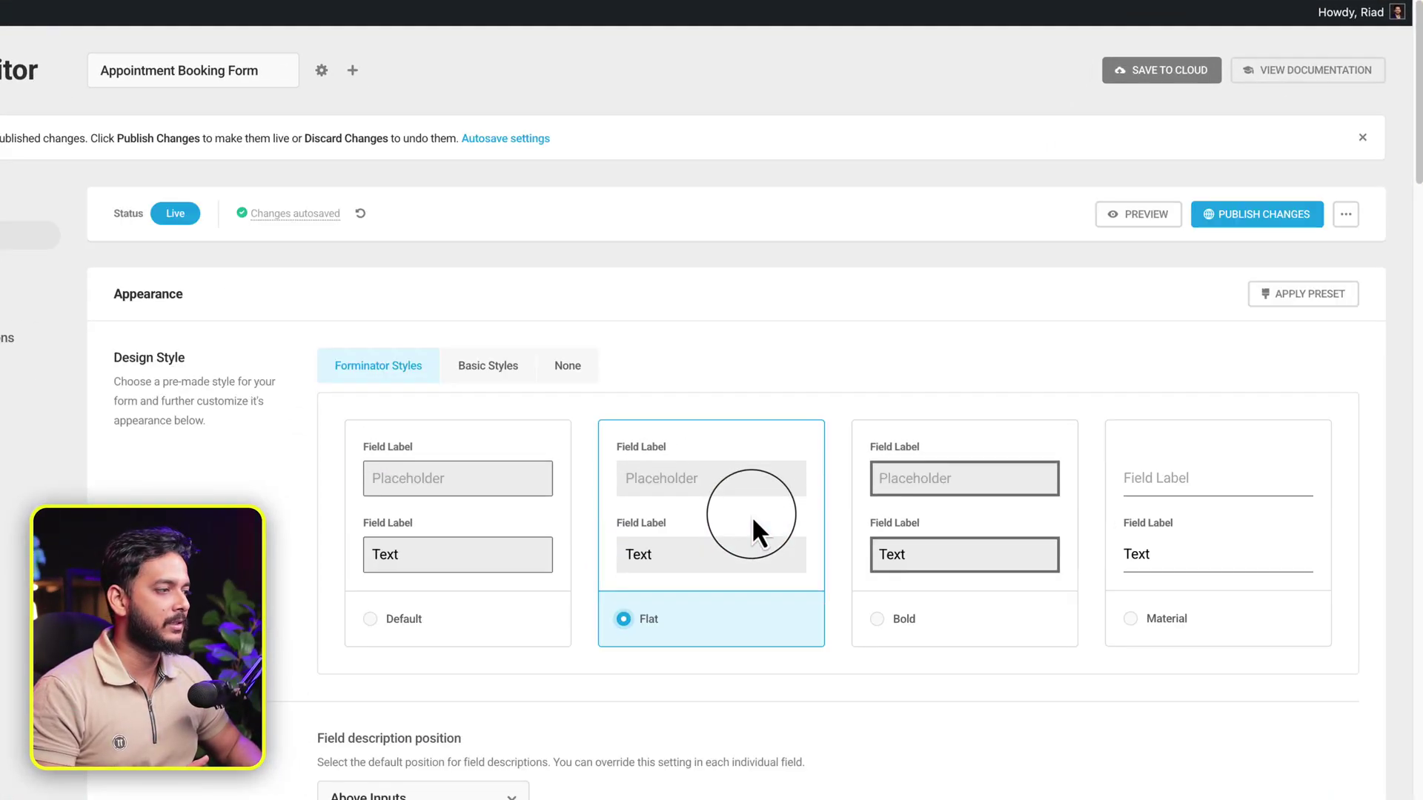
pyautogui.click(1266, 623)
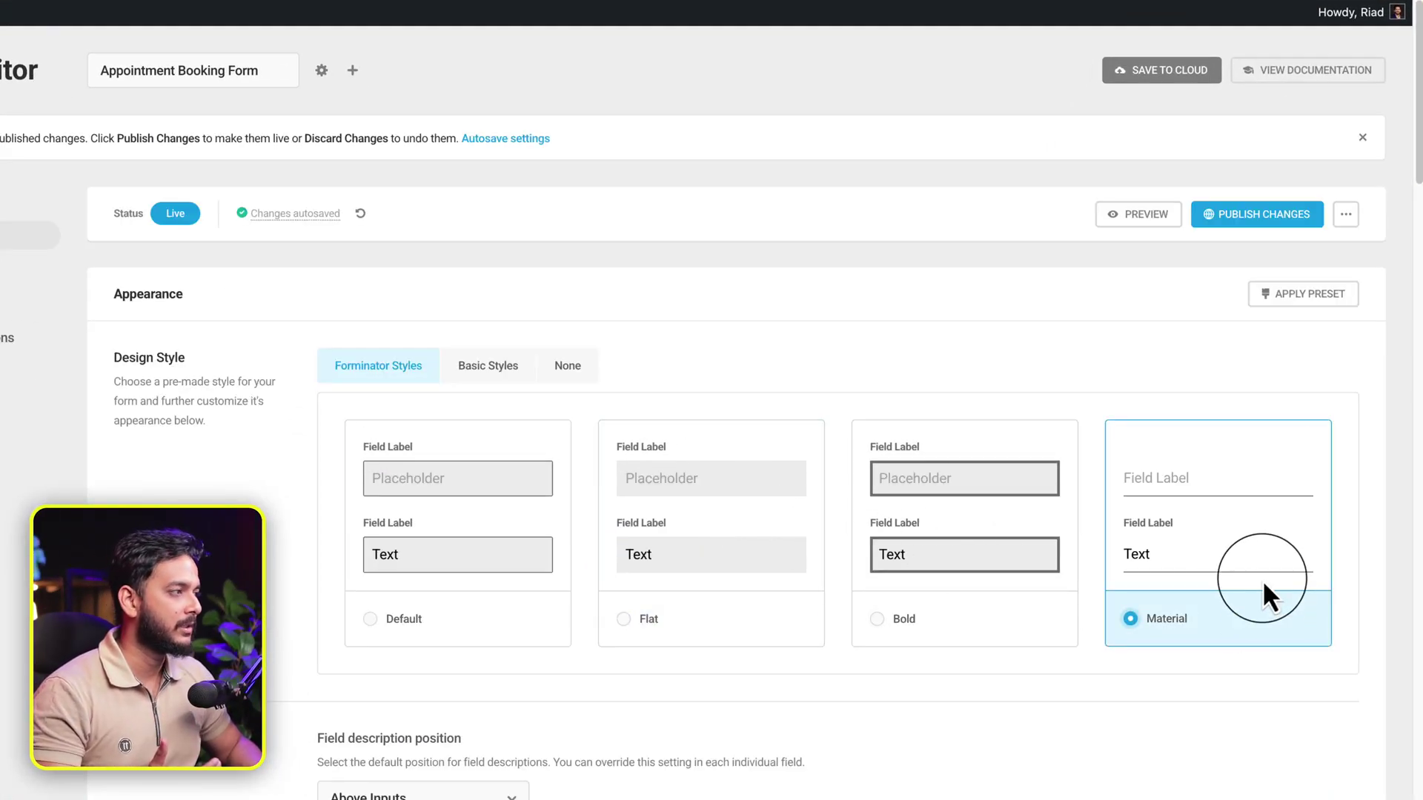
pyautogui.click(1257, 217)
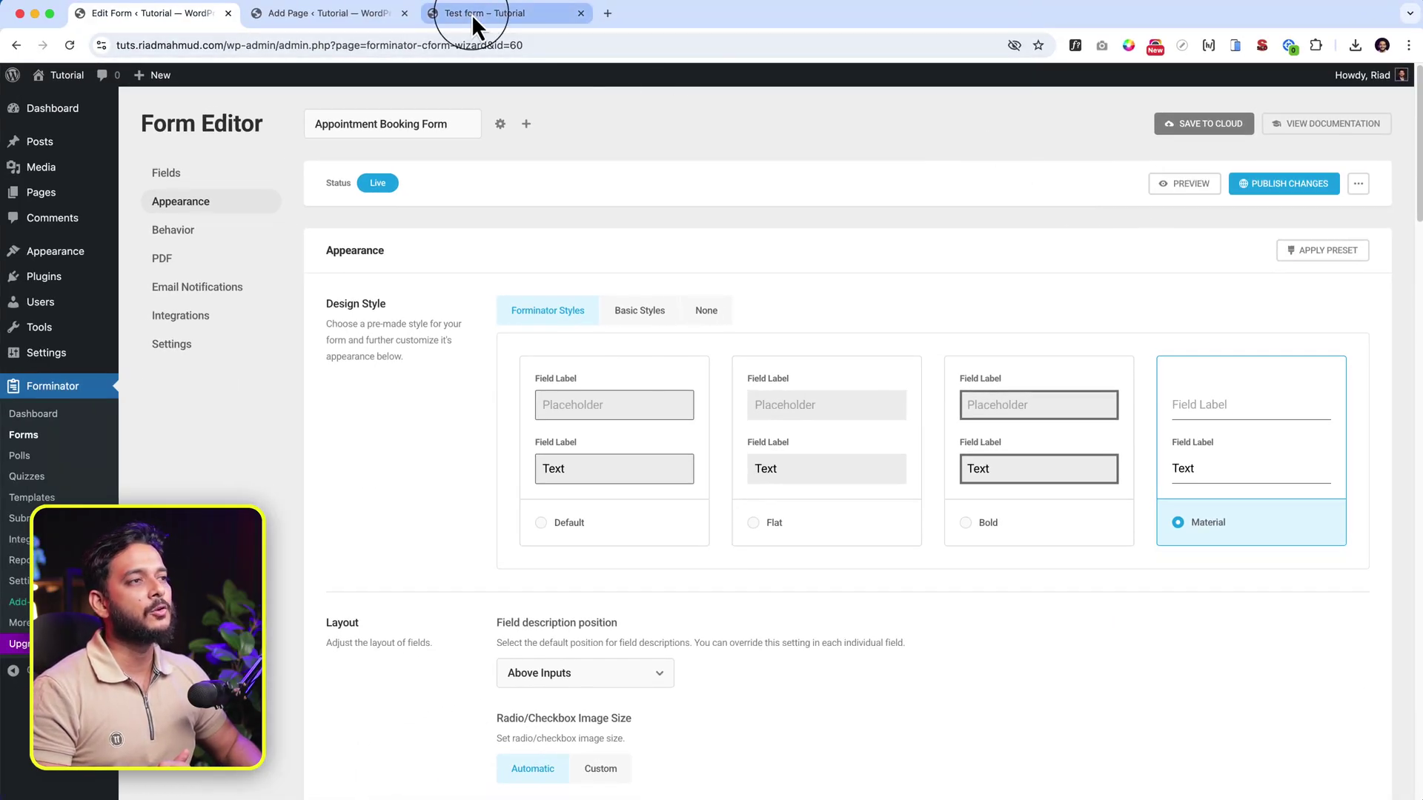
# Reload the live Test form page and check the Name field in the Material style.
pyautogui.click(474, 18)
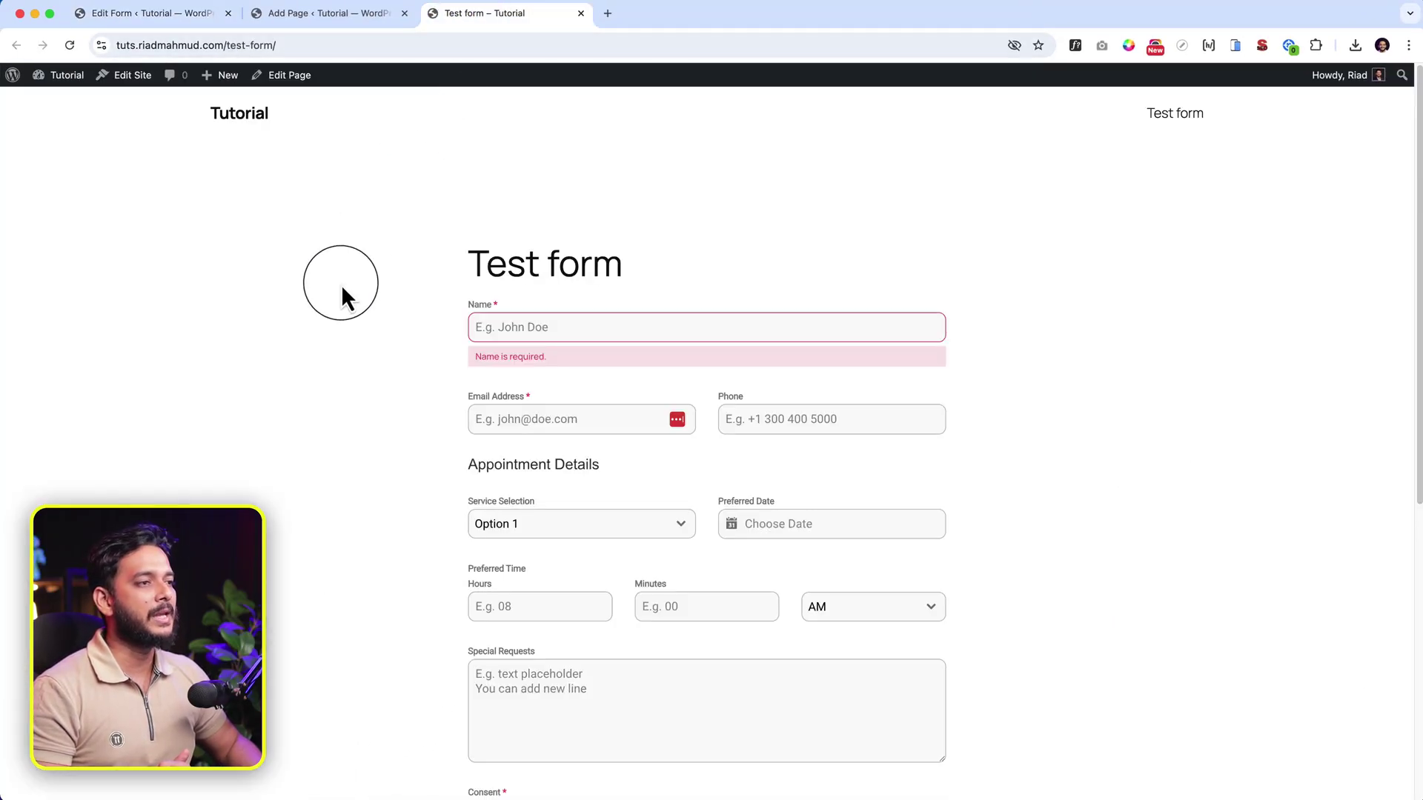
pyautogui.rightClick(305, 358)
pyautogui.click(349, 398)
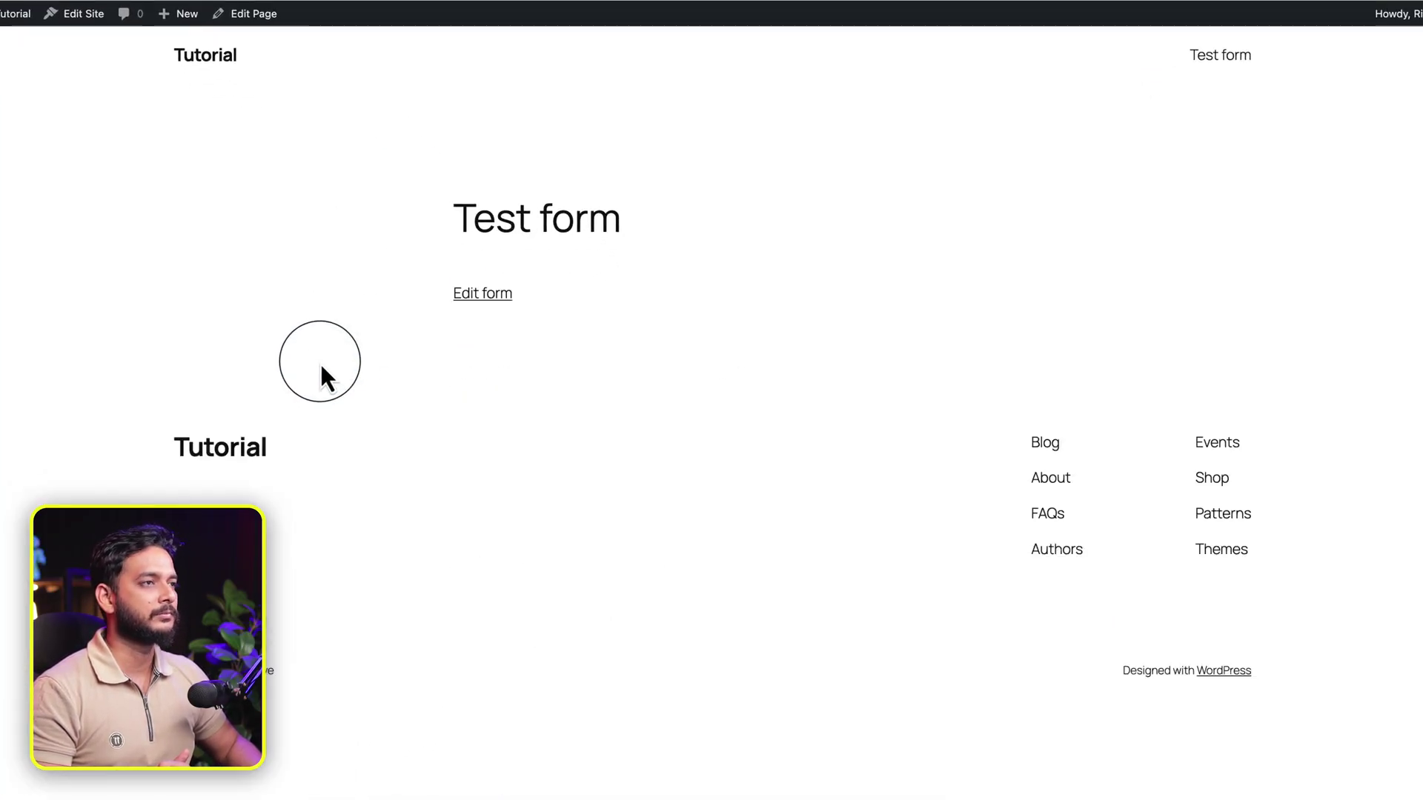
pyautogui.click(549, 319)
pyautogui.click(229, 268)
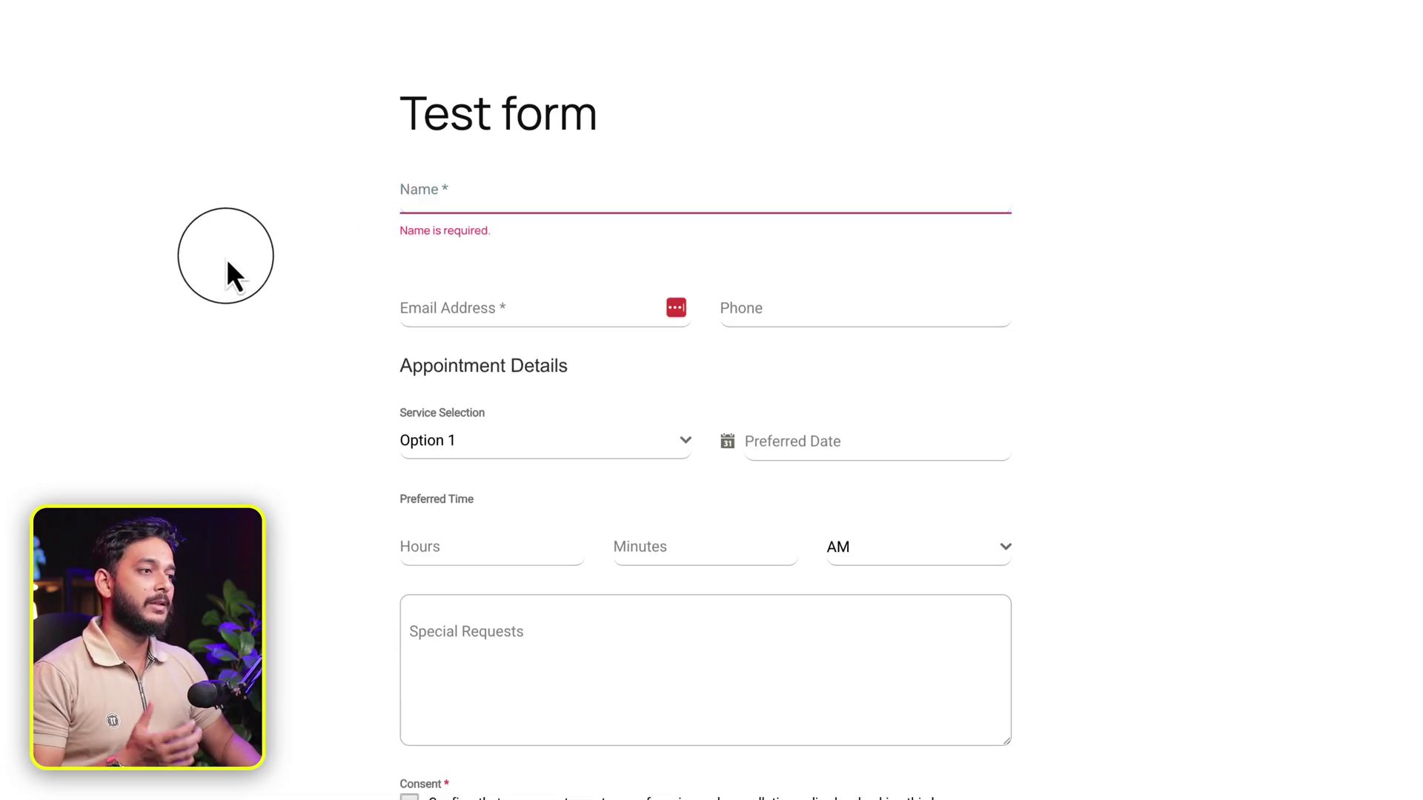
# Try out the Email Address, Preferred Time and Special Requests fields on the live form, choosing PM for the time.
pyautogui.click(458, 304)
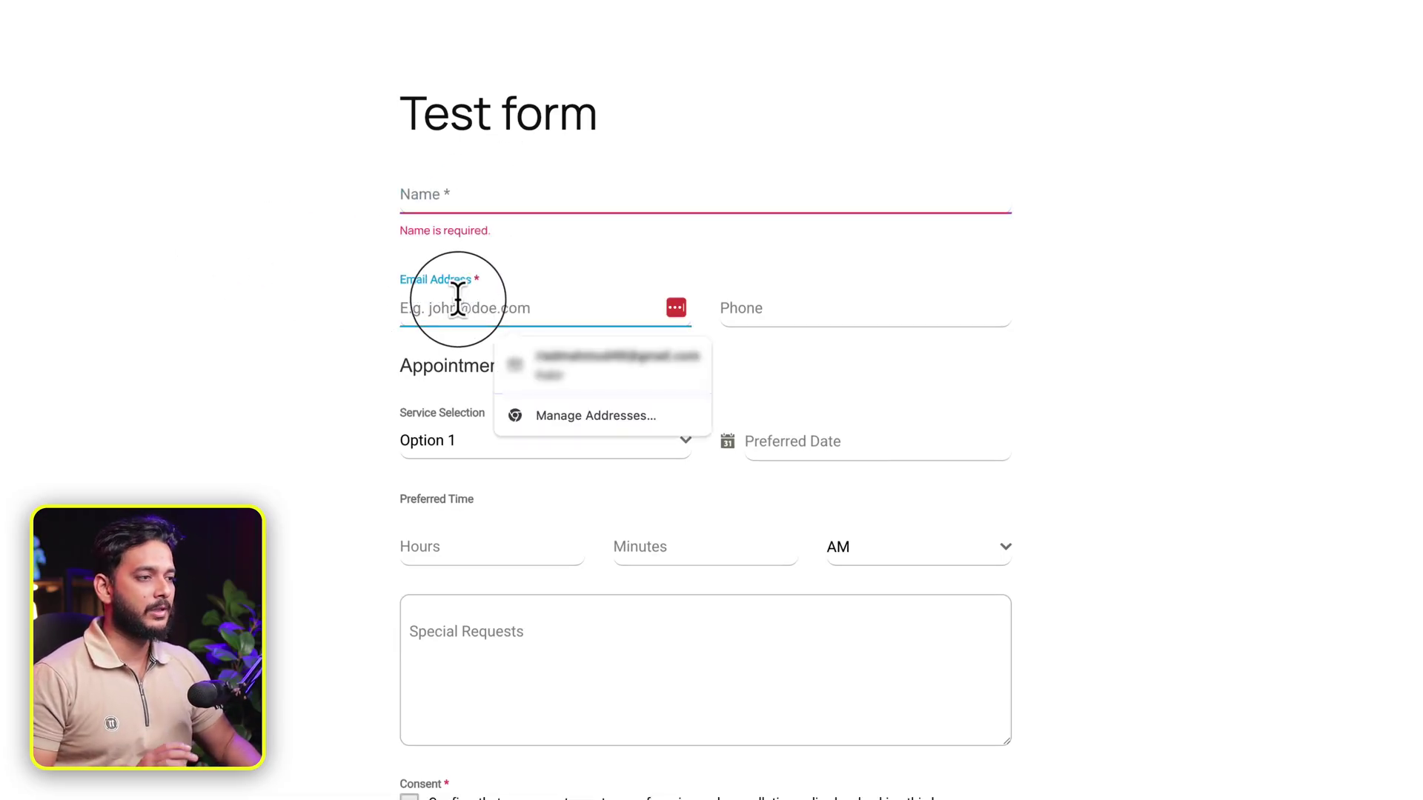
pyautogui.click(291, 319)
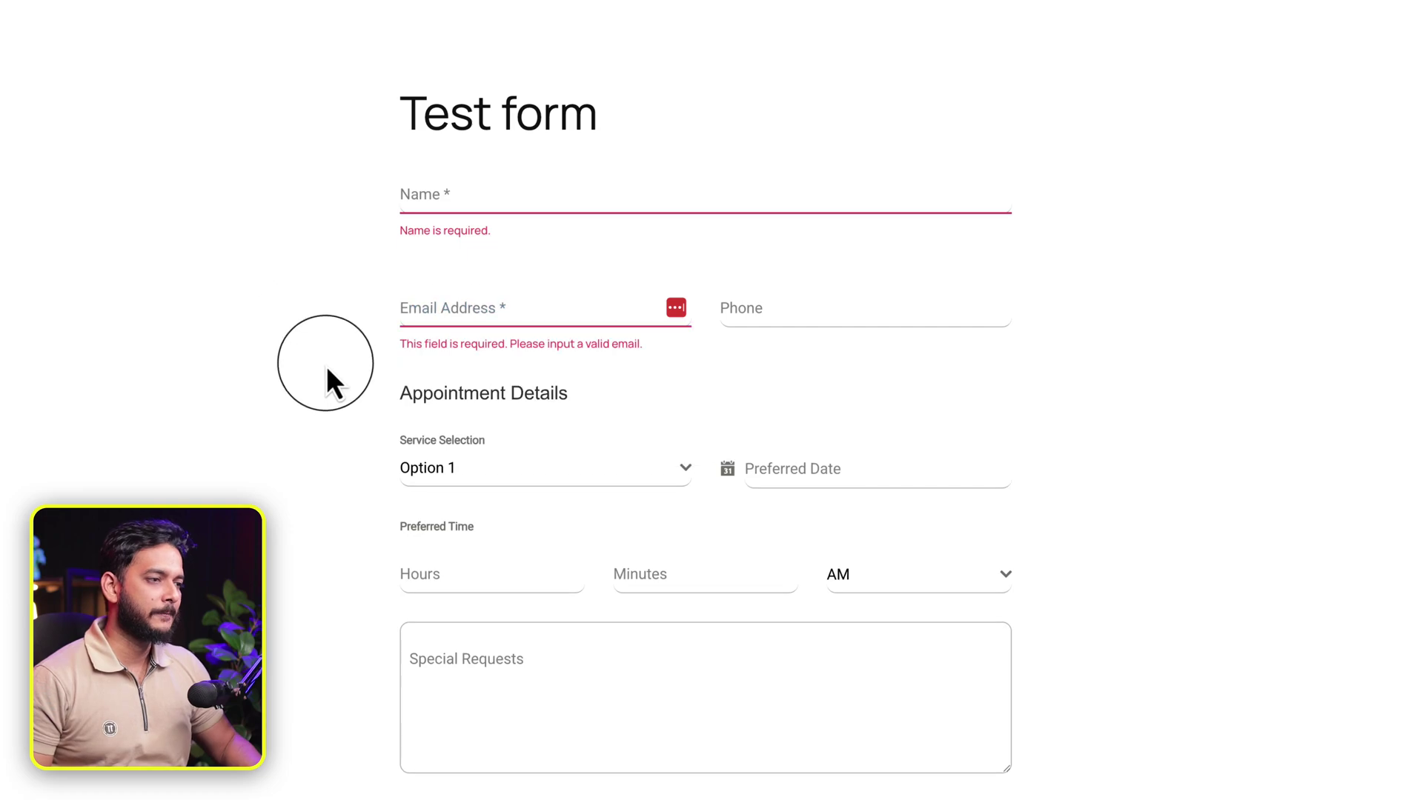
pyautogui.click(493, 584)
pyautogui.click(574, 678)
pyautogui.click(705, 575)
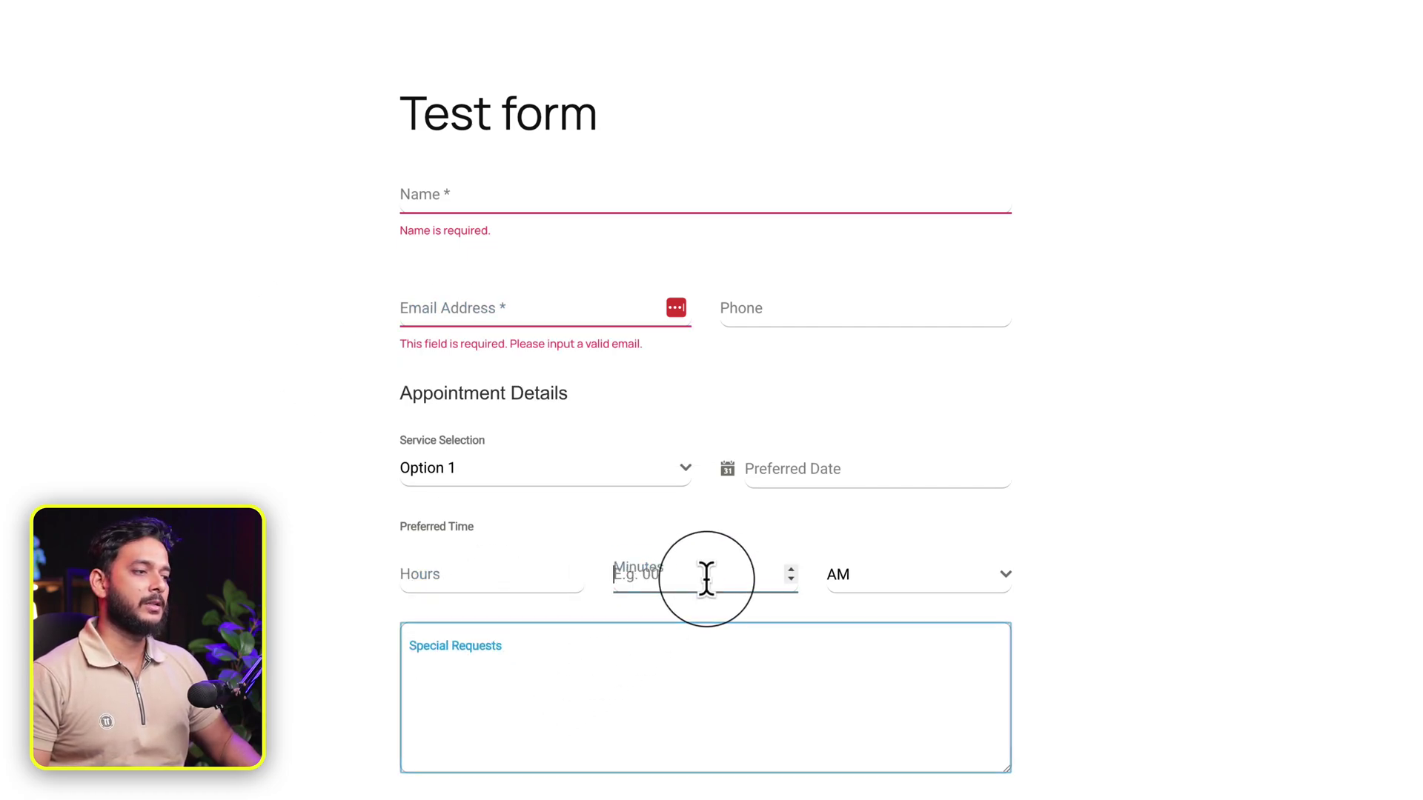
pyautogui.click(871, 591)
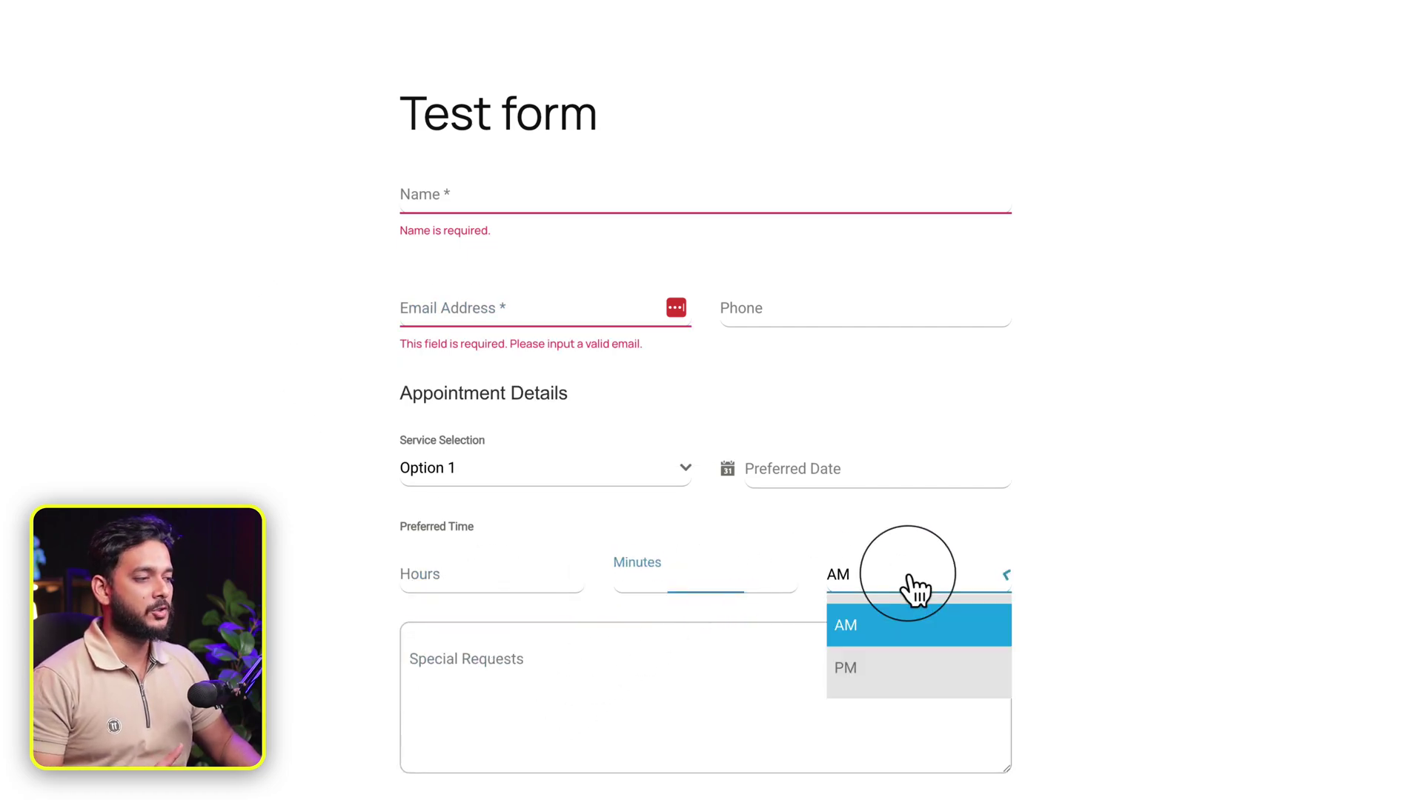
pyautogui.click(921, 672)
pyautogui.click(631, 691)
pyautogui.click(404, 571)
pyautogui.click(243, 513)
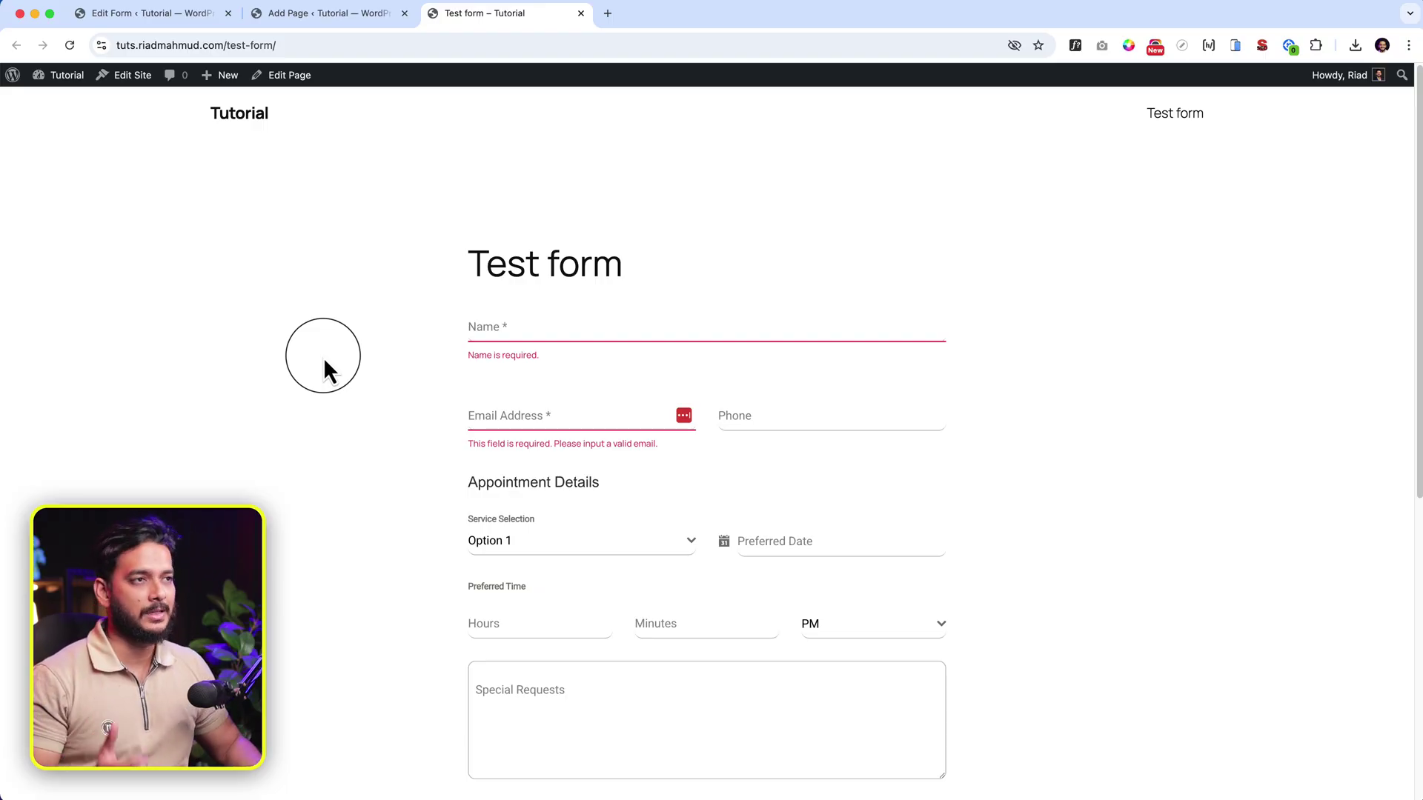
# Return to the form's appearance settings, change the design style from Material to None, and publish the changes.
pyautogui.click(182, 16)
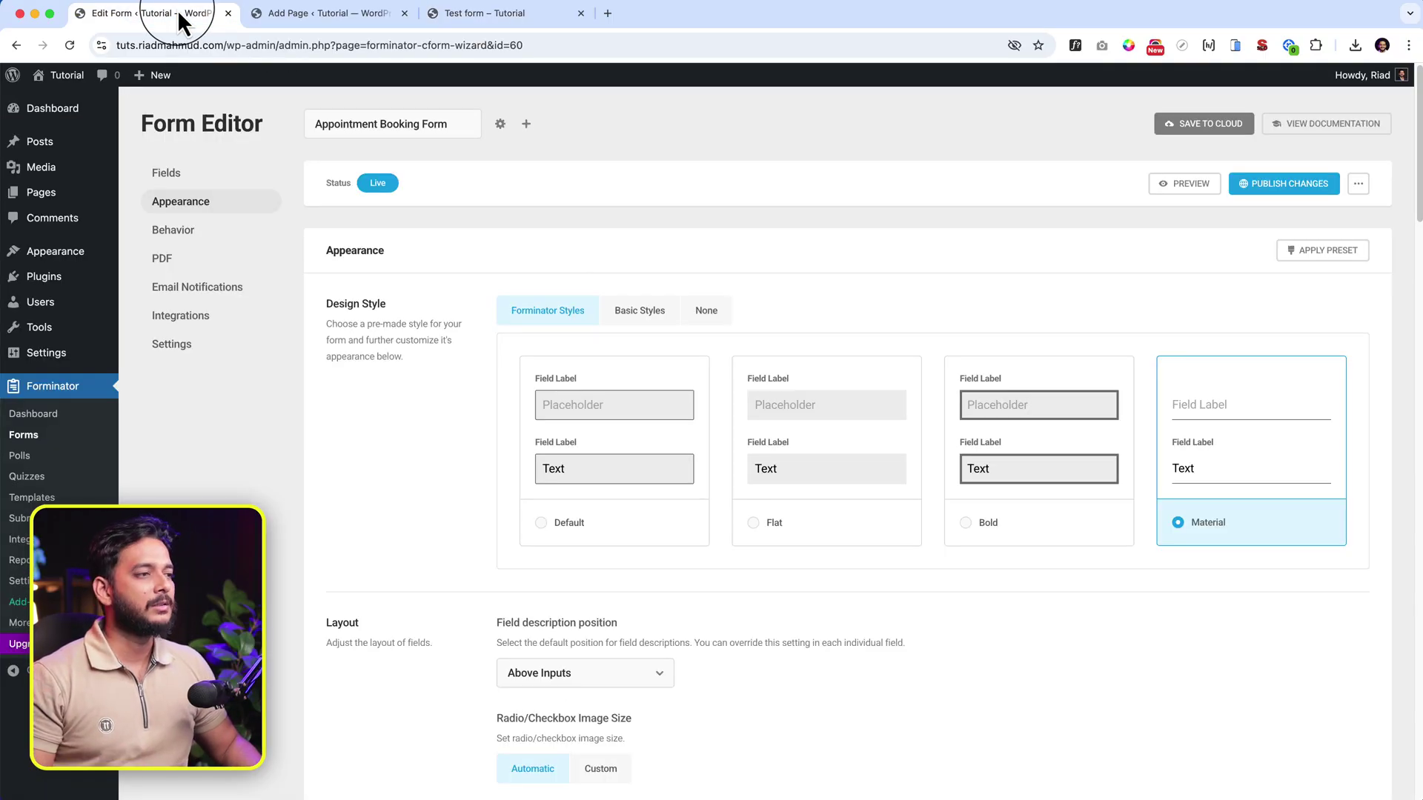
pyautogui.click(607, 509)
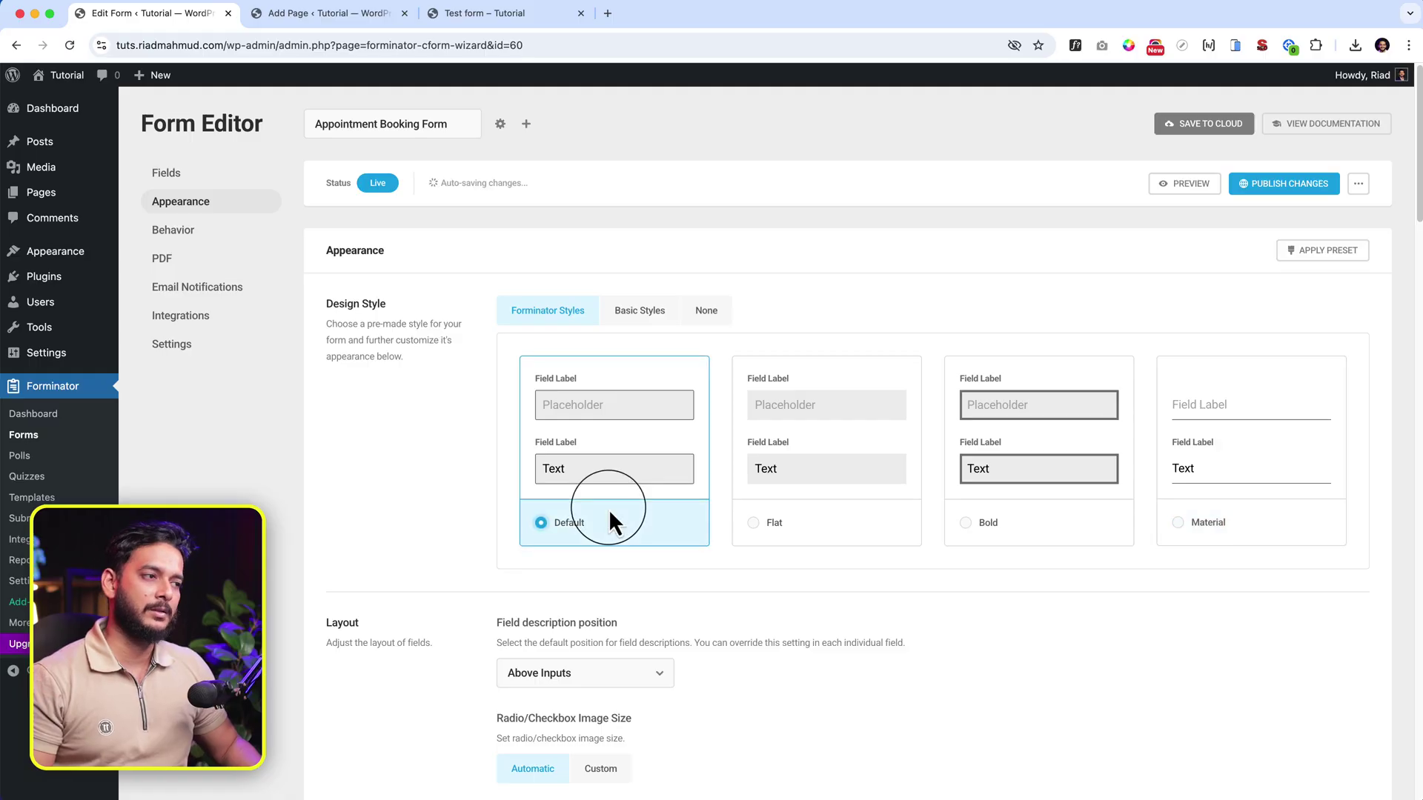
pyautogui.scroll(-3, 608, 509)
pyautogui.scroll(1, 611, 489)
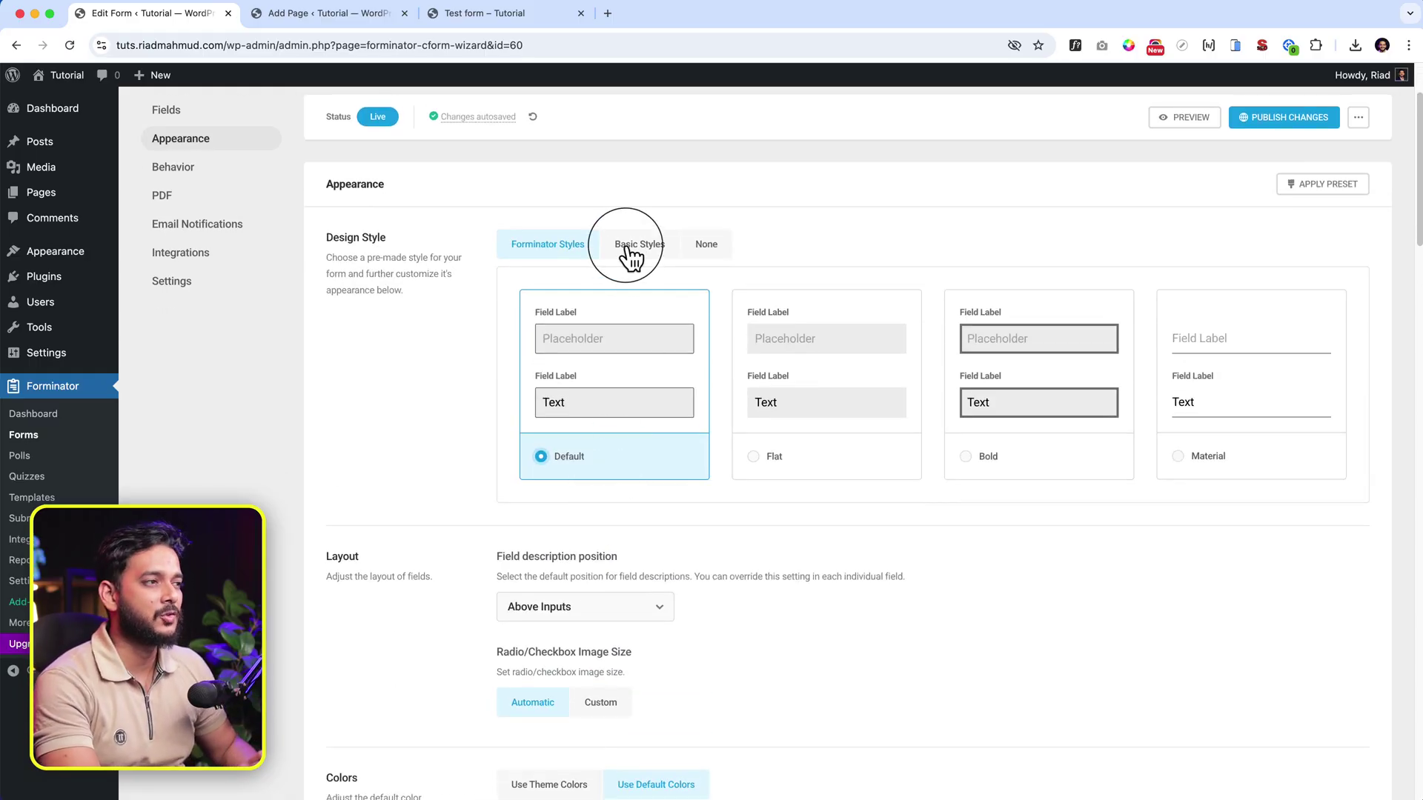
pyautogui.click(707, 245)
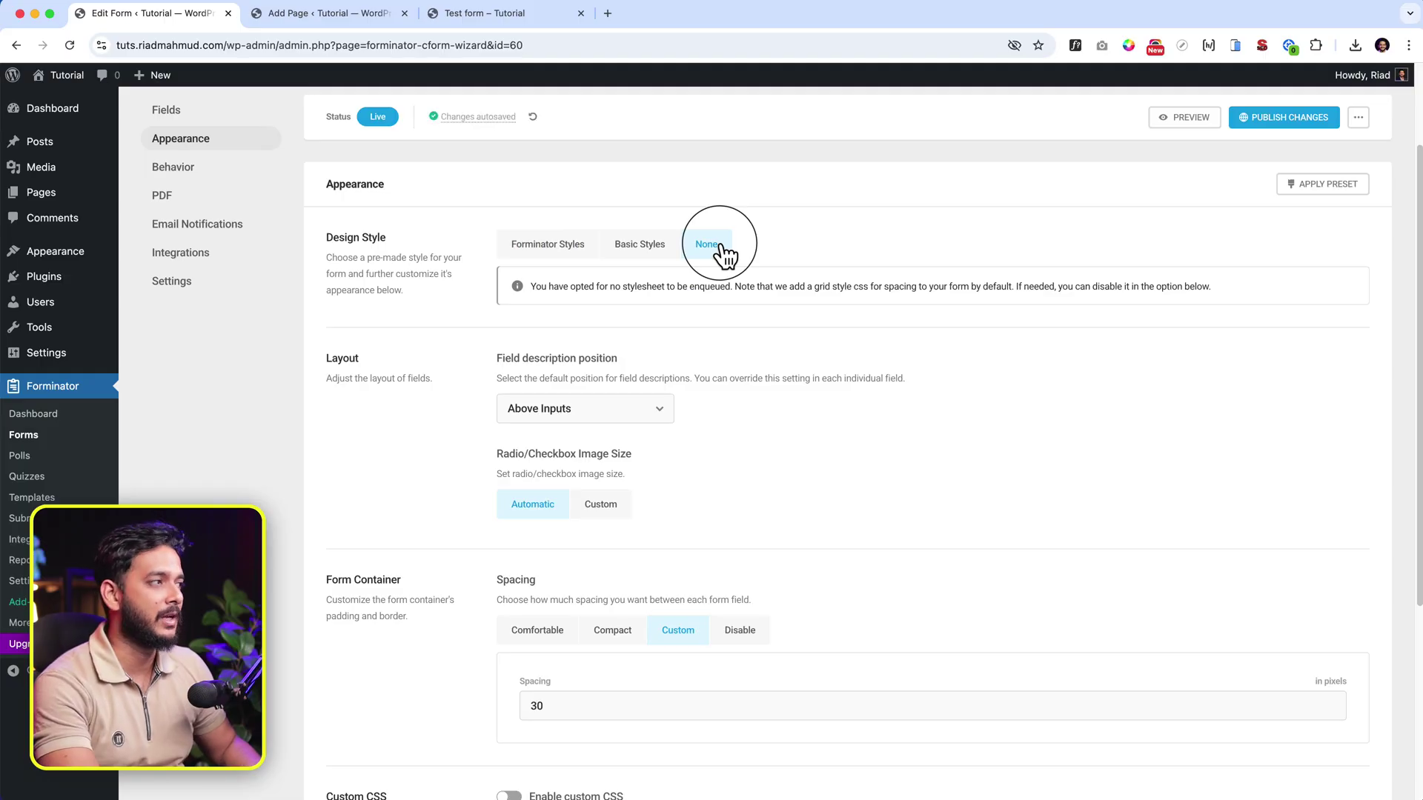
# Reload the live Test form page and check how the whole form looks without a design style.
pyautogui.click(447, 17)
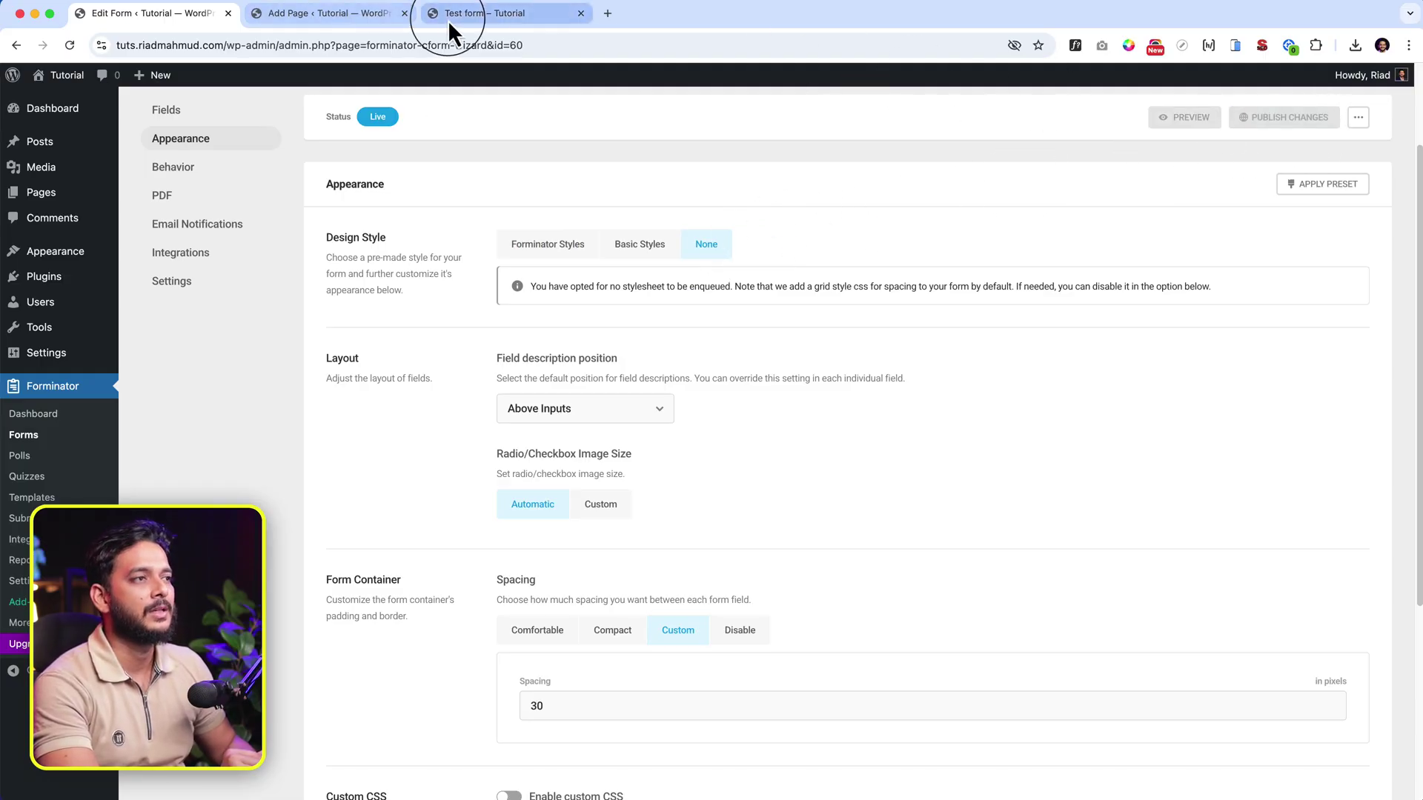
pyautogui.click(448, 38)
pyautogui.press('Return')
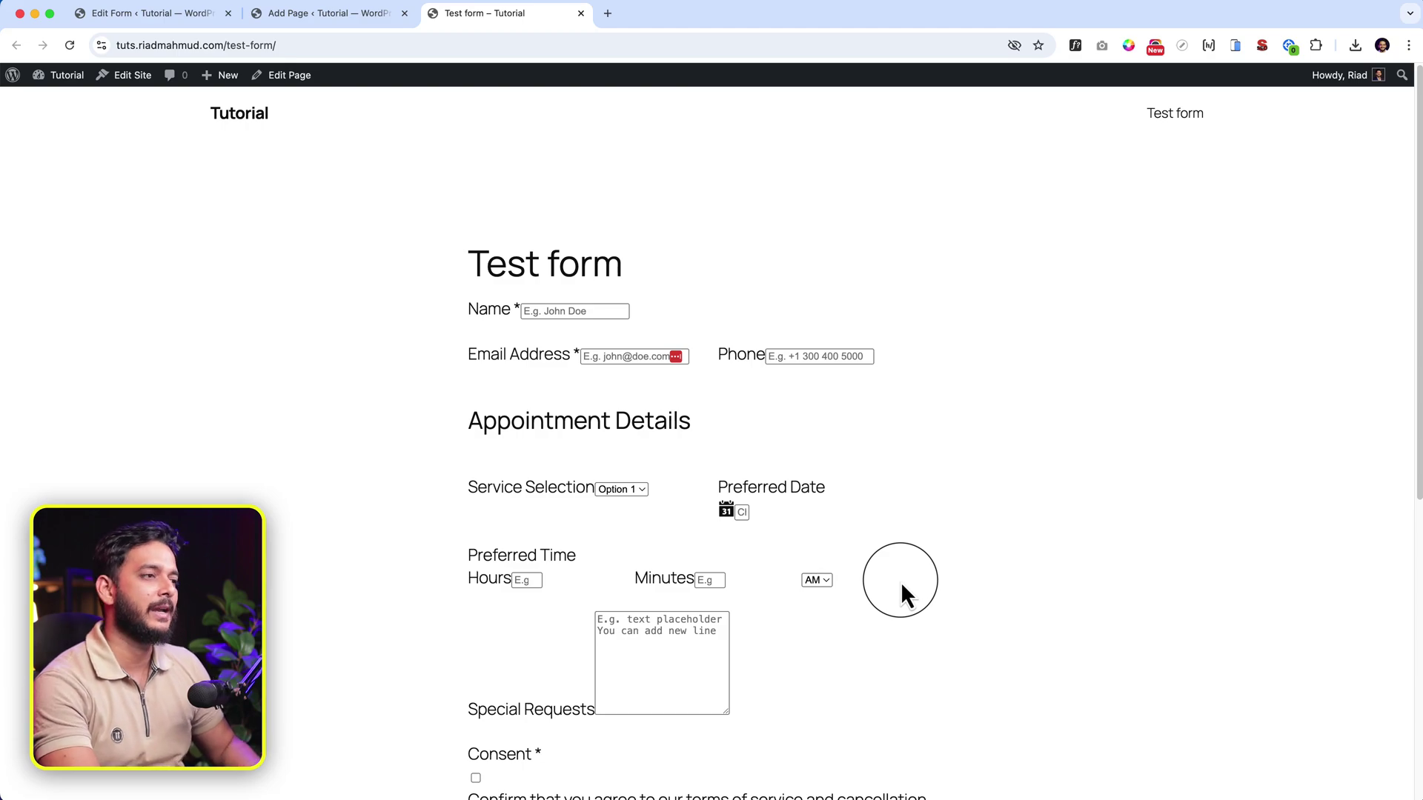
pyautogui.scroll(-5, 902, 587)
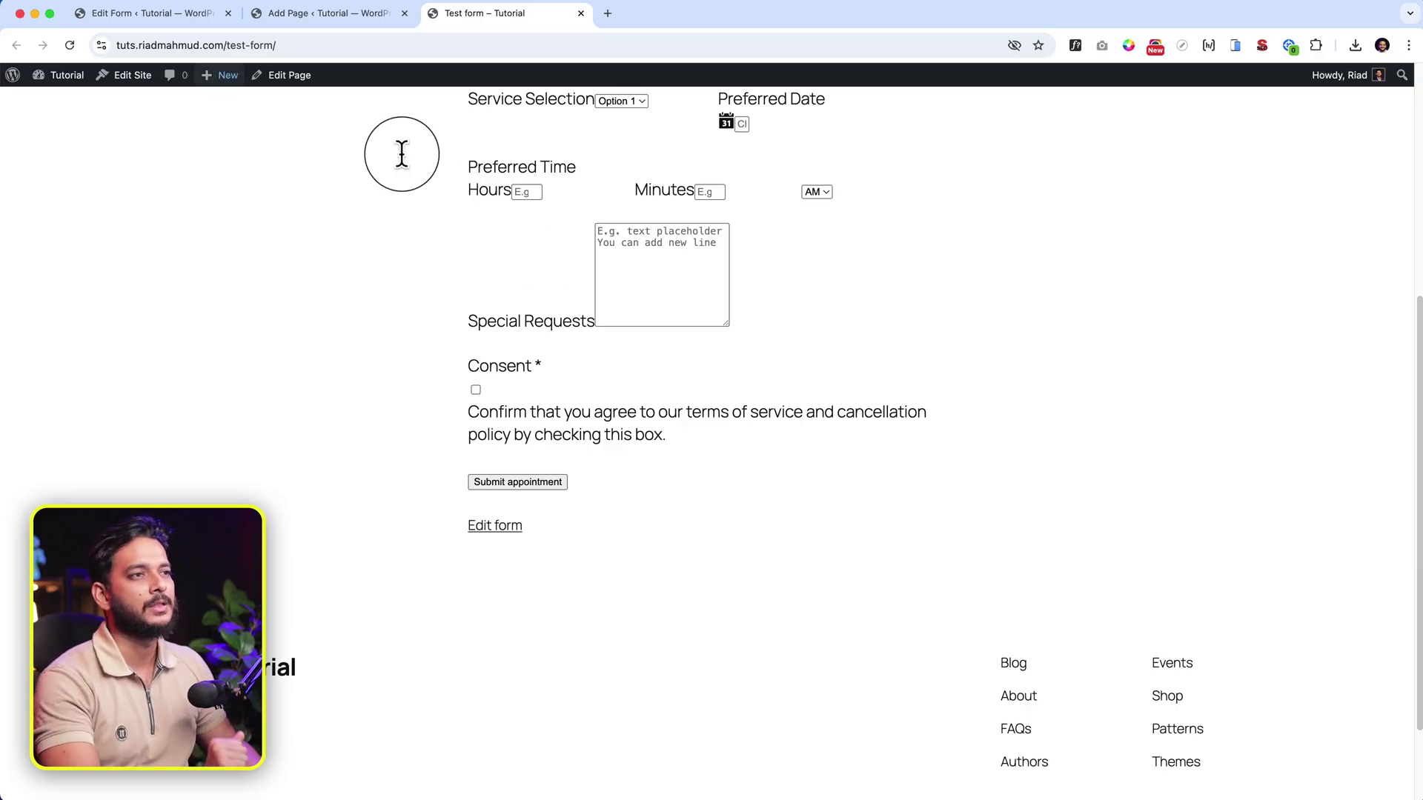
# In the form editor, set the design style back to Forminator's Default and check the field description position options.
pyautogui.click(171, 16)
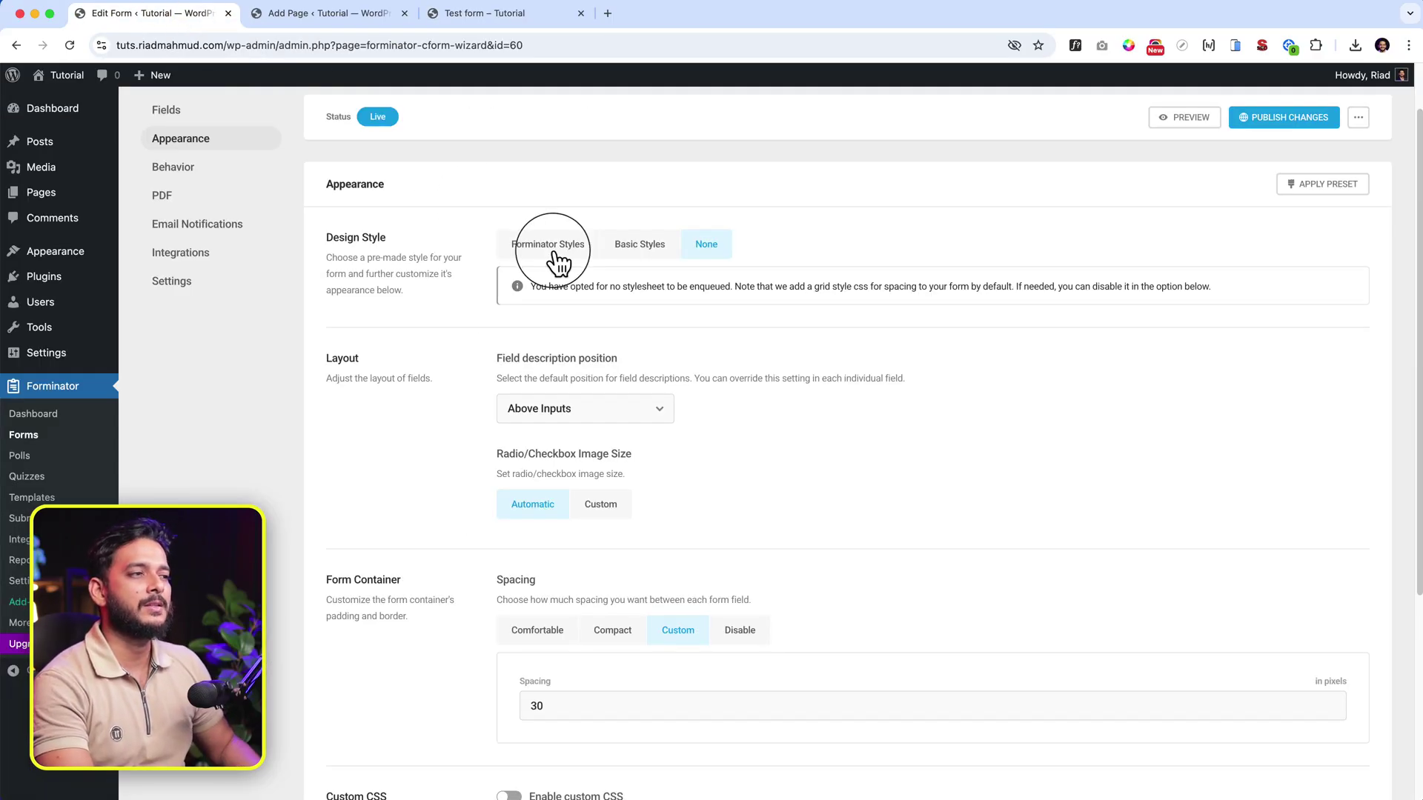
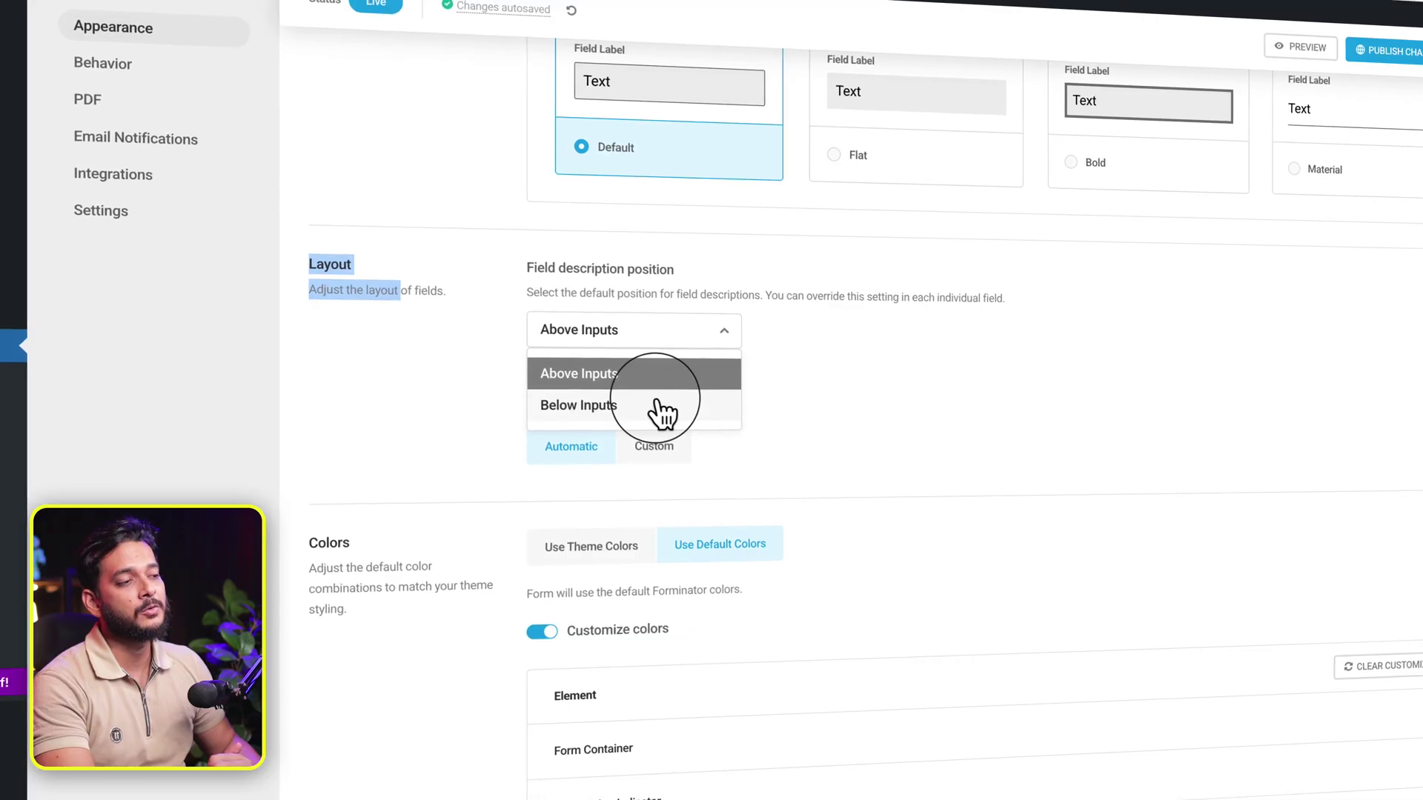
pyautogui.click(410, 409)
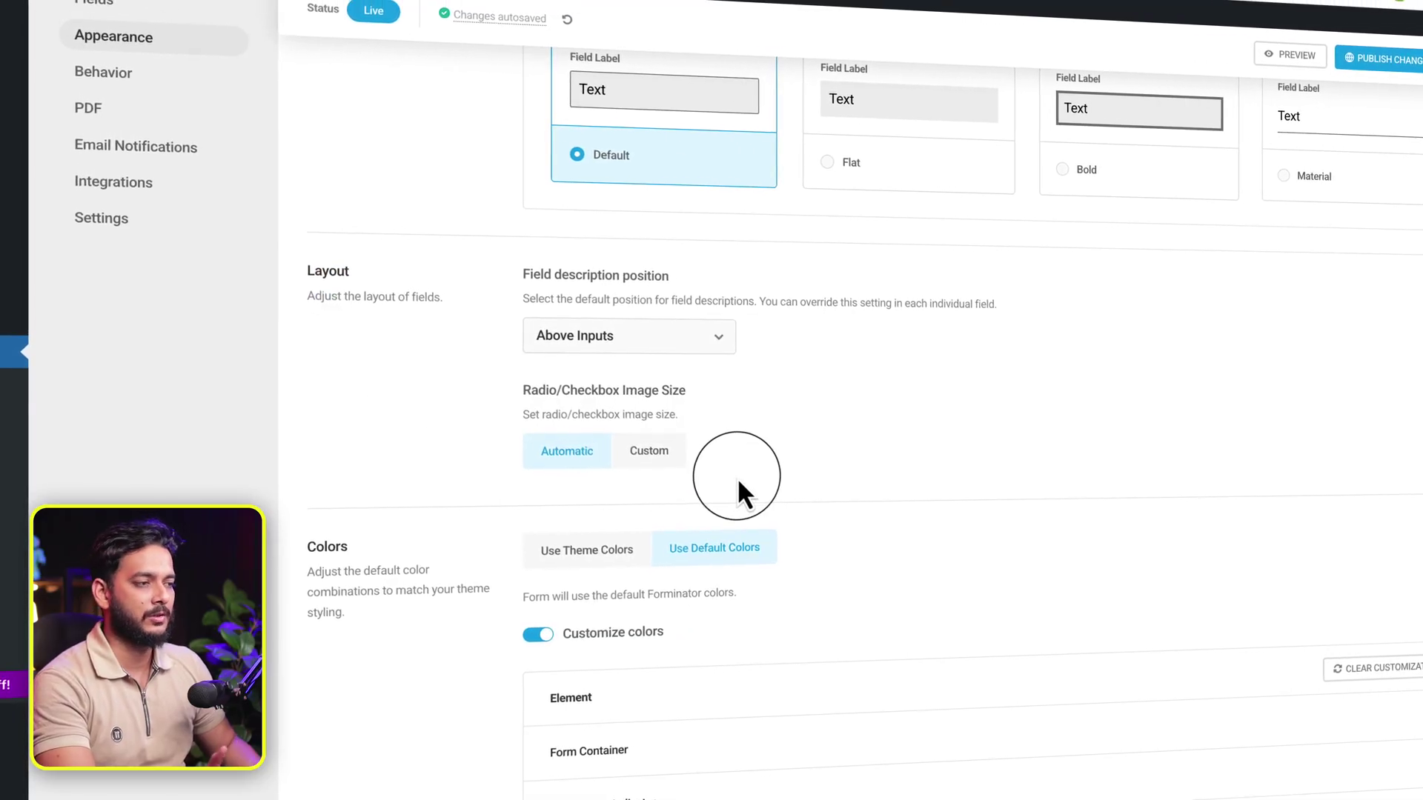
# Examine the layout options, the theme and default color choices, and the list of elements whose colors can be customized.
pyautogui.scroll(-2, 317, 723)
pyautogui.scroll(-10, 317, 723)
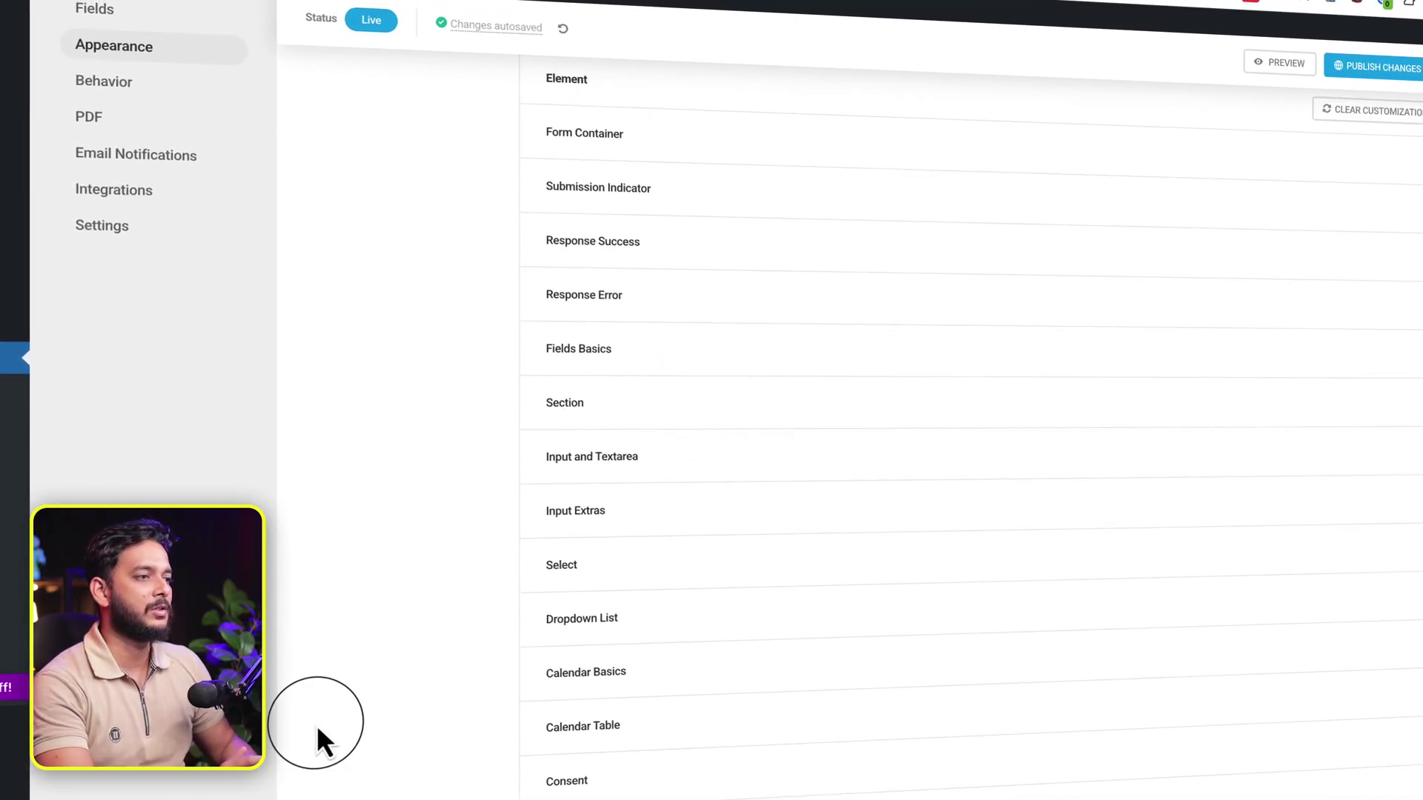
pyautogui.scroll(10, 586, 652)
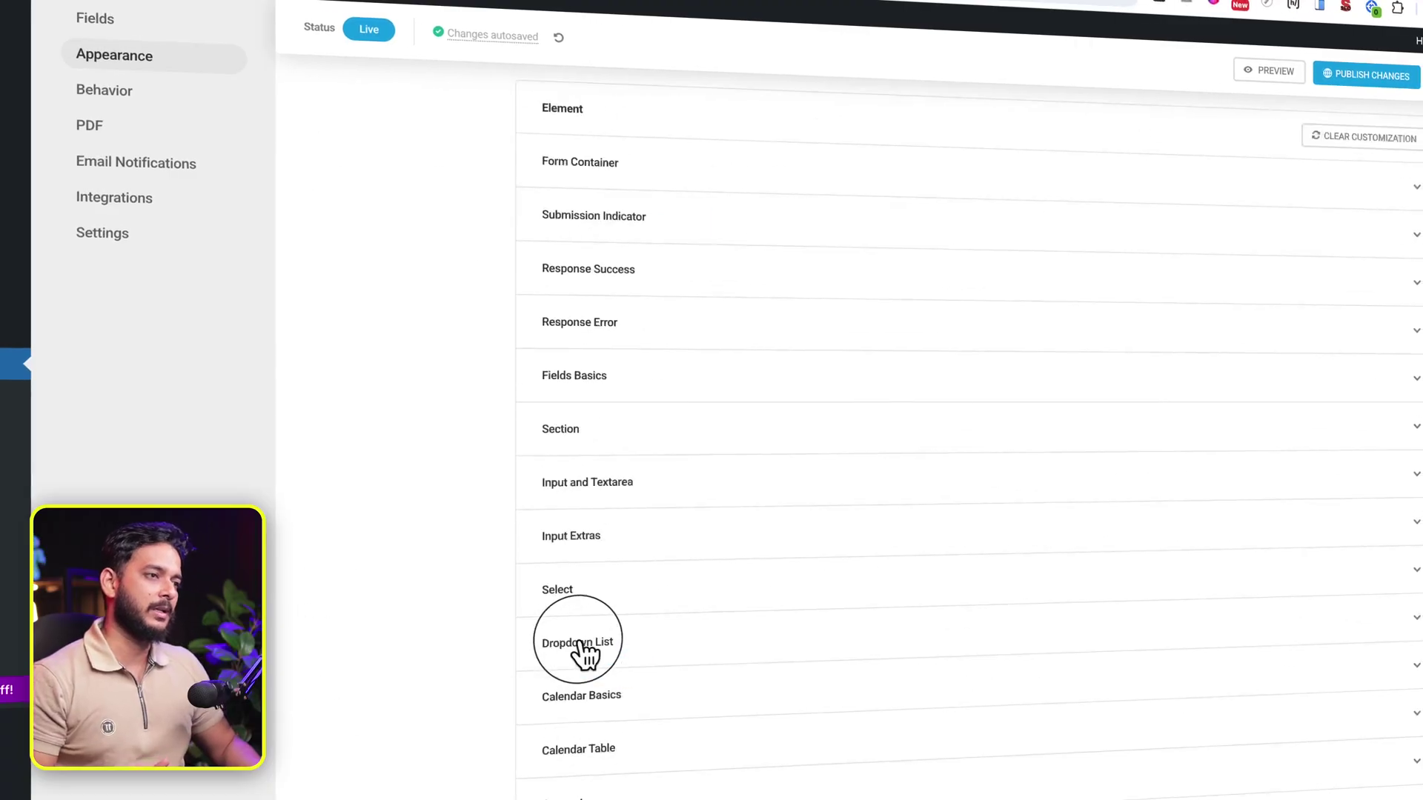
pyautogui.moveTo(300, 521); pyautogui.dragTo(443, 529)
pyautogui.click(444, 529)
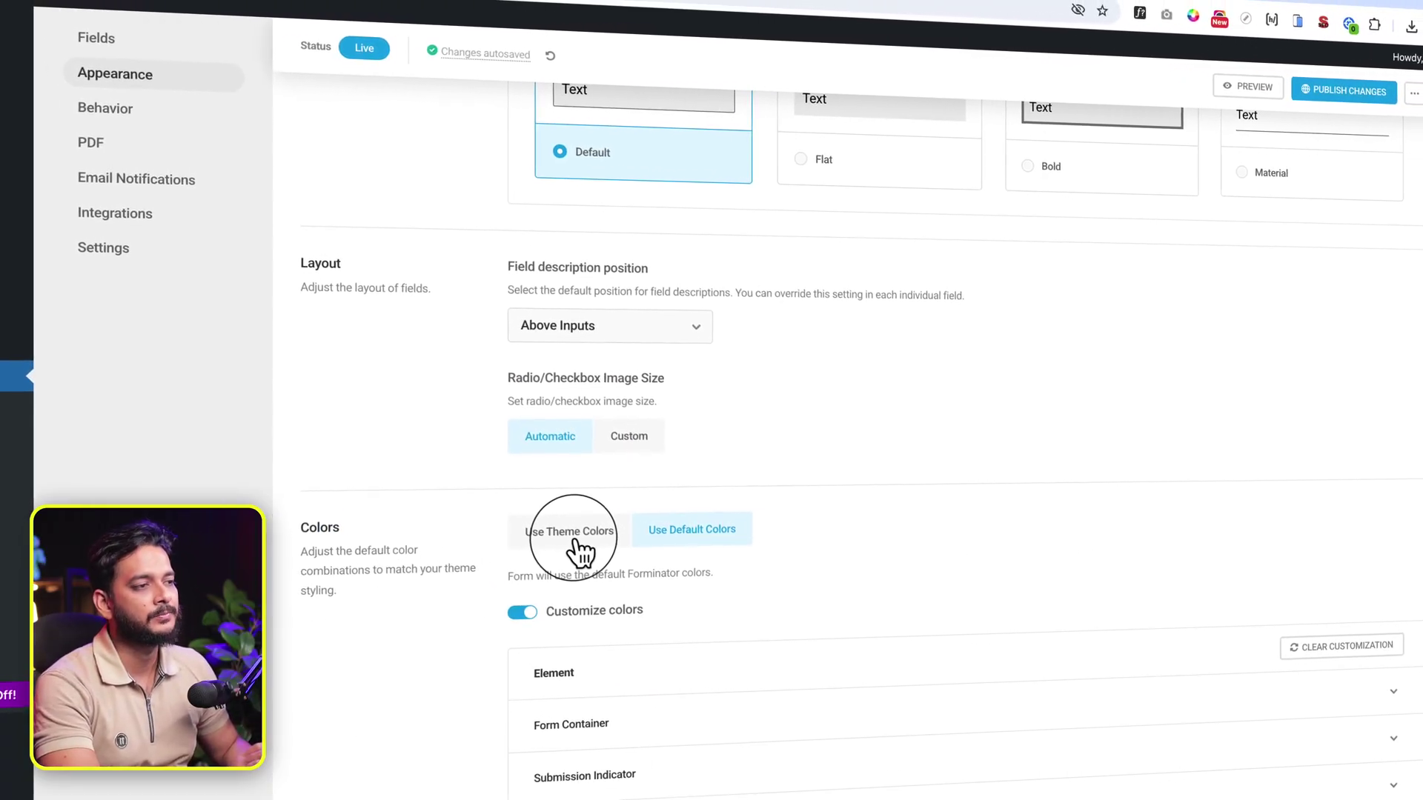
pyautogui.scroll(-3, 581, 549)
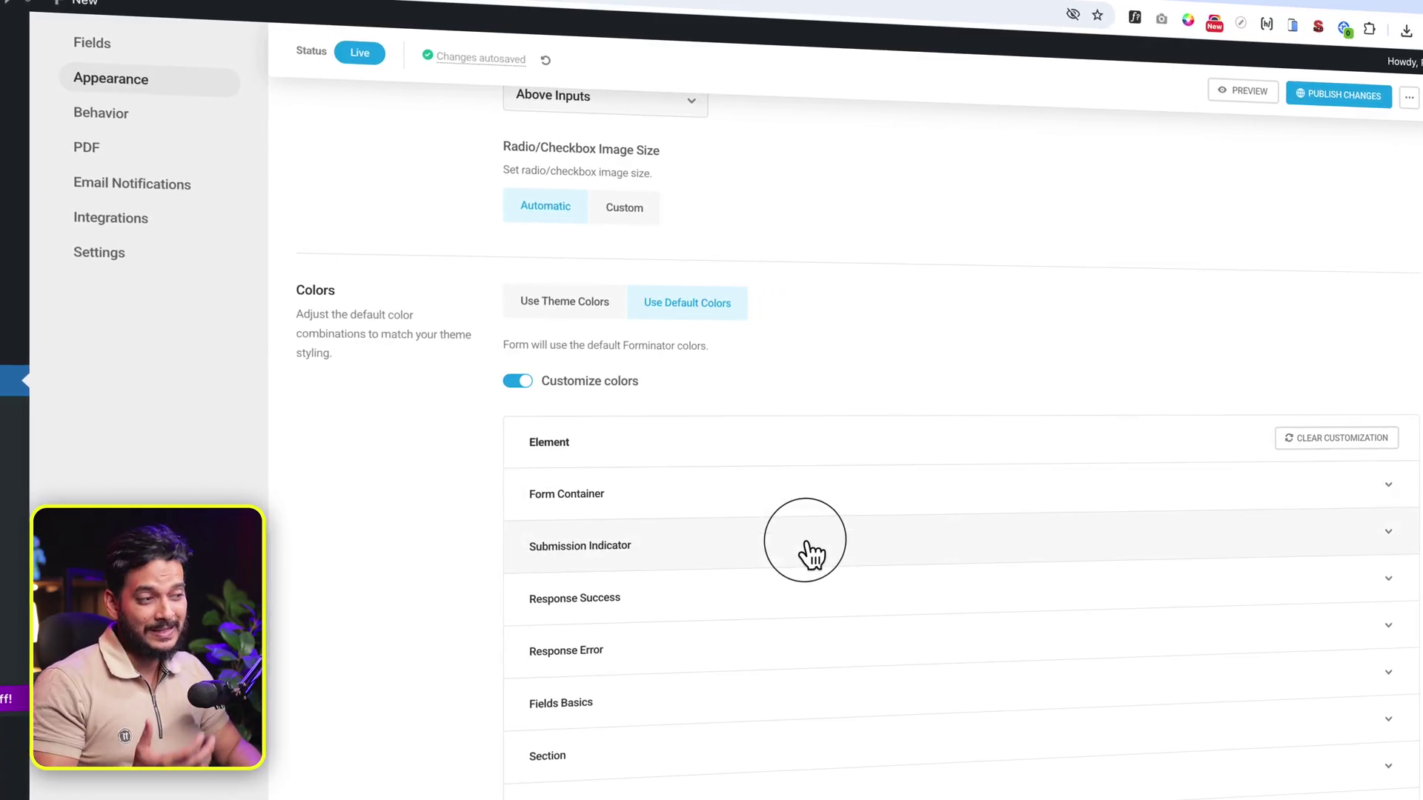
pyautogui.scroll(-1, 811, 554)
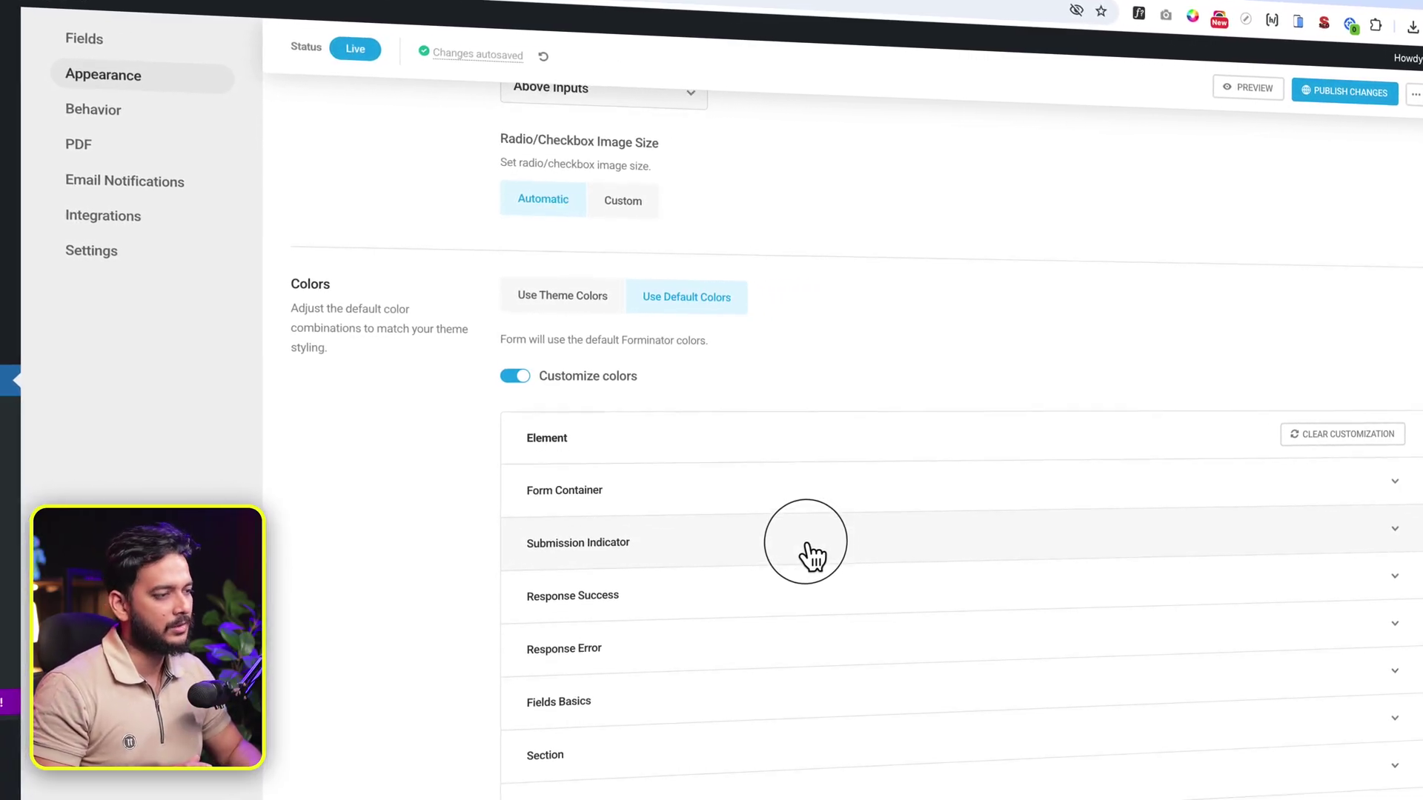
pyautogui.scroll(-4, 812, 556)
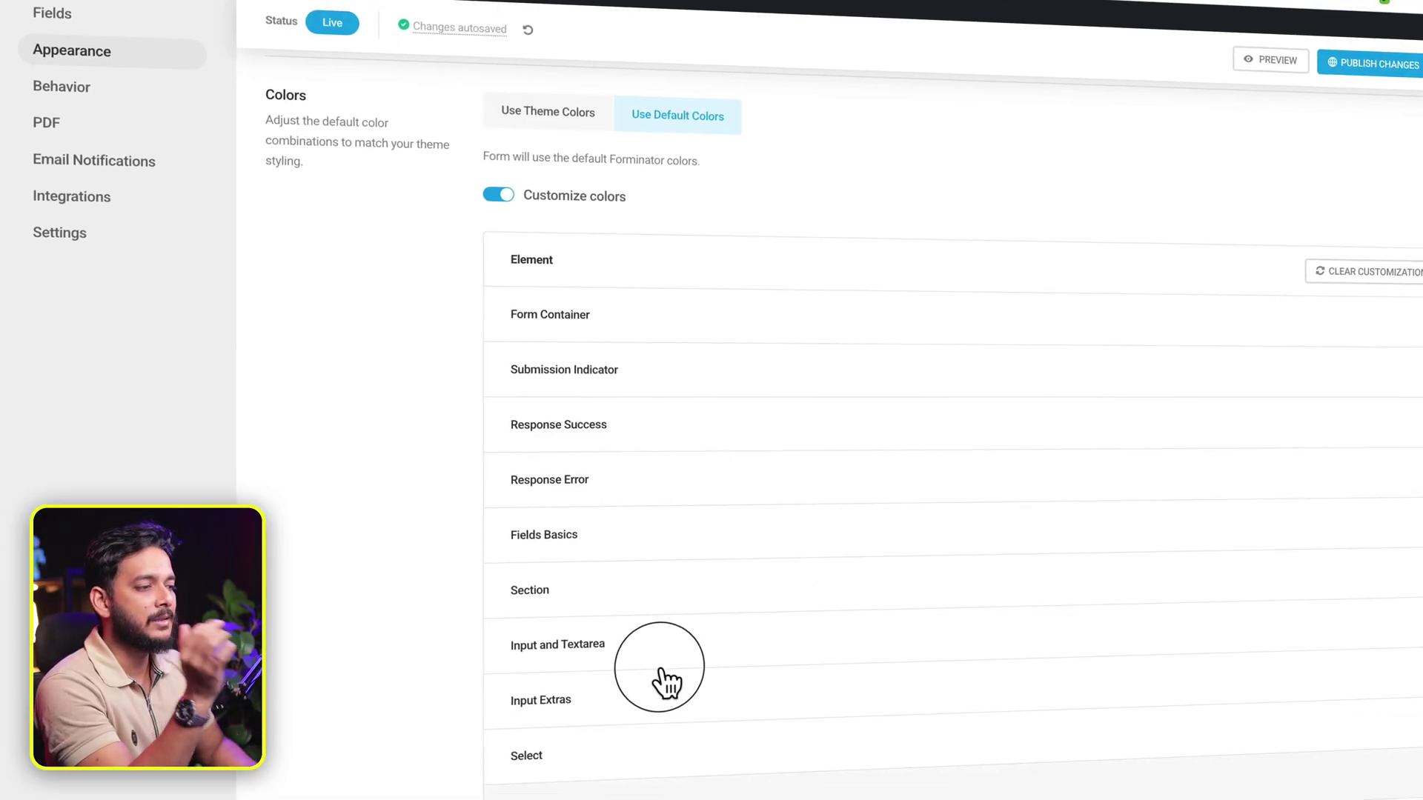
# Set the default border color of the Input and Textarea element to dark red #ba0000.
pyautogui.click(627, 600)
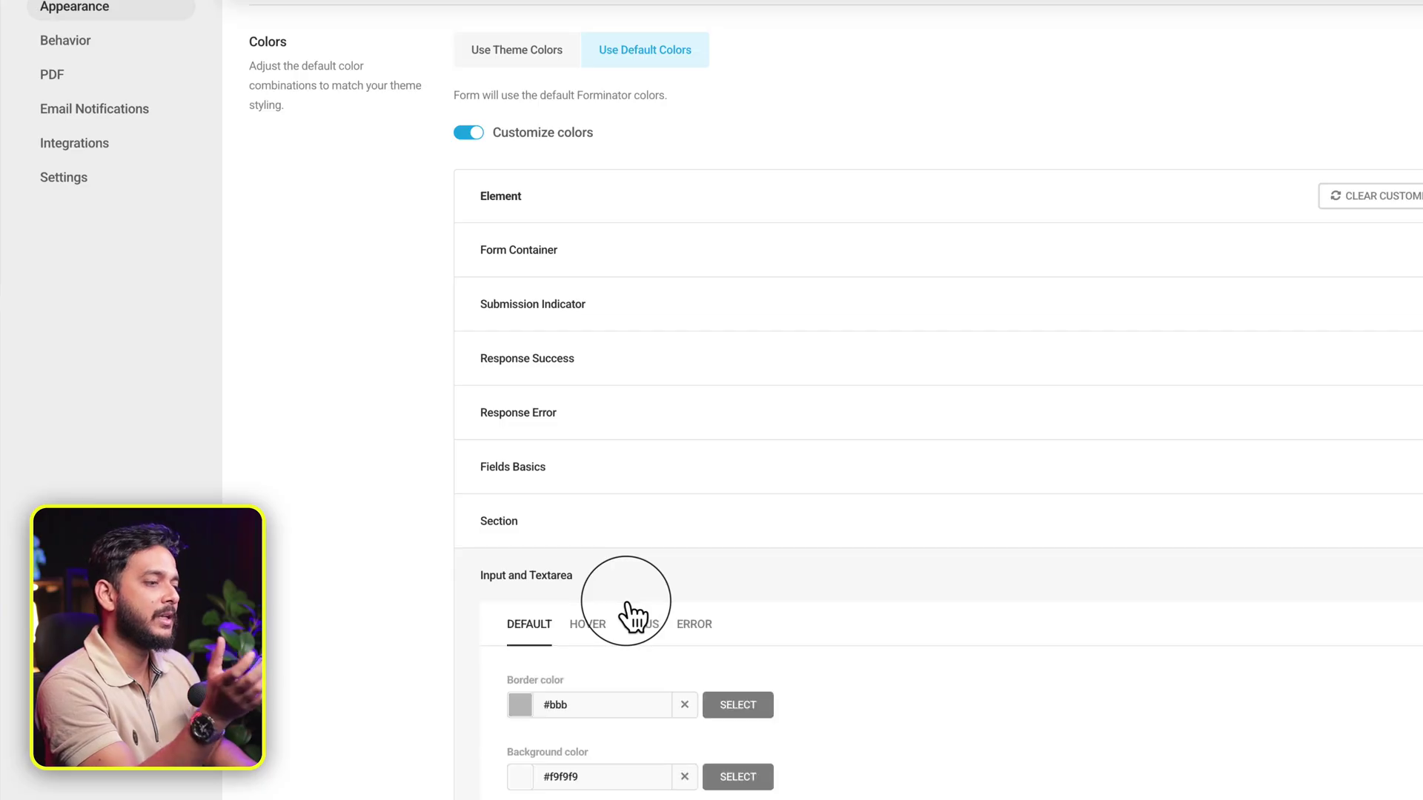
pyautogui.scroll(-5, 623, 592)
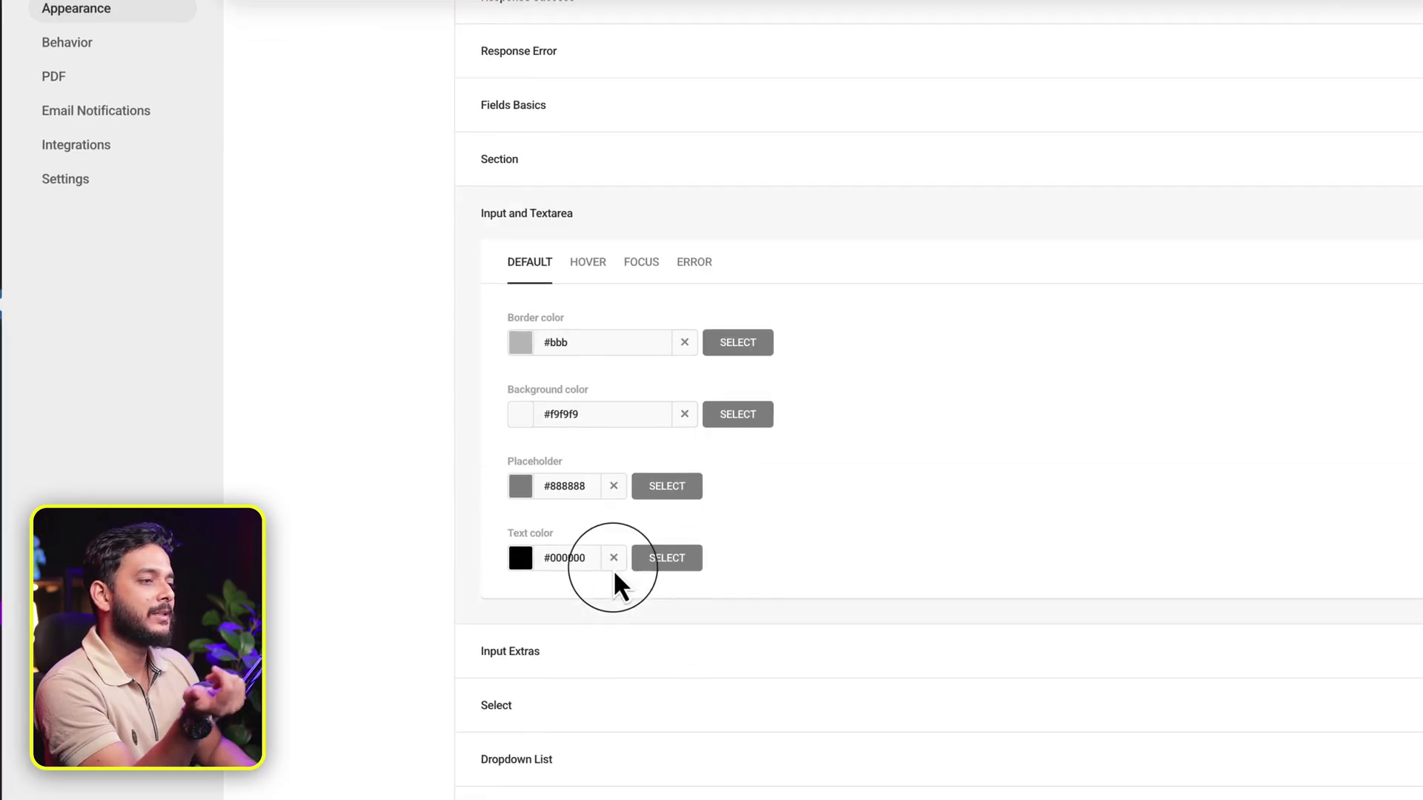
pyautogui.click(520, 344)
pyautogui.click(677, 464)
pyautogui.moveTo(676, 467); pyautogui.dragTo(677, 390)
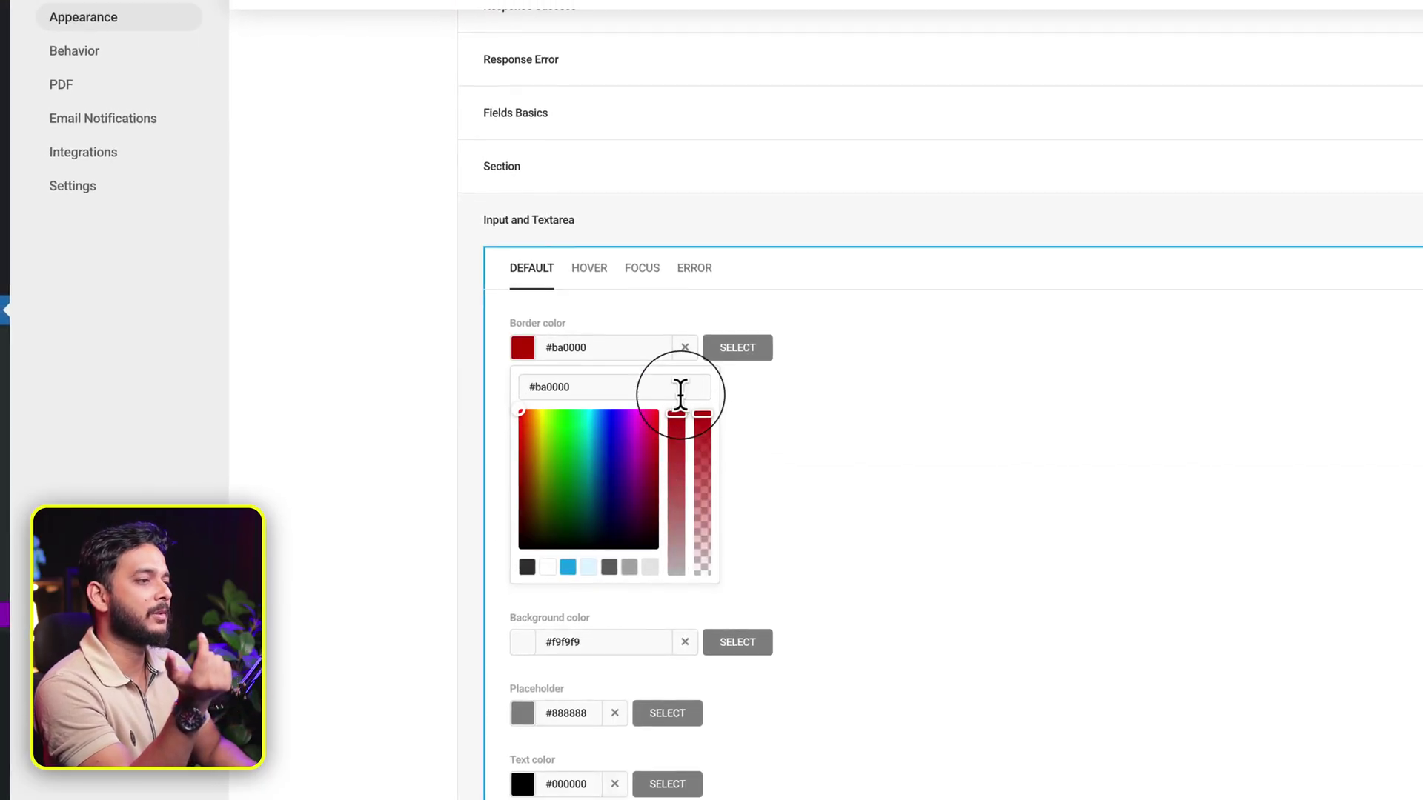
pyautogui.click(524, 354)
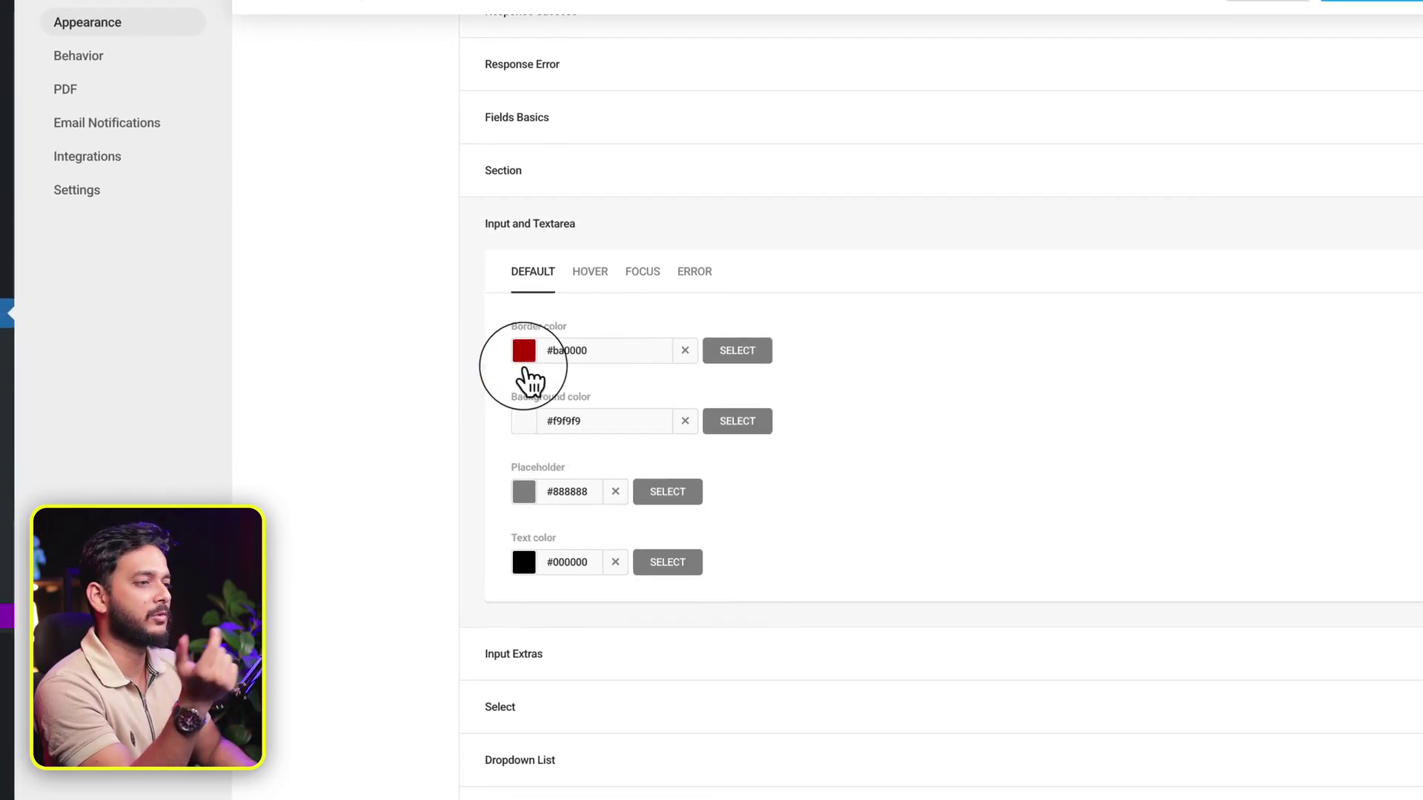
# Set the default Input and Textarea background color to blue #17a8e3 and publish the form changes.
pyautogui.click(525, 424)
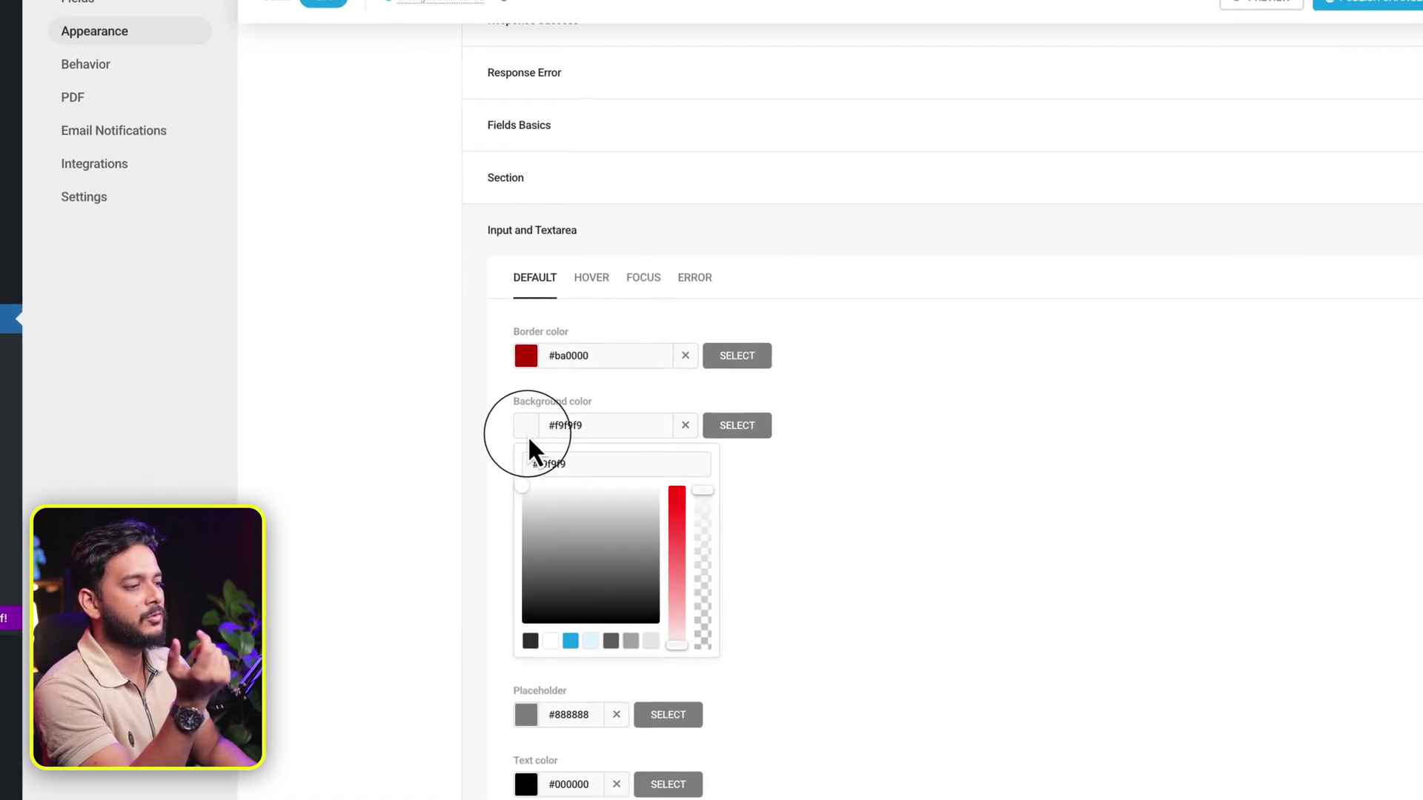
pyautogui.click(570, 641)
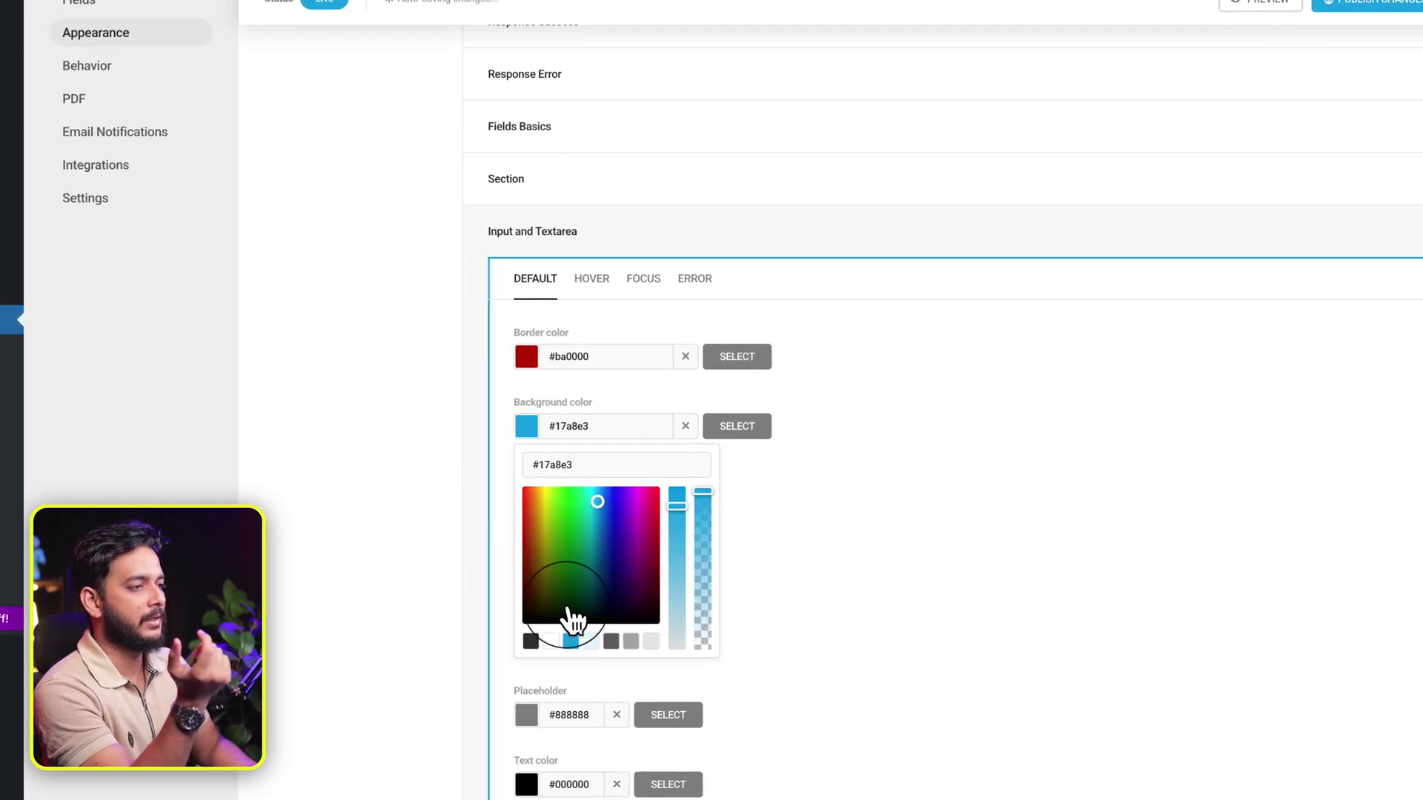
pyautogui.click(535, 454)
pyautogui.click(890, 499)
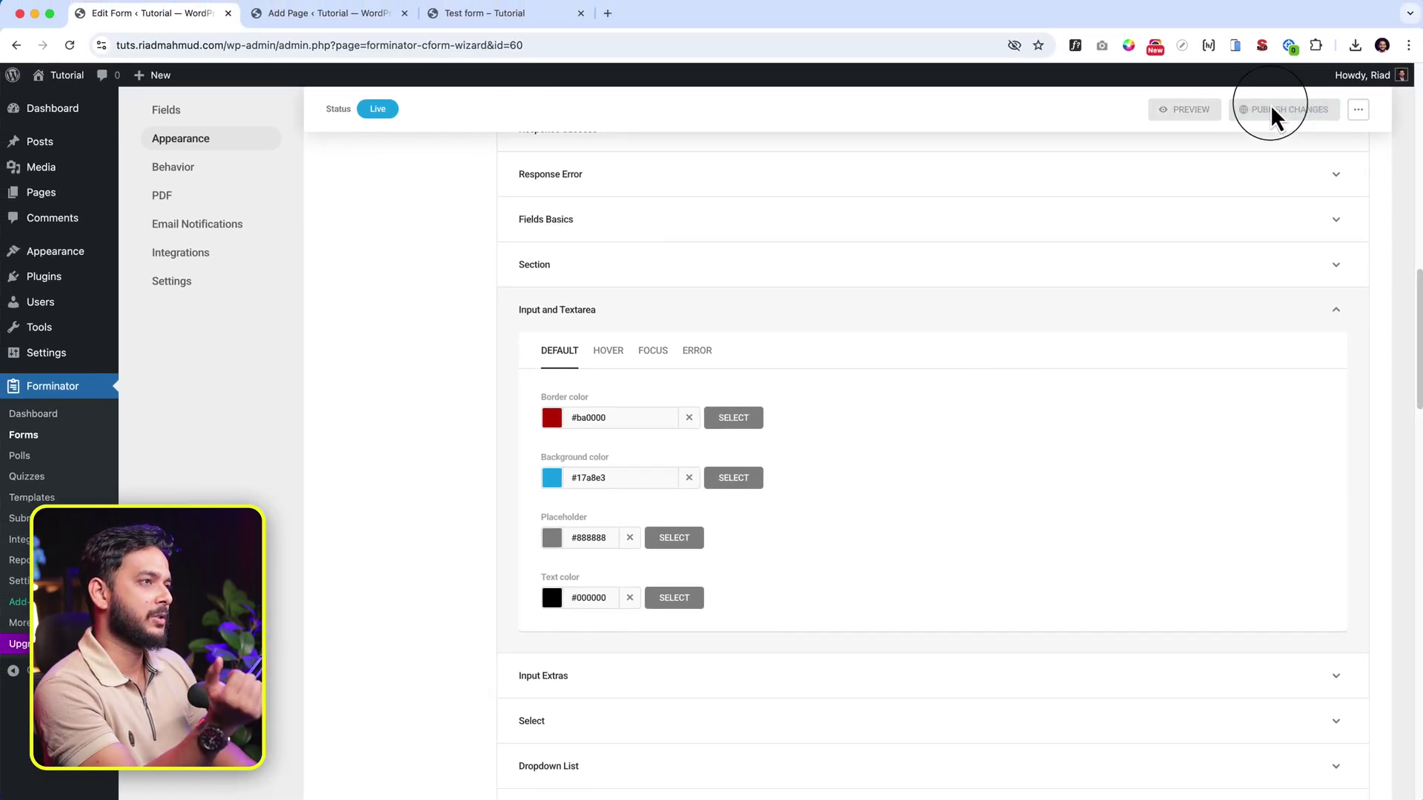
# Reload the live Test form page and check the new input border and background colors.
pyautogui.click(530, 14)
pyautogui.click(521, 44)
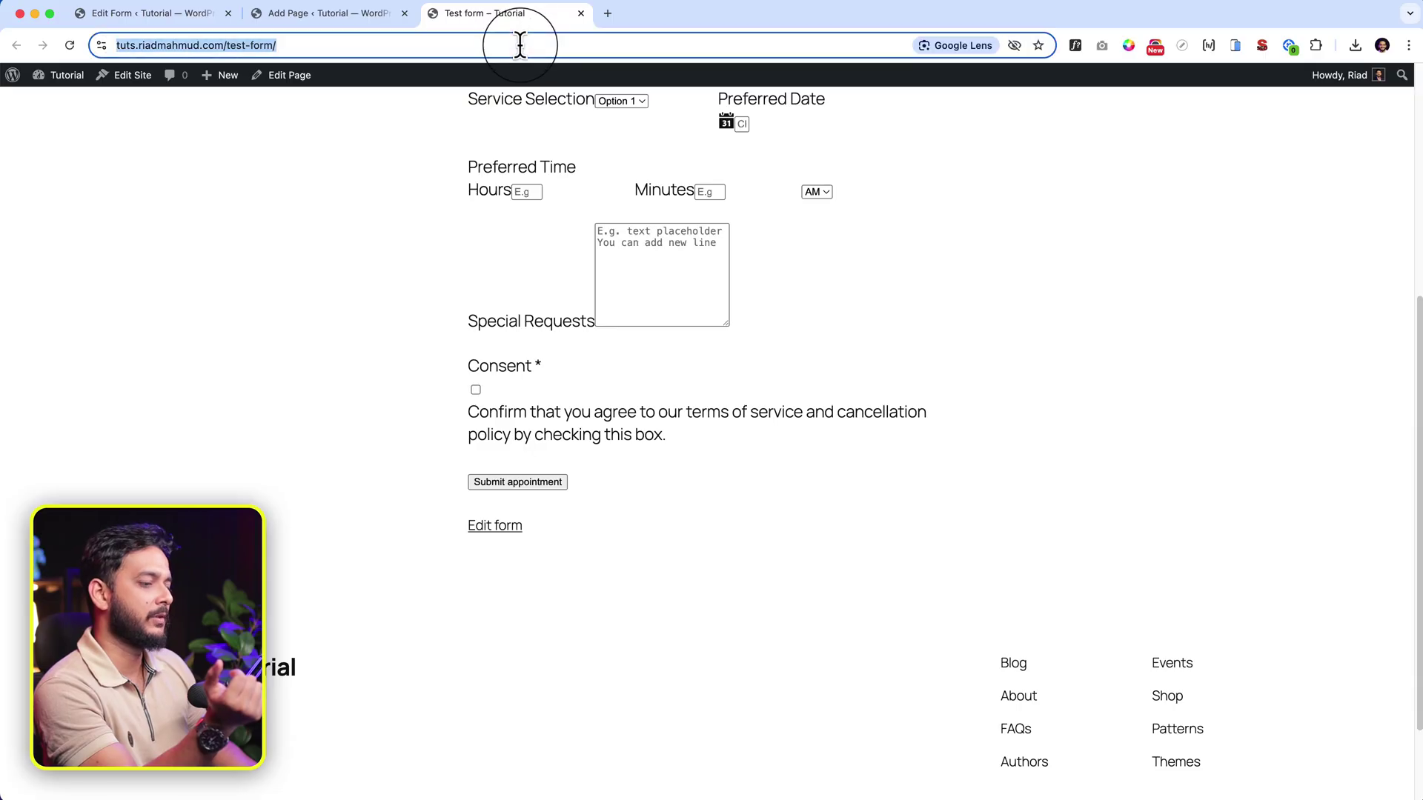
pyautogui.press('Return')
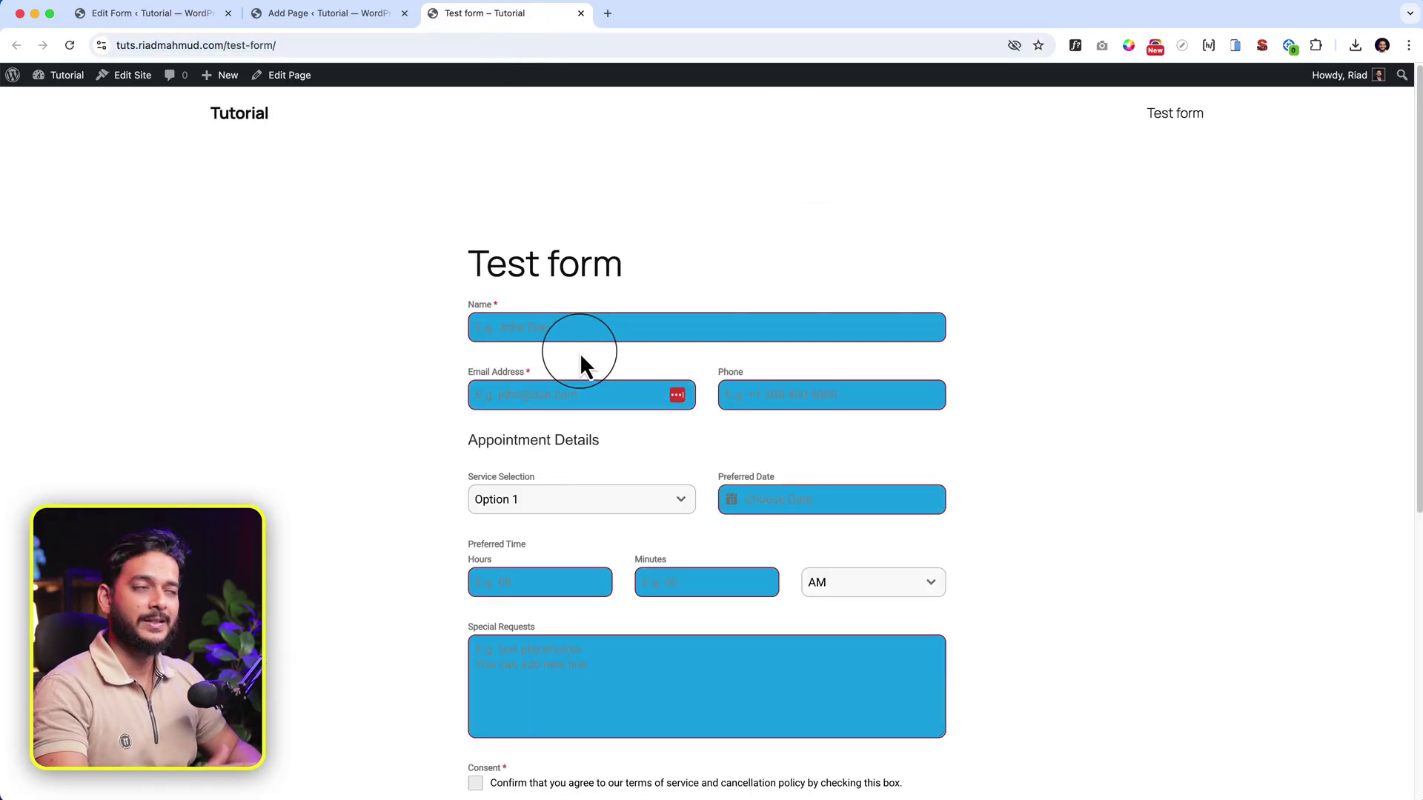
# Open the contact page of the presenter's own website in a new tab and examine its multi-step form.
pyautogui.click(606, 18)
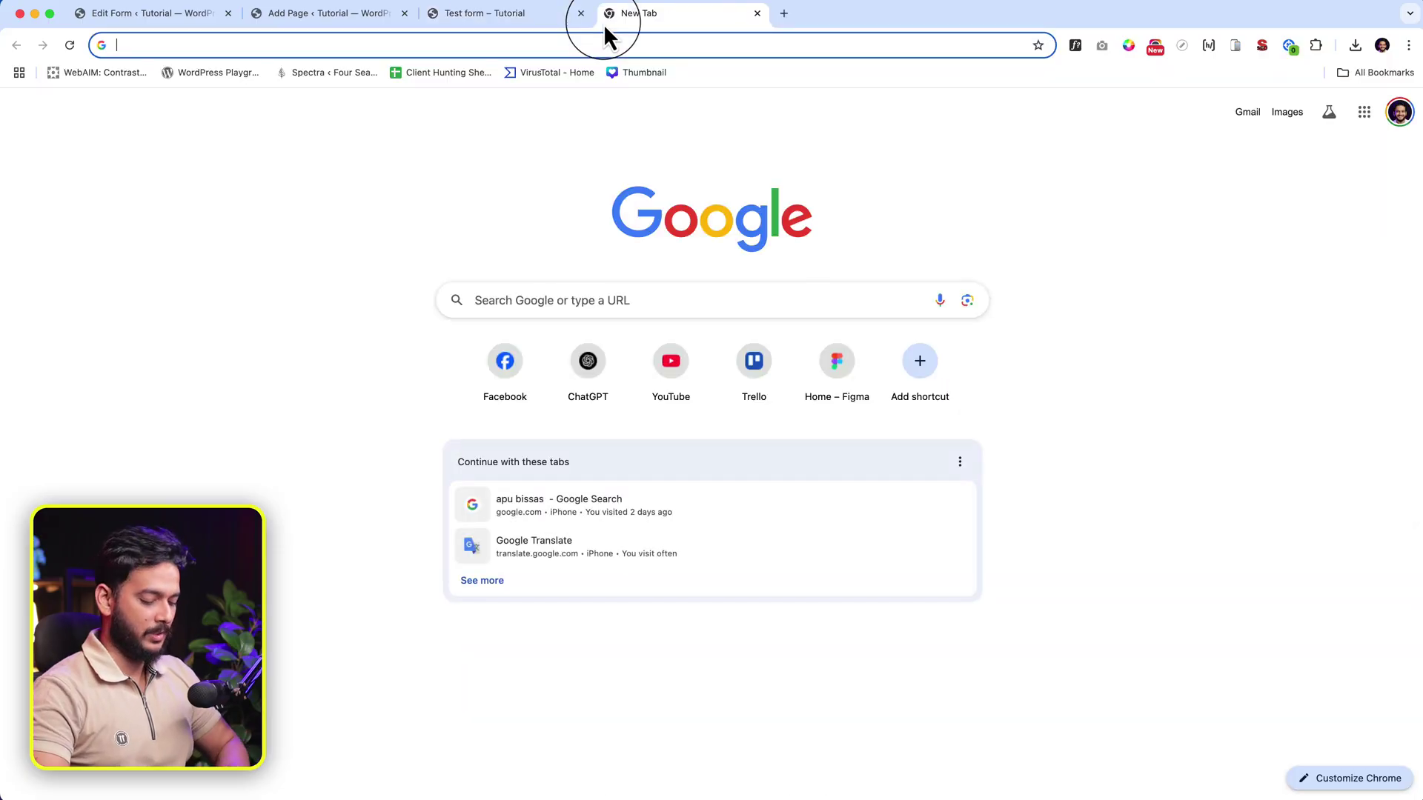
pyautogui.write('riadmahmud.com')
pyautogui.press('Return')
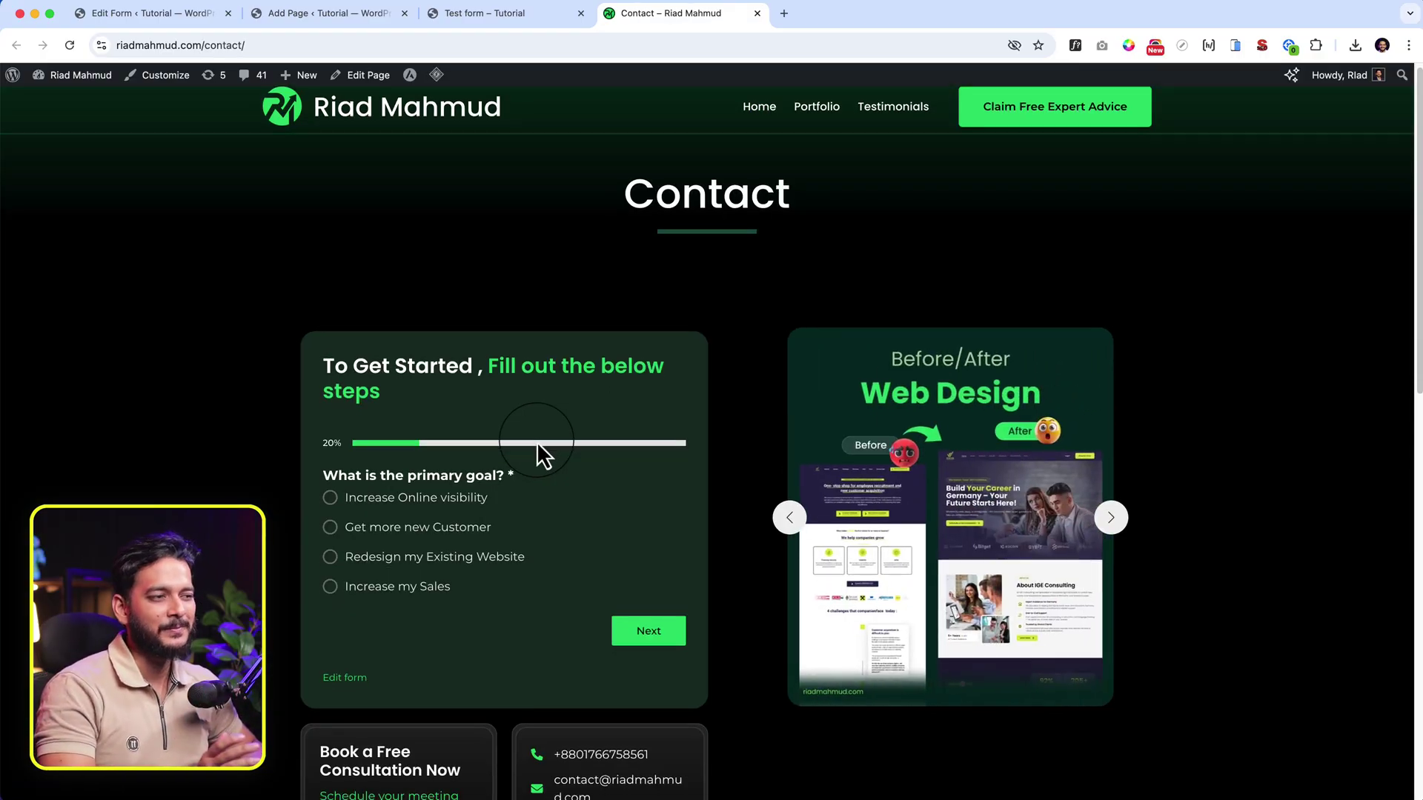
pyautogui.scroll(-3, 537, 442)
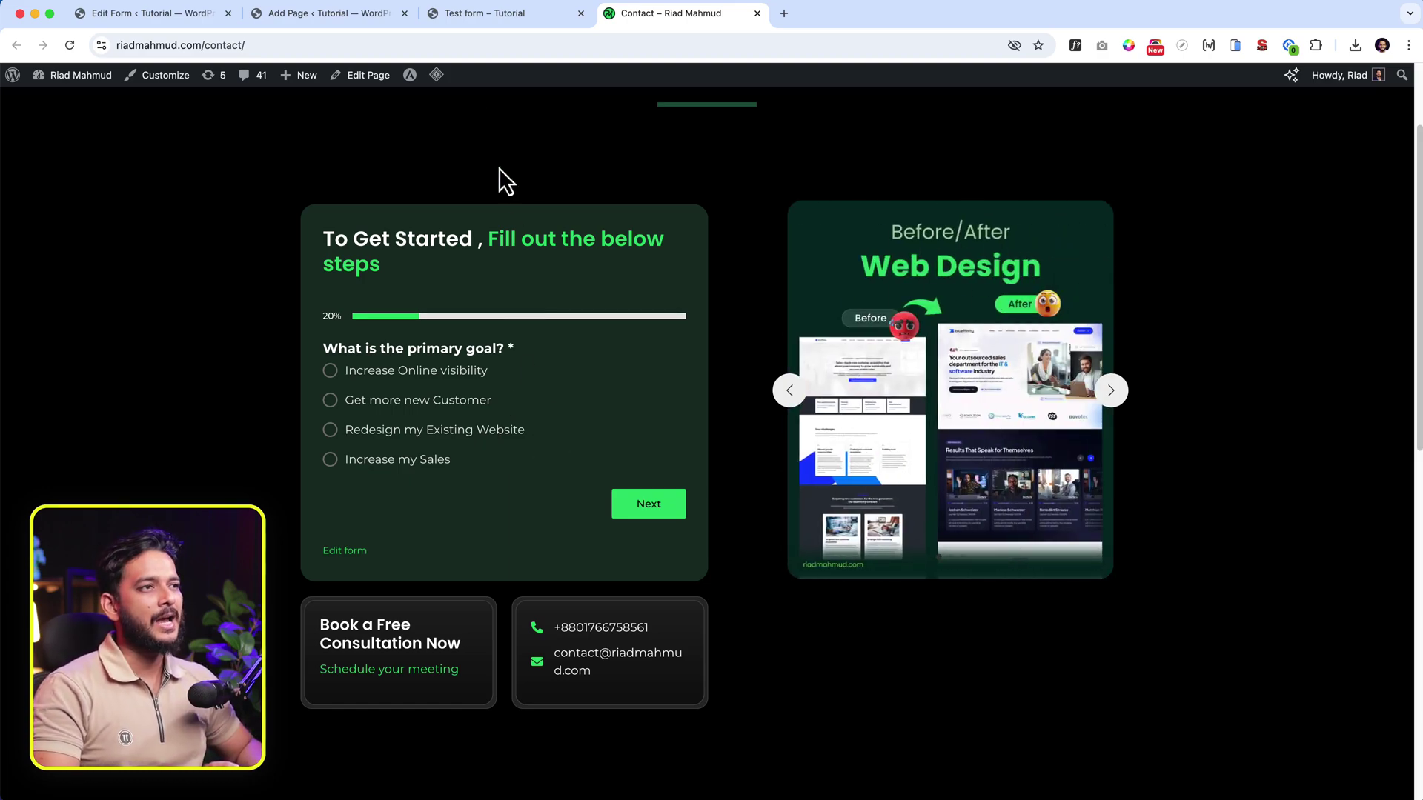
# Go back to the form editor and review the remaining color elements down to the Submit Button and Fonts settings.
pyautogui.click(478, 18)
pyautogui.click(385, 29)
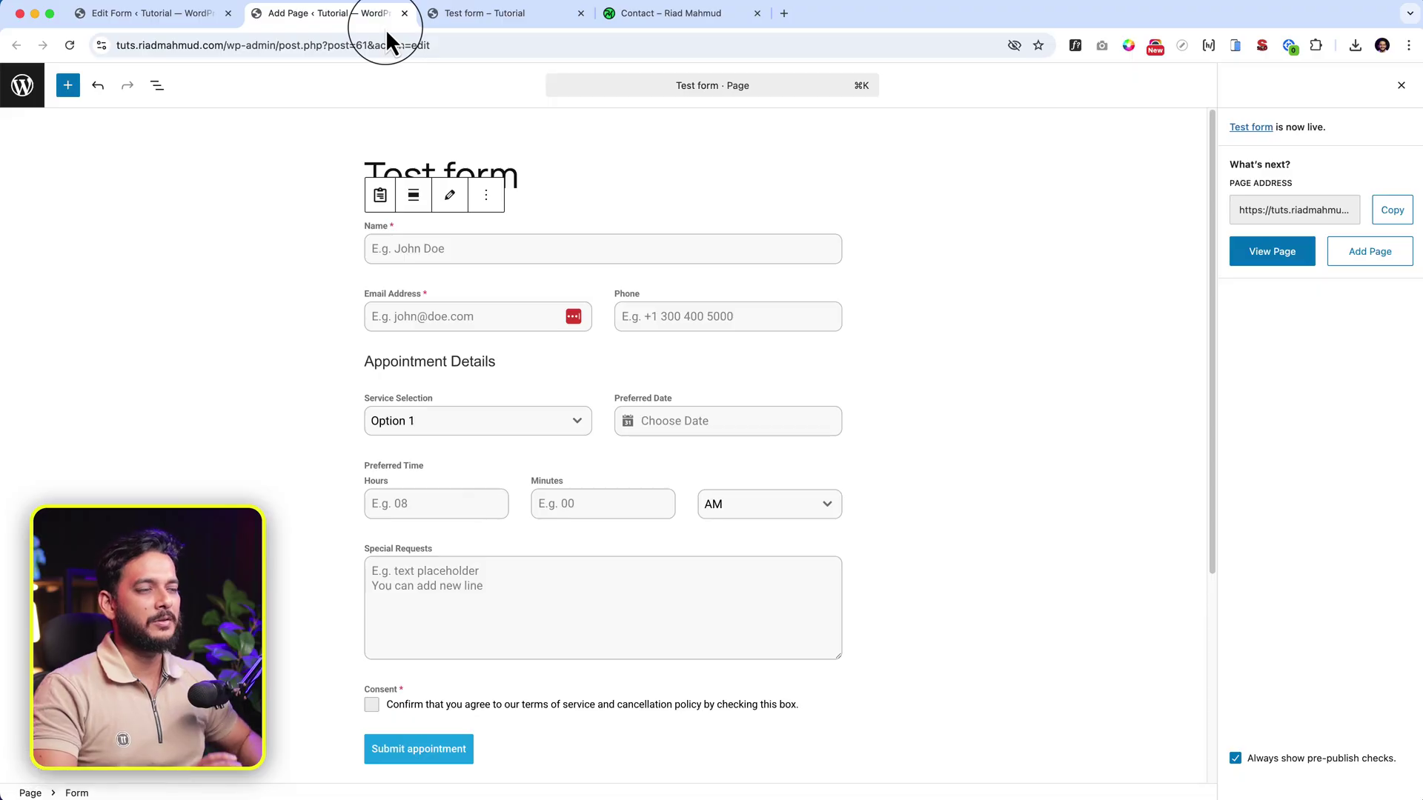
pyautogui.click(188, 20)
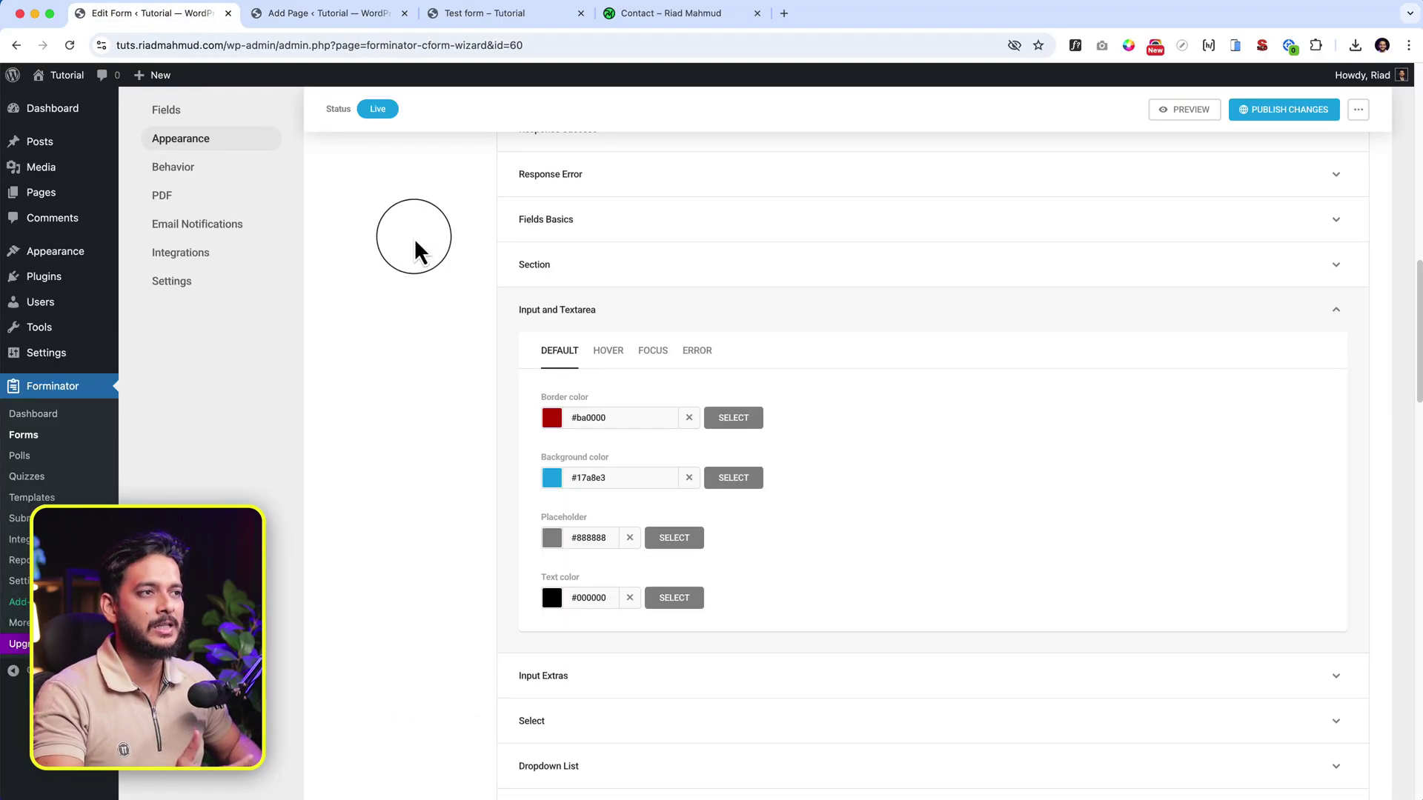
pyautogui.scroll(-4, 611, 429)
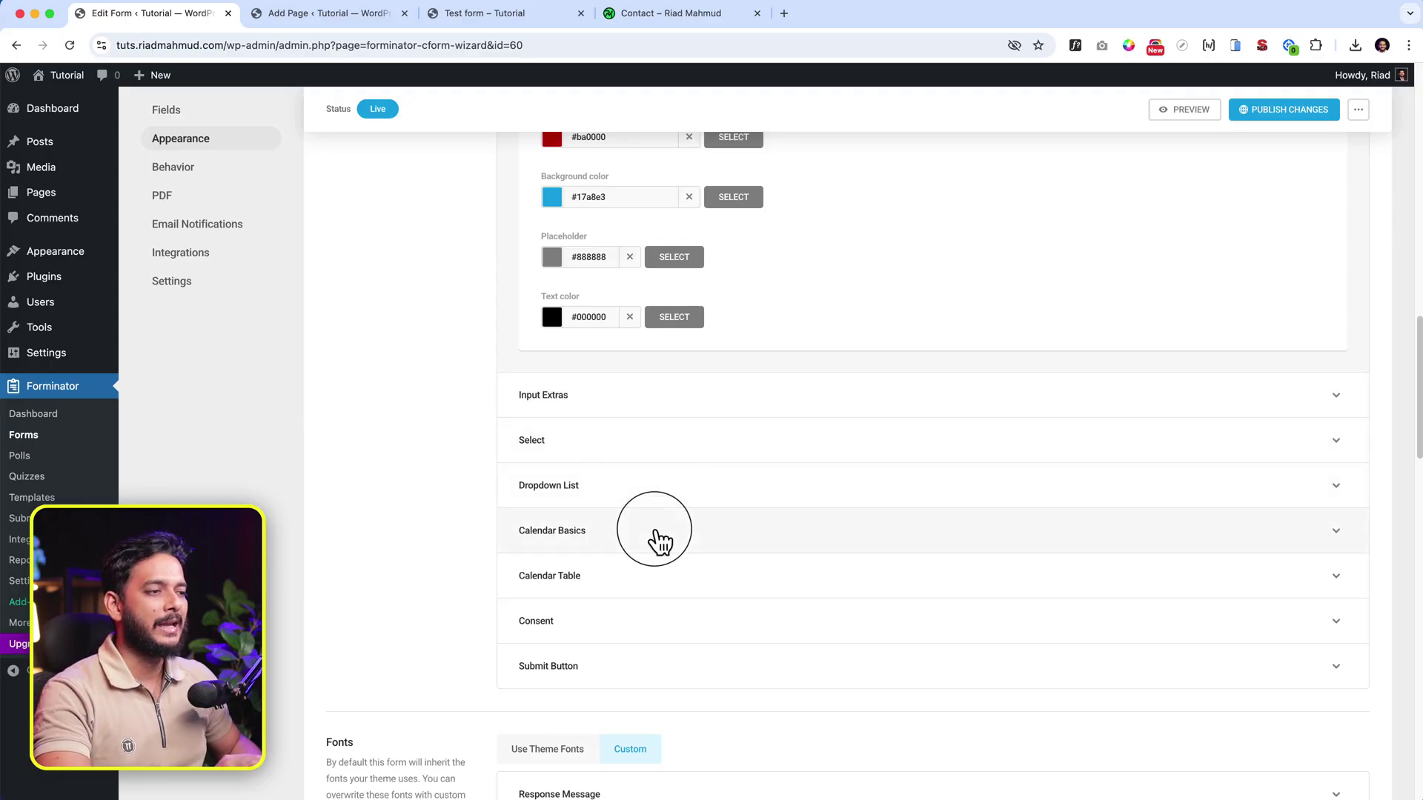
# On the contact page form, choose "Get more new Customer" as the primary goal and advance to the services question.
pyautogui.click(665, 29)
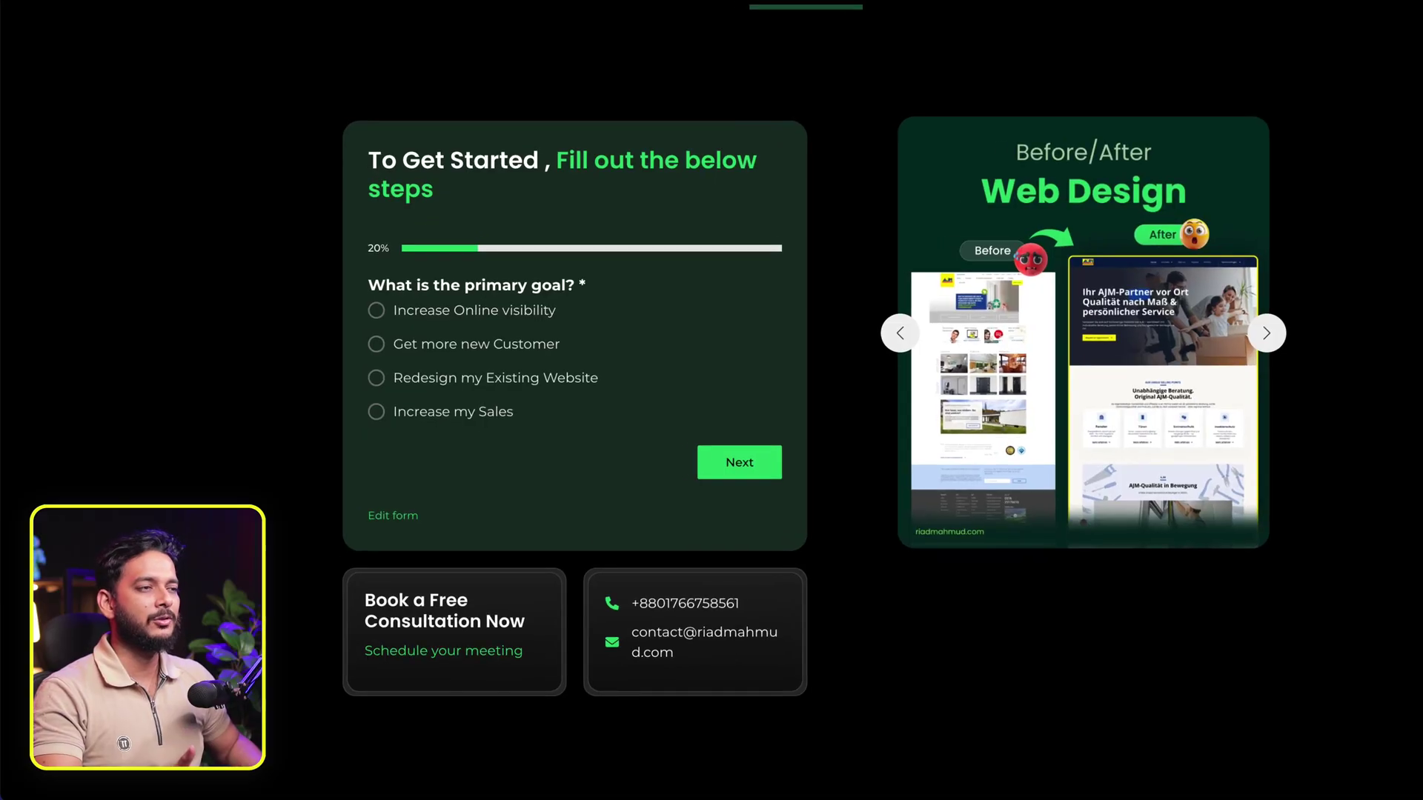
pyautogui.click(474, 347)
pyautogui.click(730, 466)
# Select WordPress Development and Webflow Development as needed services, then advance and try the Website field's focus styling.
pyautogui.click(481, 334)
pyautogui.click(468, 366)
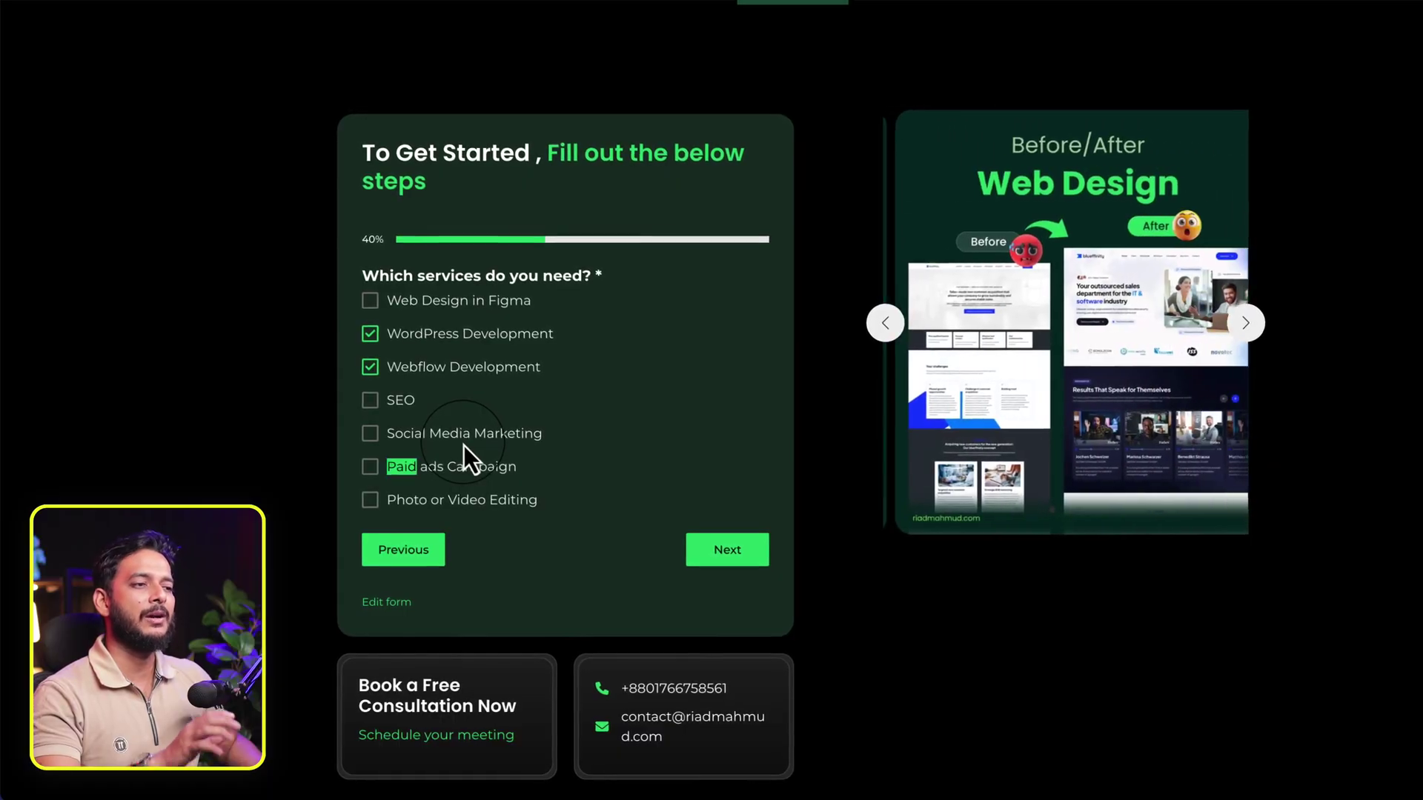
pyautogui.click(489, 444)
pyautogui.click(733, 552)
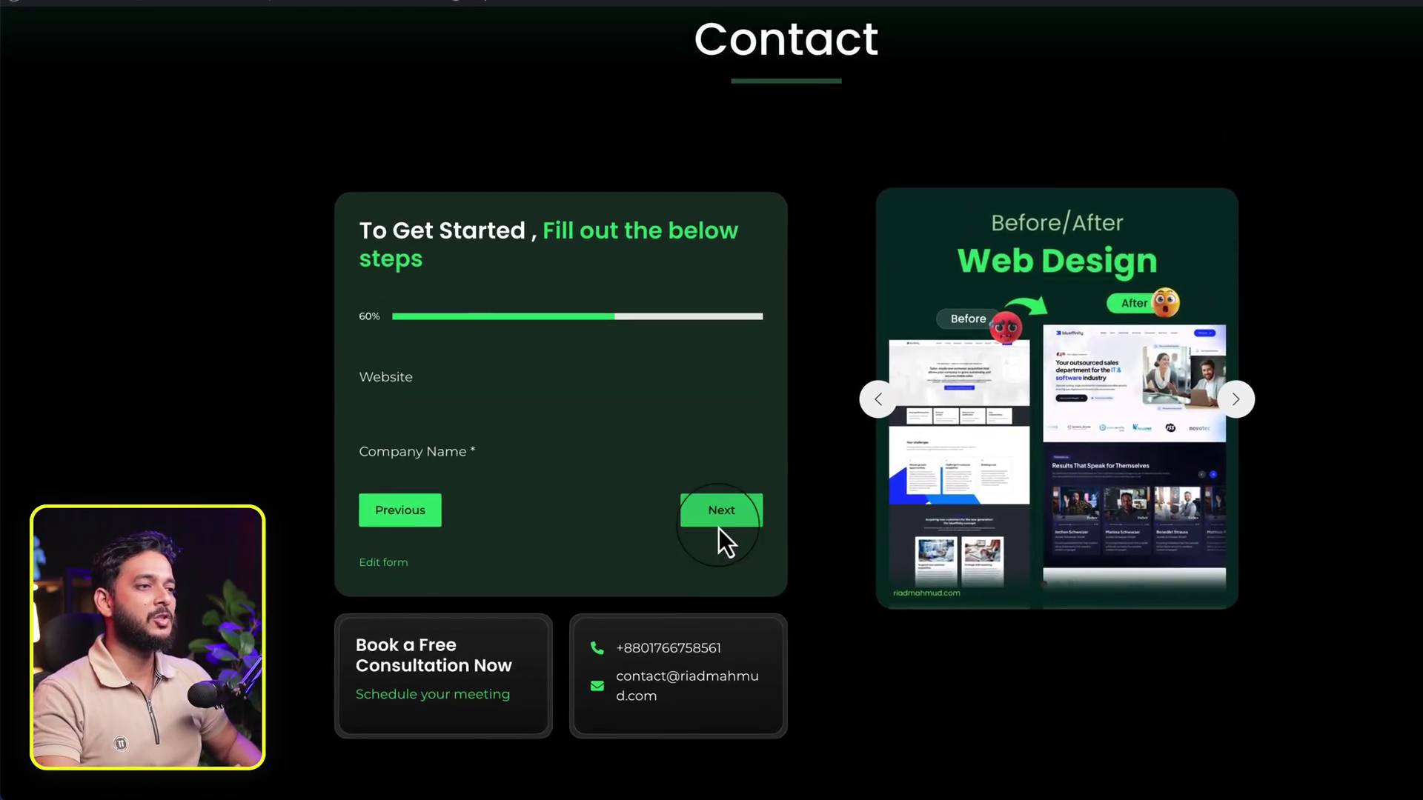
pyautogui.click(469, 385)
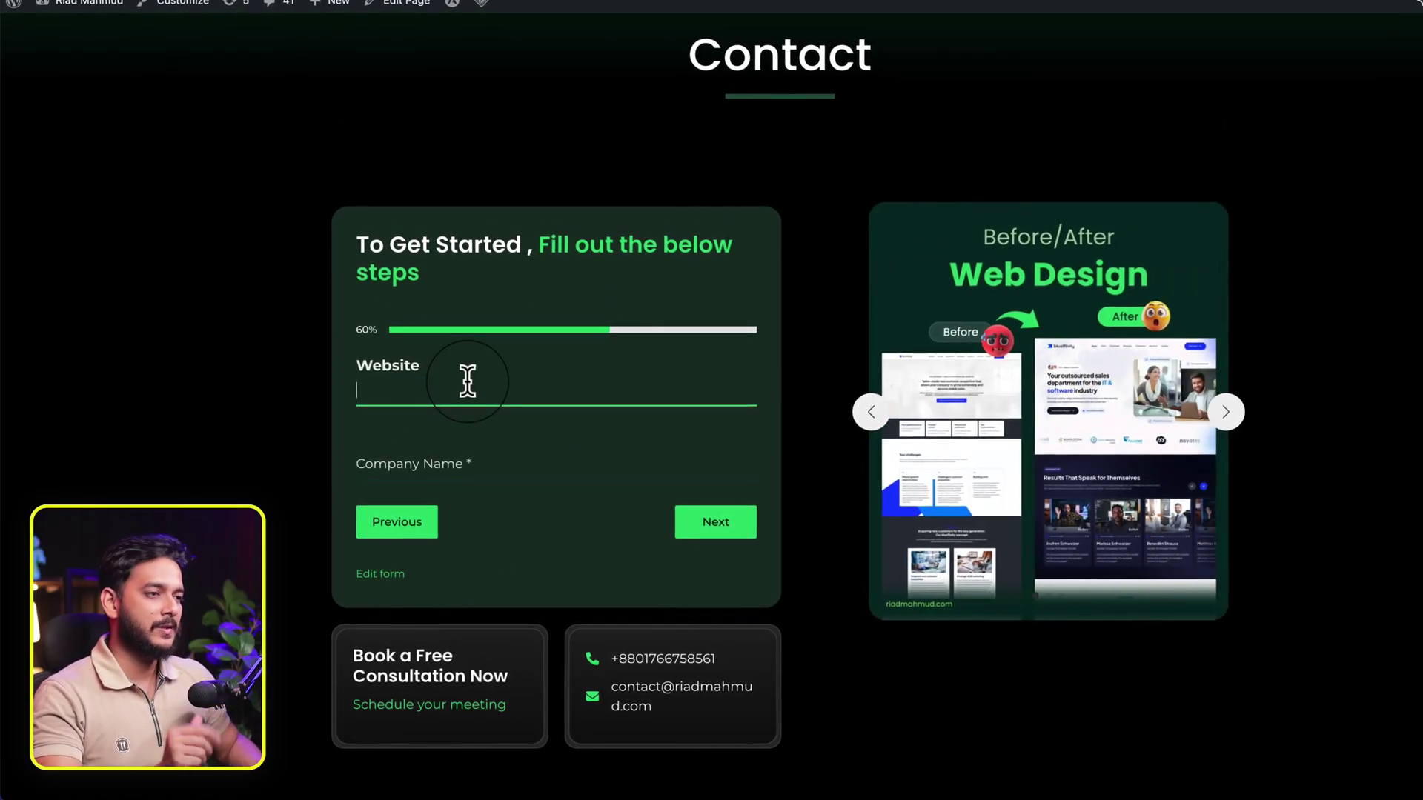
# Enter "asdf" as the company name, choose Under 30 days for website readiness, and advance the contact form to its final step.
pyautogui.click(415, 458)
pyautogui.click(704, 521)
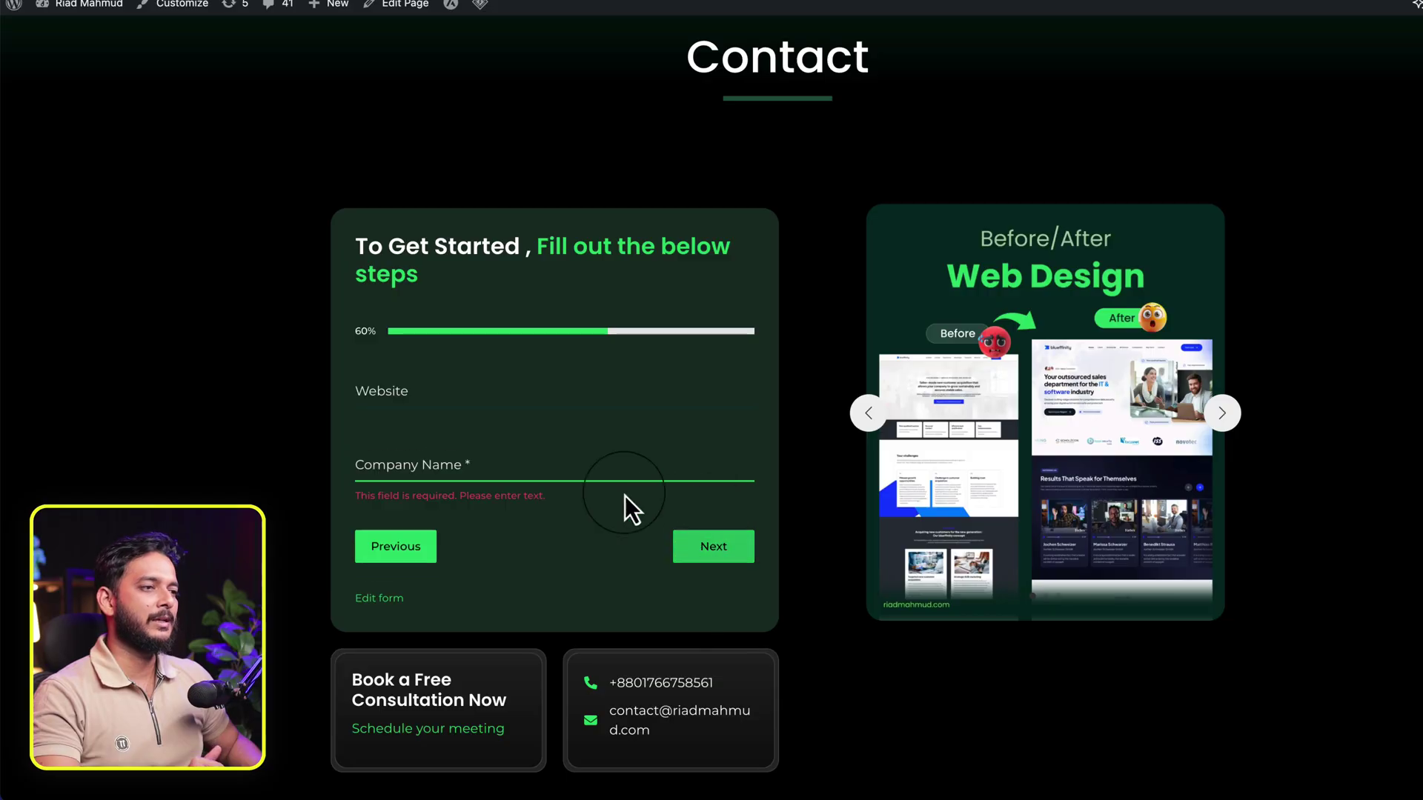
pyautogui.click(523, 461)
pyautogui.write('asdf')
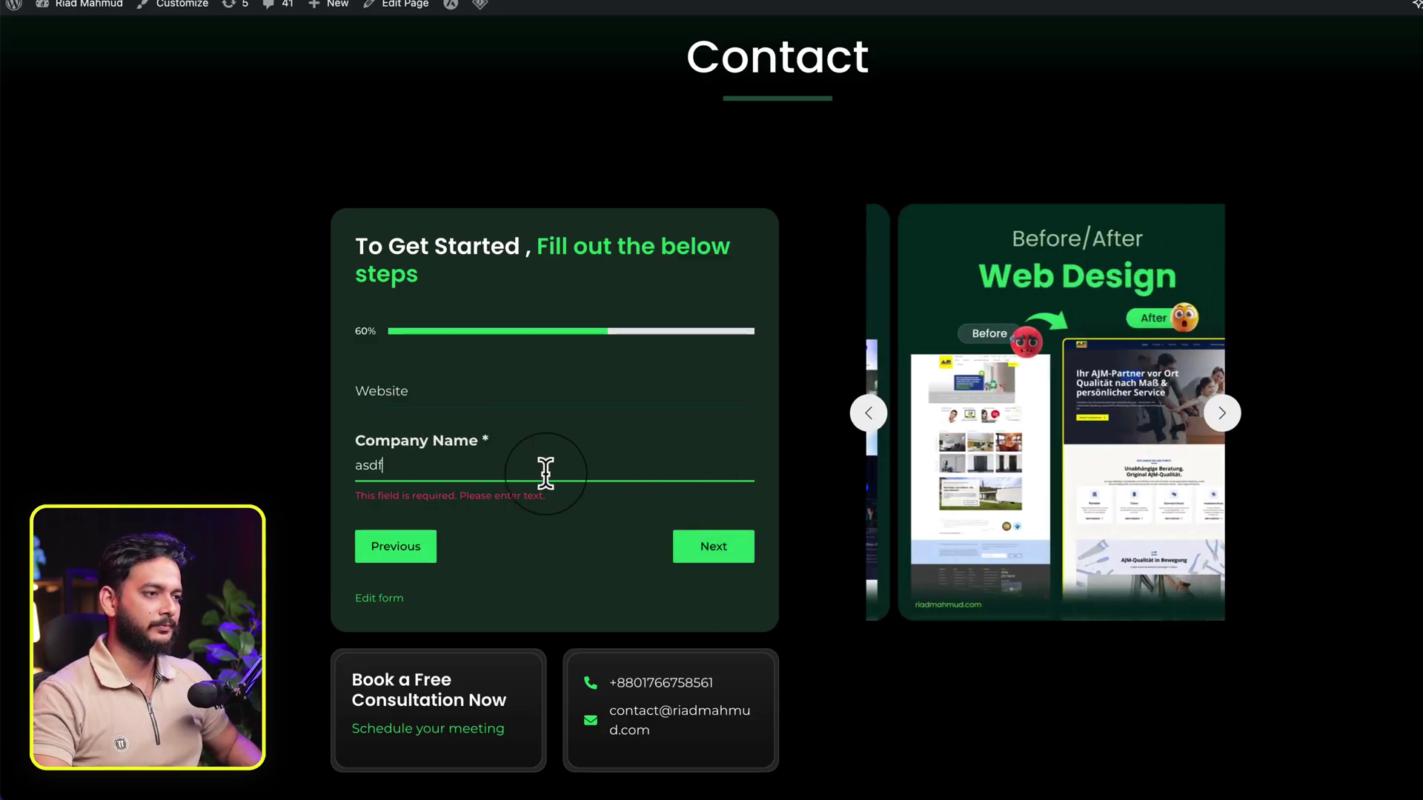
pyautogui.click(713, 548)
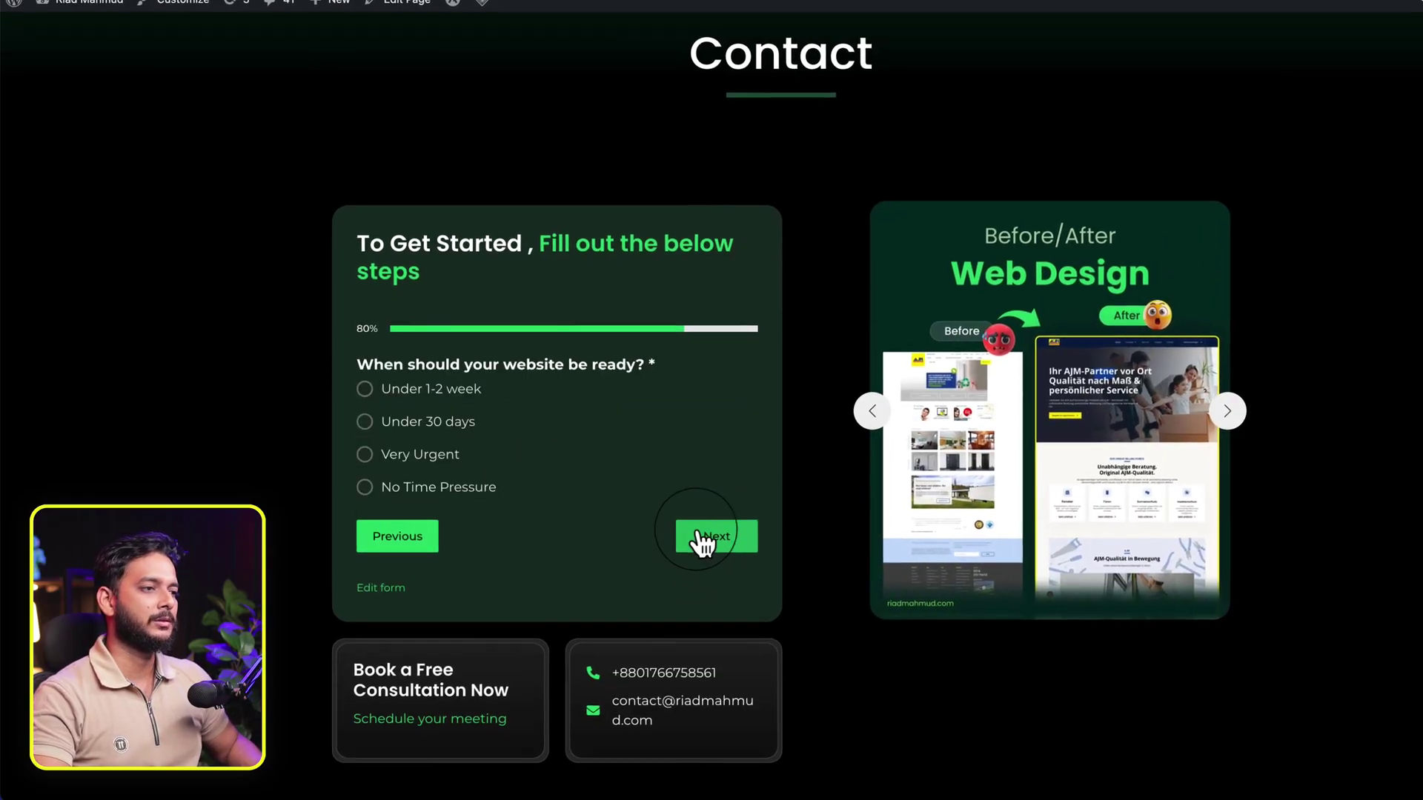
pyautogui.click(429, 421)
pyautogui.click(709, 547)
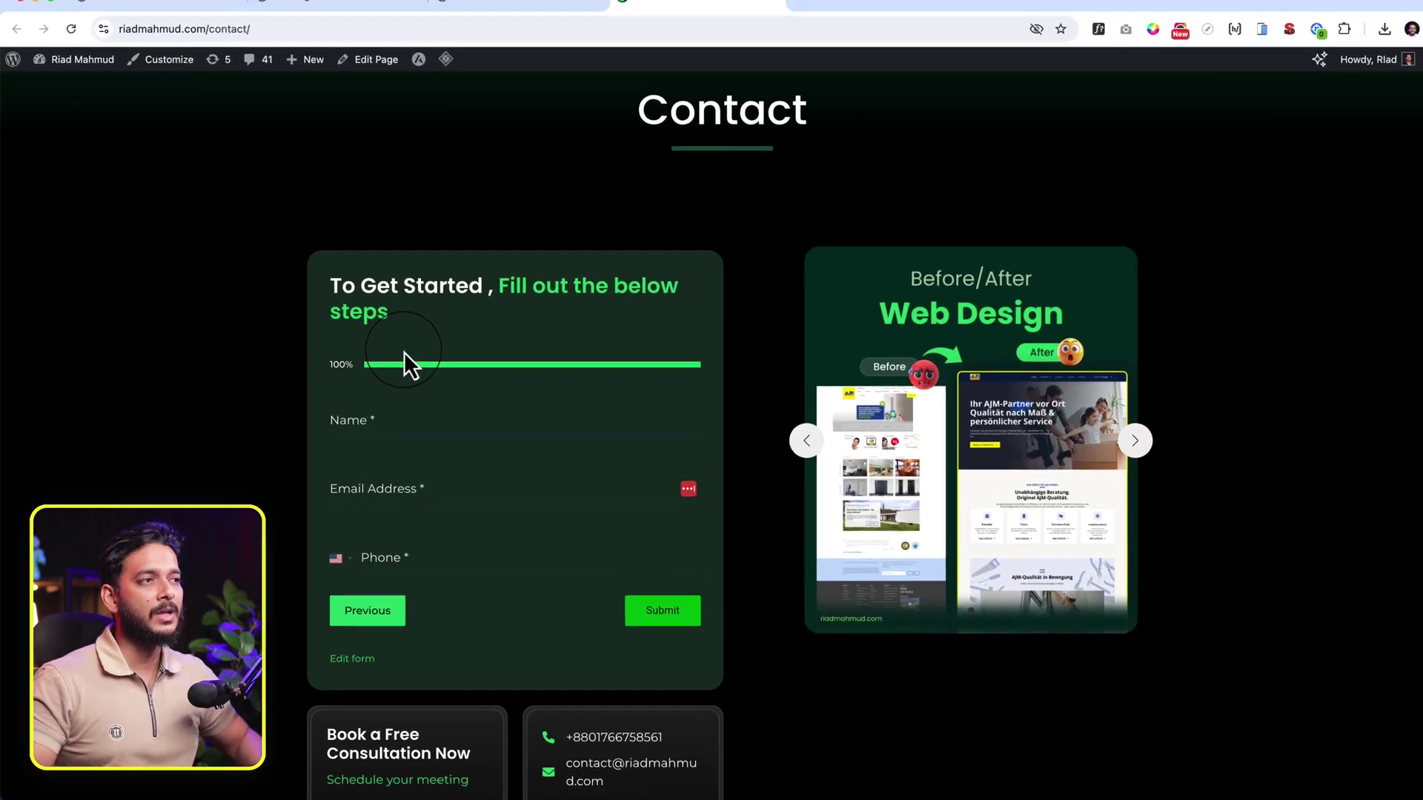
# Return to the form editor and examine the Input Extras color and the Hover and Error state colors of Input and Textarea.
pyautogui.click(171, 14)
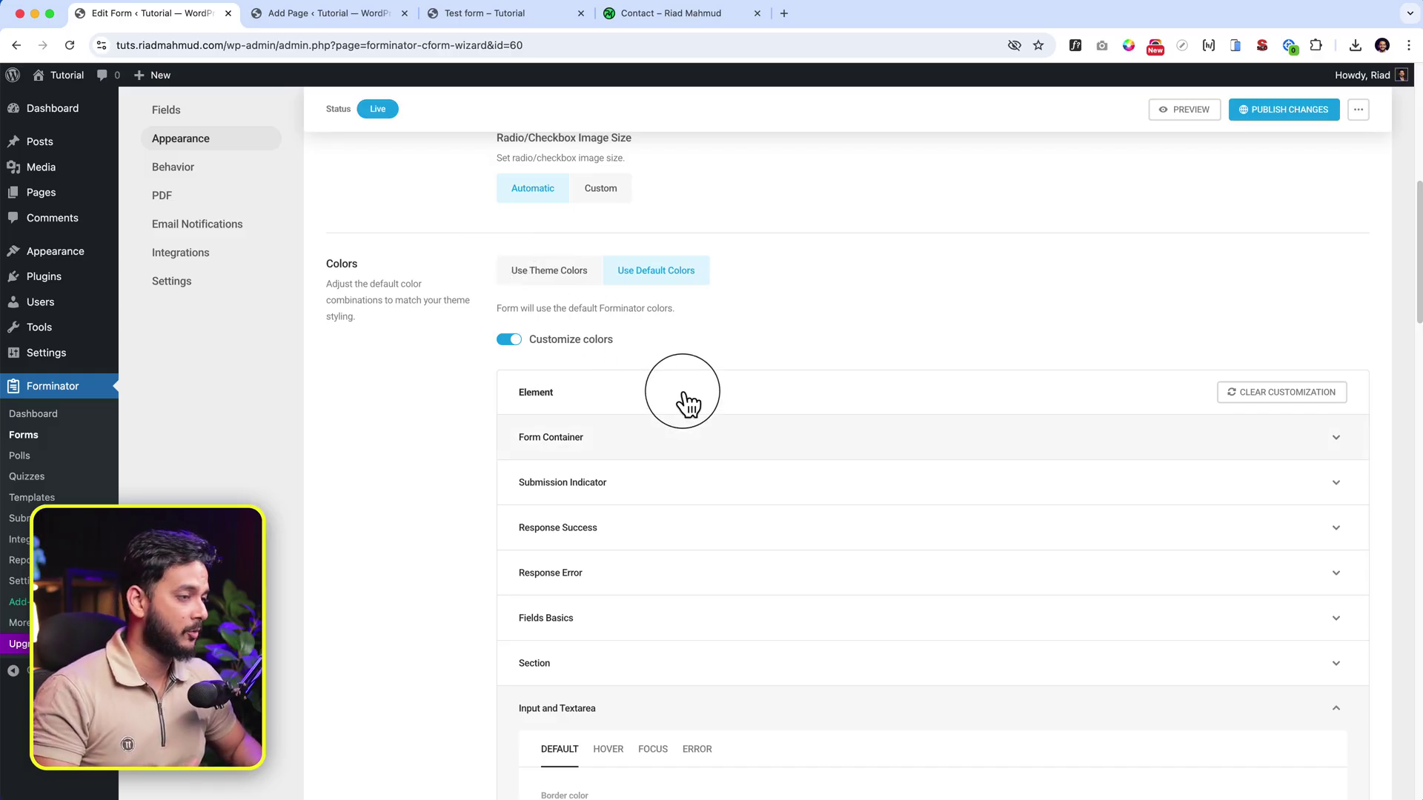
pyautogui.scroll(-1, 841, 613)
pyautogui.click(902, 698)
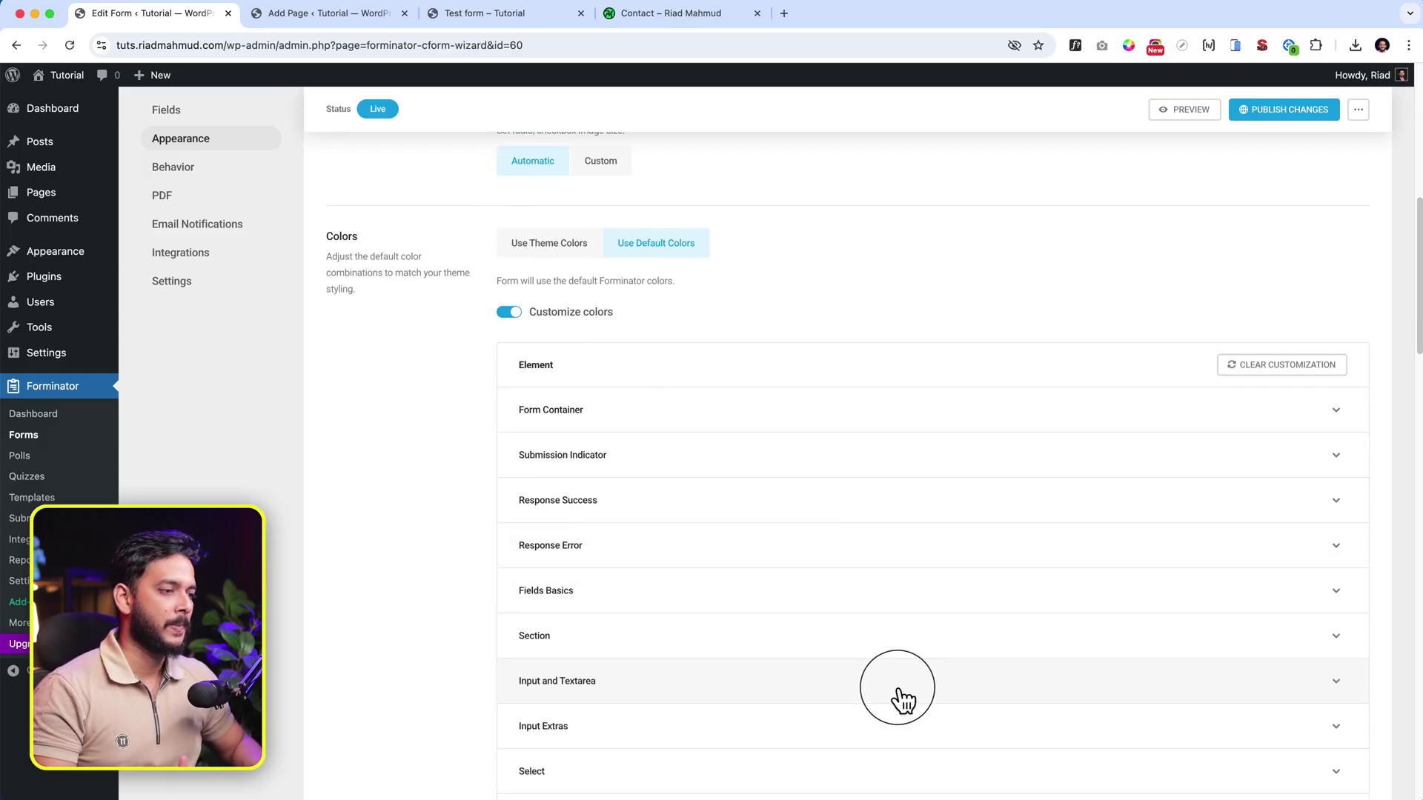
pyautogui.scroll(-5, 896, 693)
pyautogui.click(621, 394)
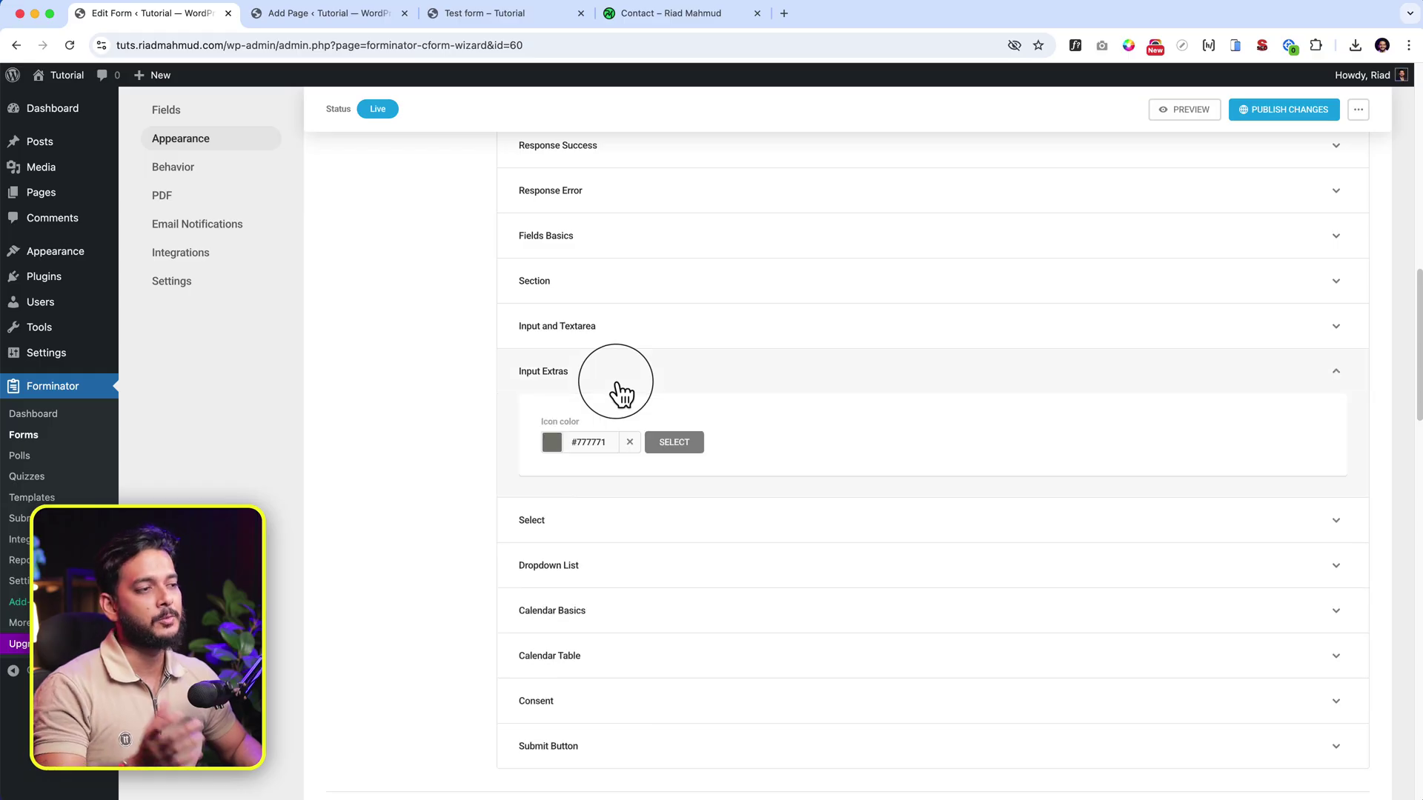
pyautogui.click(626, 340)
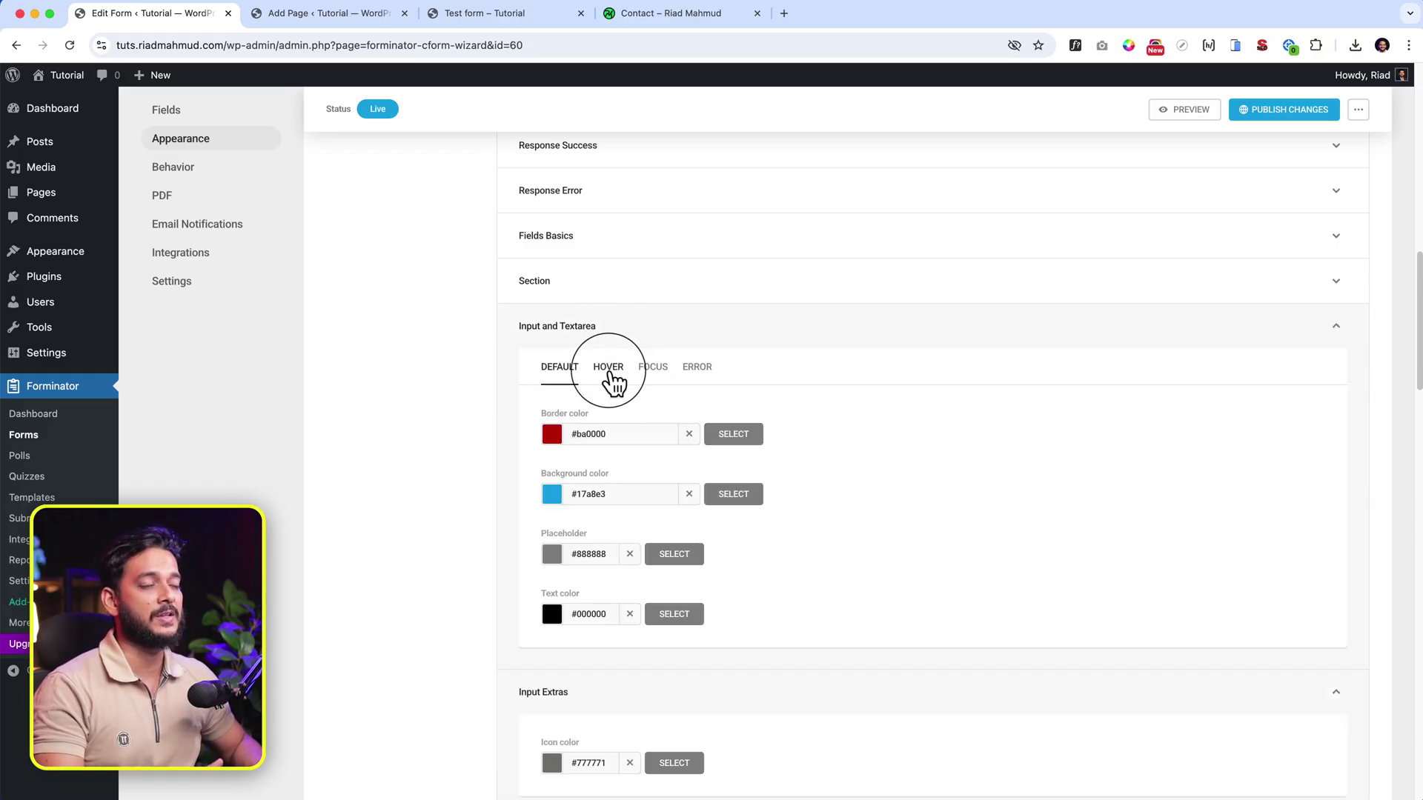
pyautogui.click(609, 377)
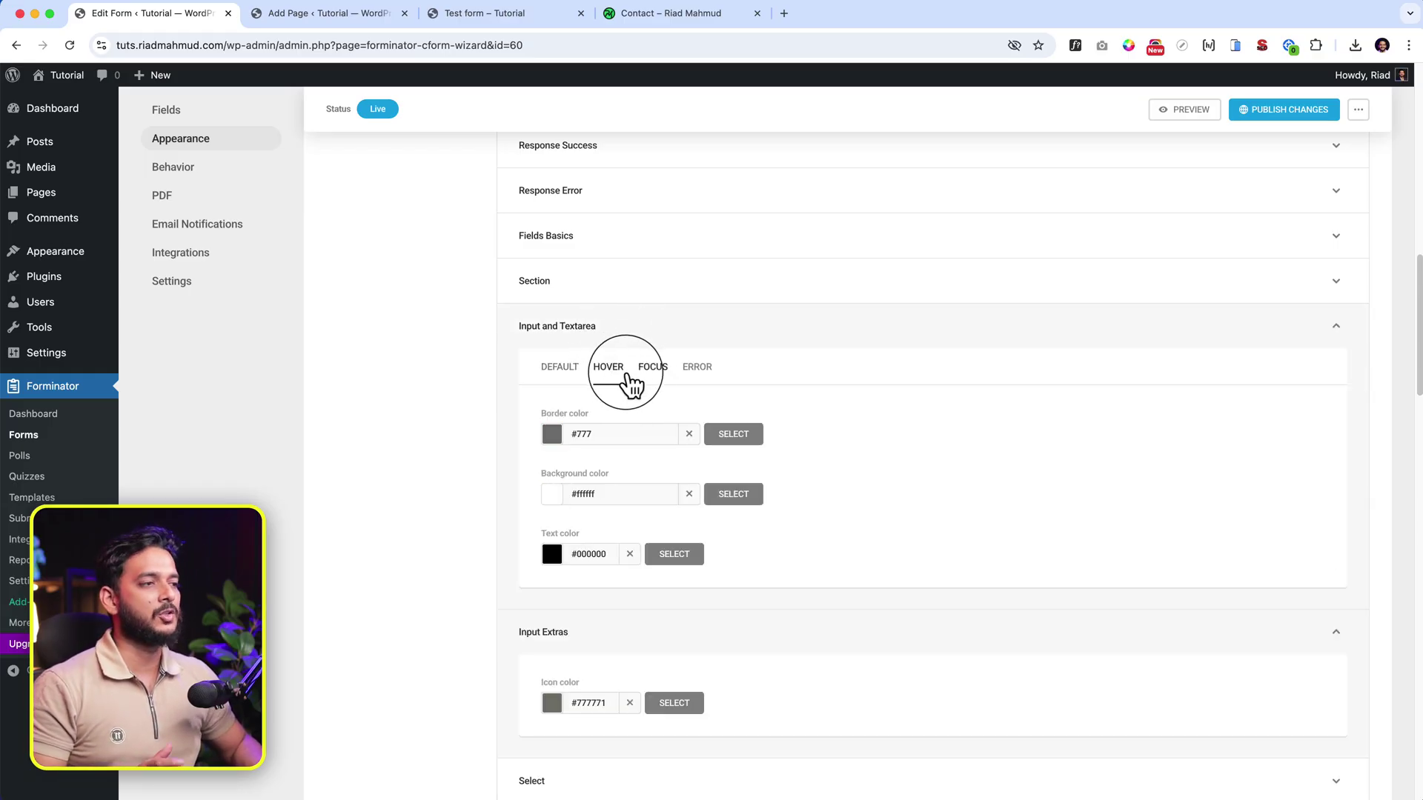
pyautogui.click(696, 379)
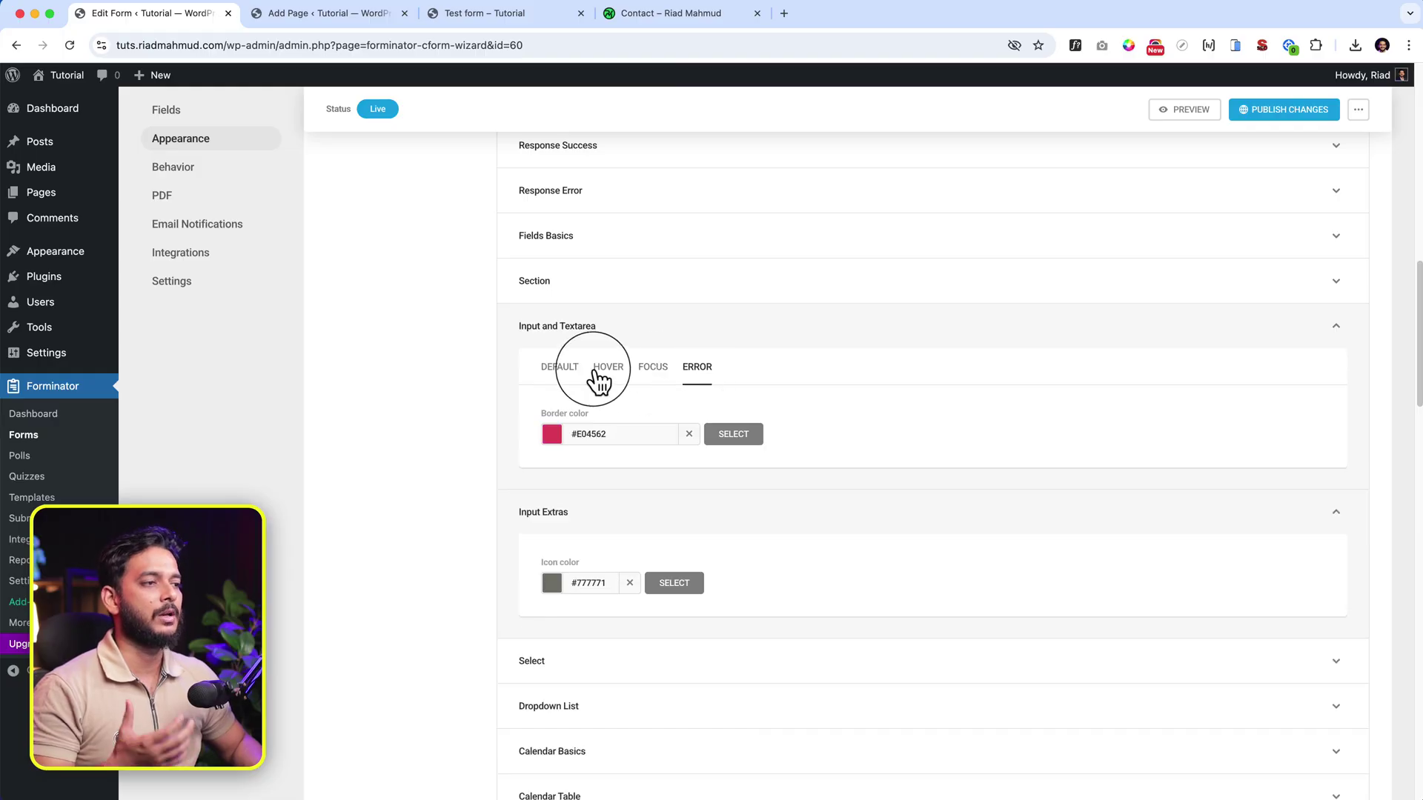
# Clear the default-state border, background and placeholder colors for Input and Textarea, and publish the form changes.
pyautogui.click(561, 378)
pyautogui.click(690, 434)
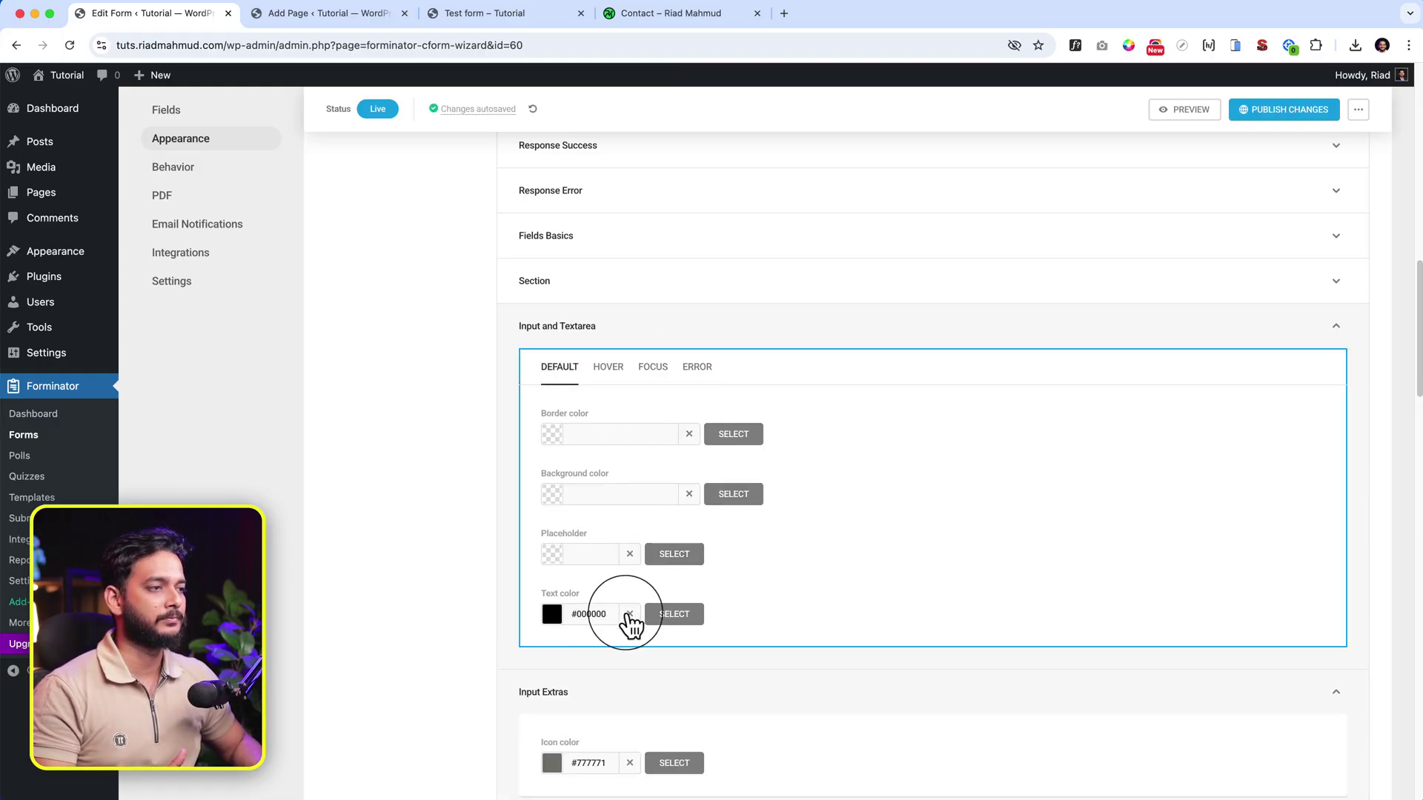
pyautogui.scroll(10, 1204, 171)
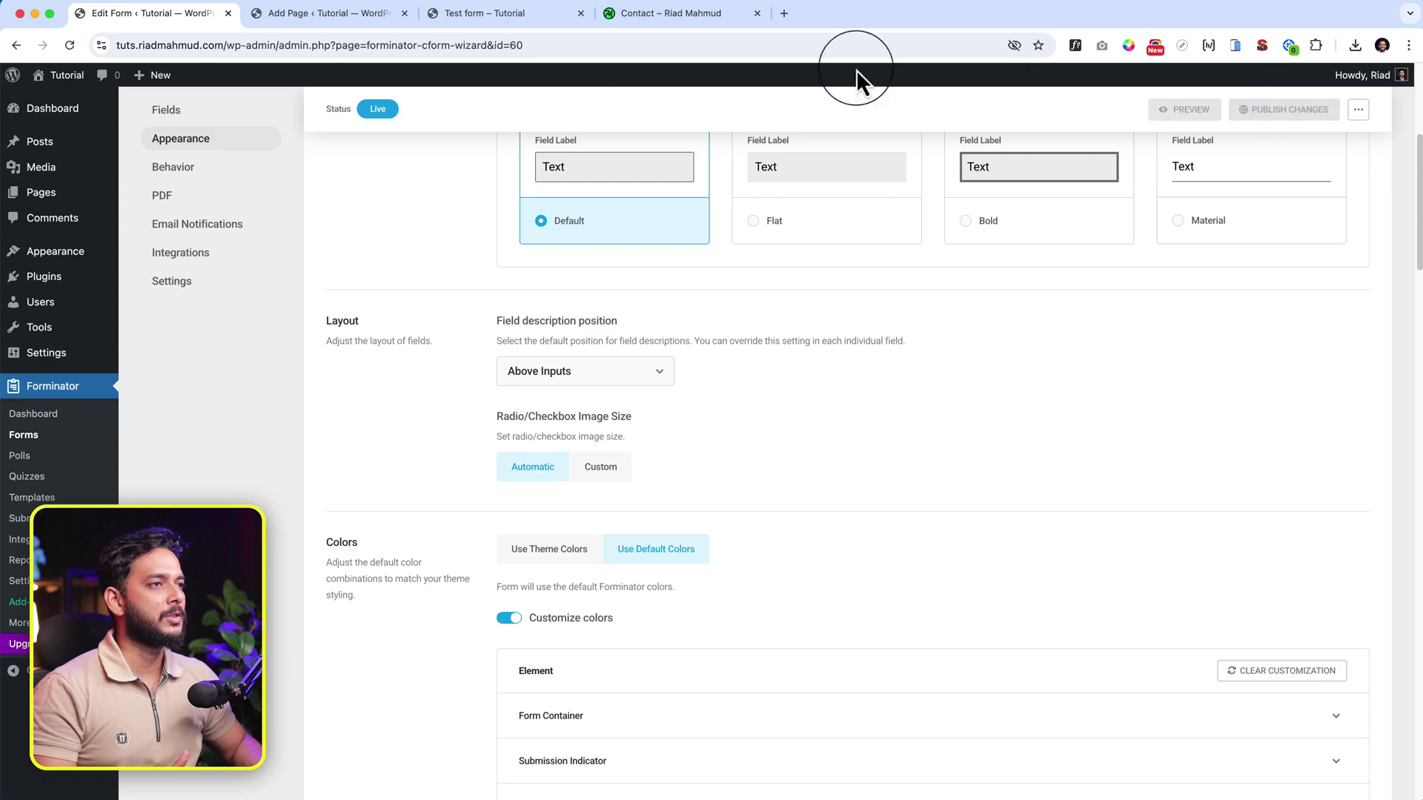
# Reload the published Test form page and check the styling of its fields down to the Submit appointment button.
pyautogui.click(484, 17)
pyautogui.click(503, 46)
pyautogui.press('Return')
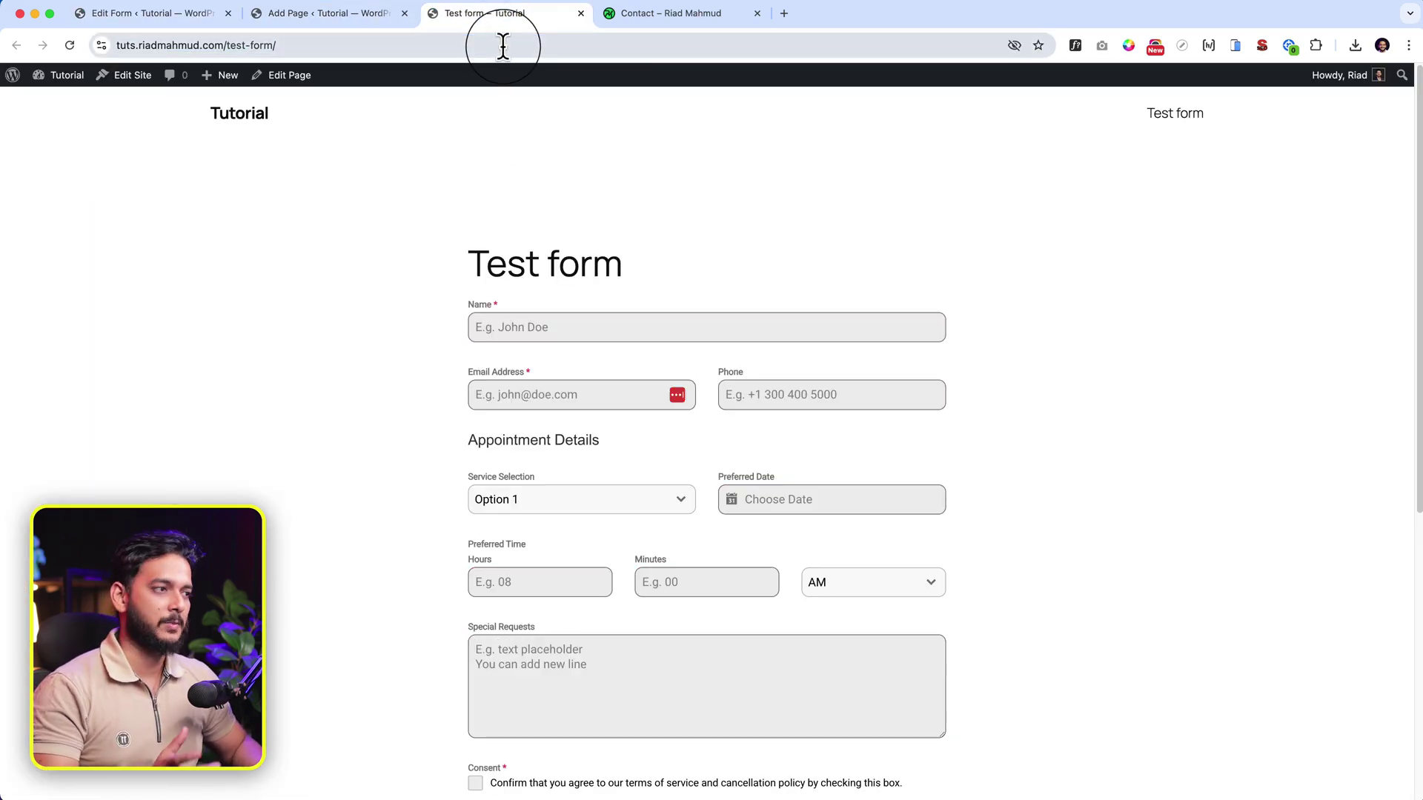
pyautogui.scroll(-5, 459, 46)
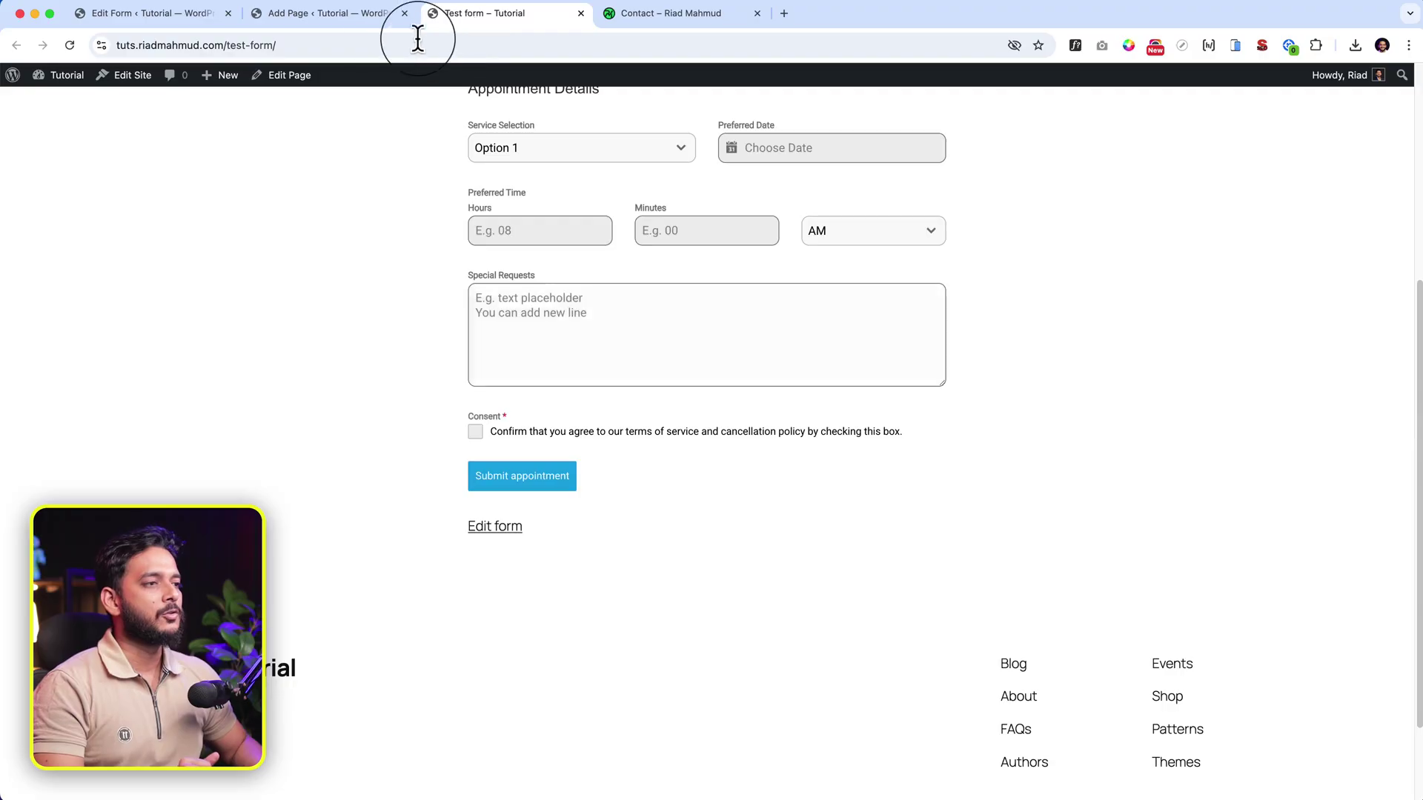
# Go back to the form editor's appearance settings and expand the Input and Textarea font options.
pyautogui.click(211, 15)
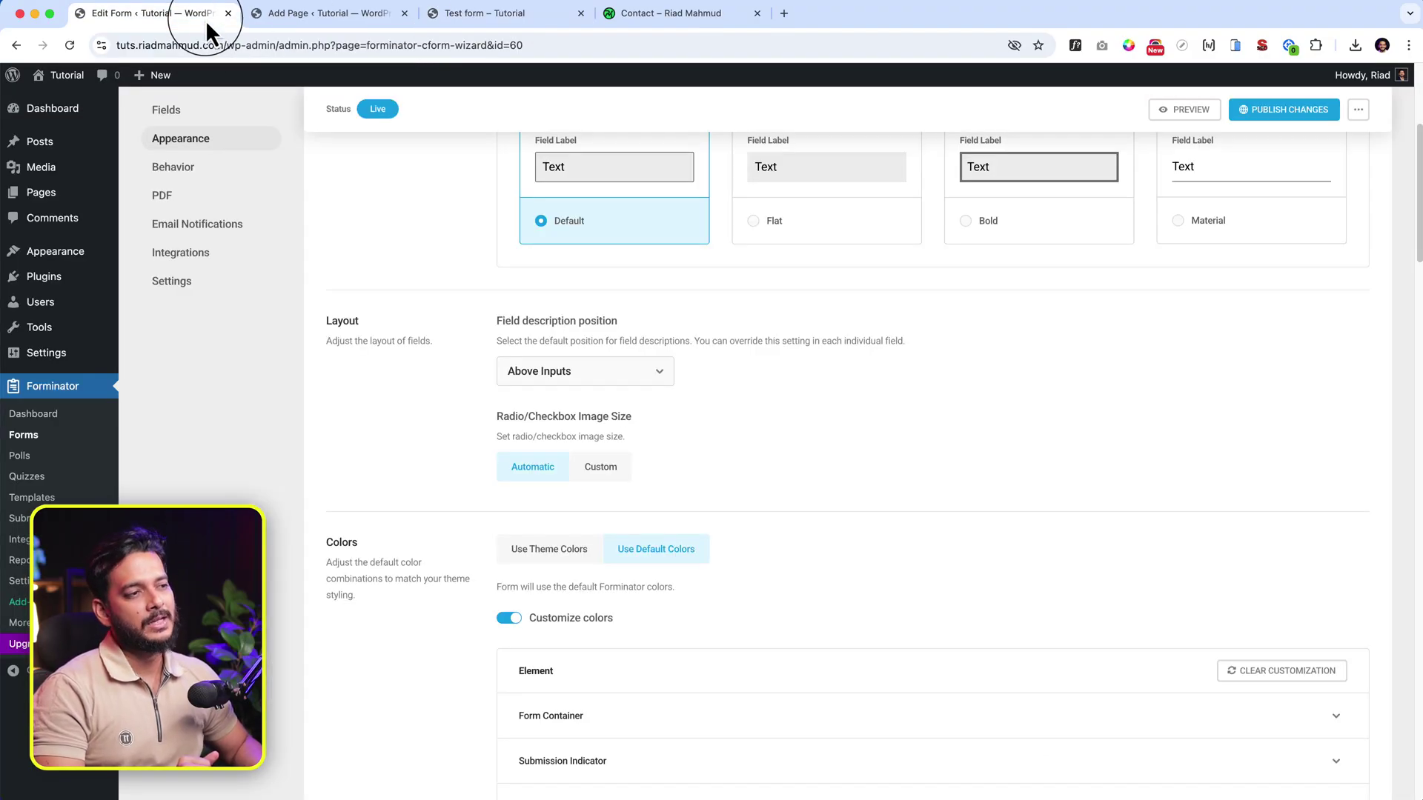
pyautogui.scroll(-5, 815, 445)
pyautogui.scroll(-10, 429, 445)
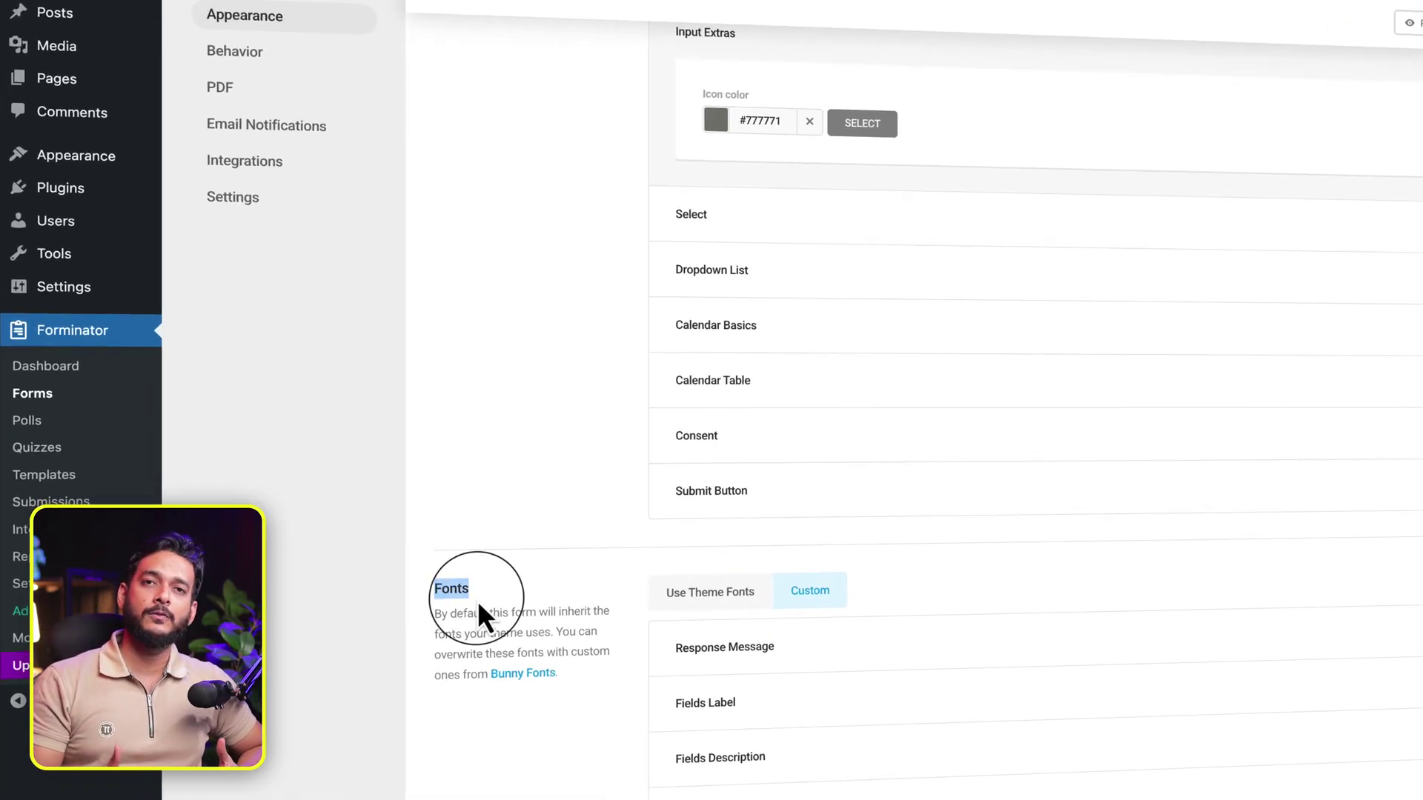
pyautogui.scroll(-6, 479, 605)
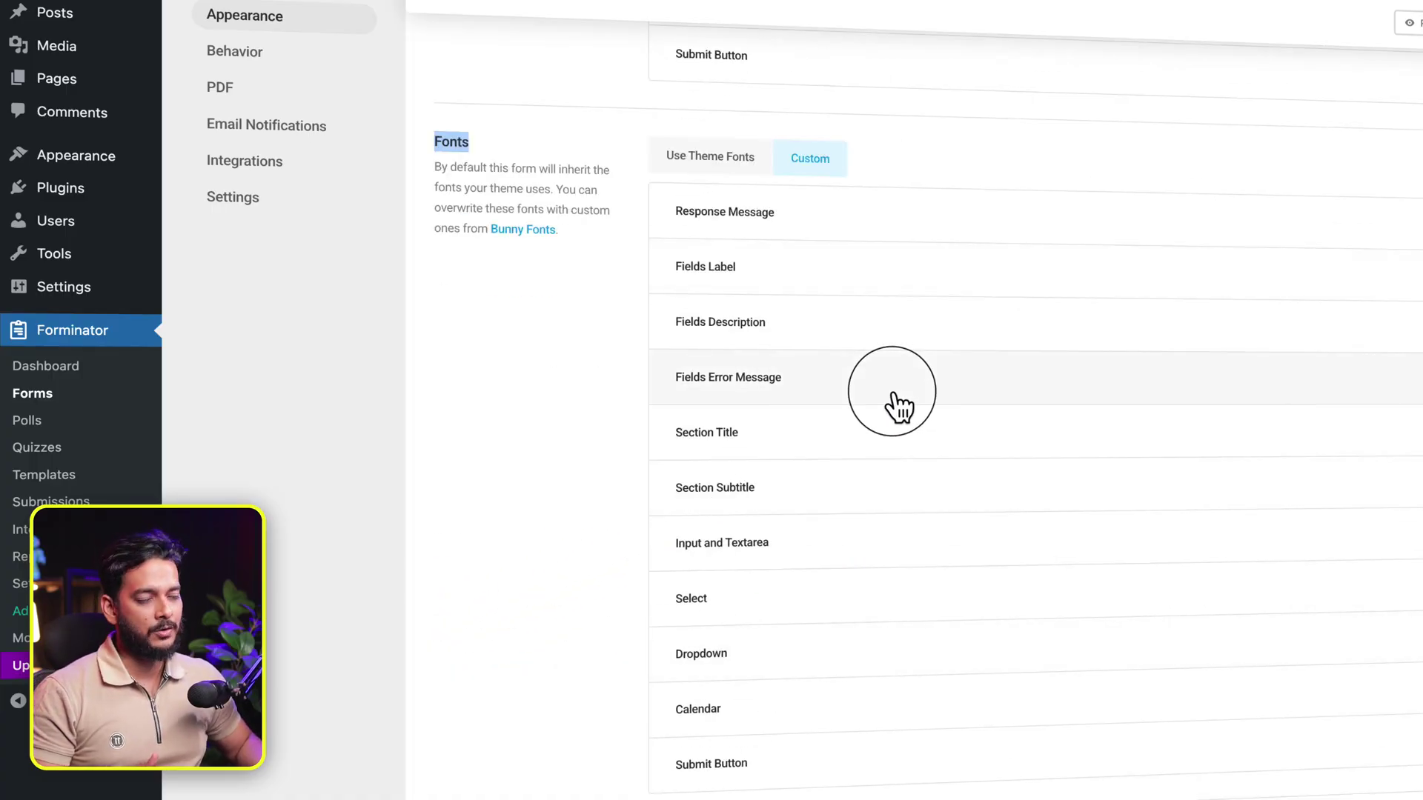
pyautogui.click(857, 547)
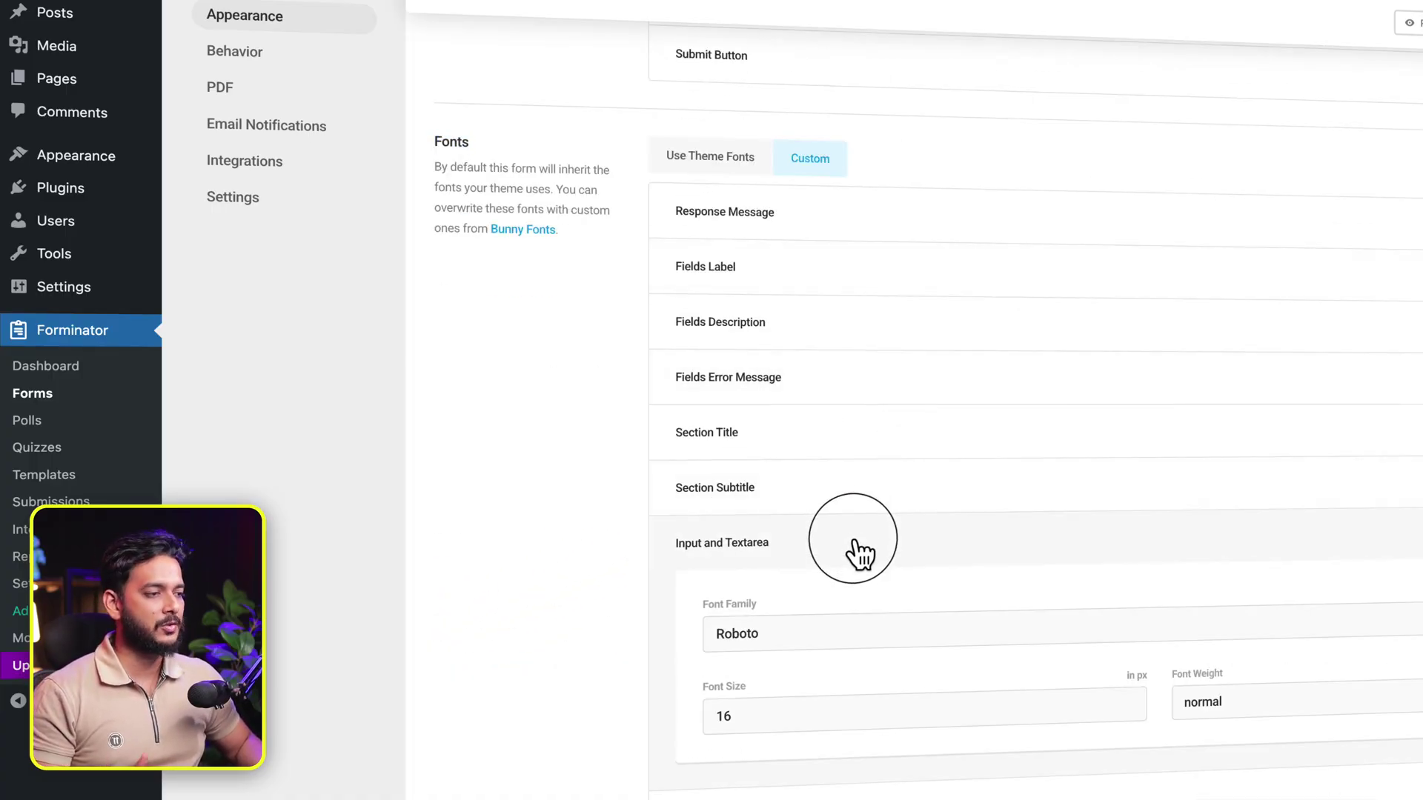
# Browse the available font families for Input and Textarea and close the list without choosing another font.
pyautogui.scroll(-1, 855, 579)
pyautogui.click(862, 603)
pyautogui.scroll(-7, 859, 593)
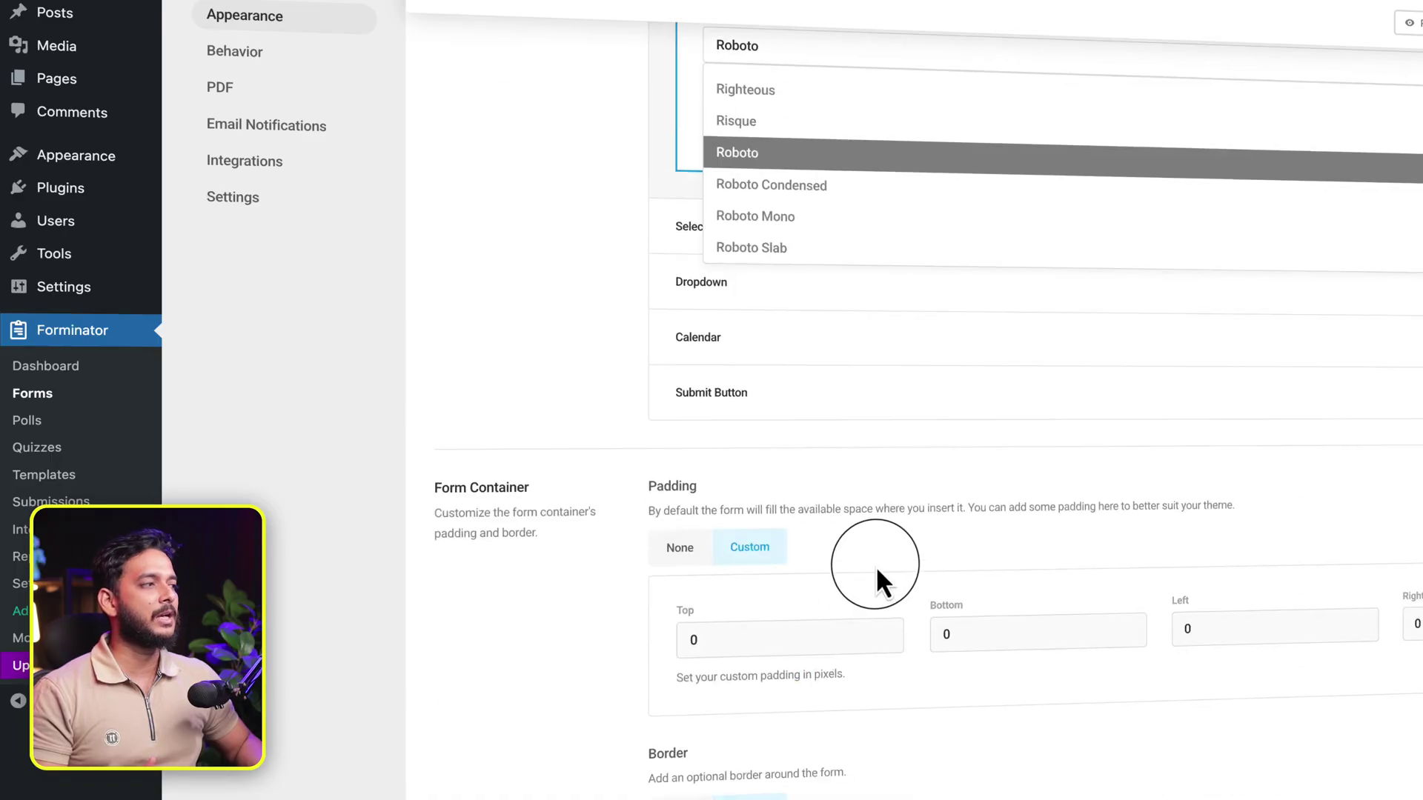
pyautogui.scroll(3, 1008, 392)
pyautogui.scroll(-6, 1022, 381)
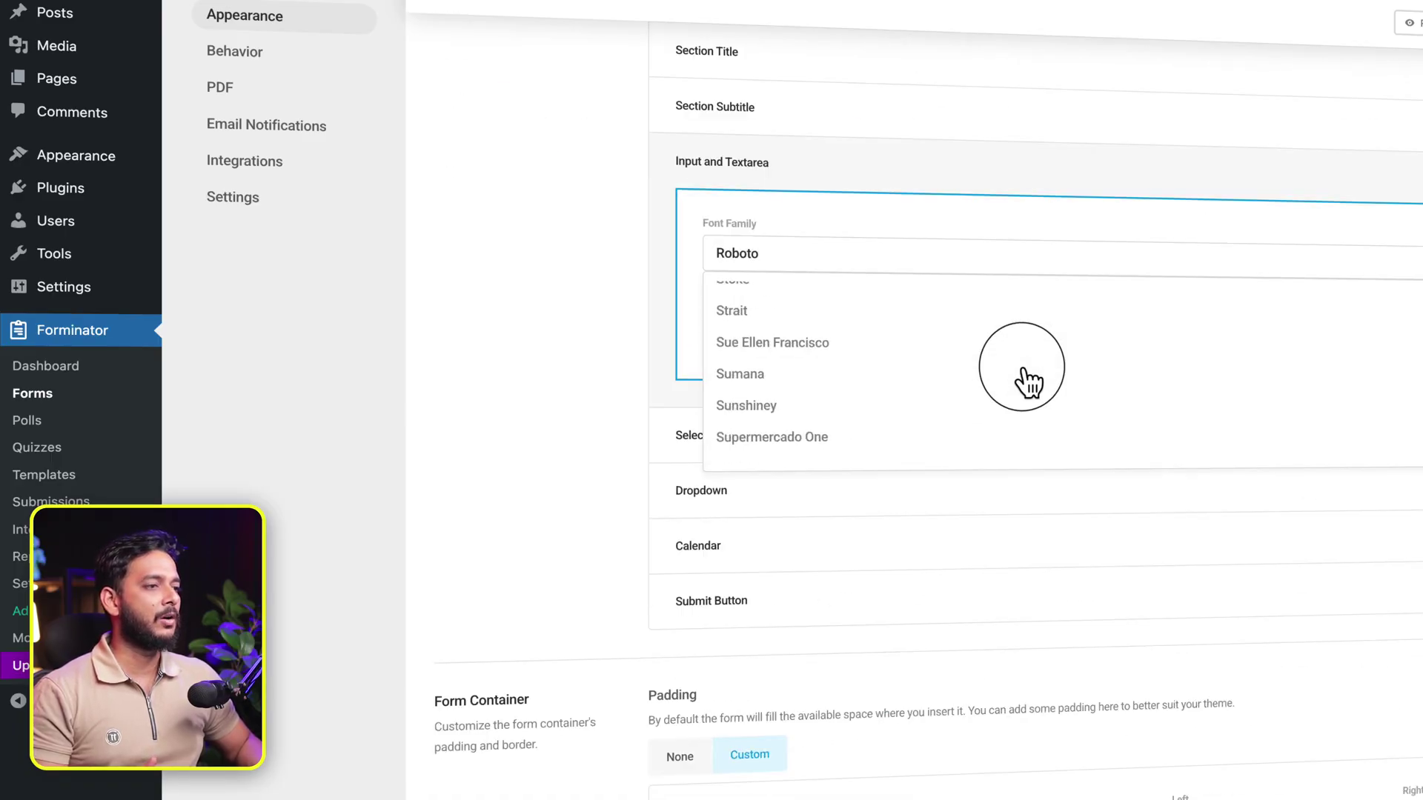
pyautogui.scroll(15, 1024, 370)
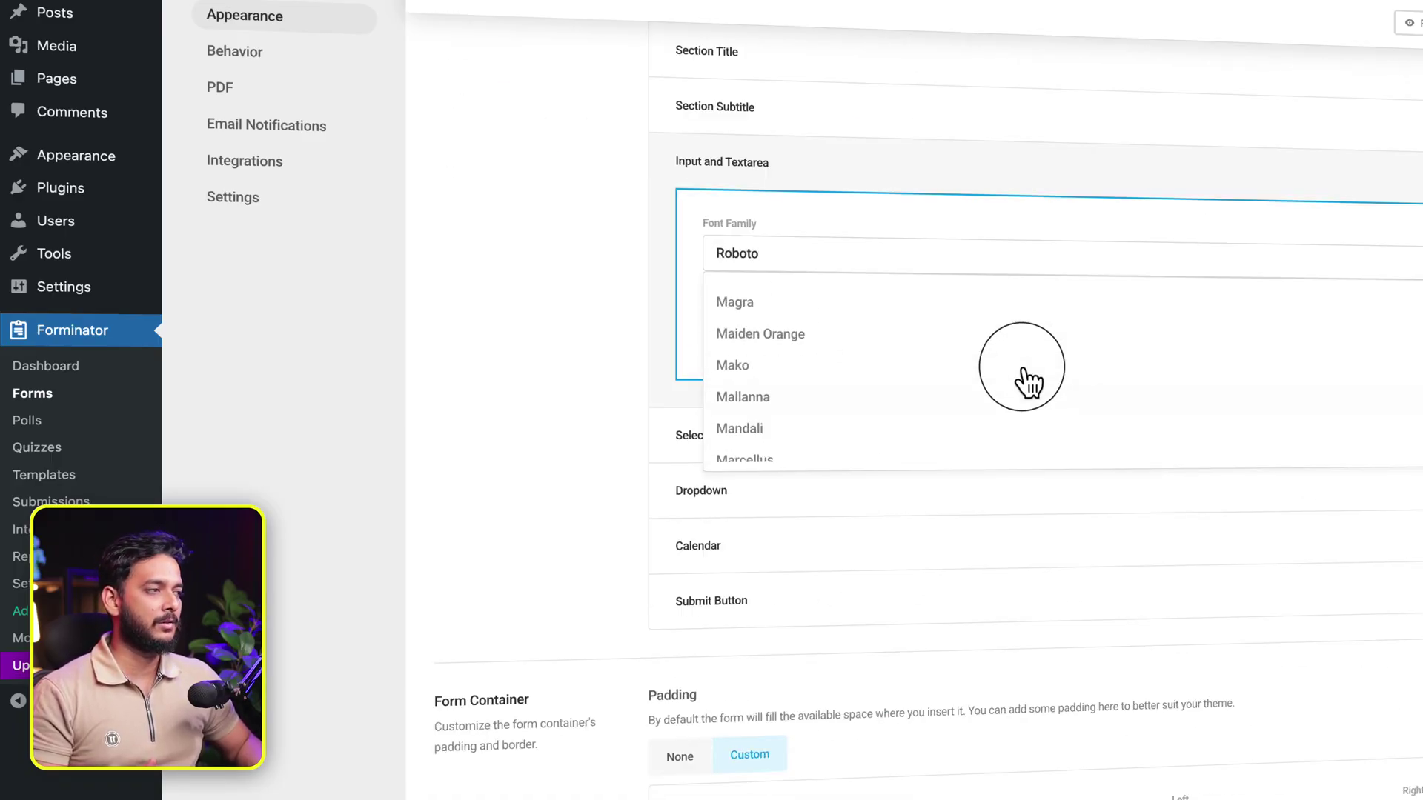
pyautogui.scroll(10, 1024, 377)
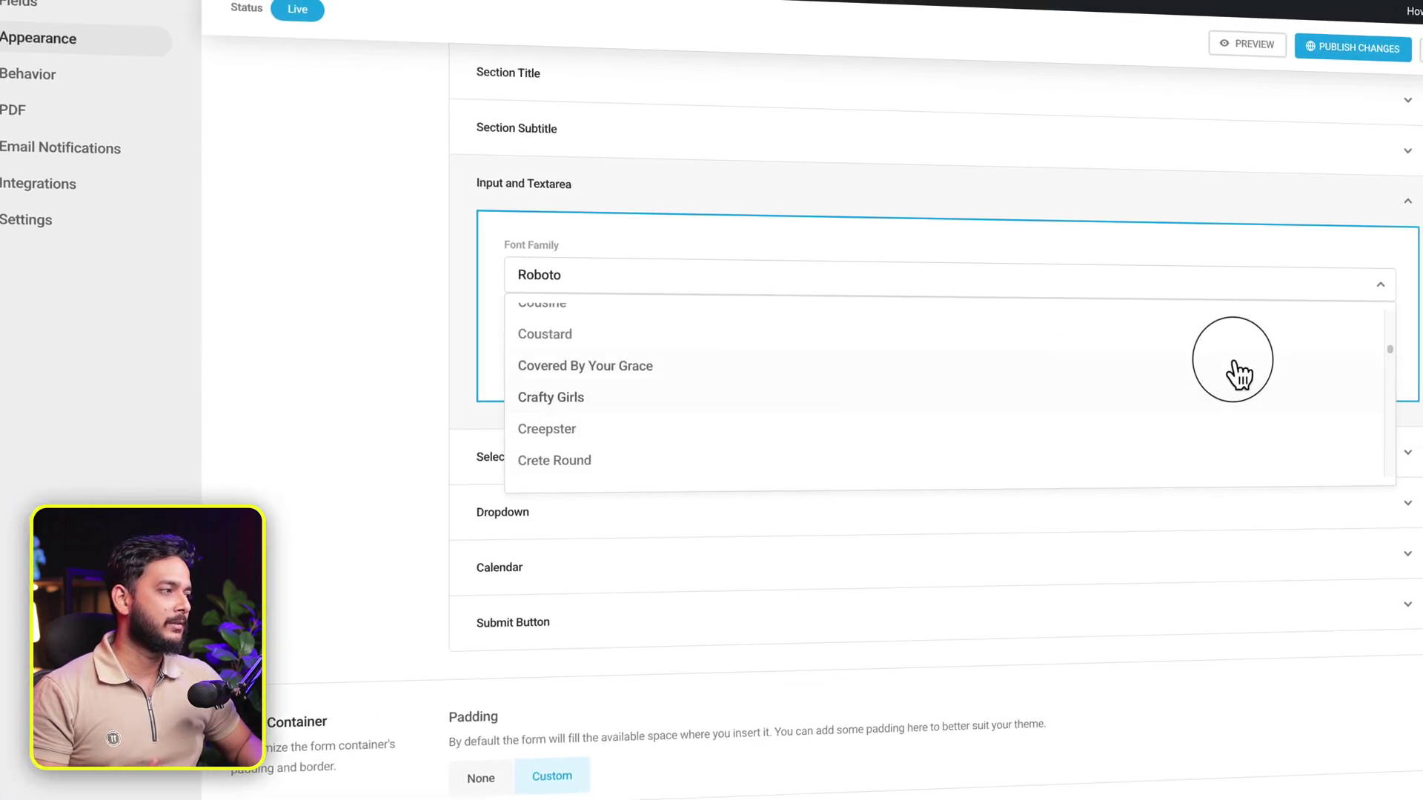
pyautogui.moveTo(1390, 354); pyautogui.dragTo(1397, 319)
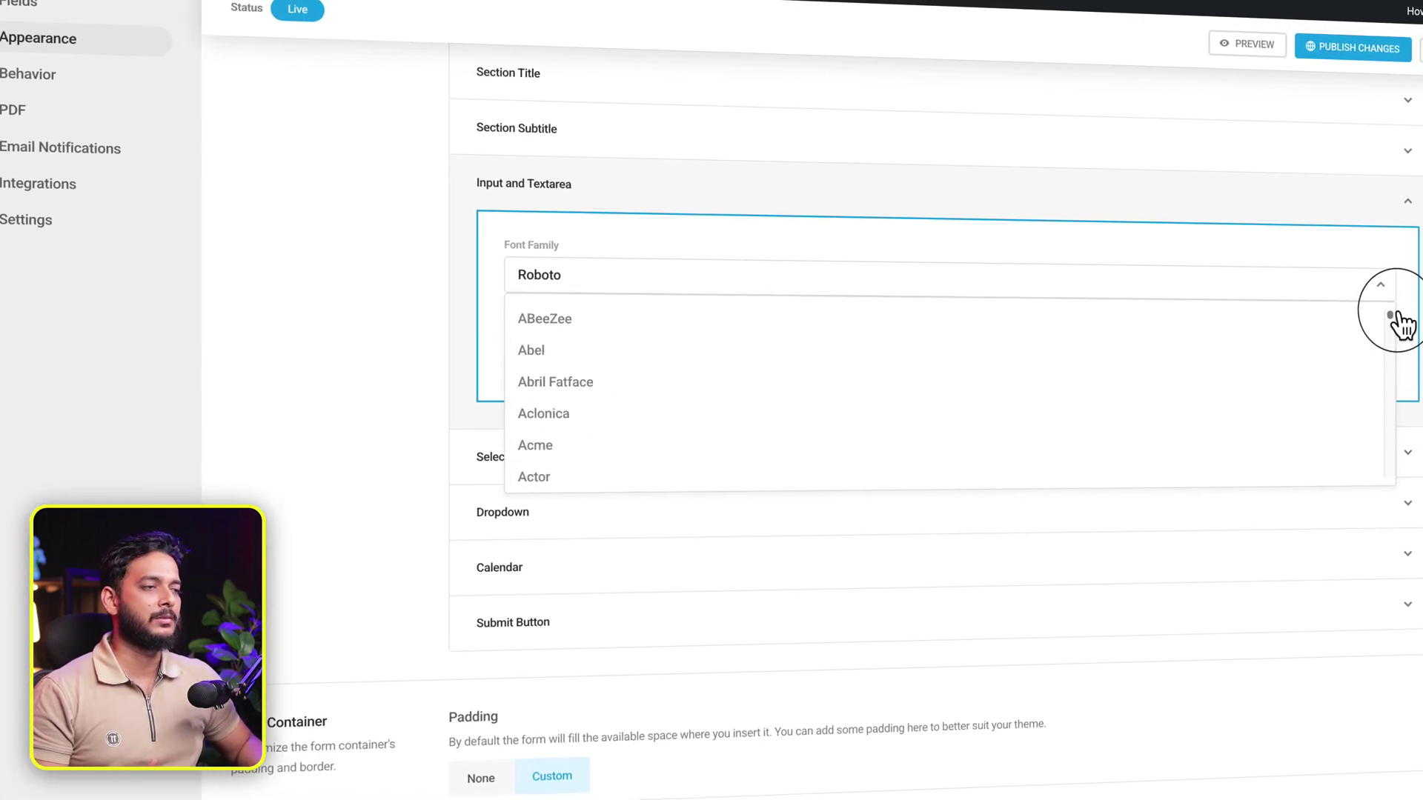
pyautogui.click(462, 317)
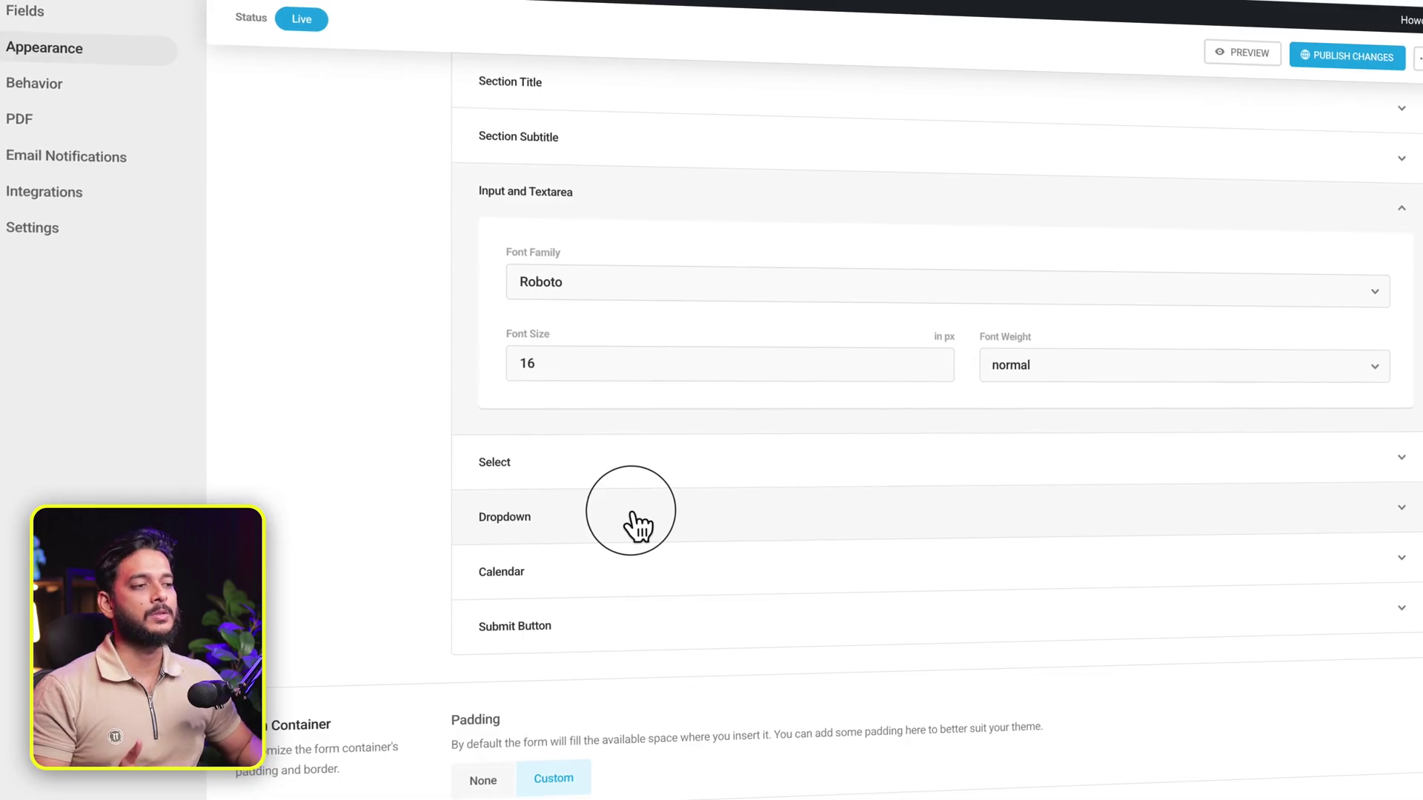
# Expand the Section Title, Fields Error Message and Fields Description font settings to view their options.
pyautogui.scroll(6, 708, 545)
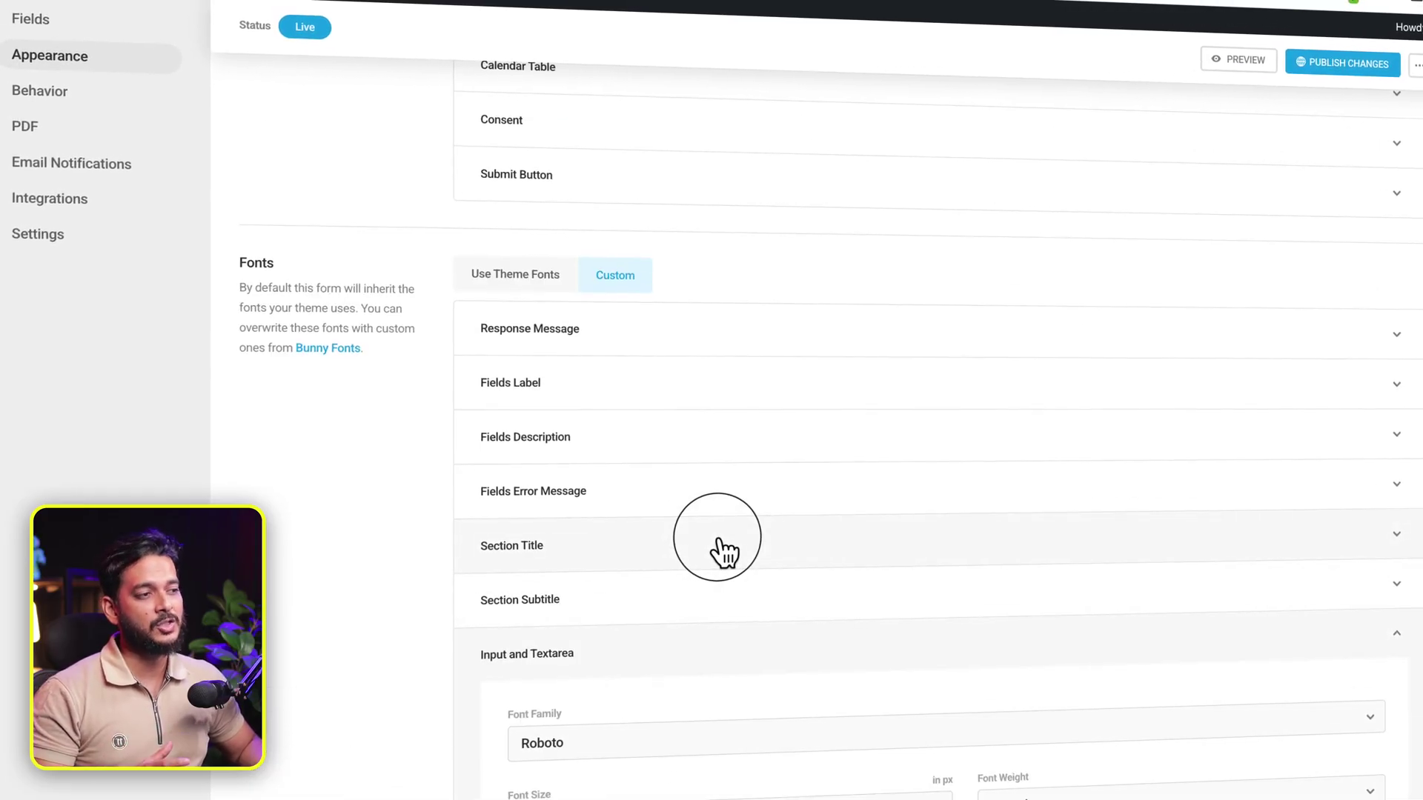
pyautogui.click(719, 544)
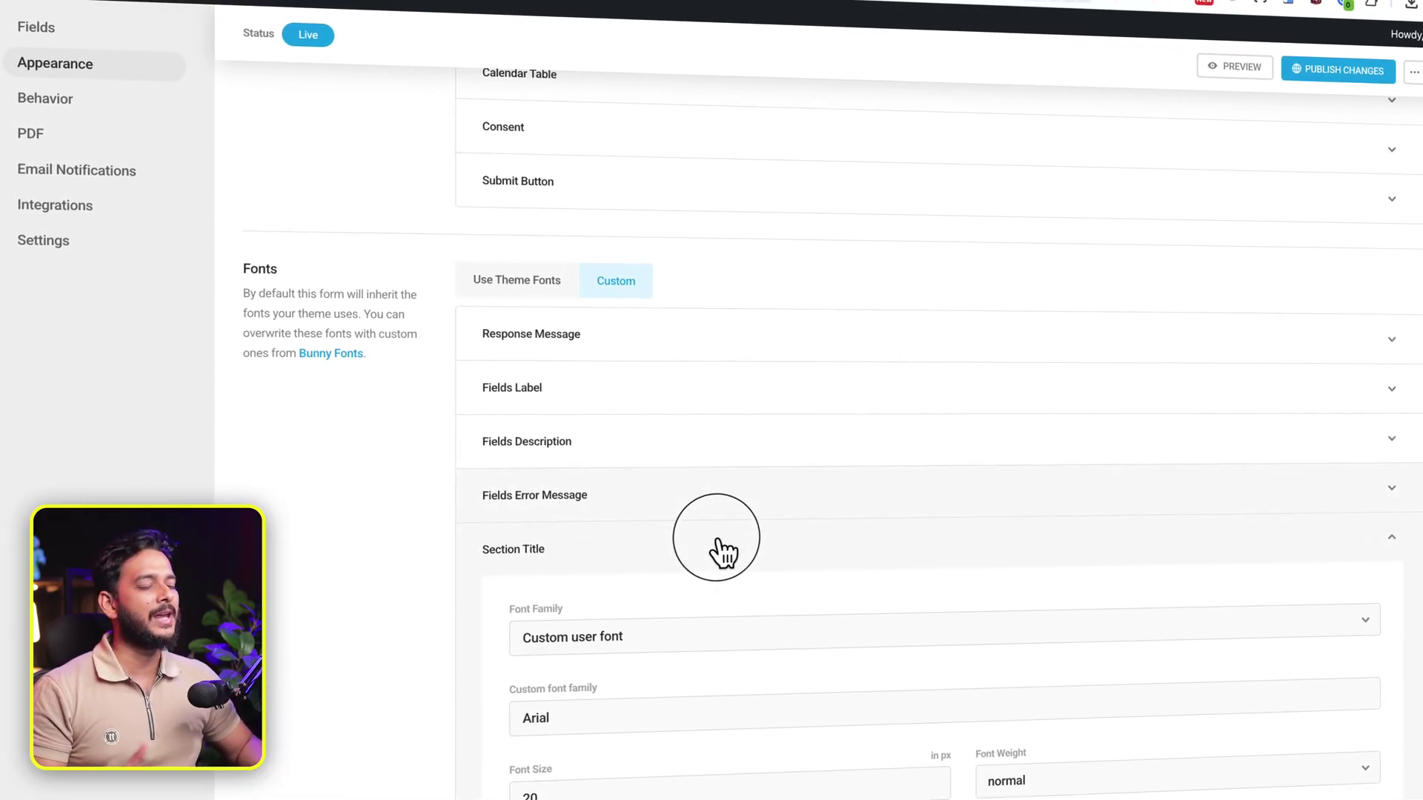
pyautogui.click(713, 498)
pyautogui.click(714, 444)
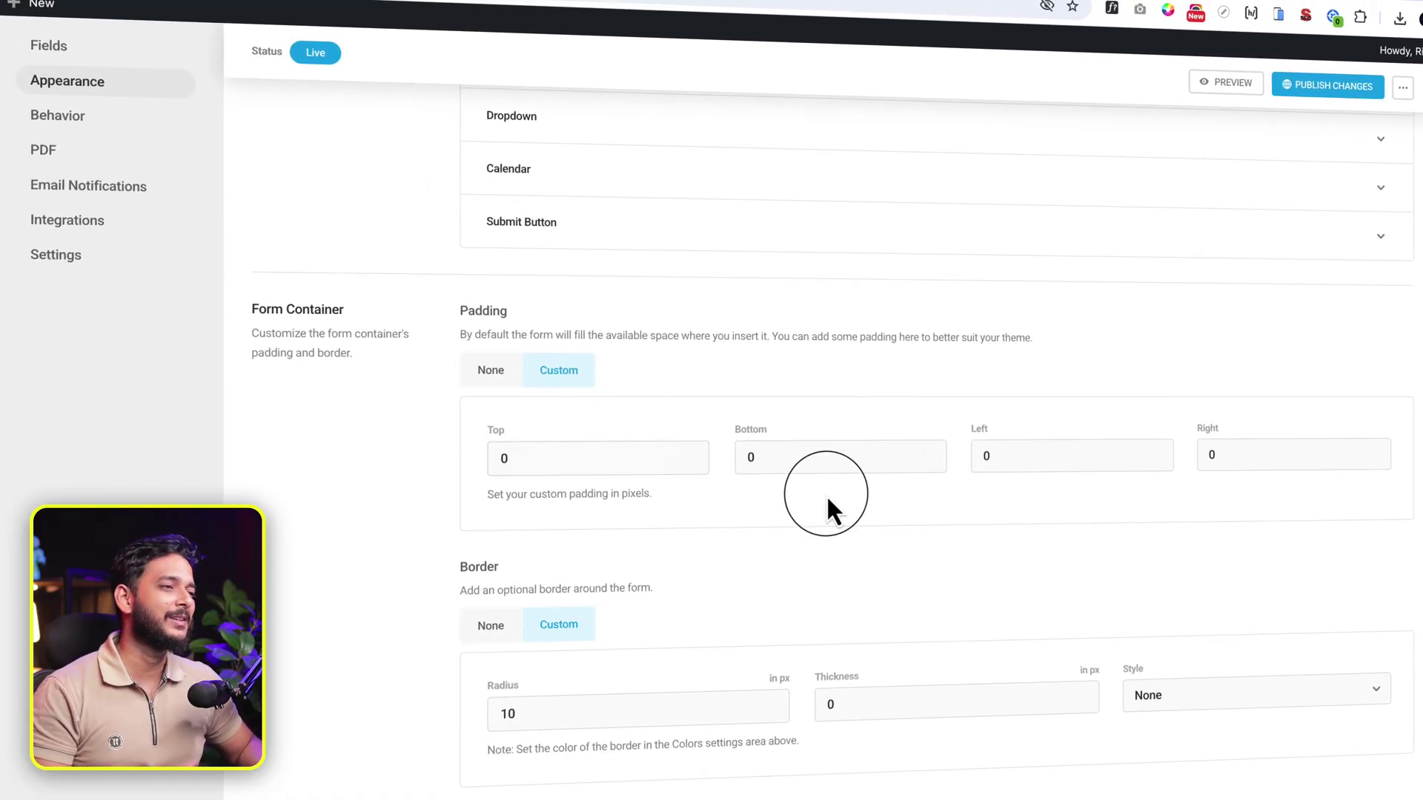
# Review the Form Container and Field Container settings, and enable custom CSS for the form.
pyautogui.scroll(-5, 826, 495)
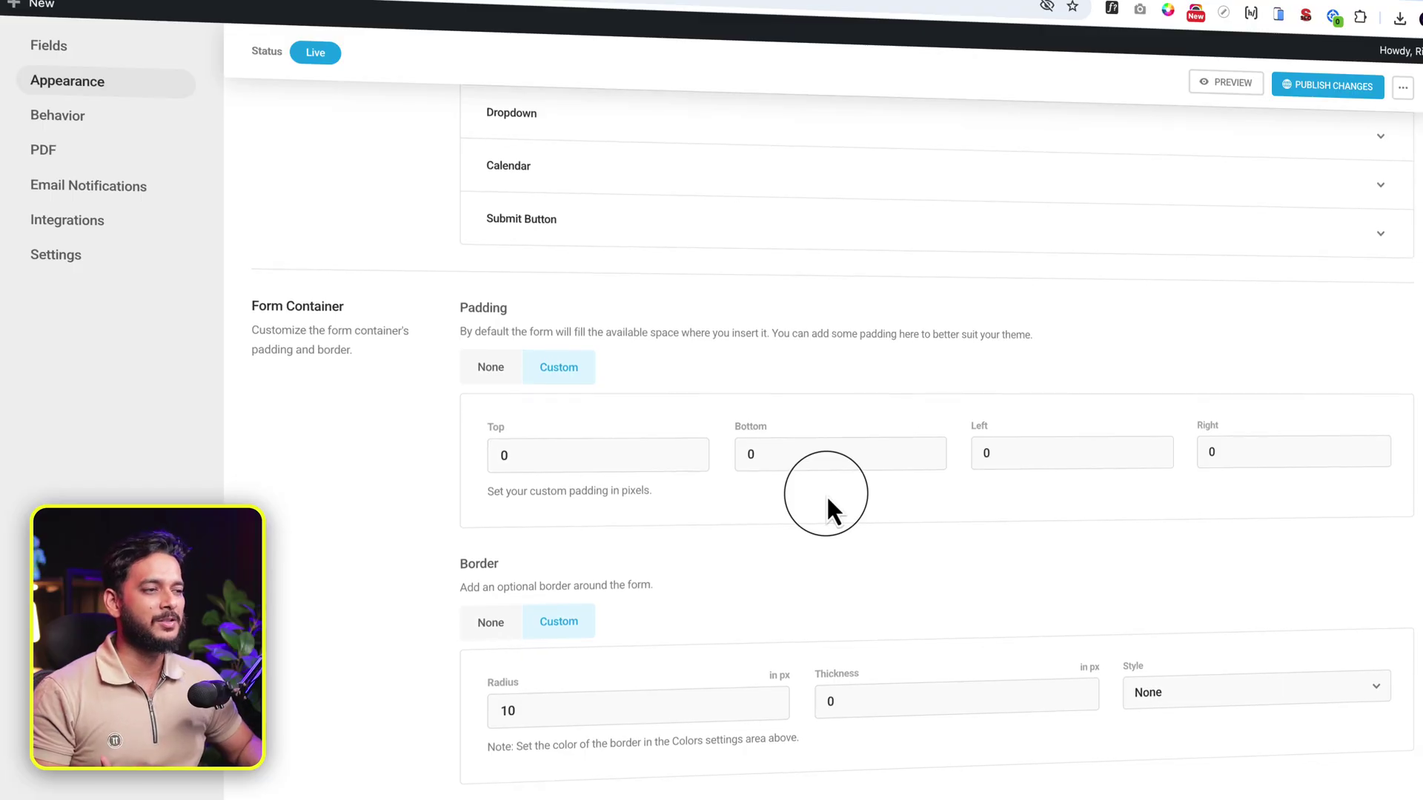
pyautogui.scroll(-3, 749, 522)
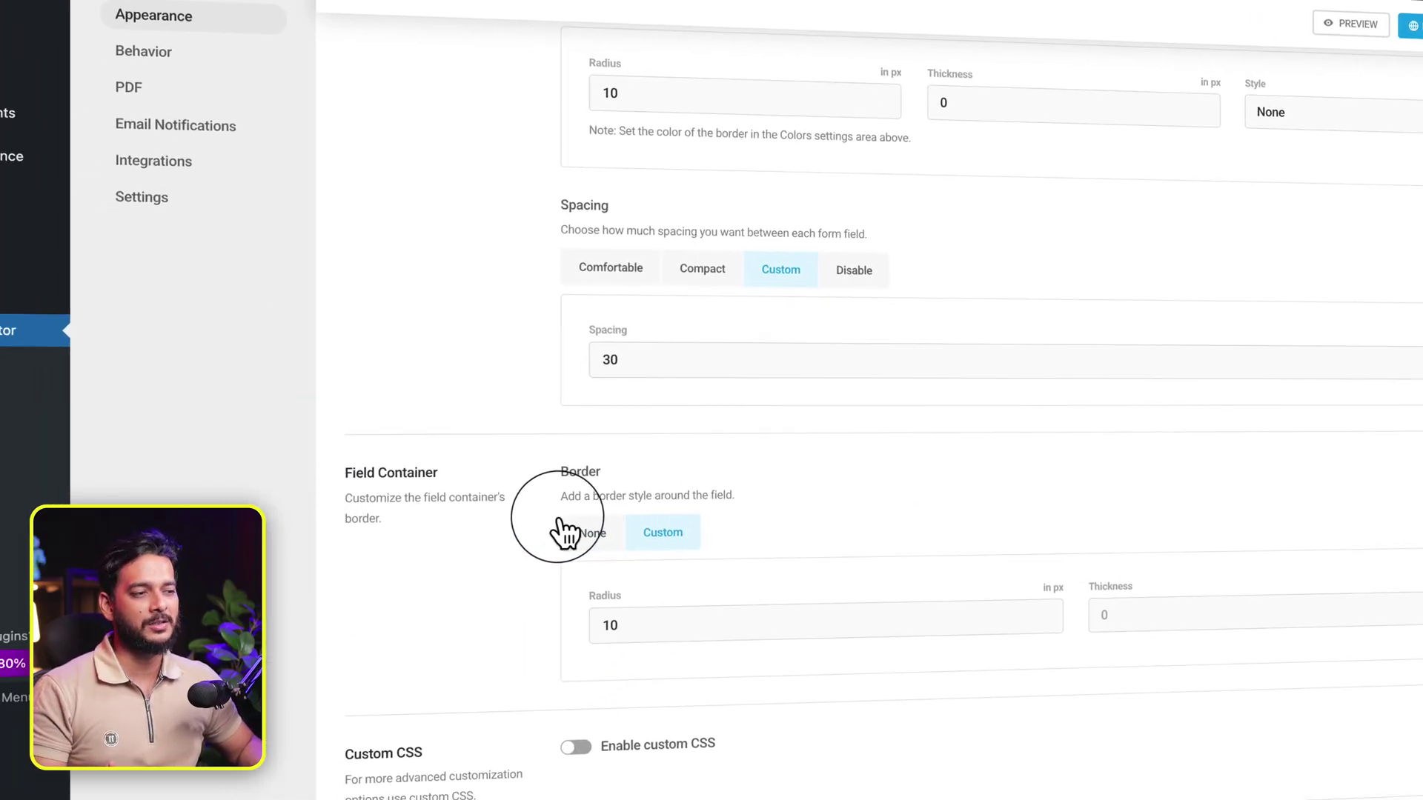
pyautogui.scroll(-4, 558, 528)
pyautogui.click(575, 465)
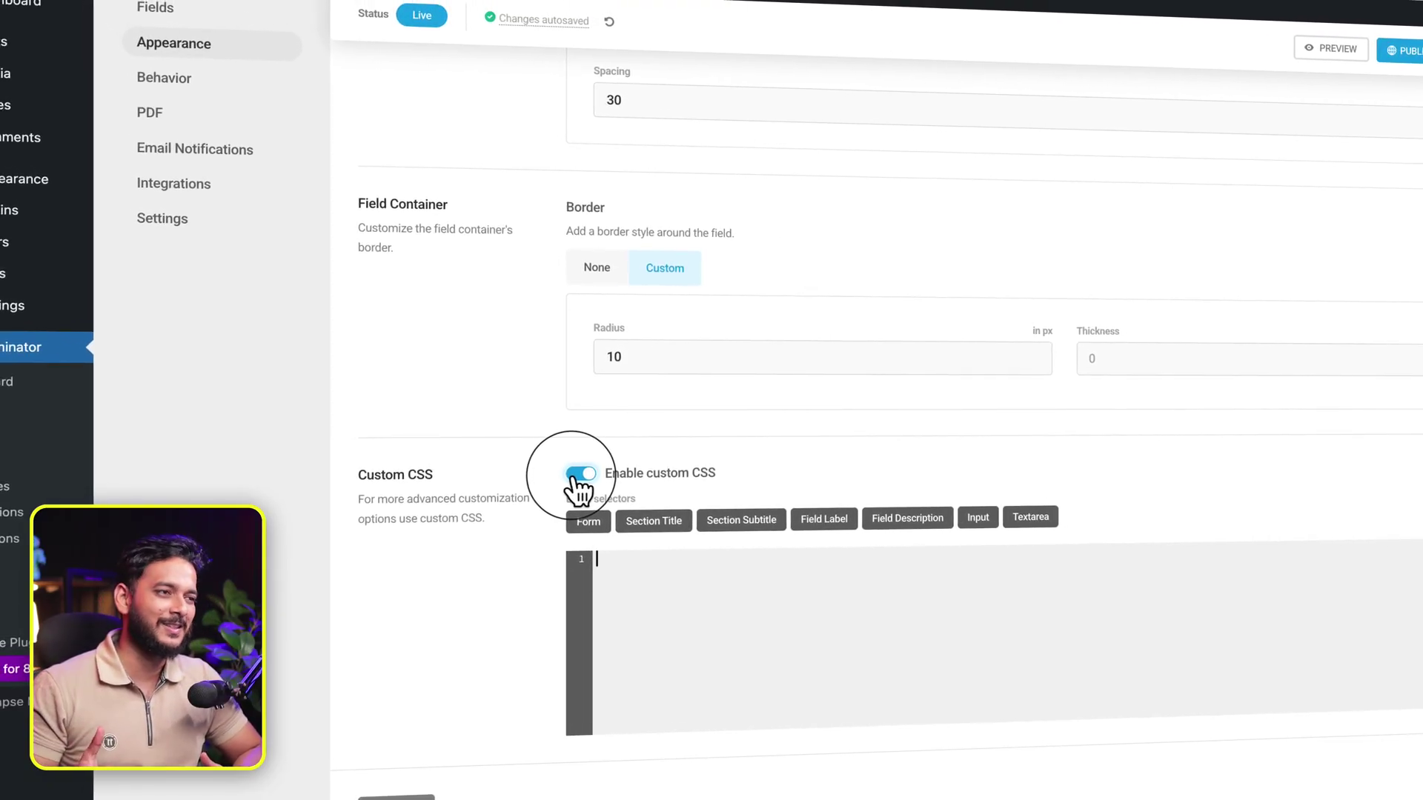
# Open the booking form's Behavior settings.
pyautogui.scroll(15, 577, 489)
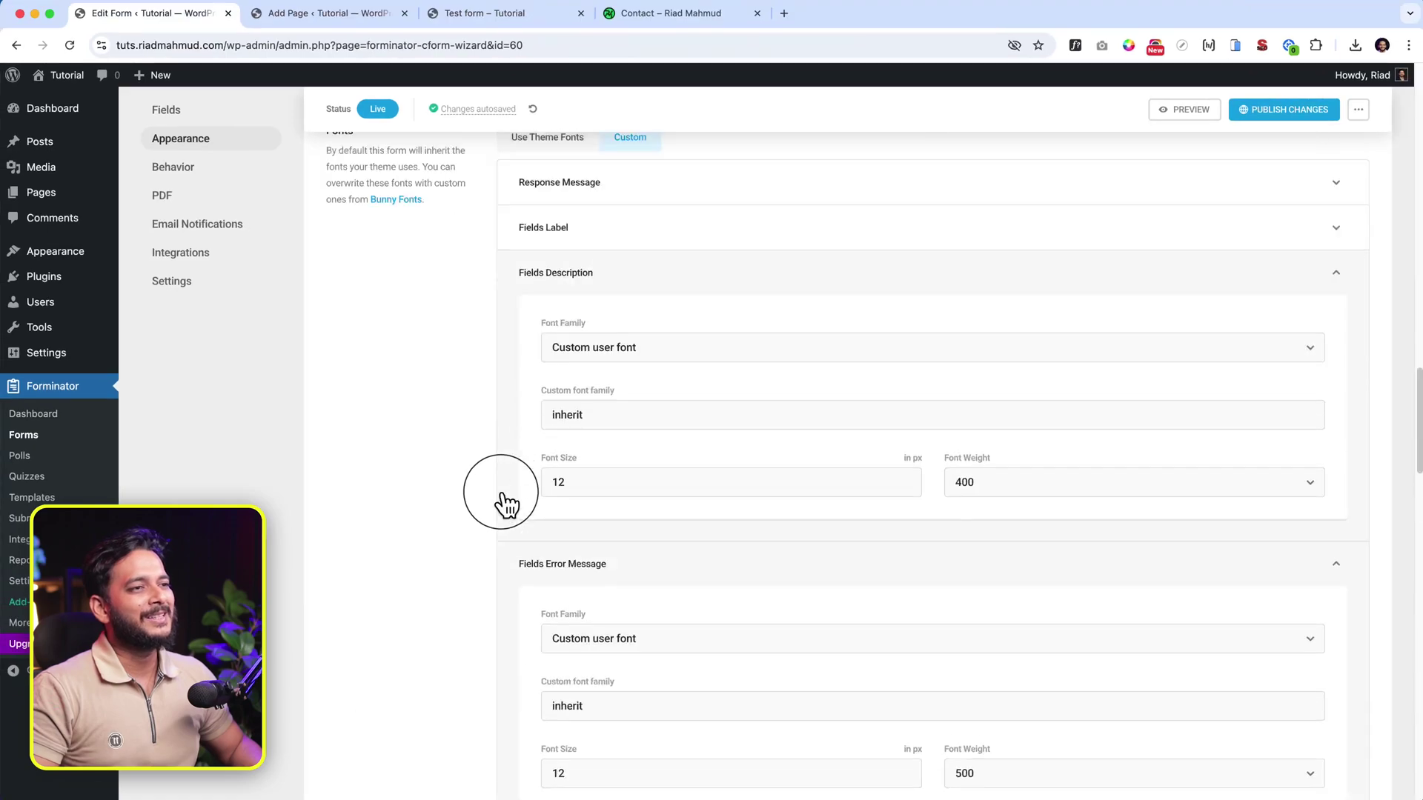
pyautogui.scroll(10, 363, 355)
pyautogui.click(189, 172)
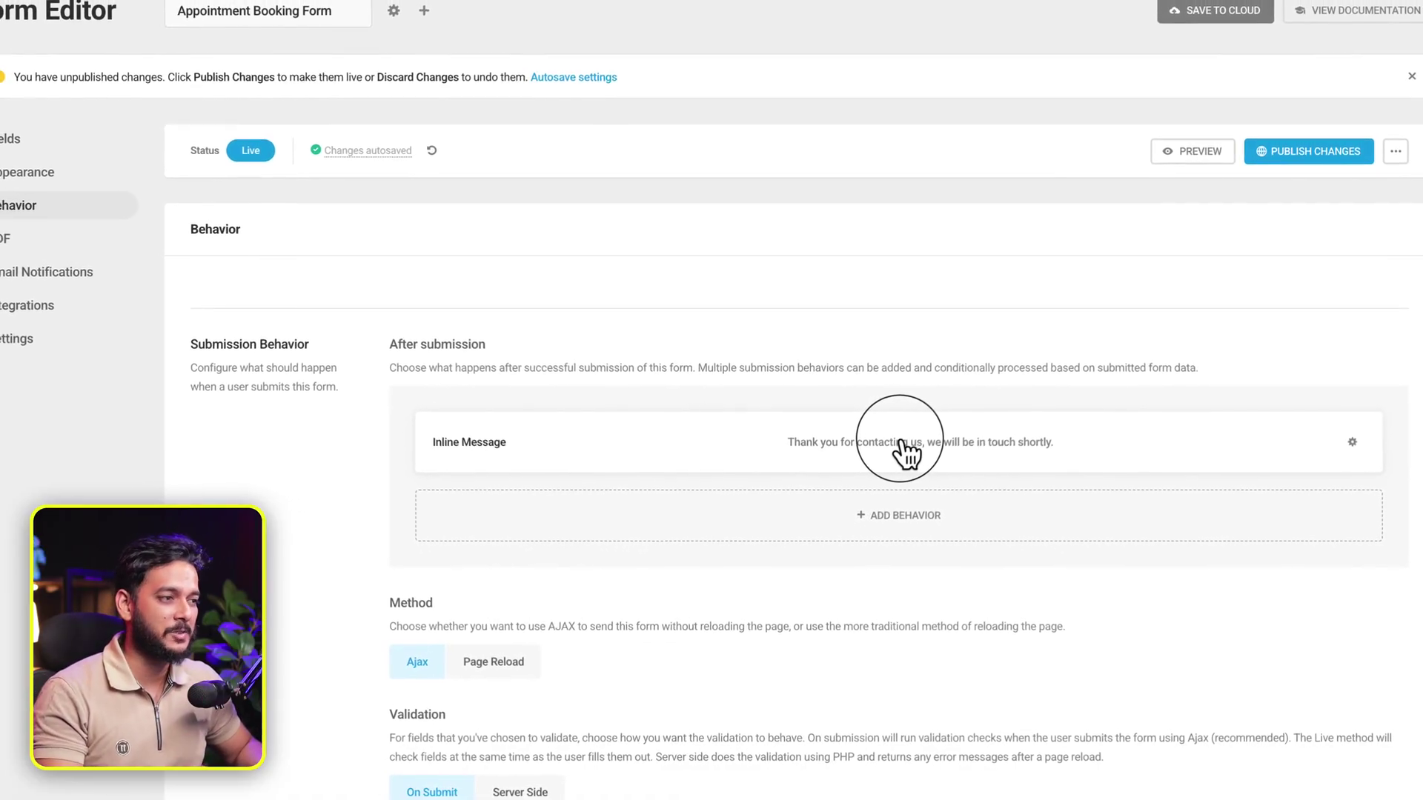
# Open the Inline Message submission behavior, review its Redirect user to a URL and Hide form options, and close it without applying.
pyautogui.click(903, 444)
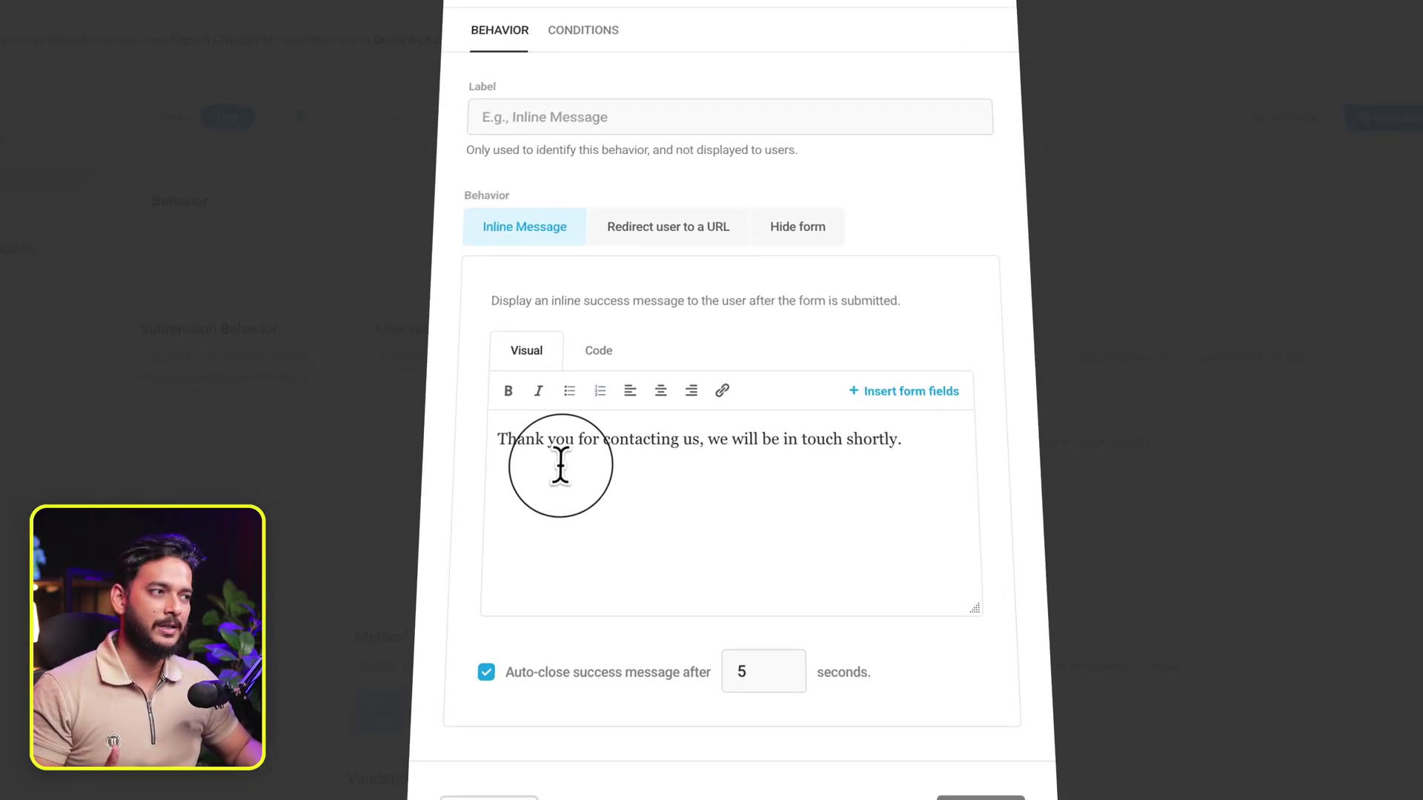
pyautogui.click(663, 227)
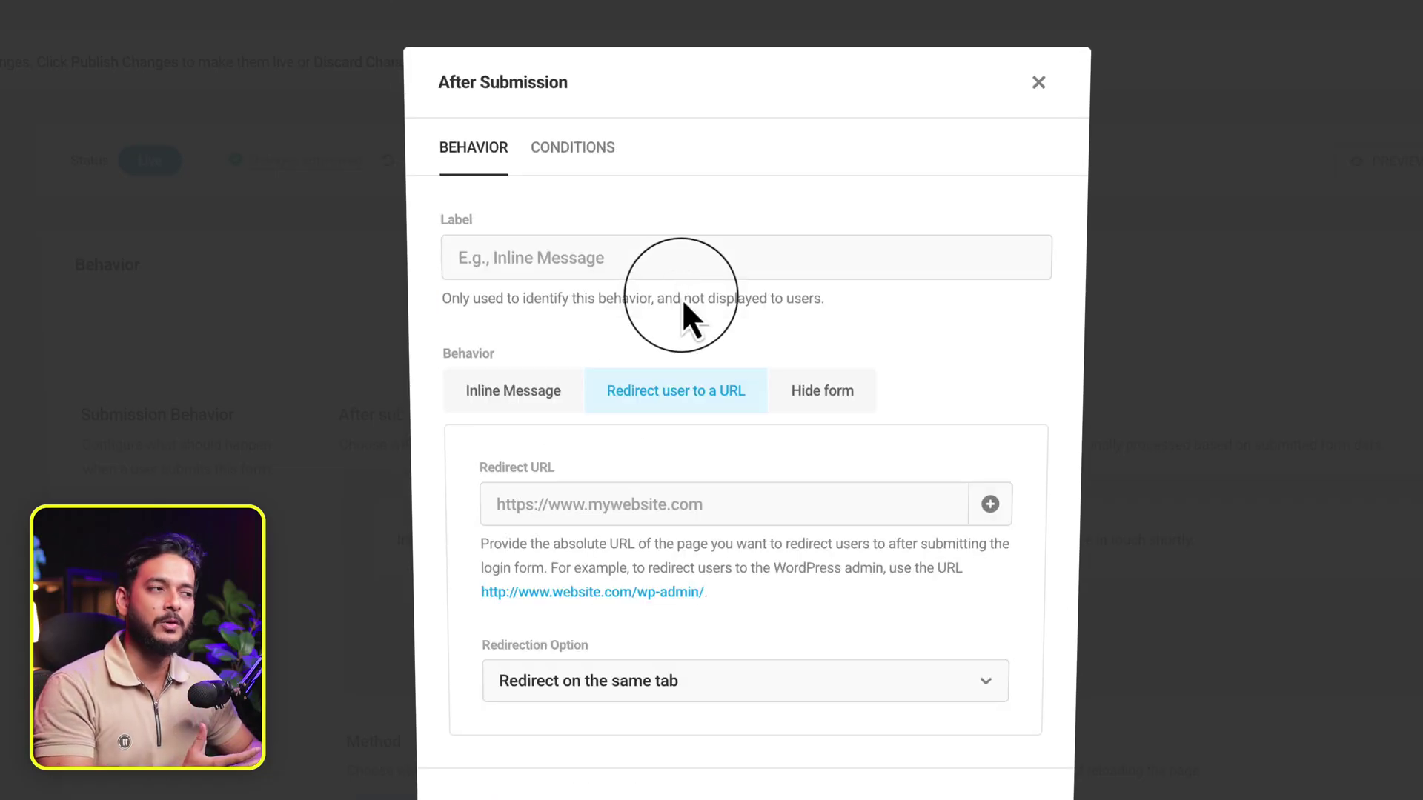
pyautogui.click(808, 404)
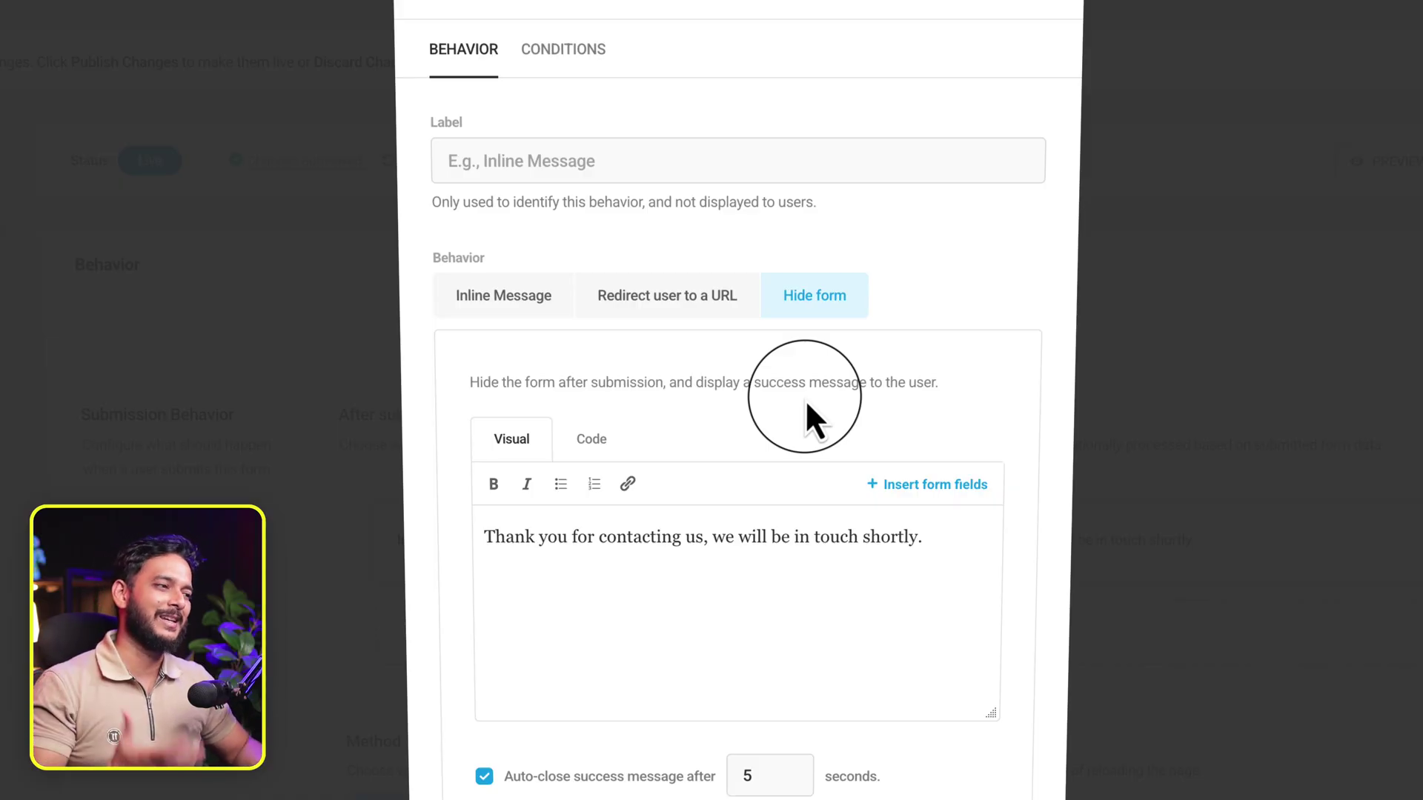
pyautogui.click(673, 308)
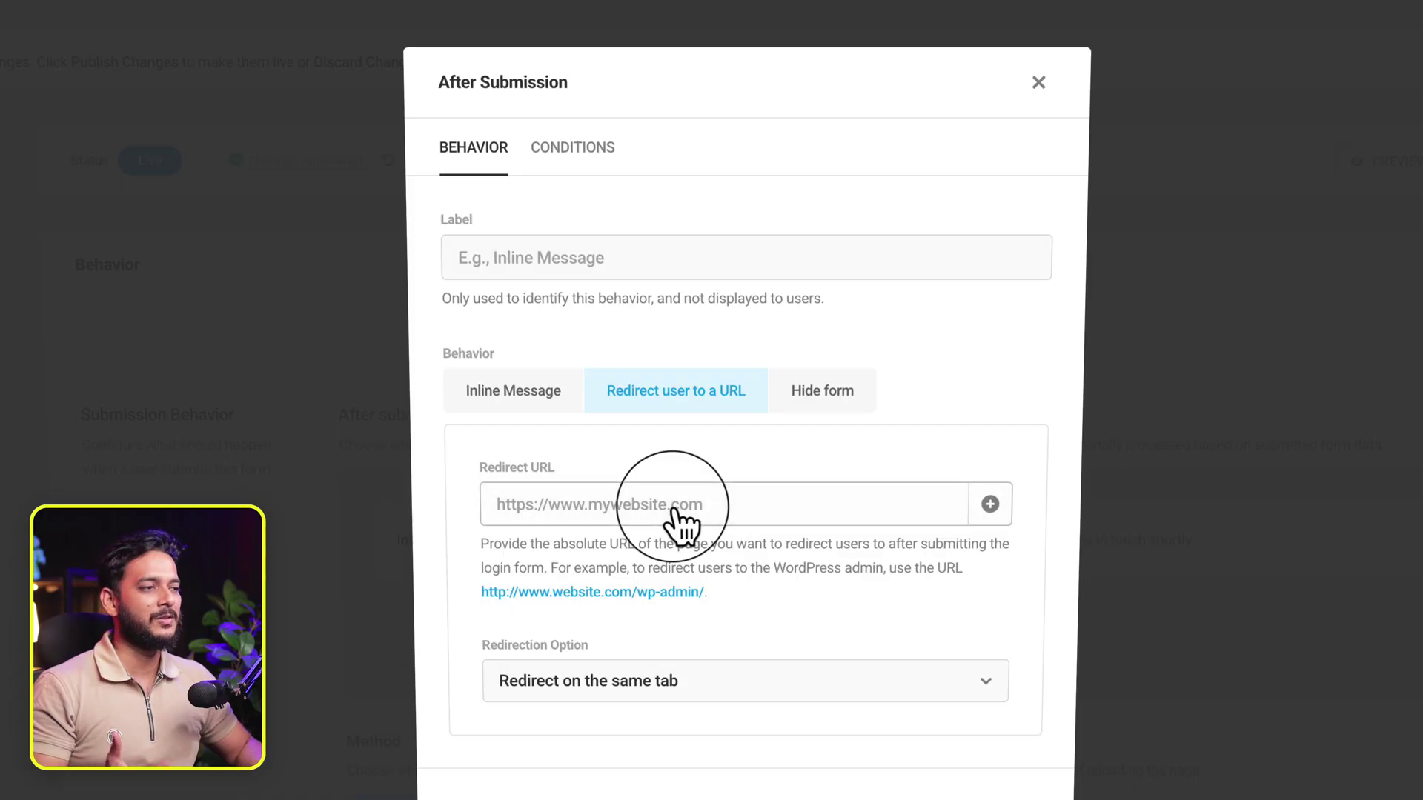
pyautogui.click(990, 504)
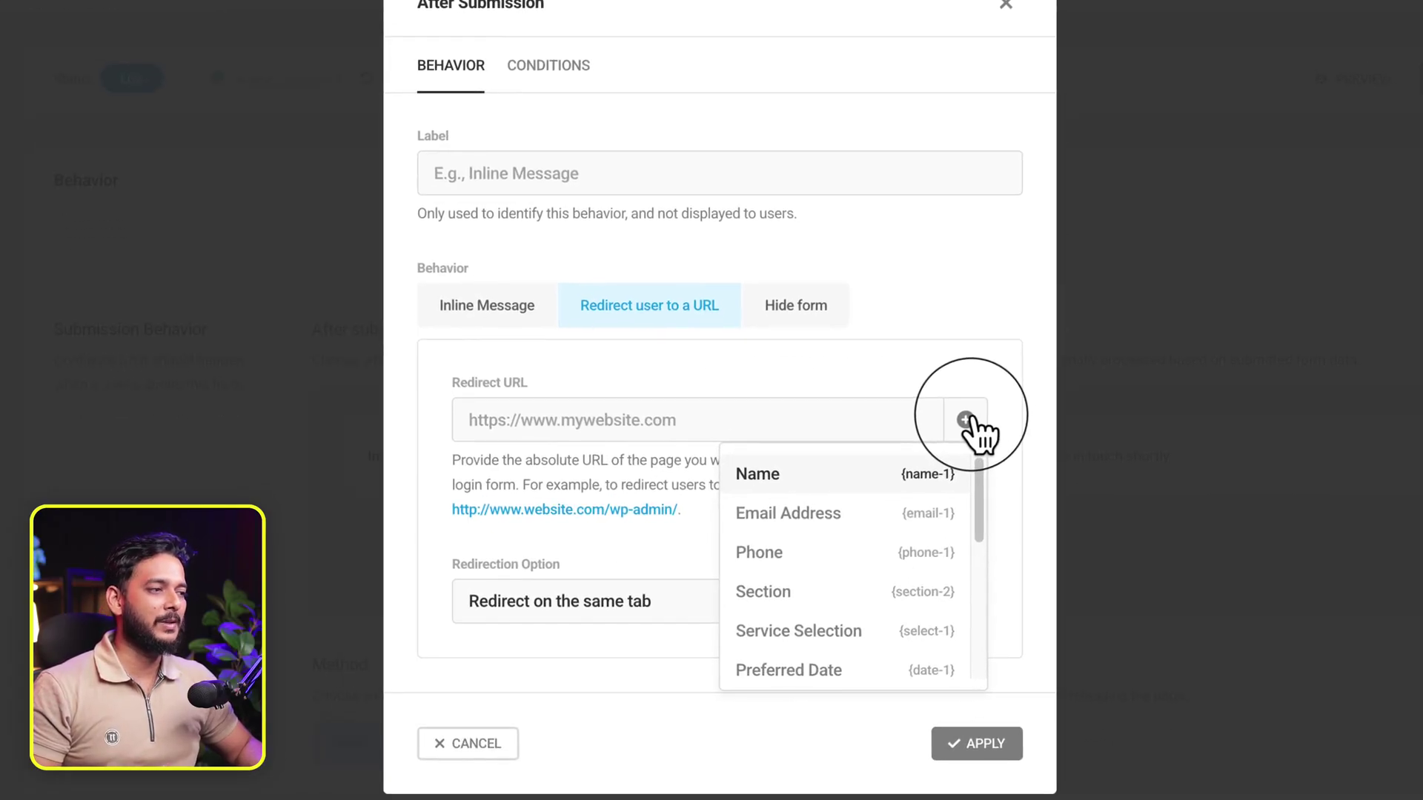
pyautogui.scroll(-3, 837, 585)
pyautogui.scroll(-2, 838, 585)
pyautogui.click(645, 454)
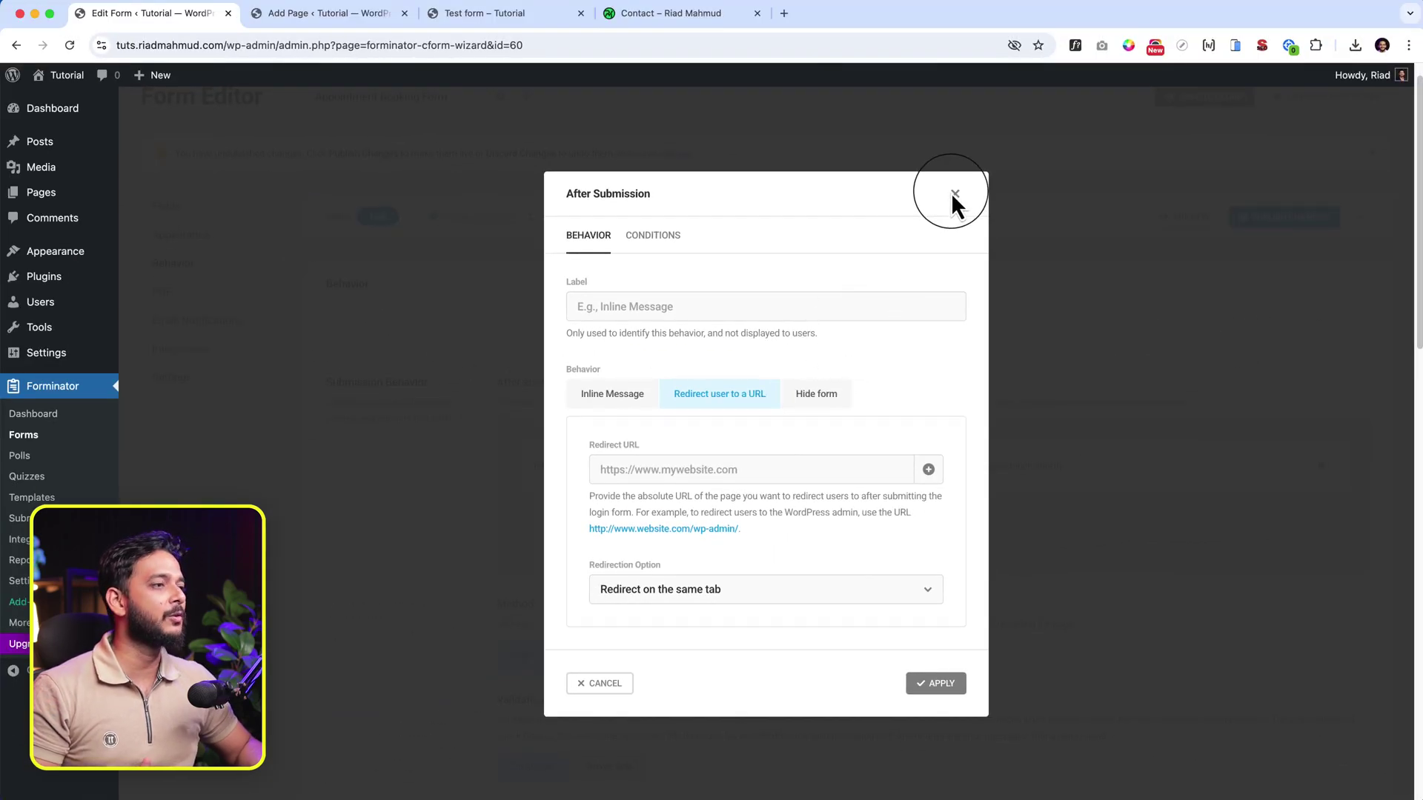
pyautogui.click(979, 69)
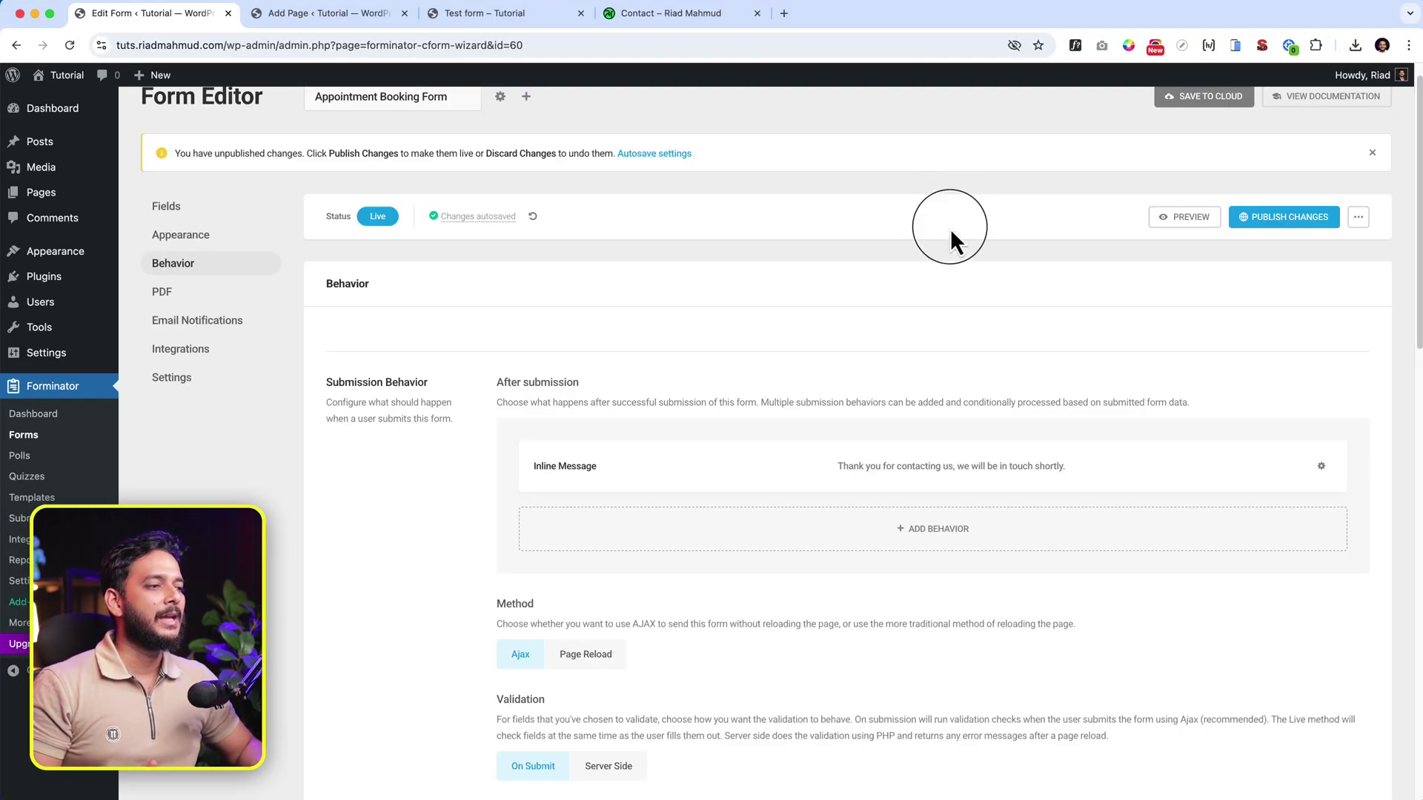
# Try adding a processing condition on the Name field to the Inline Message behavior, delete the condition and close the dialog.
pyautogui.scroll(-1, 944, 451)
pyautogui.click(942, 491)
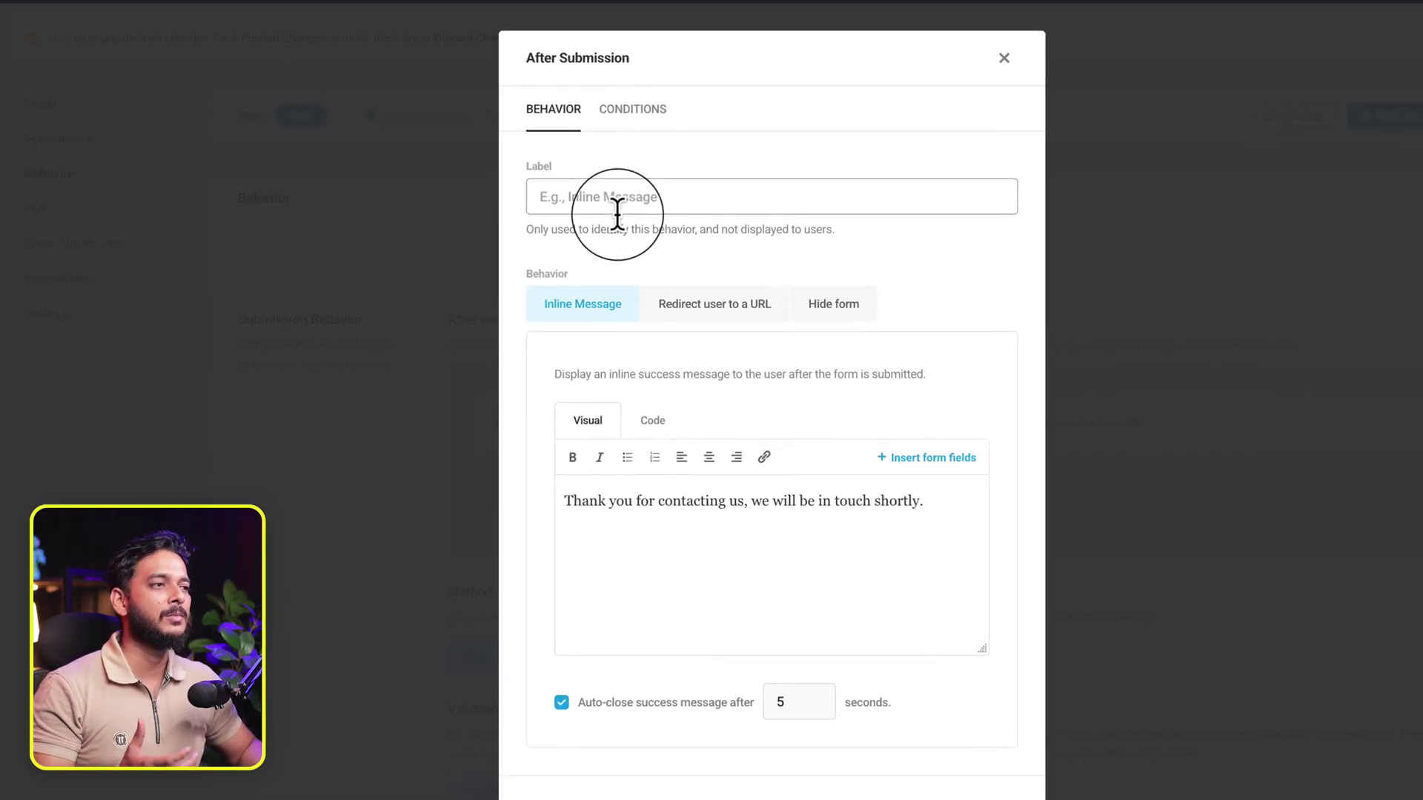
pyautogui.click(637, 111)
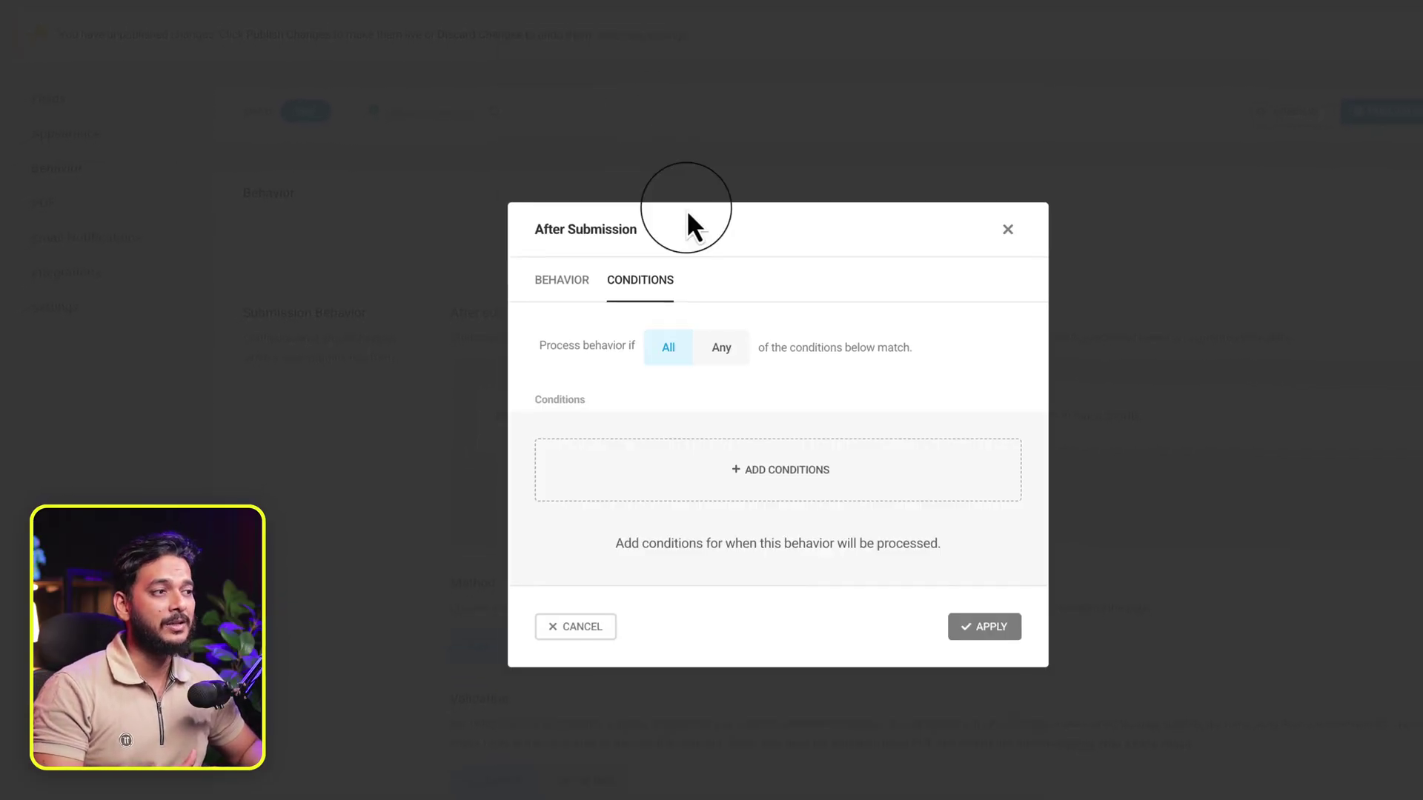
pyautogui.click(795, 468)
pyautogui.click(993, 439)
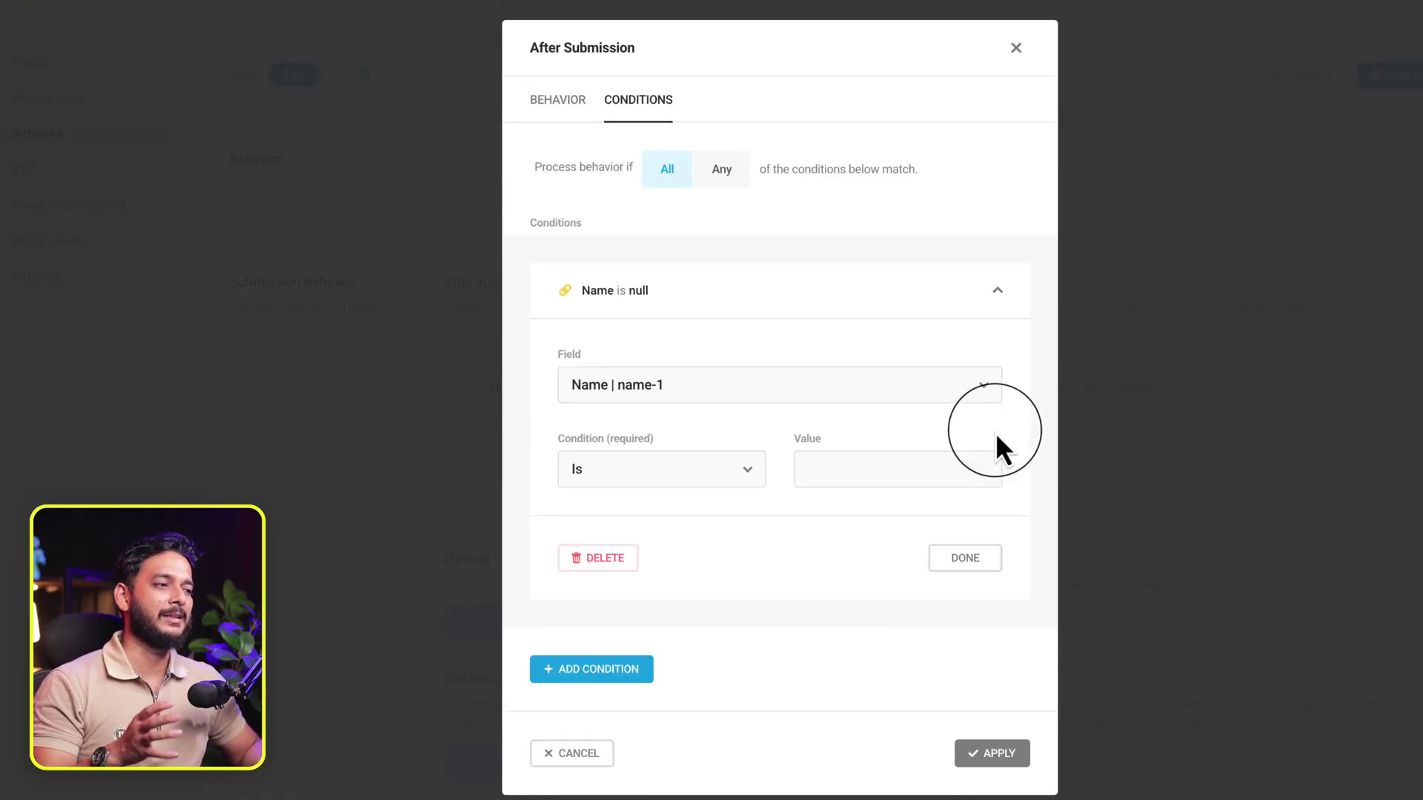
pyautogui.click(604, 563)
pyautogui.click(593, 608)
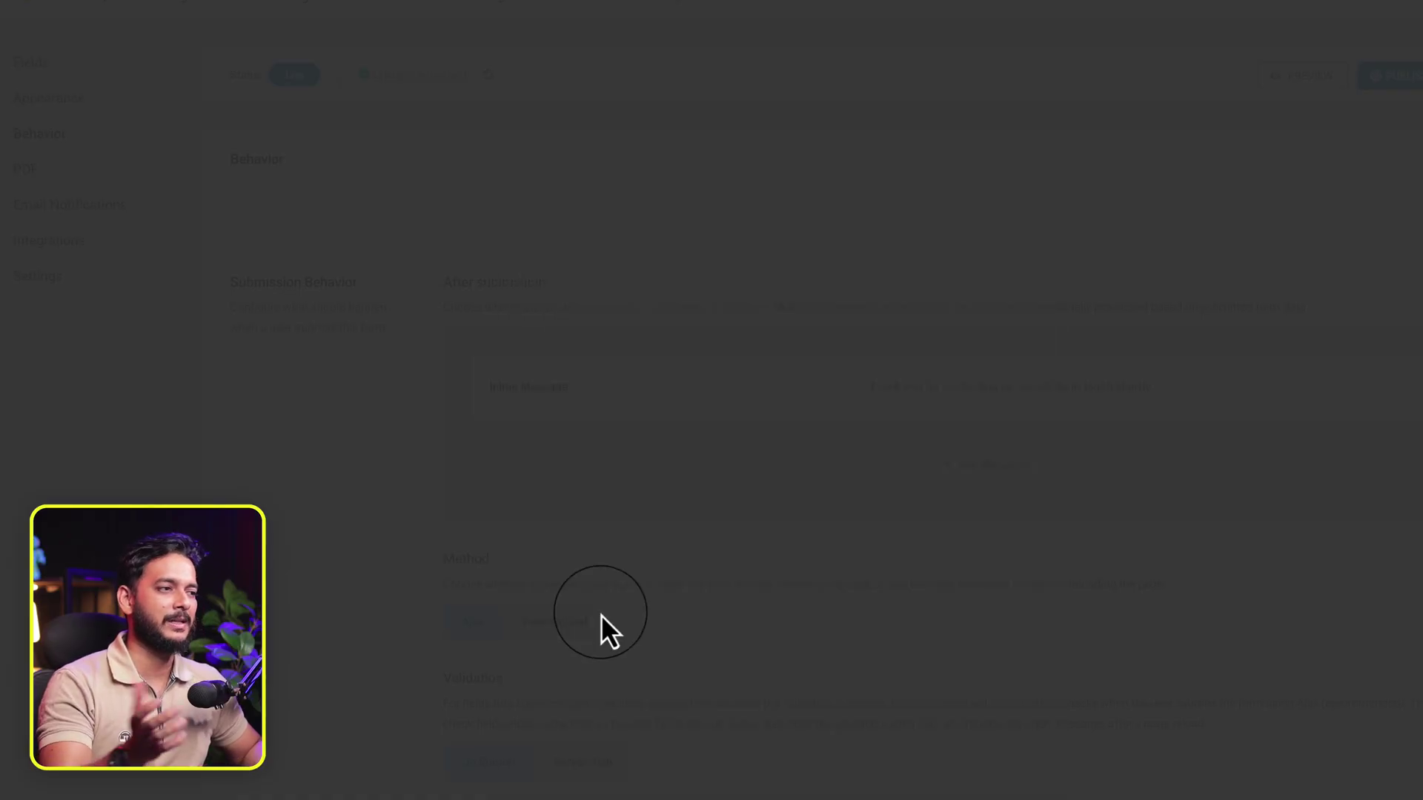
# Examine the form's Method, Validation, Submission Indicator, Autofill, Security, Lifespan, Rendering and Save and Continue settings.
pyautogui.scroll(-1, 602, 612)
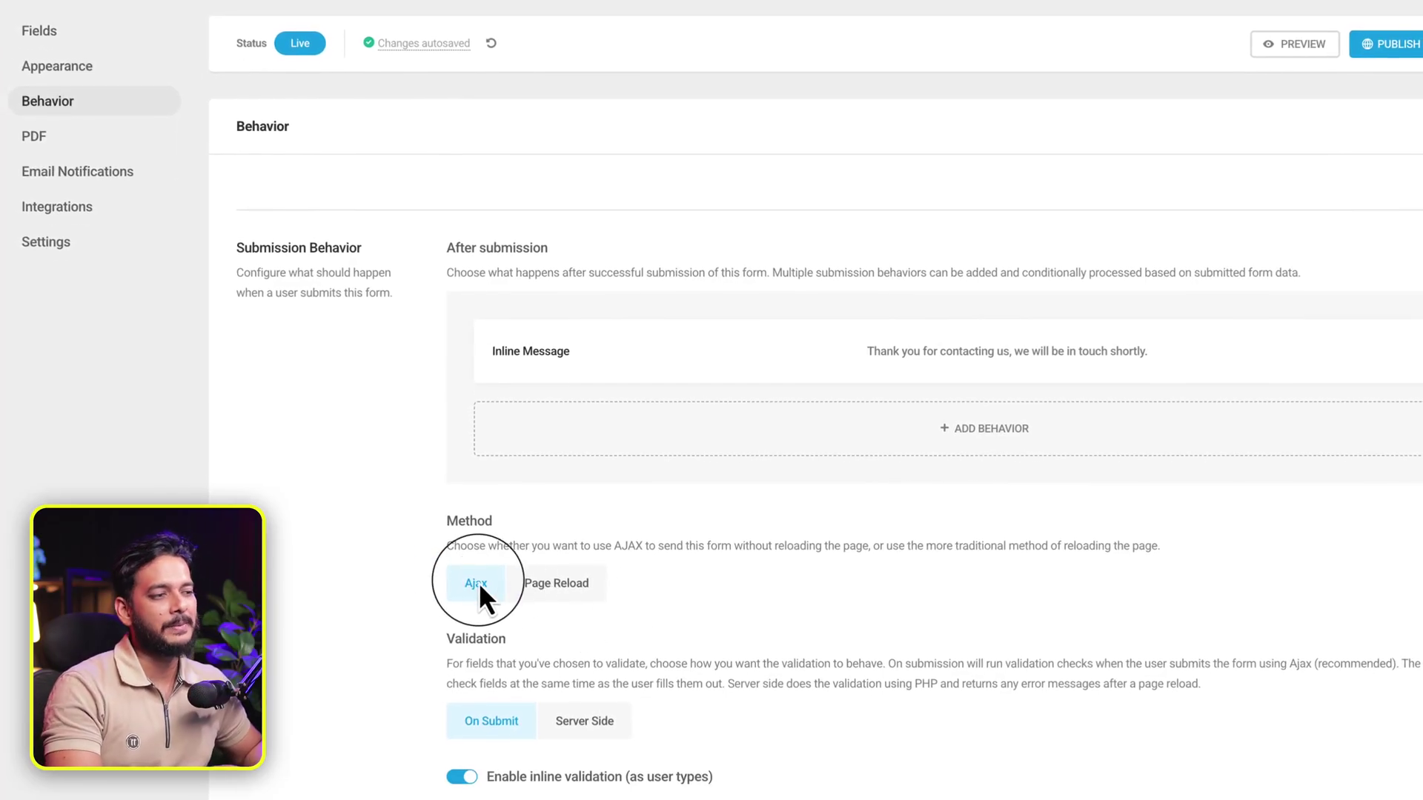
pyautogui.scroll(-1, 460, 578)
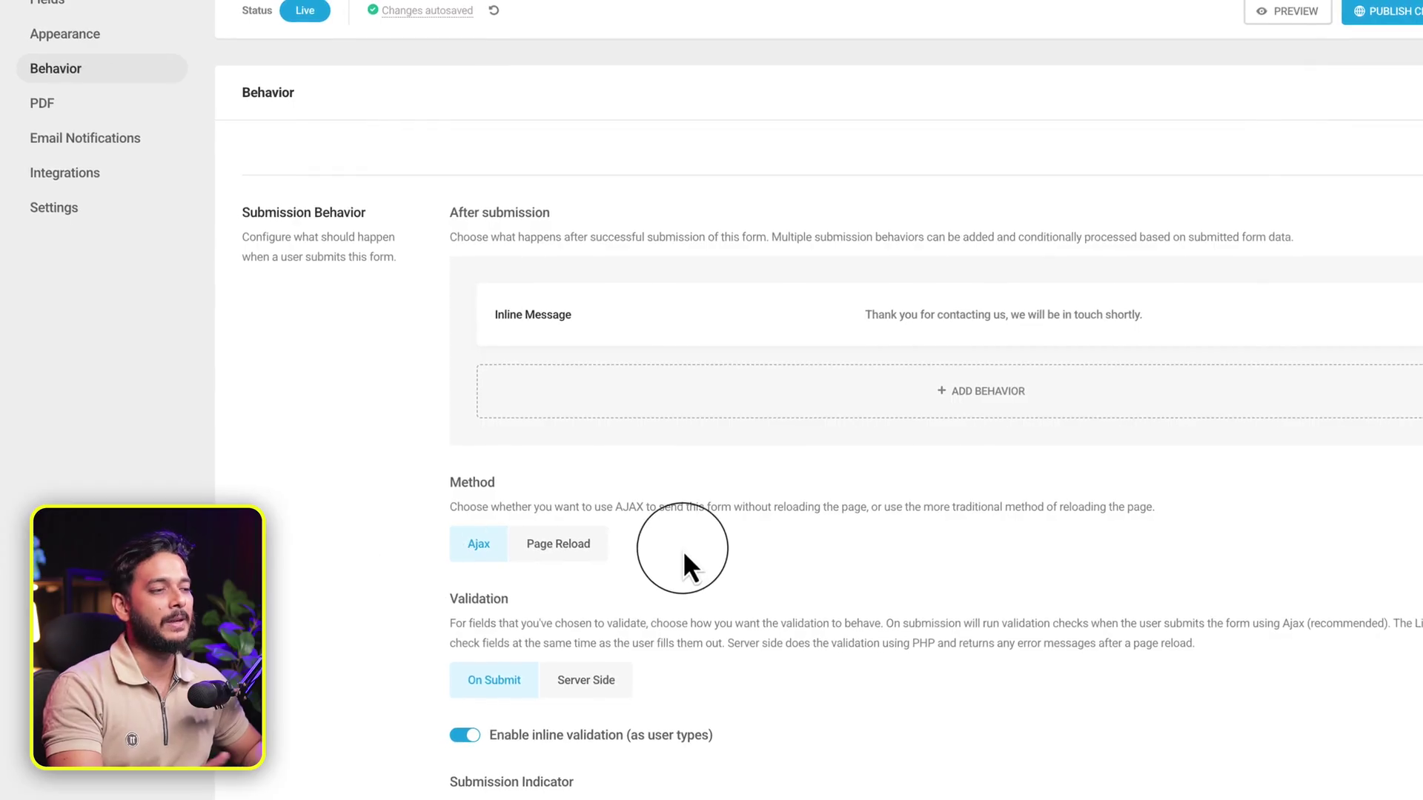
pyautogui.scroll(-3, 683, 549)
pyautogui.scroll(-1, 682, 549)
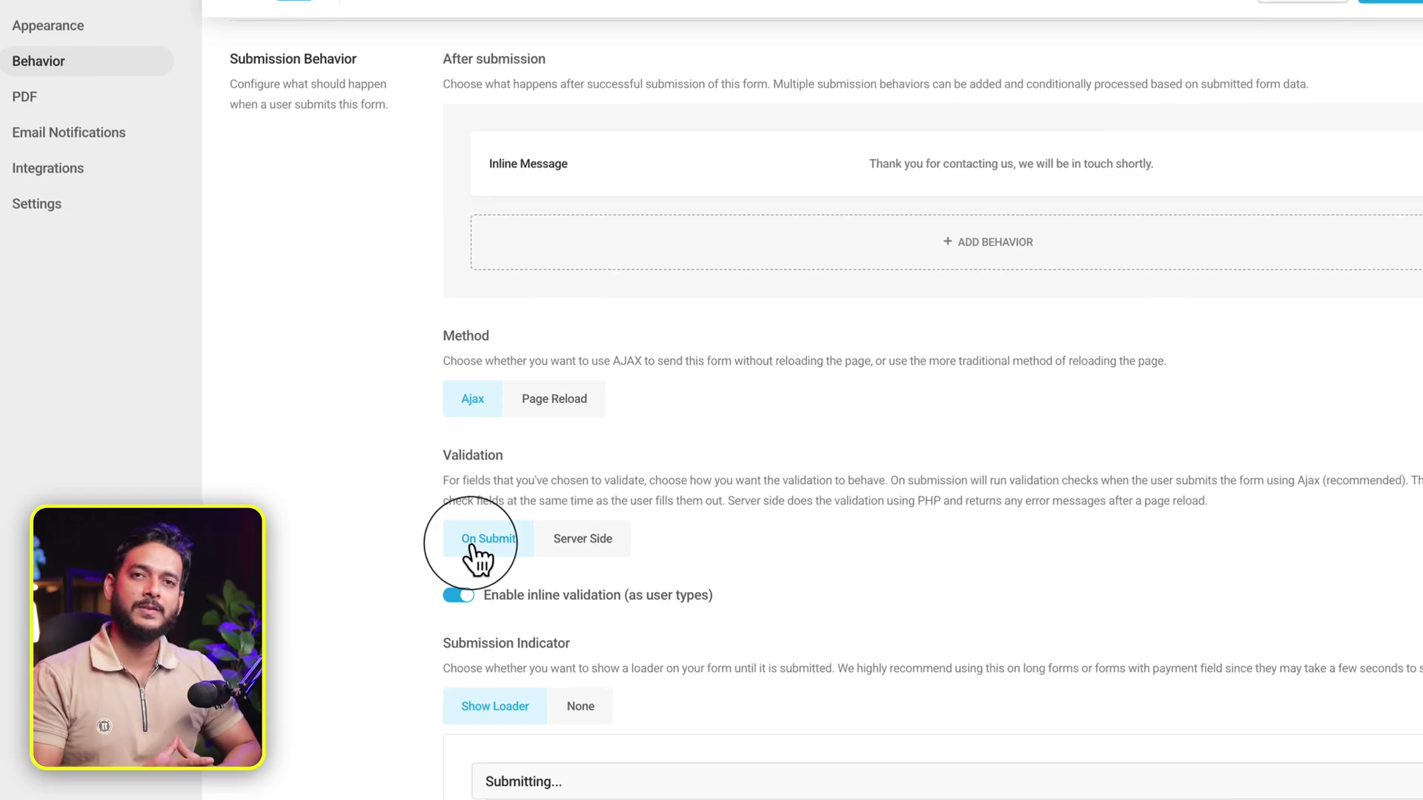
pyautogui.scroll(-9, 474, 556)
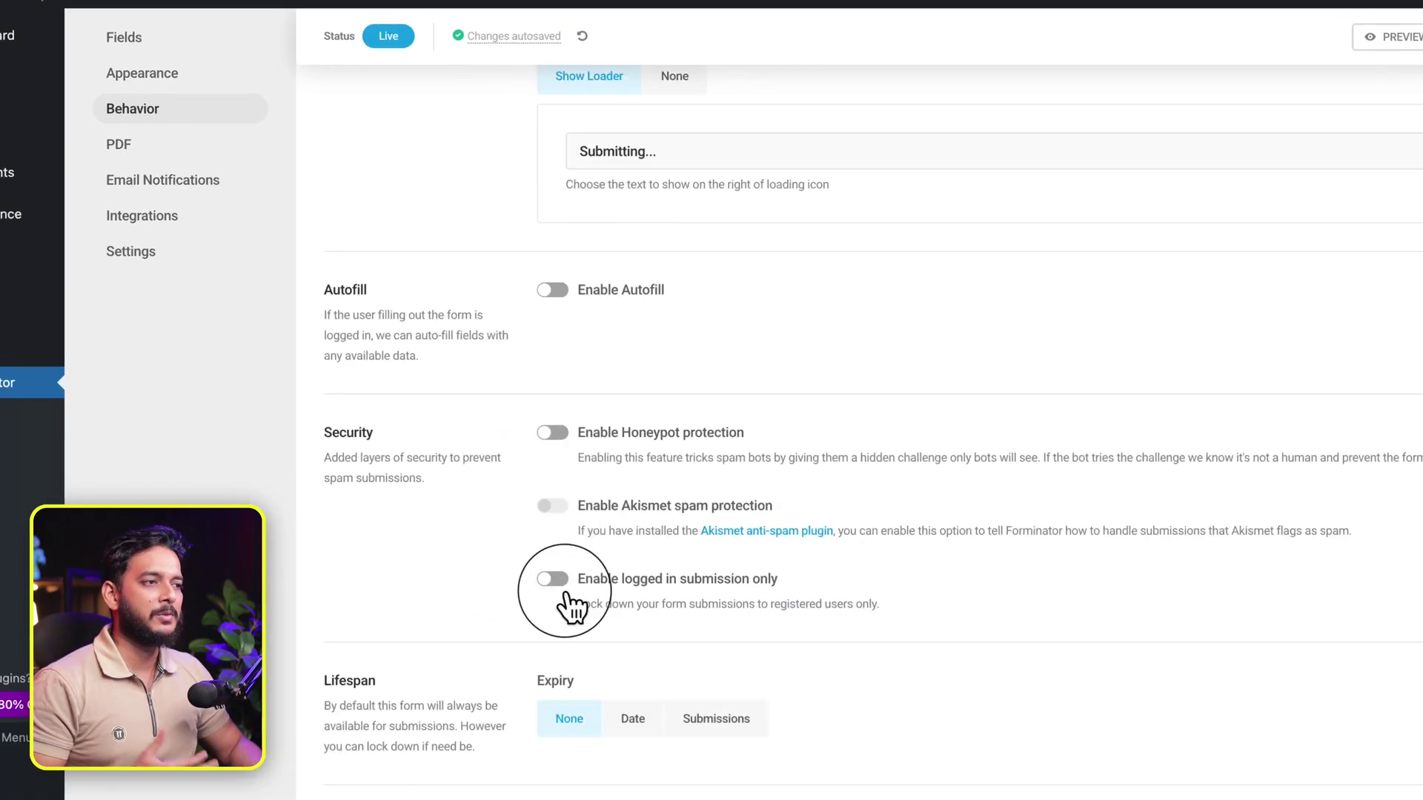
pyautogui.scroll(-2, 385, 525)
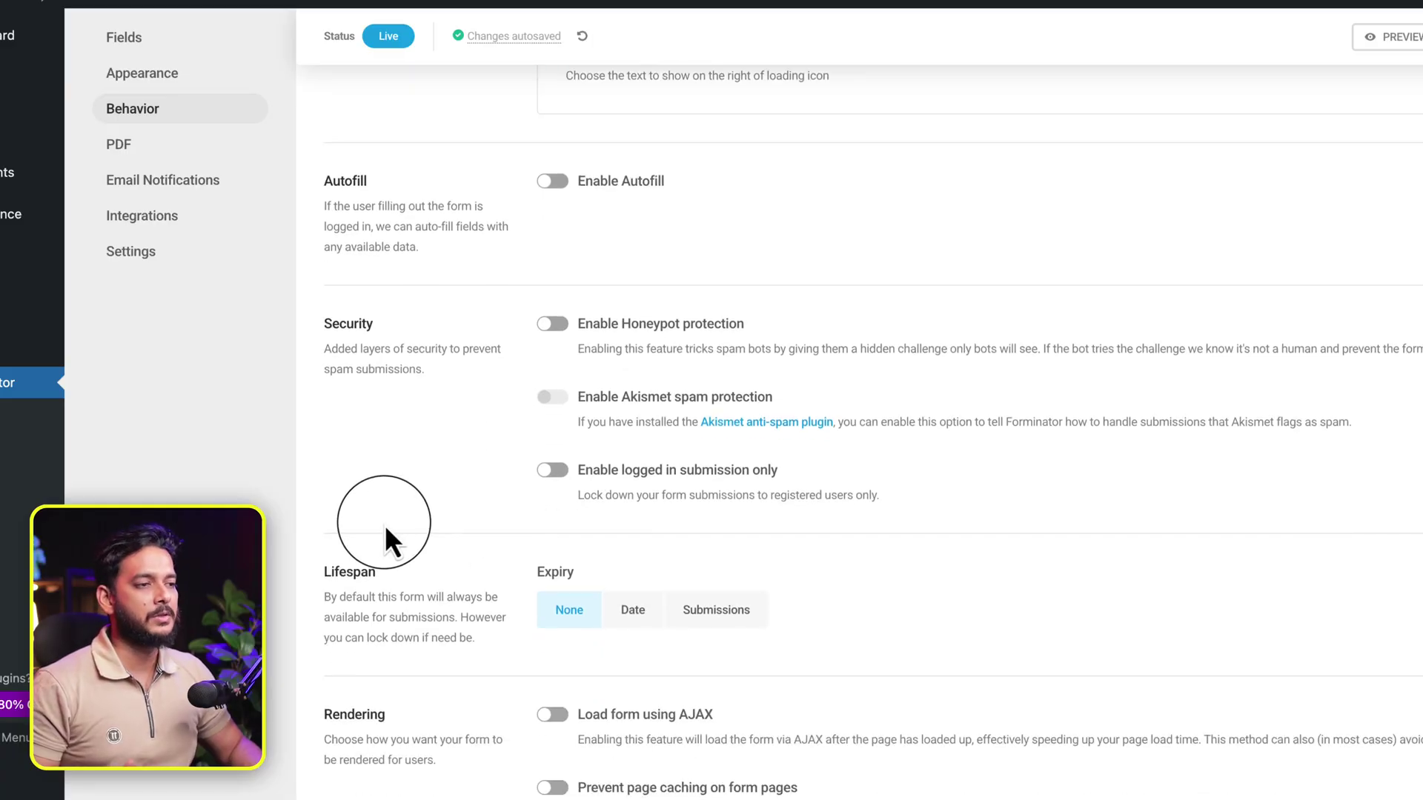
pyautogui.scroll(-2, 384, 524)
pyautogui.scroll(-7, 385, 525)
pyautogui.scroll(10, 384, 525)
pyautogui.scroll(-3, 782, 587)
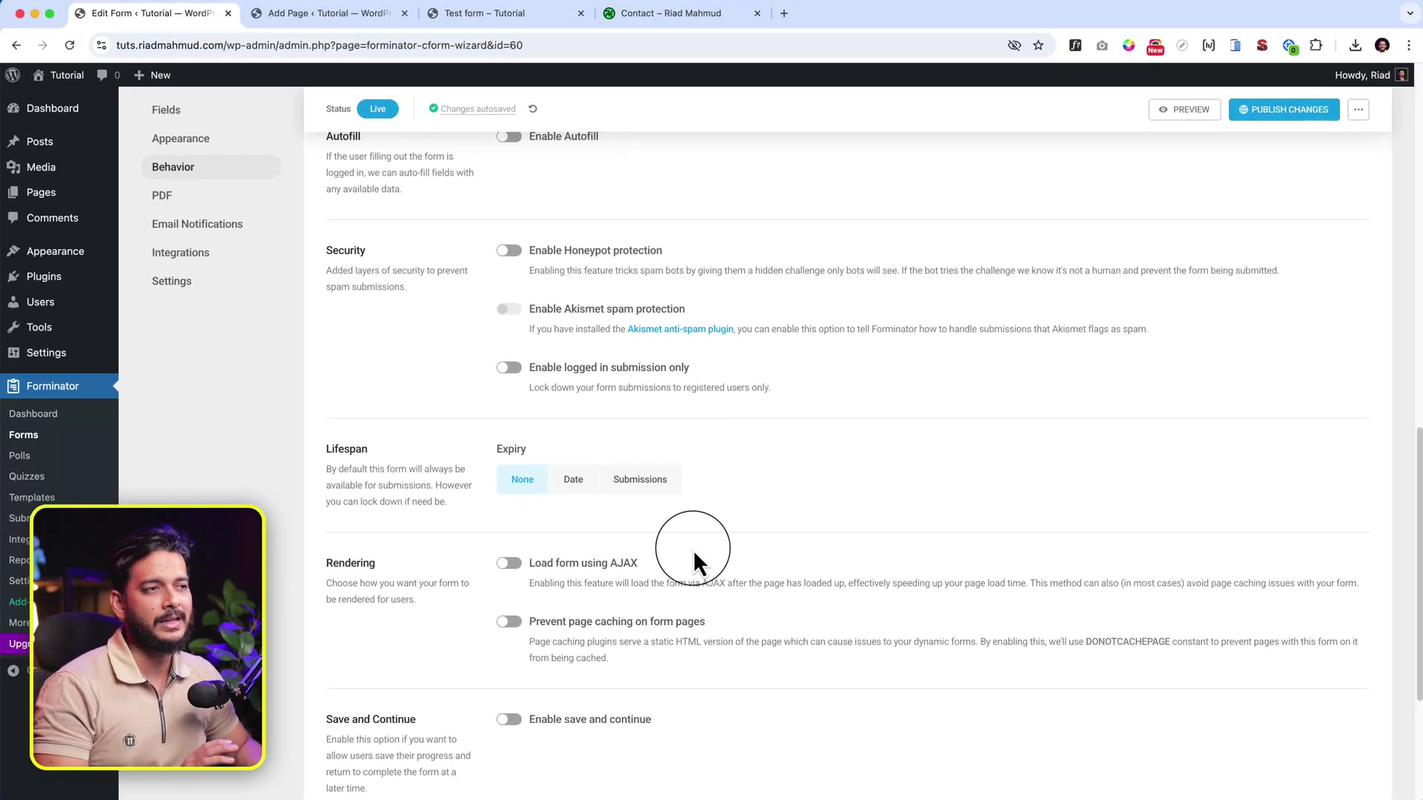
pyautogui.scroll(3, 717, 508)
pyautogui.scroll(8, 744, 461)
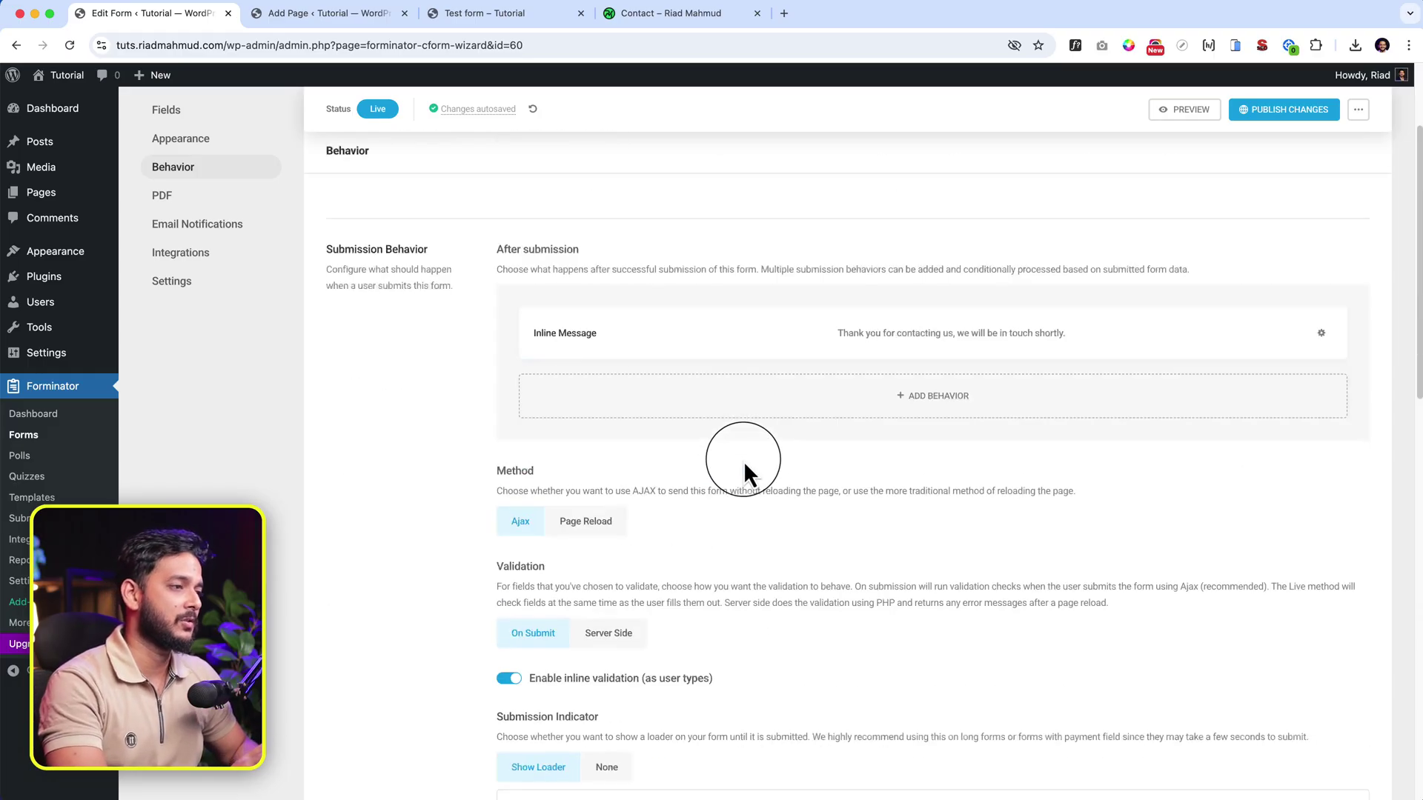
pyautogui.scroll(-8, 744, 461)
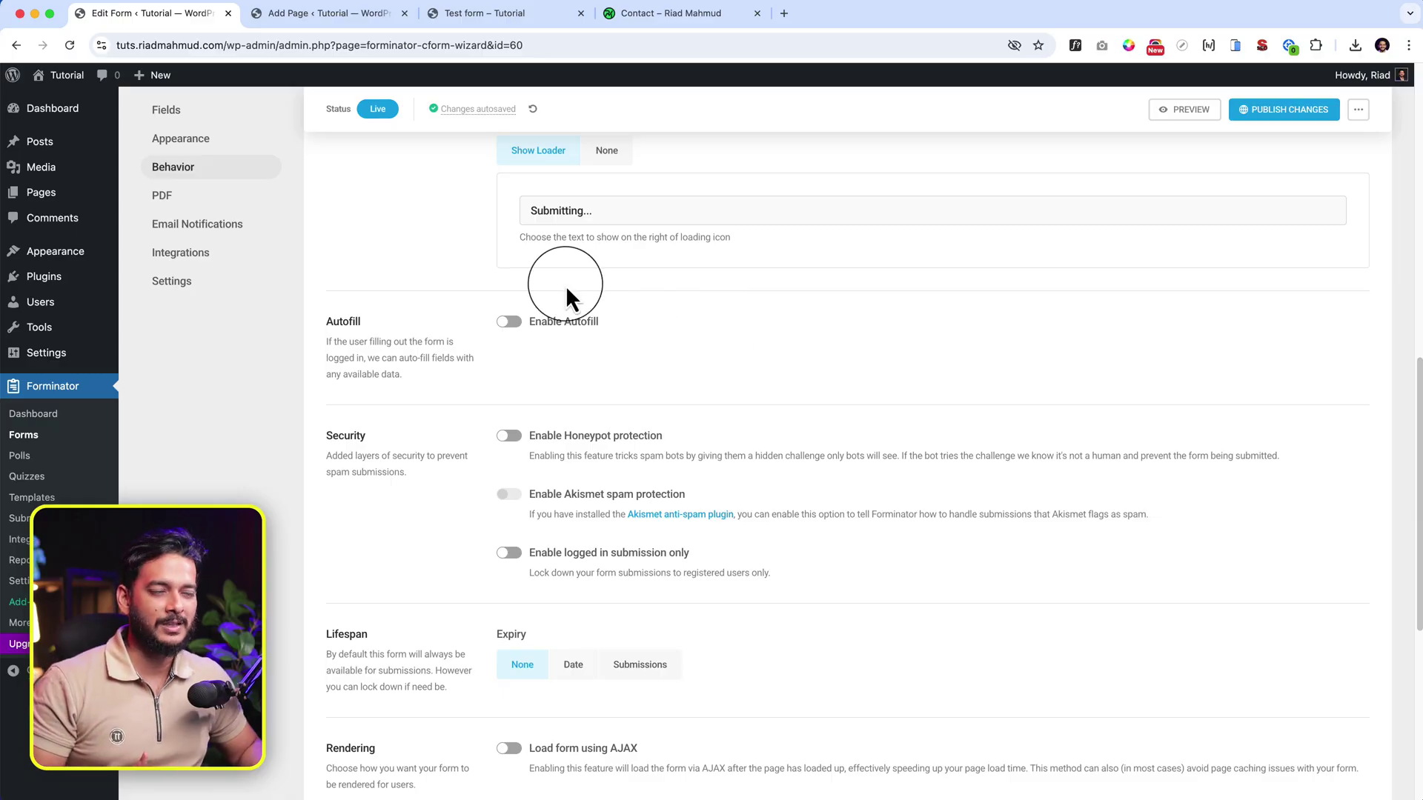
# View the PDF settings, open the Admin Email notification and examine the placeholders in its subject.
pyautogui.click(255, 198)
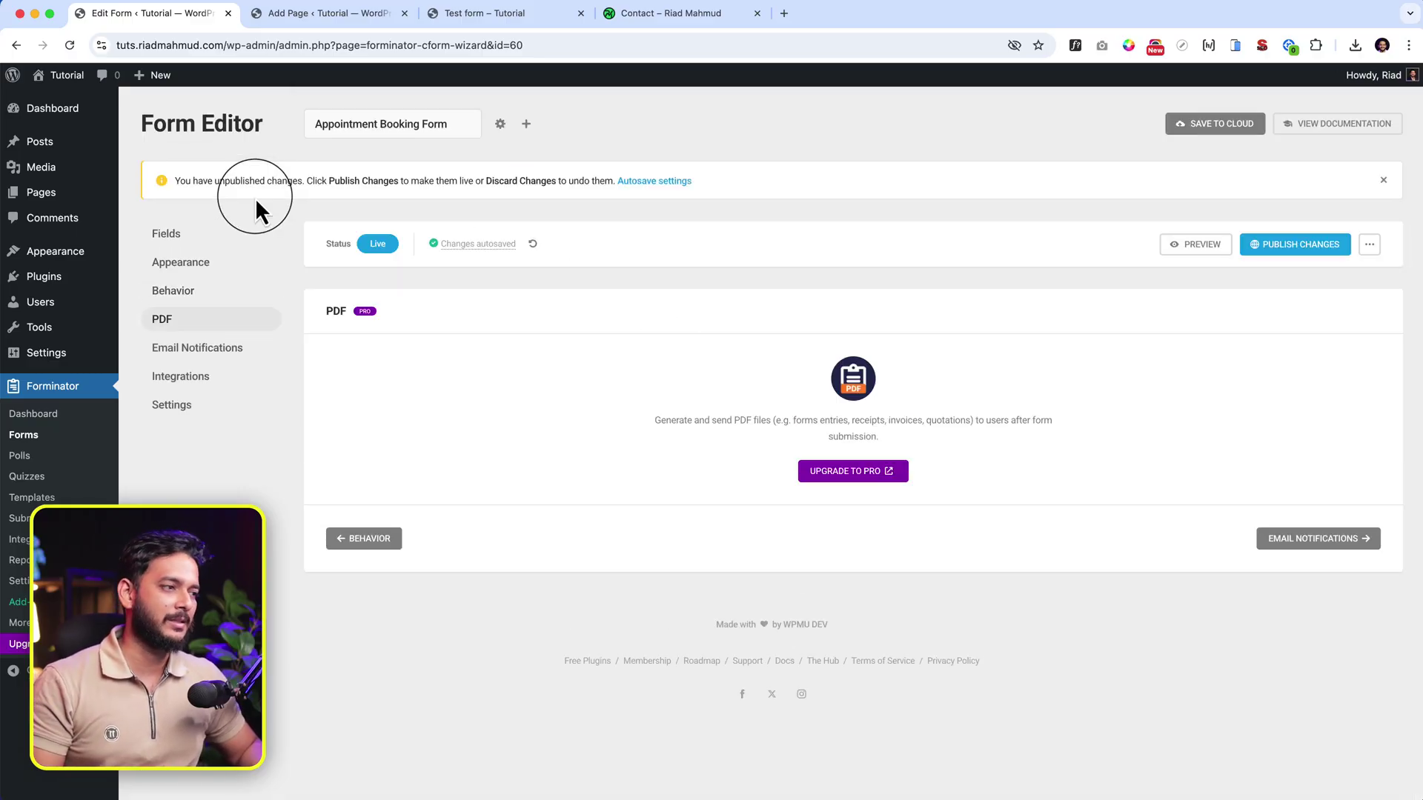
pyautogui.click(246, 352)
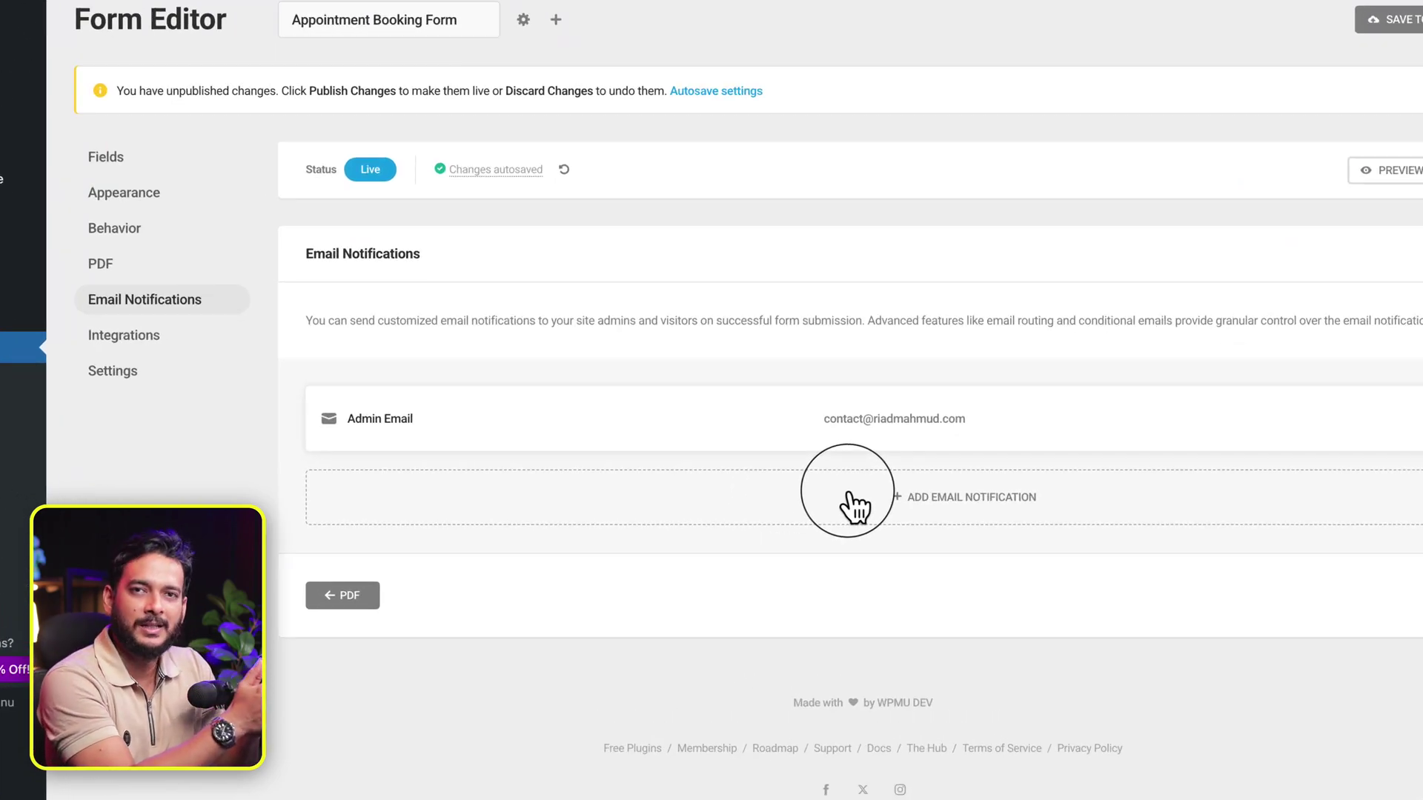
pyautogui.click(844, 440)
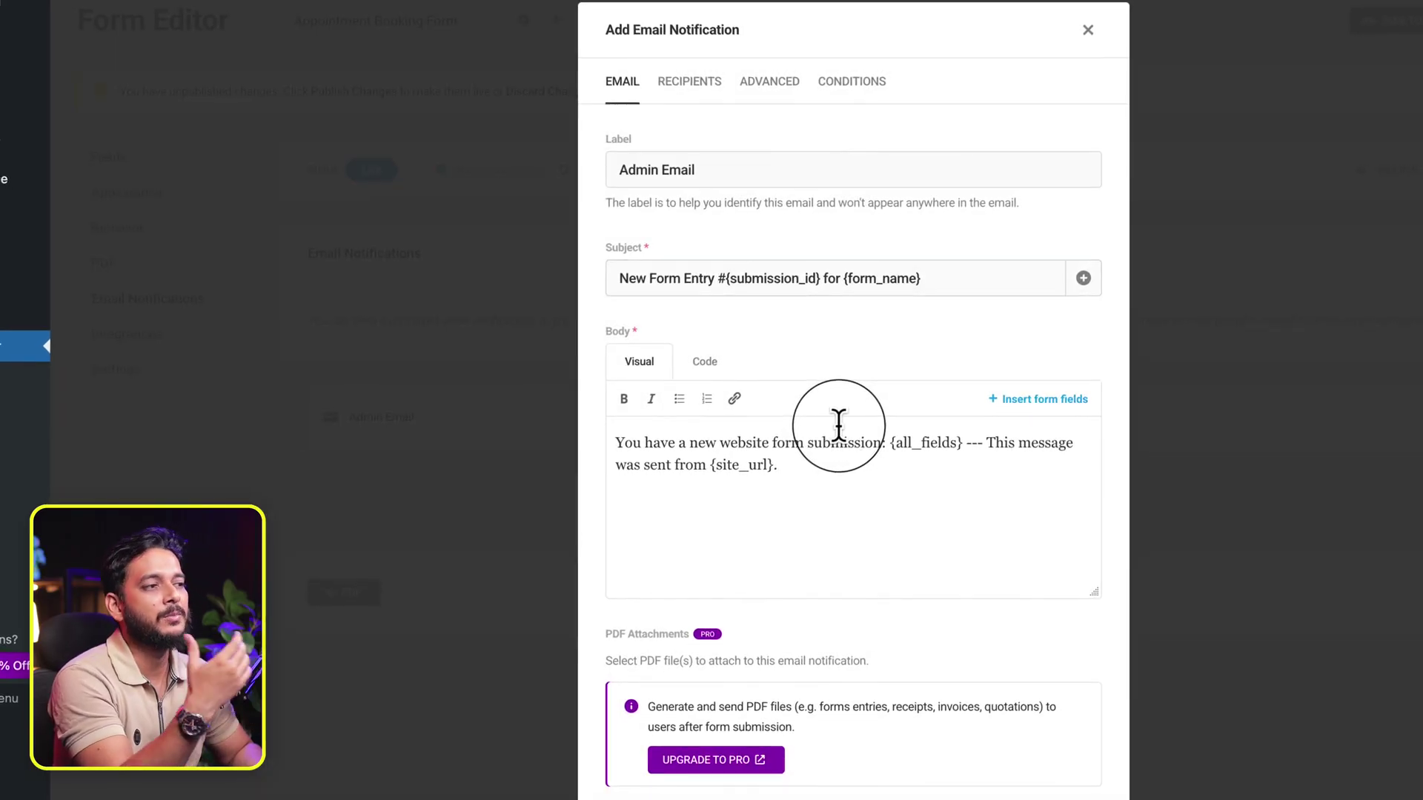
pyautogui.click(693, 277)
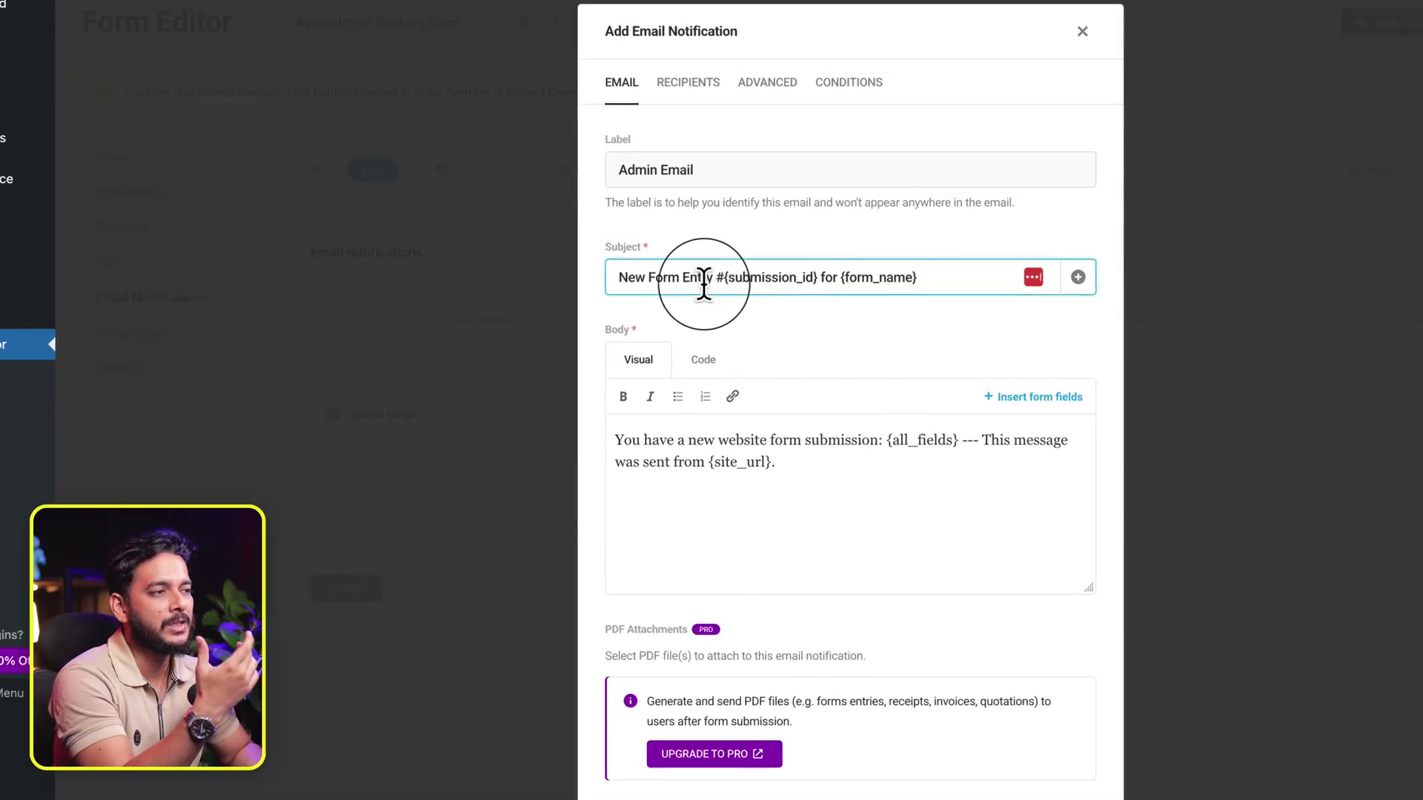
pyautogui.moveTo(721, 278); pyautogui.dragTo(914, 276)
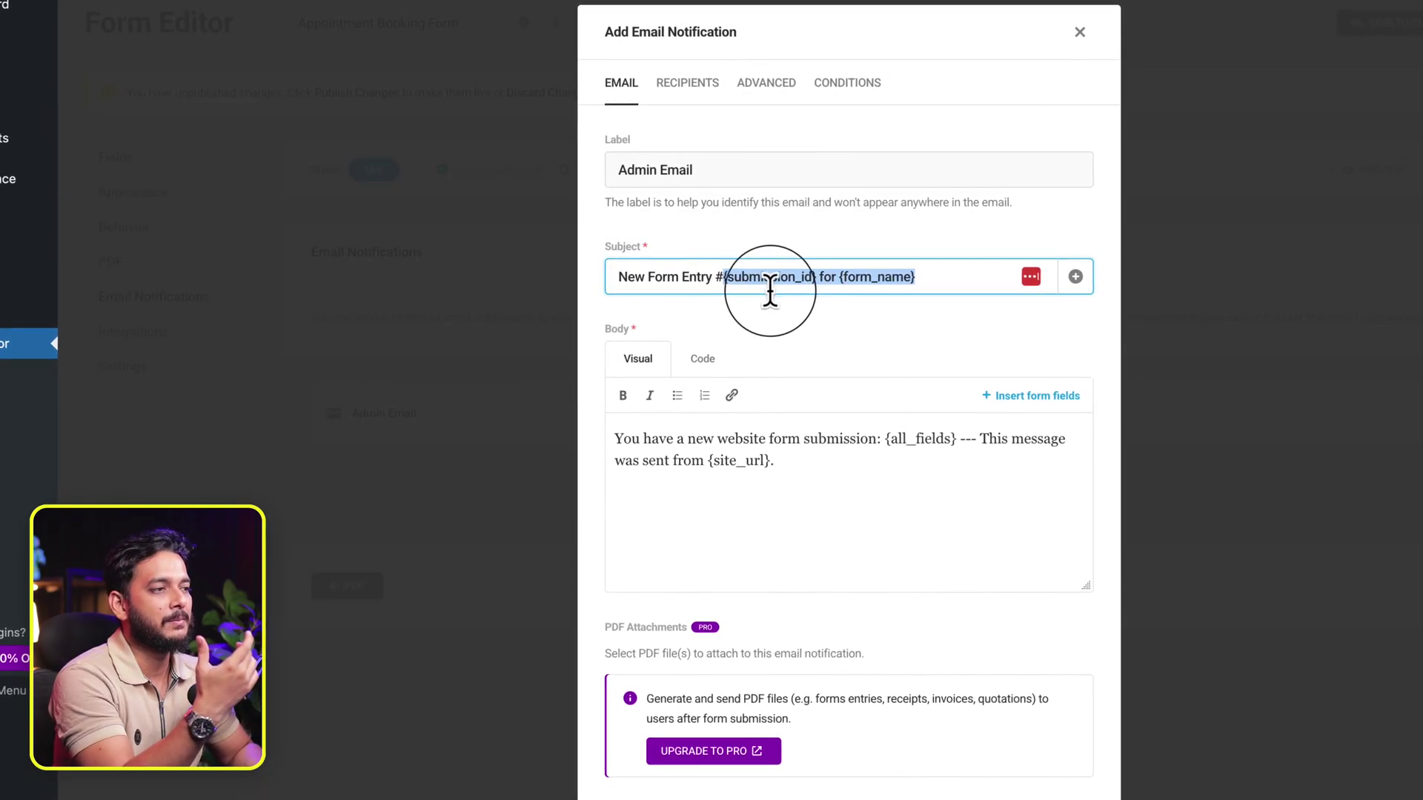
pyautogui.click(849, 279)
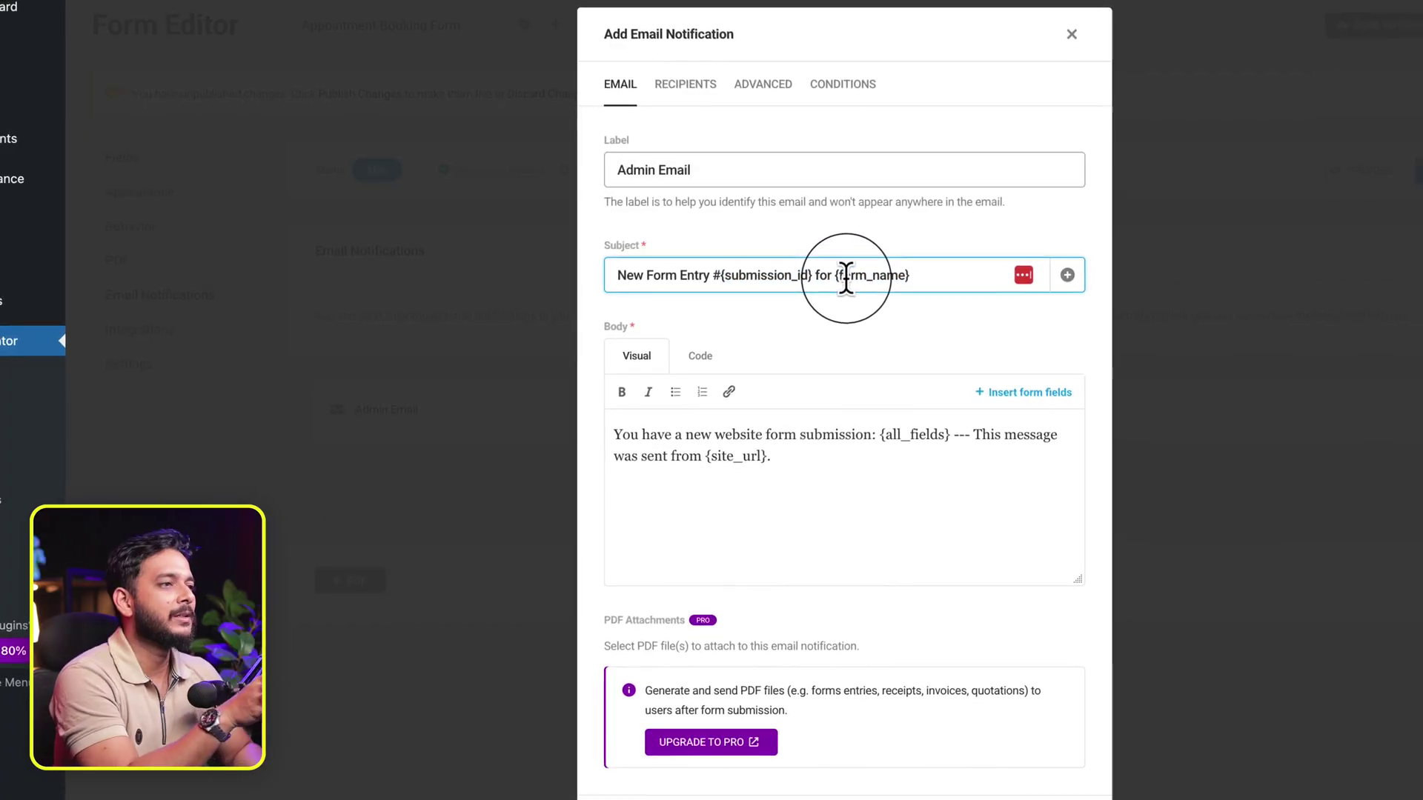
# Review the Admin Email's recipients and the Email Routing option, leaving the recipient mode on Default.
pyautogui.click(691, 87)
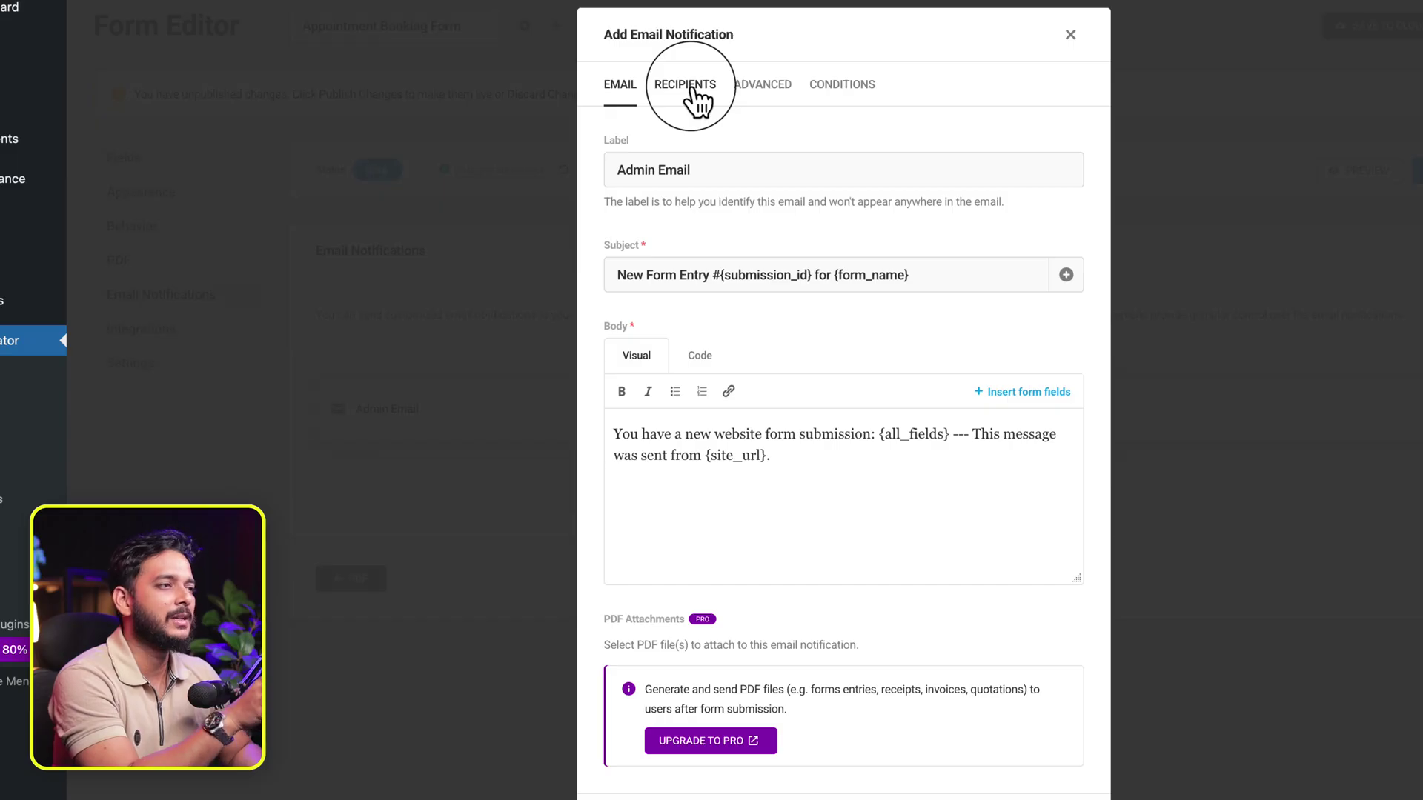
pyautogui.click(691, 87)
pyautogui.click(675, 393)
pyautogui.tripleClick(815, 489)
pyautogui.click(847, 489)
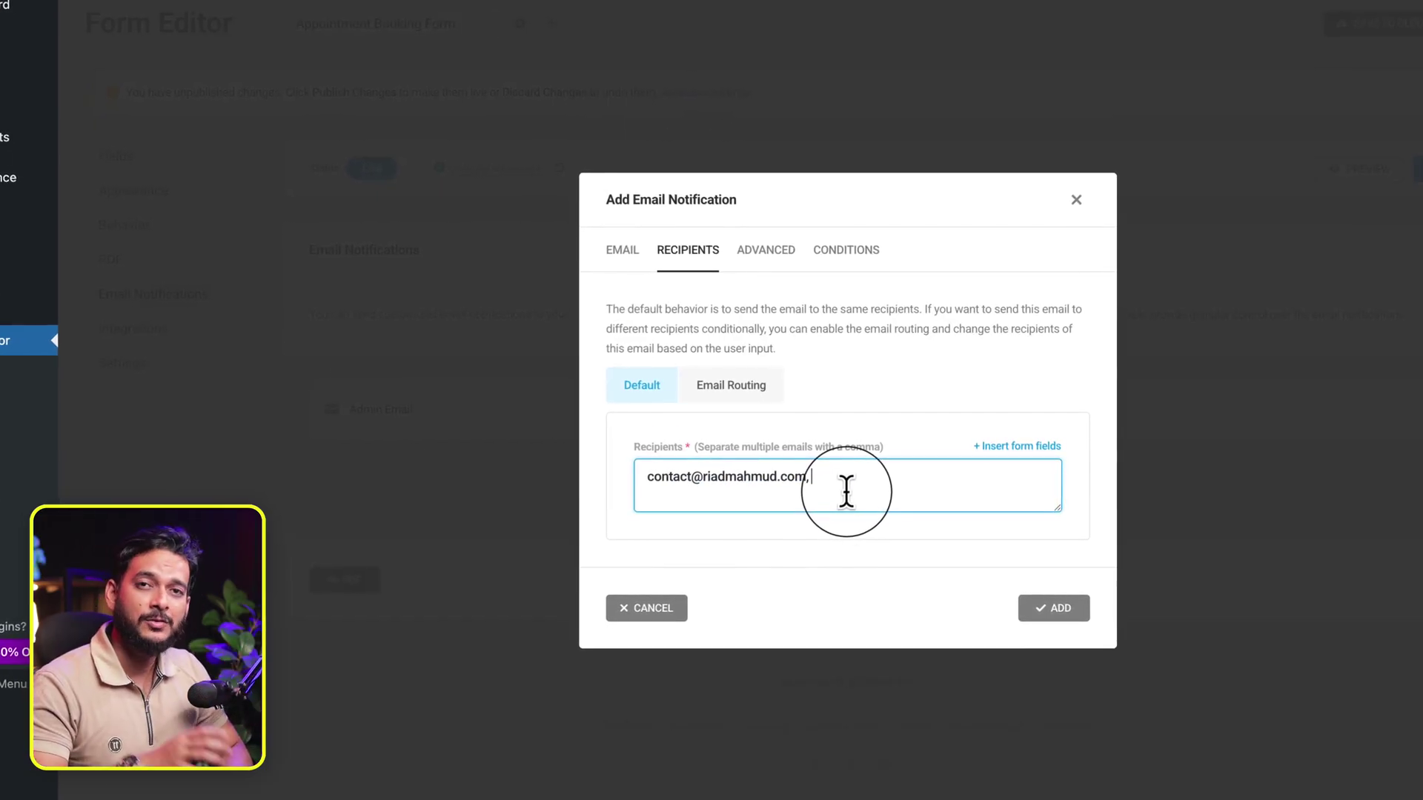
pyautogui.write(',')
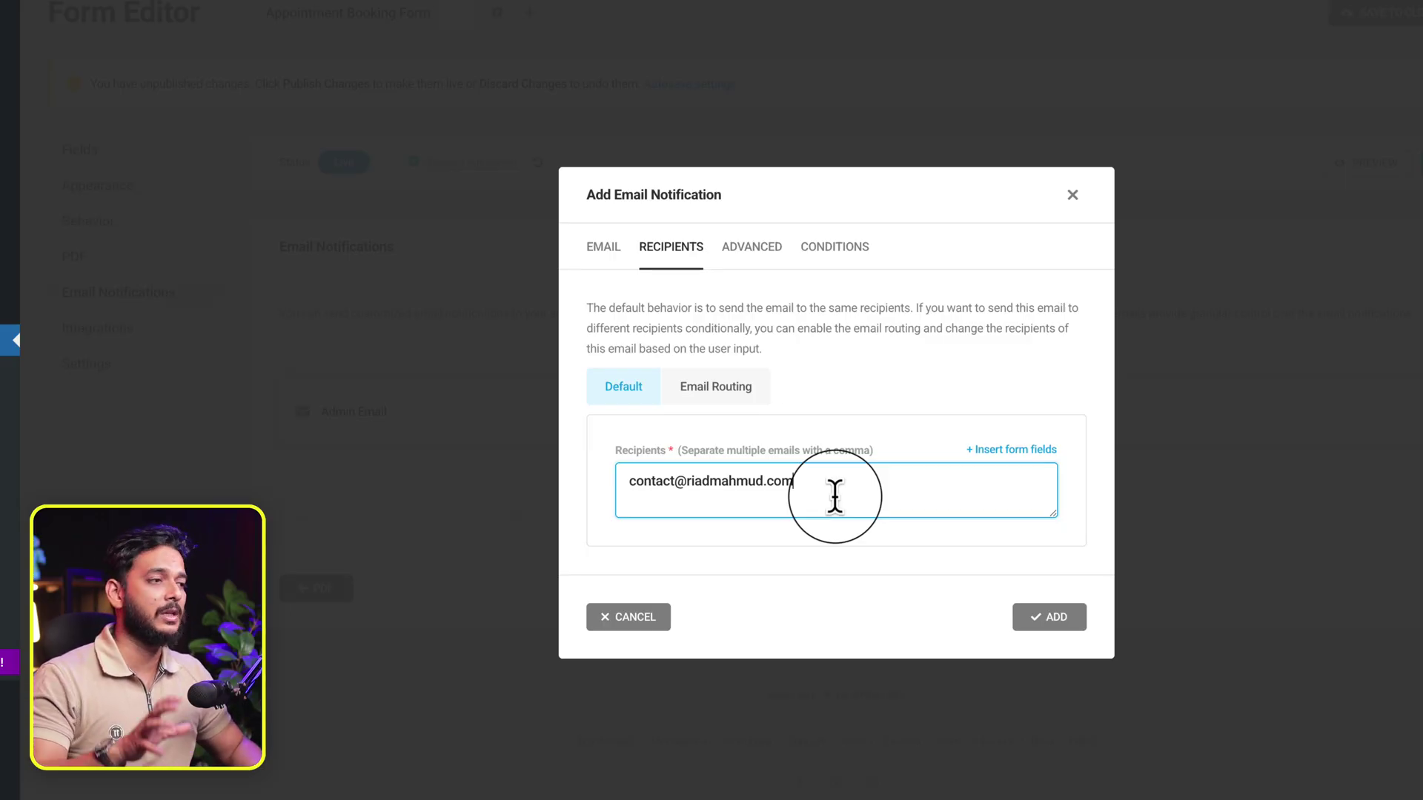
pyautogui.click(739, 387)
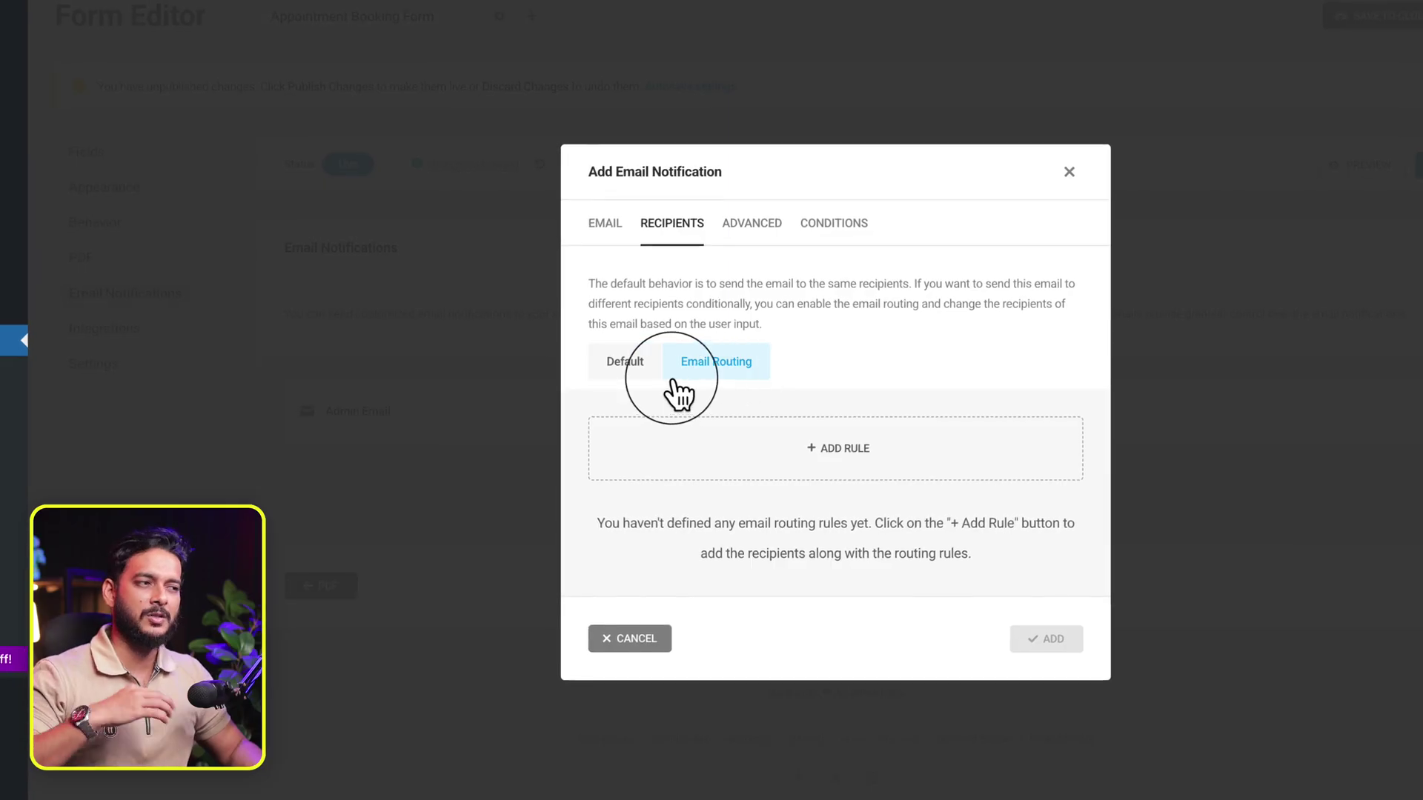
pyautogui.click(622, 367)
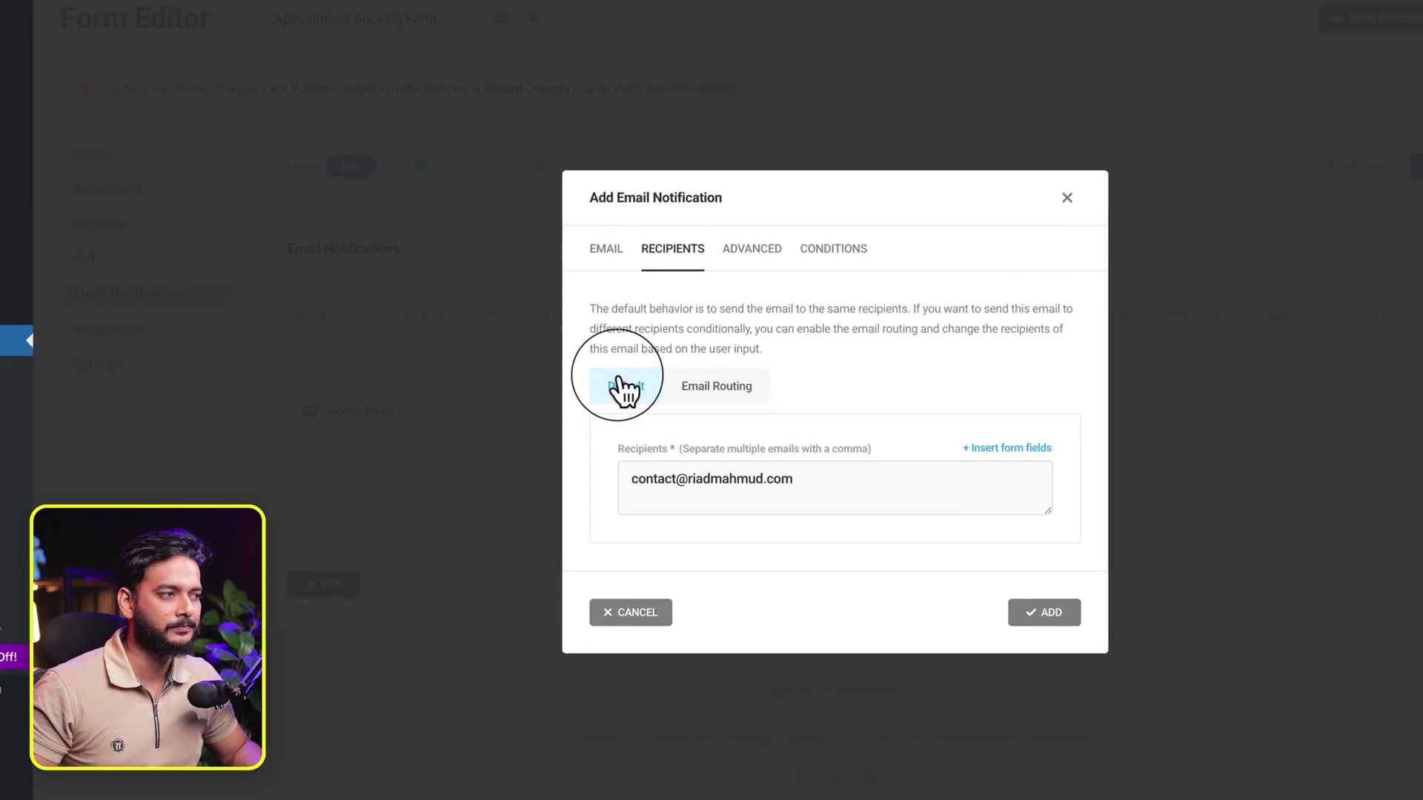
# Review the Admin Email's advanced sender fields and the form fields available for From Name, and close the notification without saving.
pyautogui.click(752, 250)
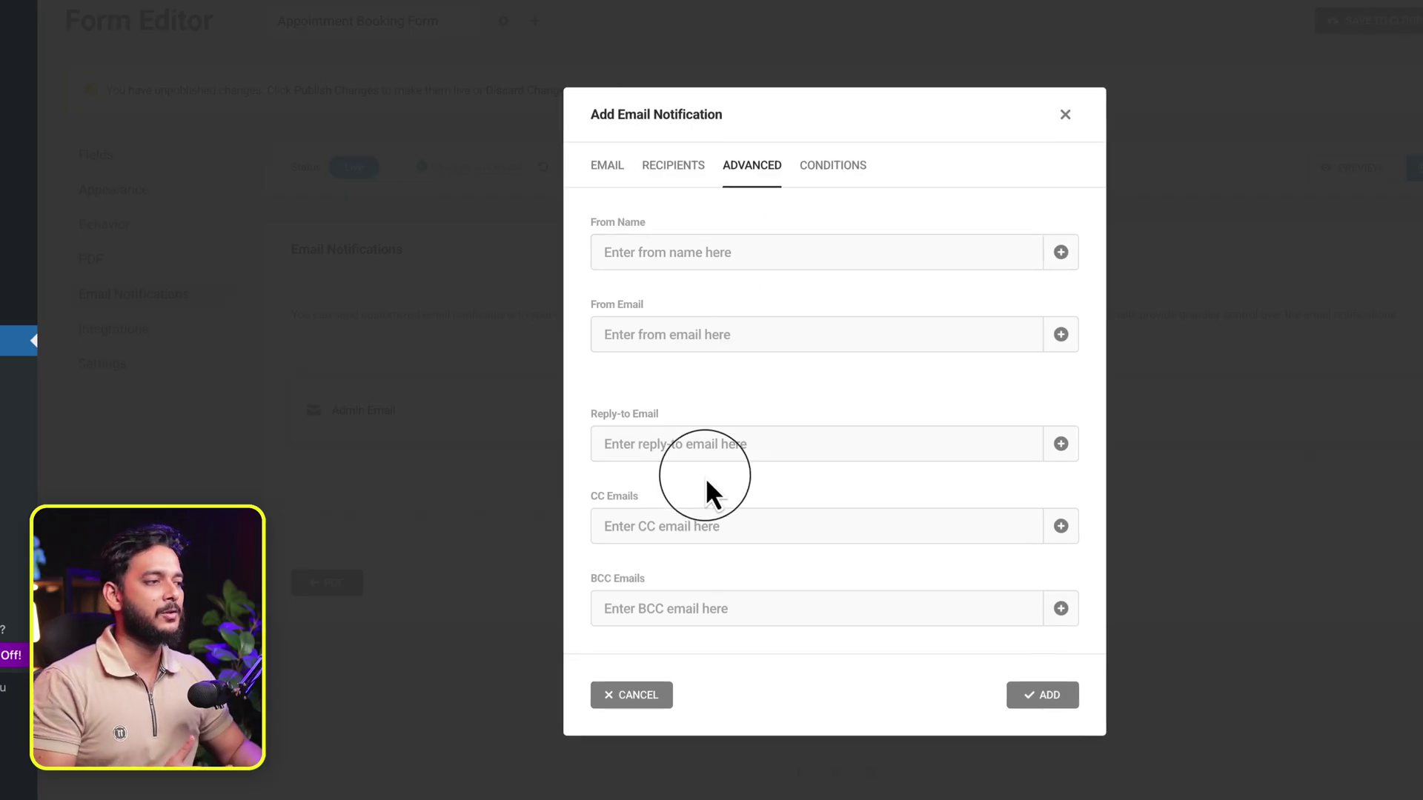
pyautogui.click(1061, 252)
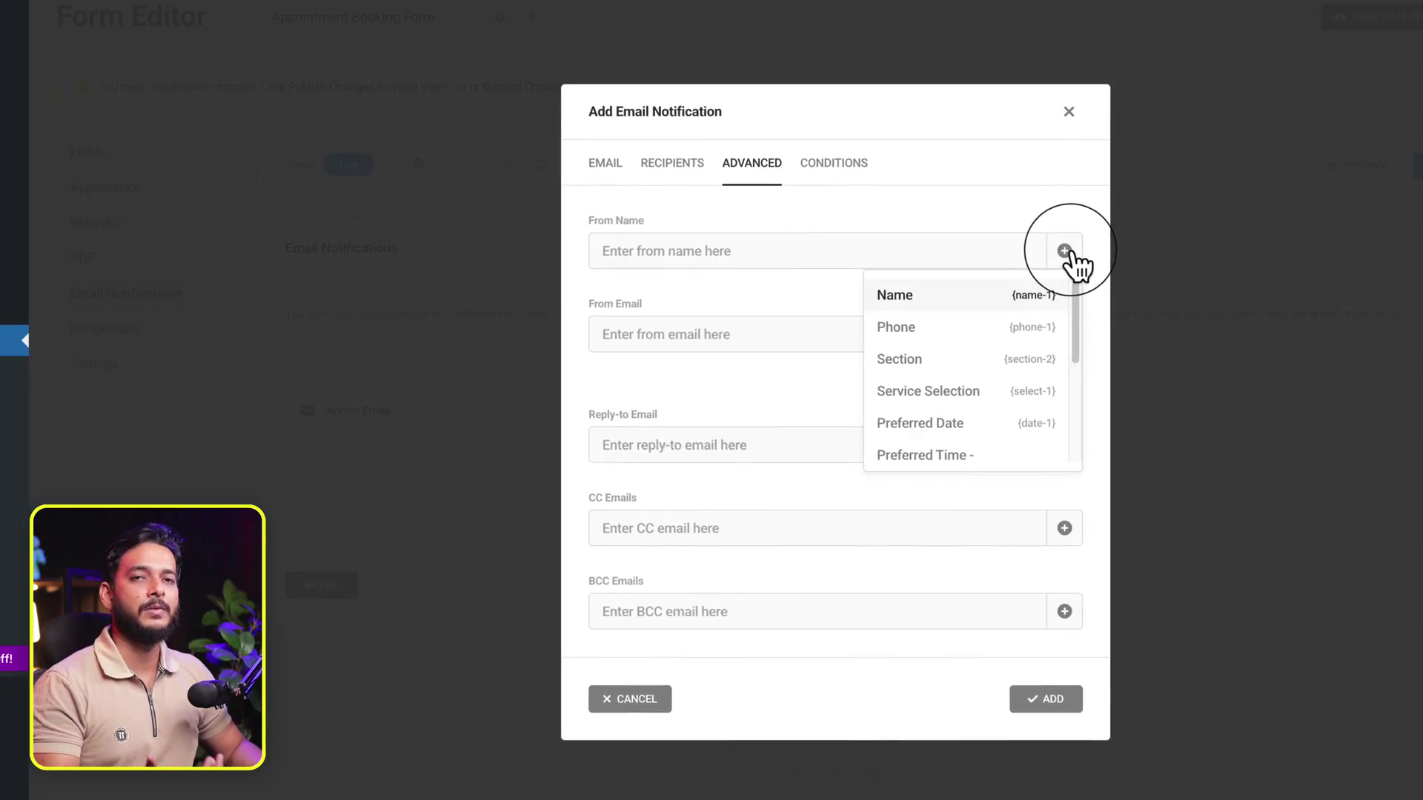
pyautogui.click(811, 295)
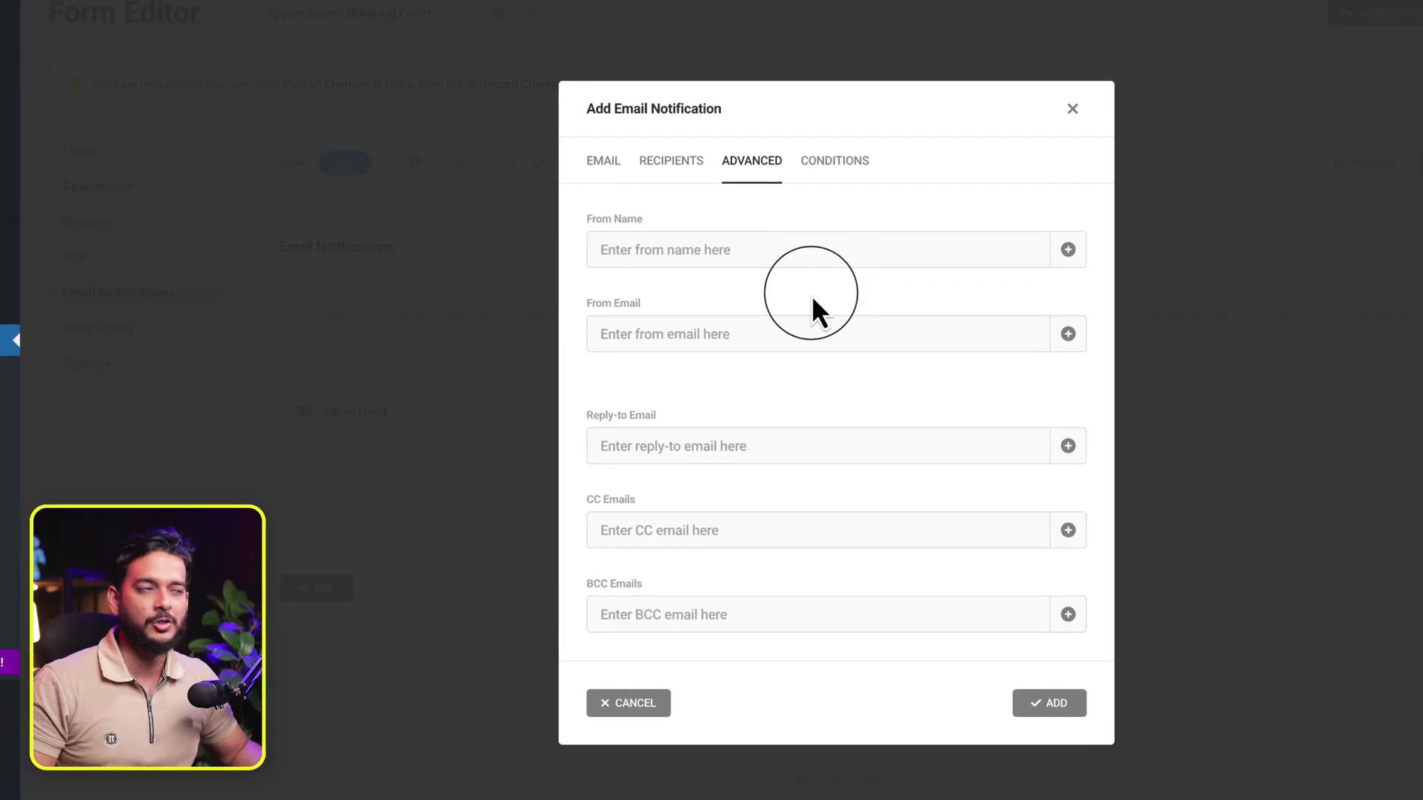
pyautogui.click(1072, 109)
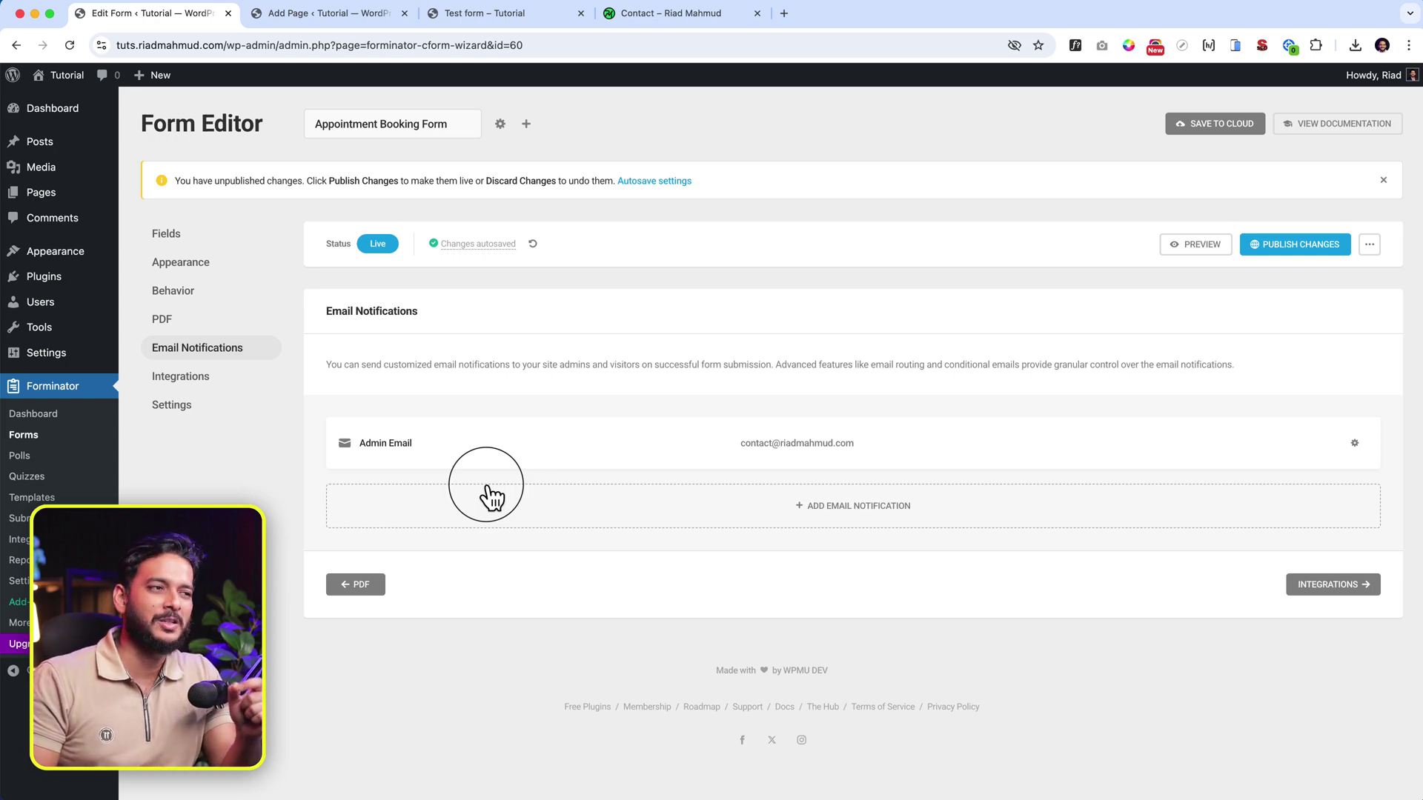
# Open the booking form's Integrations settings.
pyautogui.click(209, 377)
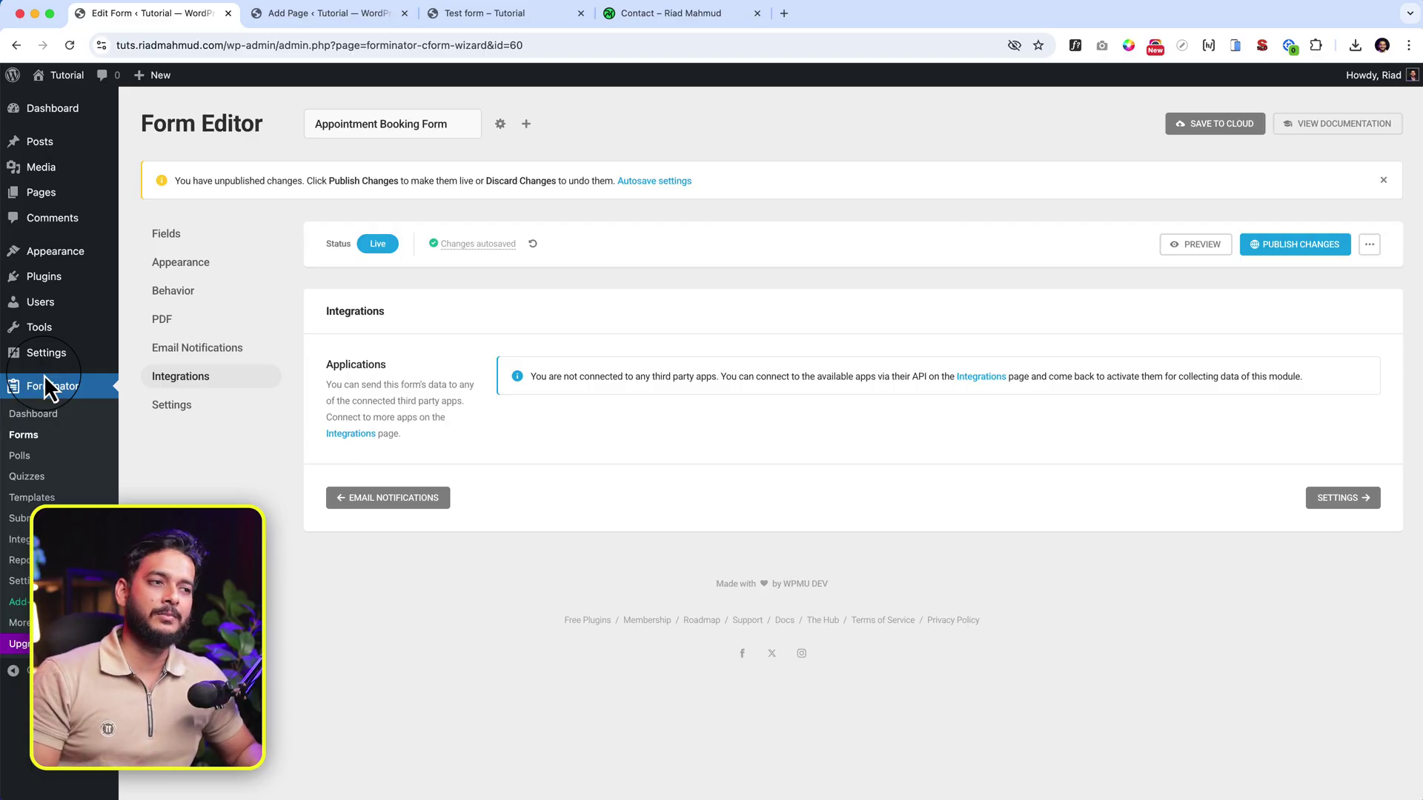
# Review the booking form's general settings for data storage, multiple option values and privacy.
pyautogui.click(167, 404)
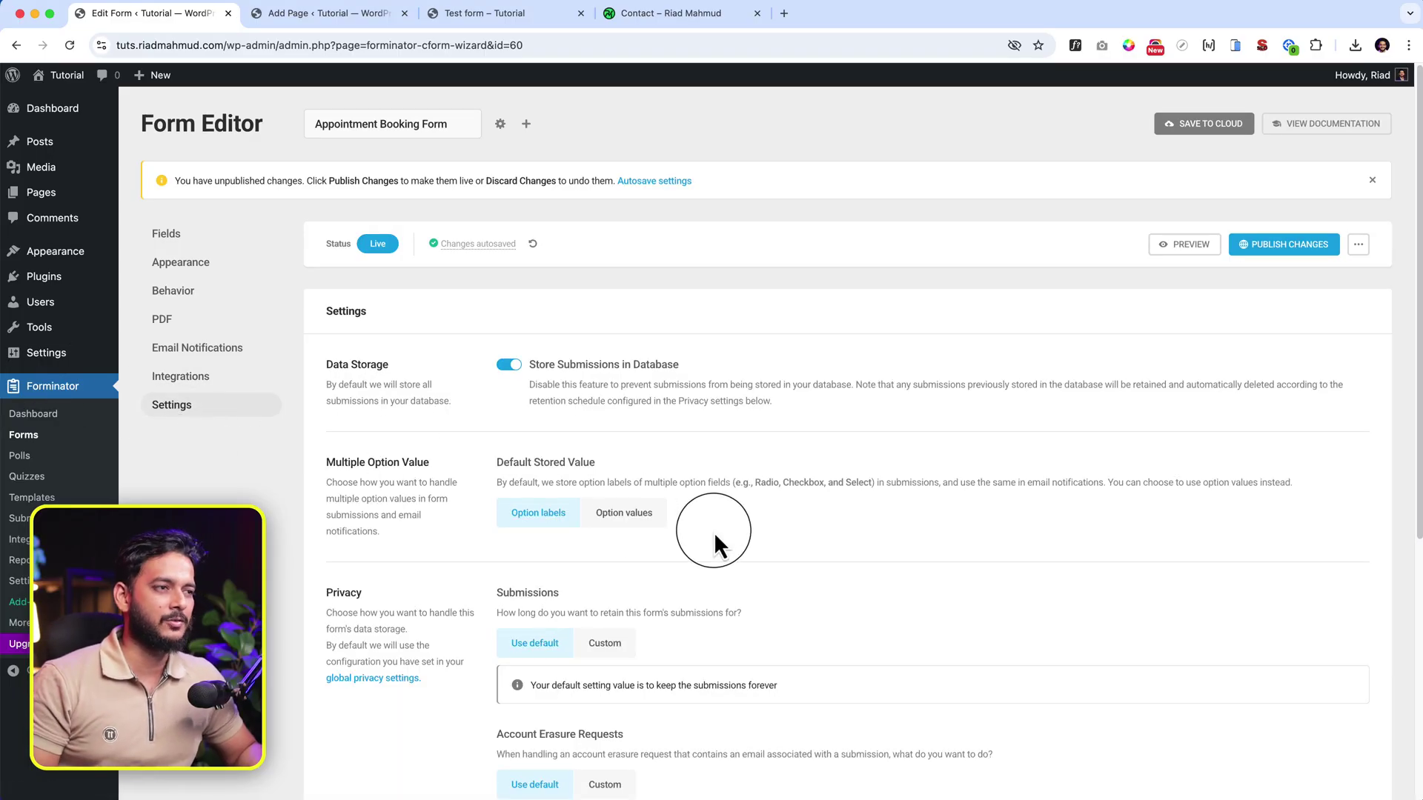
pyautogui.scroll(-5, 714, 532)
pyautogui.scroll(5, 714, 532)
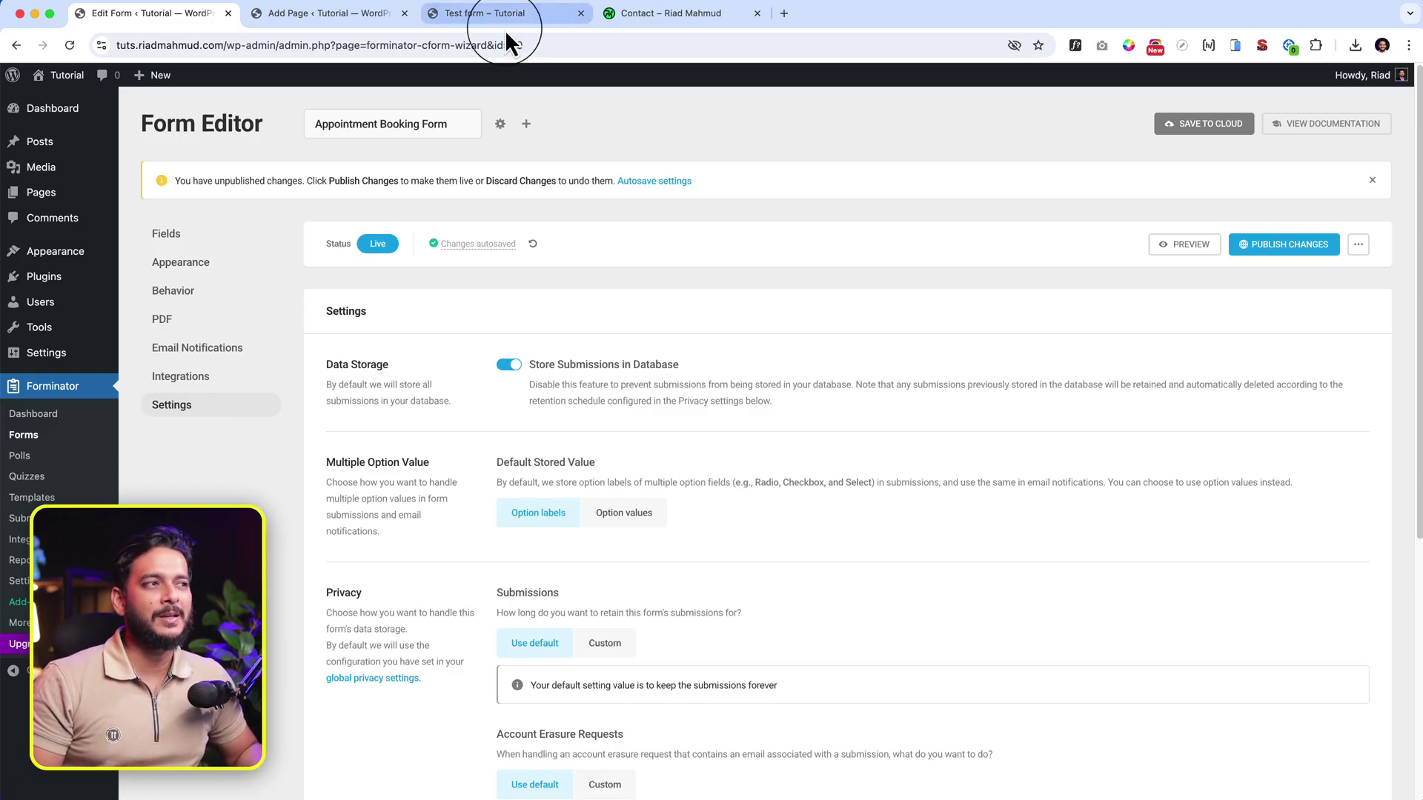
# Switch to the published Test form page and fill in the name, email address and phone from saved contact details.
pyautogui.click(528, 14)
pyautogui.scroll(5, 551, 318)
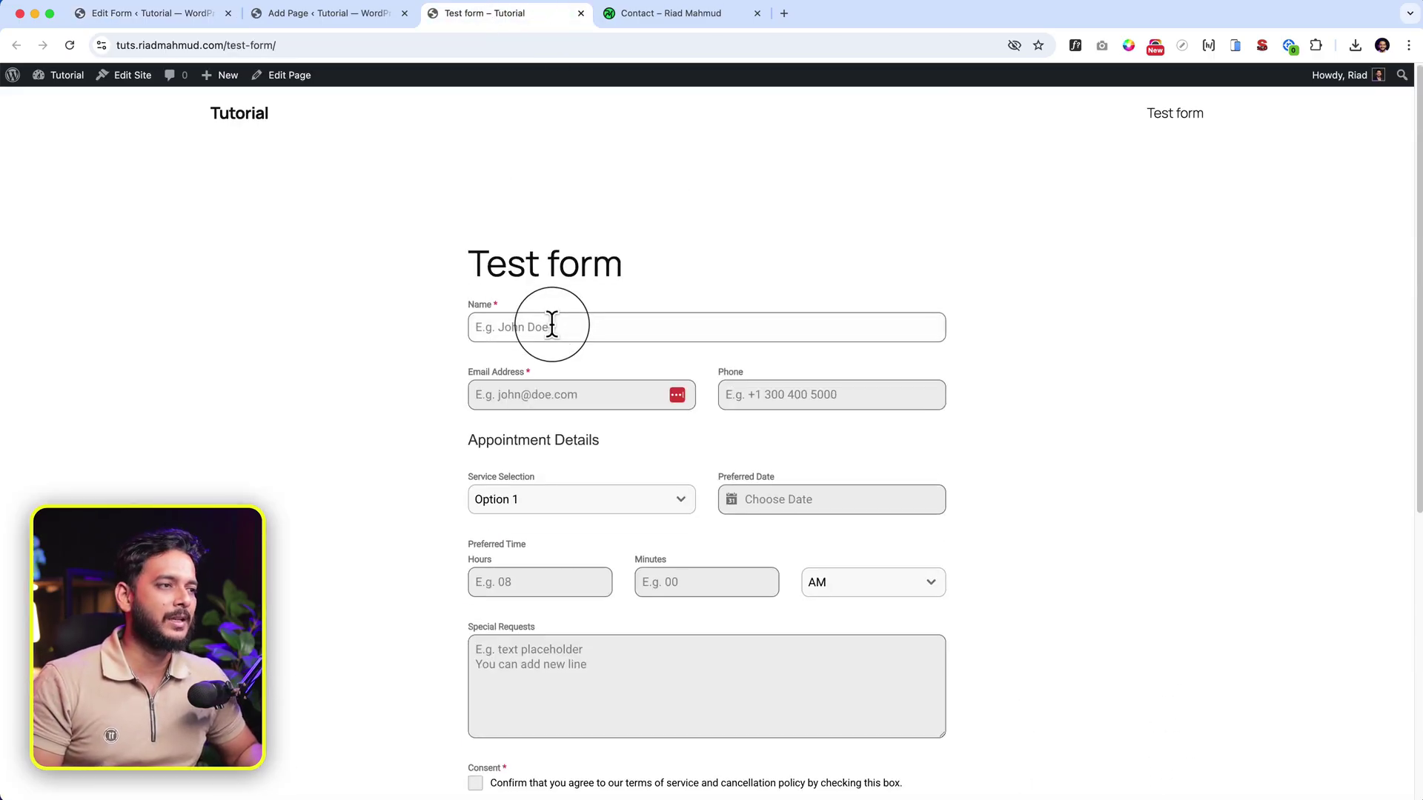
pyautogui.click(551, 326)
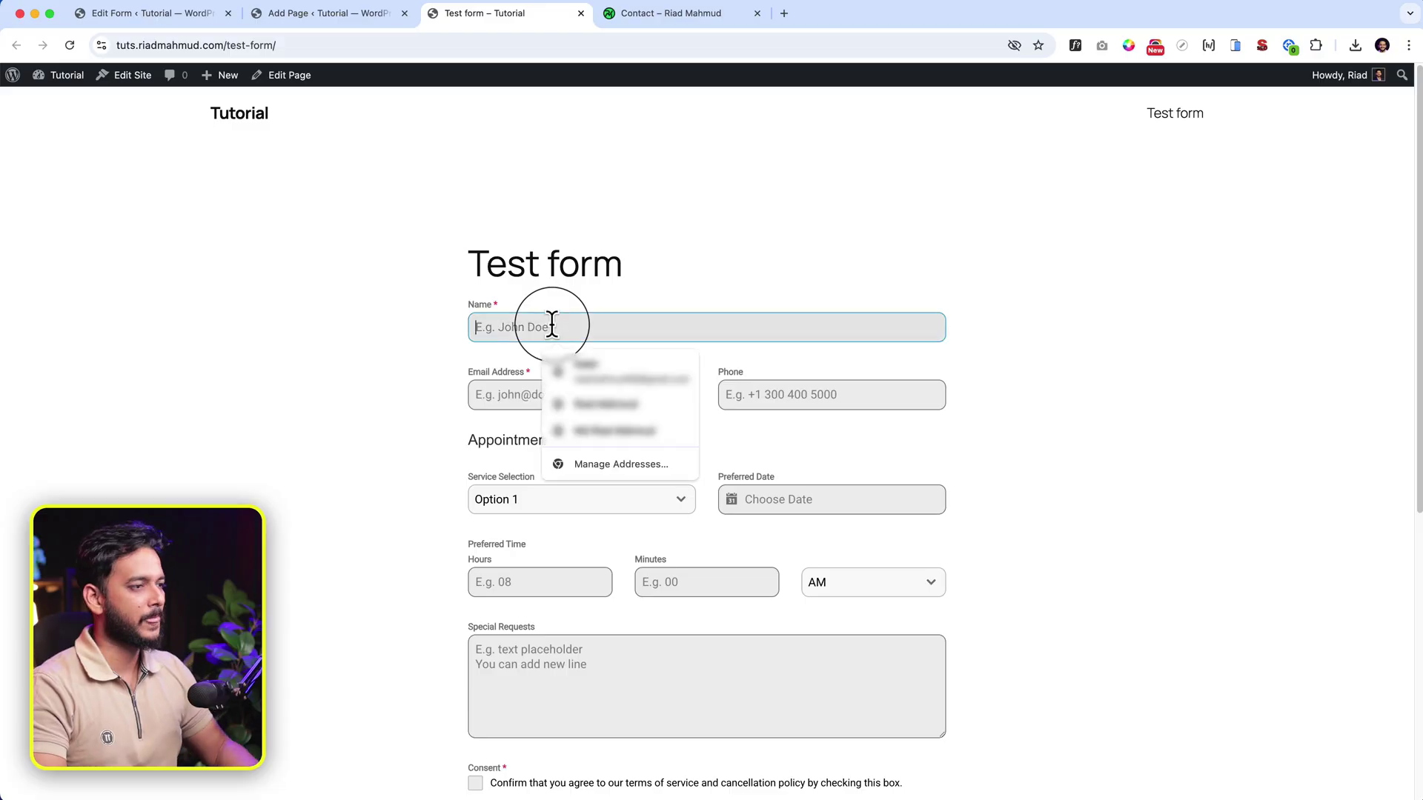
pyautogui.click(604, 401)
pyautogui.click(551, 394)
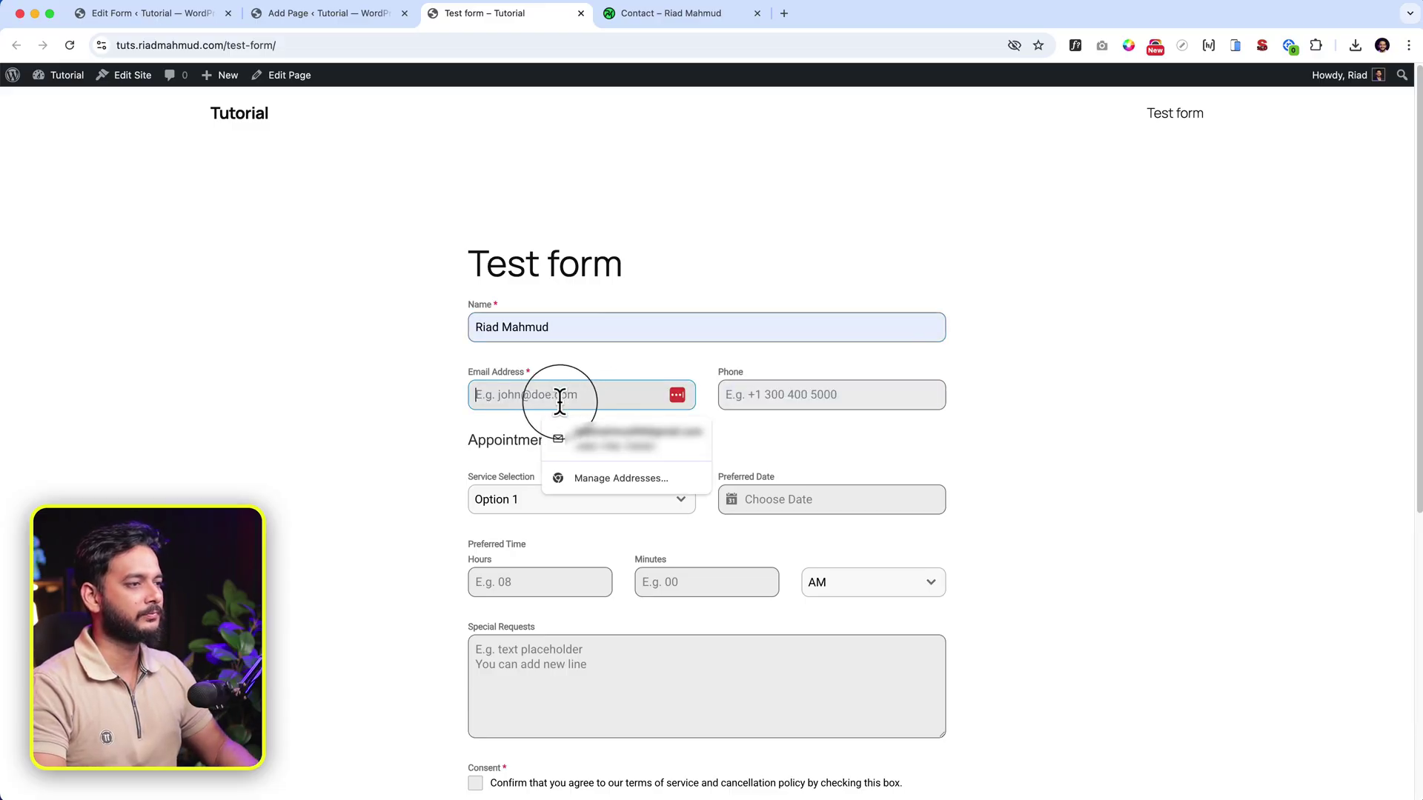
pyautogui.click(597, 429)
# Keep Option 1 as the service selection and set the preferred date to 07/09/2025.
pyautogui.click(584, 501)
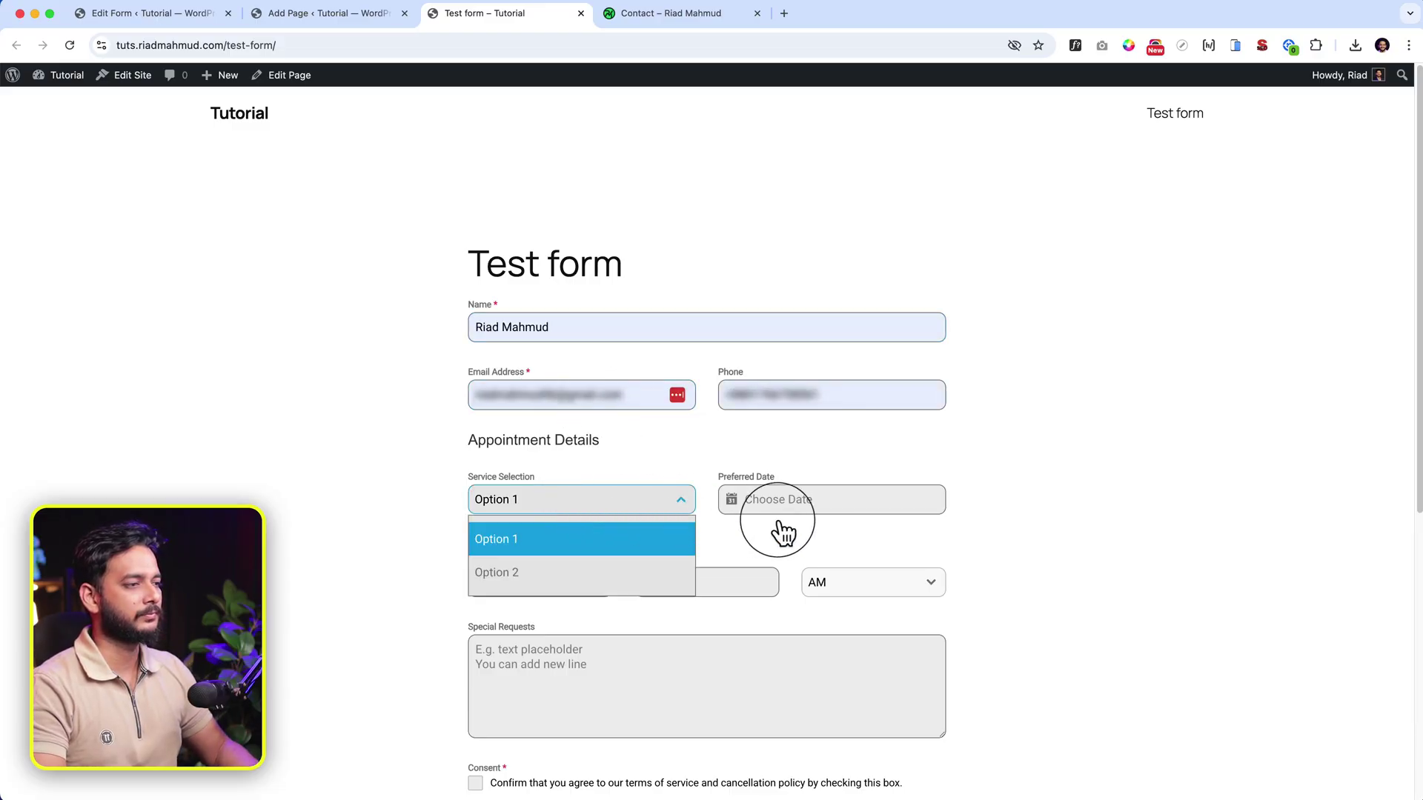
pyautogui.click(794, 498)
pyautogui.click(797, 499)
pyautogui.click(798, 622)
# Try a preferred time of 34 hours and 434 minutes in the booking form.
pyautogui.click(571, 585)
pyautogui.write('34')
pyautogui.click(687, 584)
pyautogui.write('4')
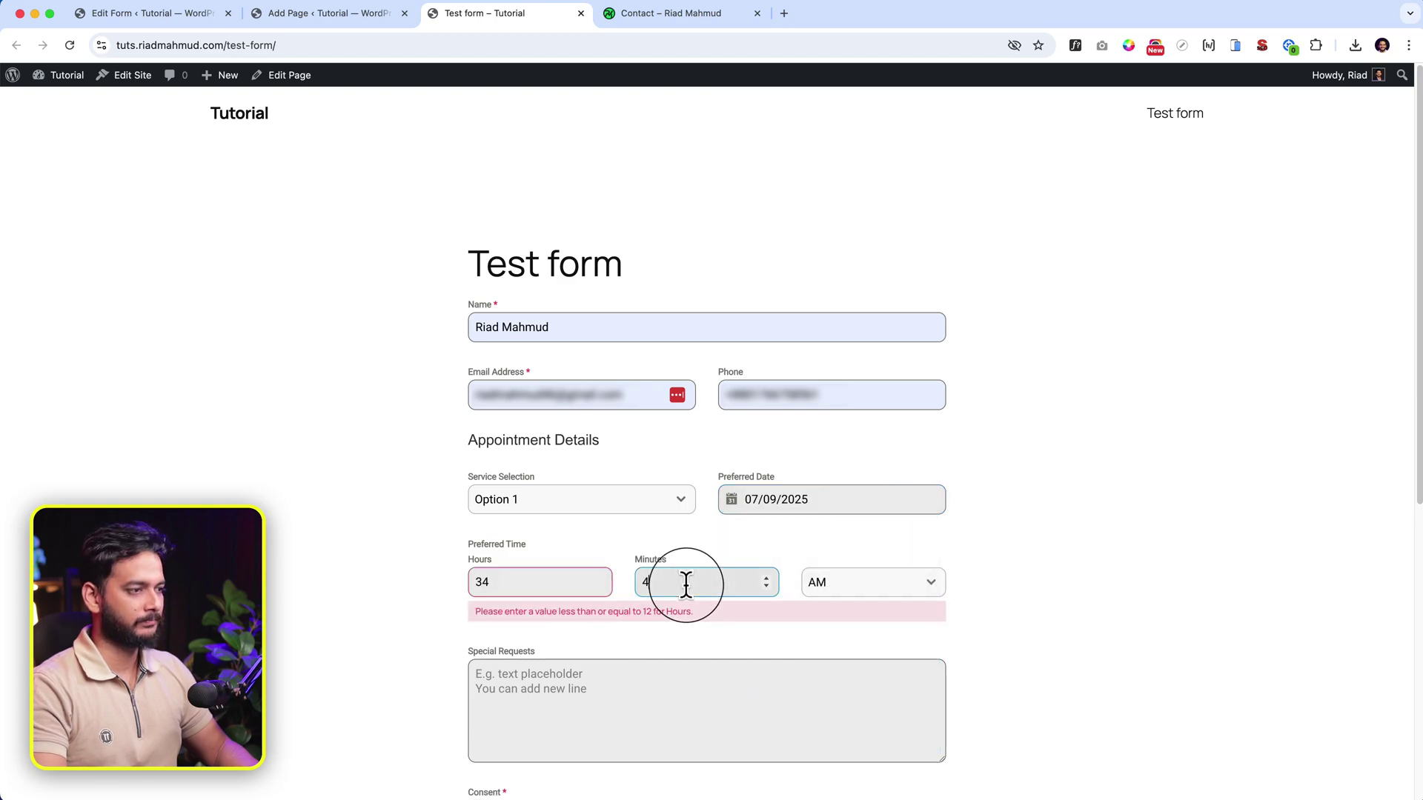
pyautogui.write('34')
# Set the preferred time to 3 hours and 4 minutes, PM.
pyautogui.click(539, 583)
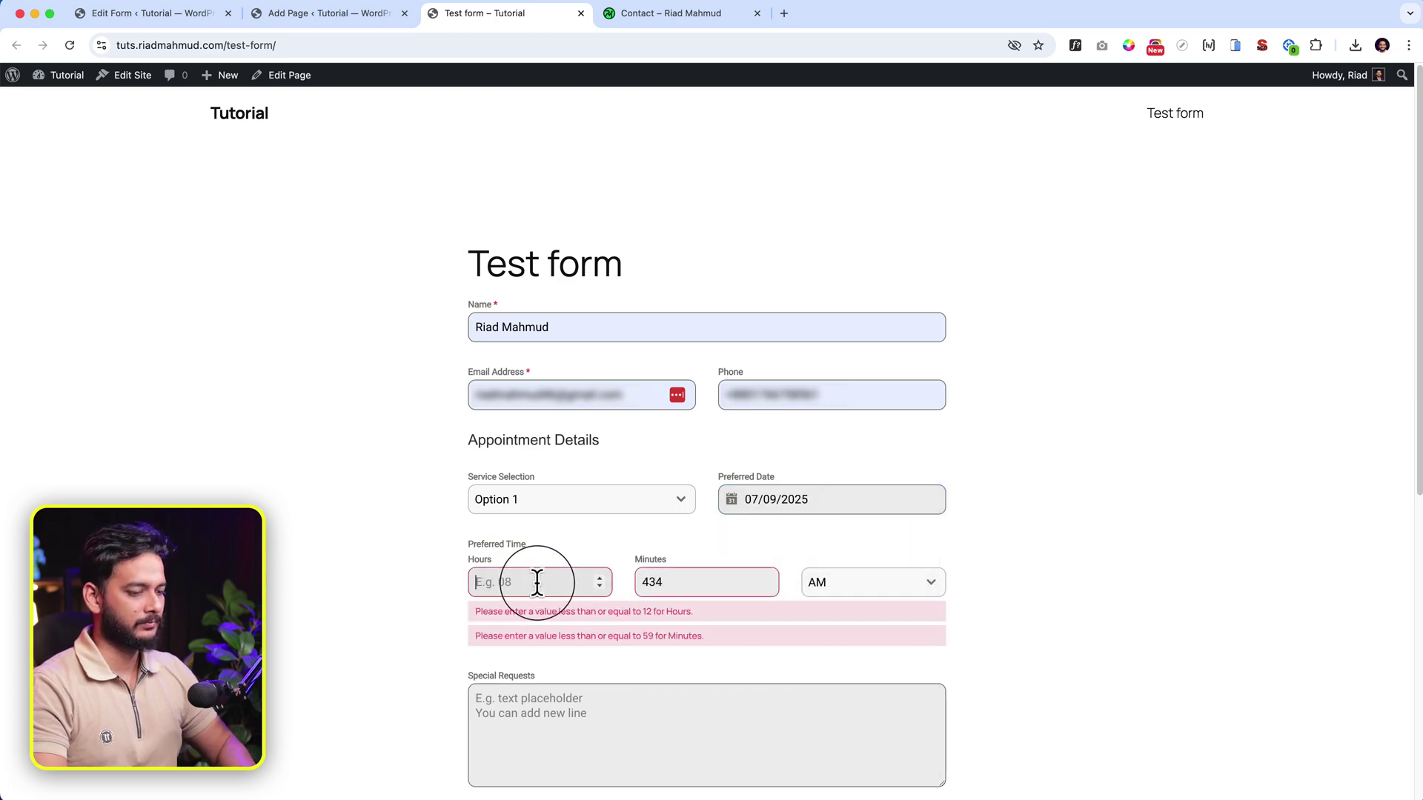
pyautogui.write('3')
pyautogui.doubleClick(721, 582)
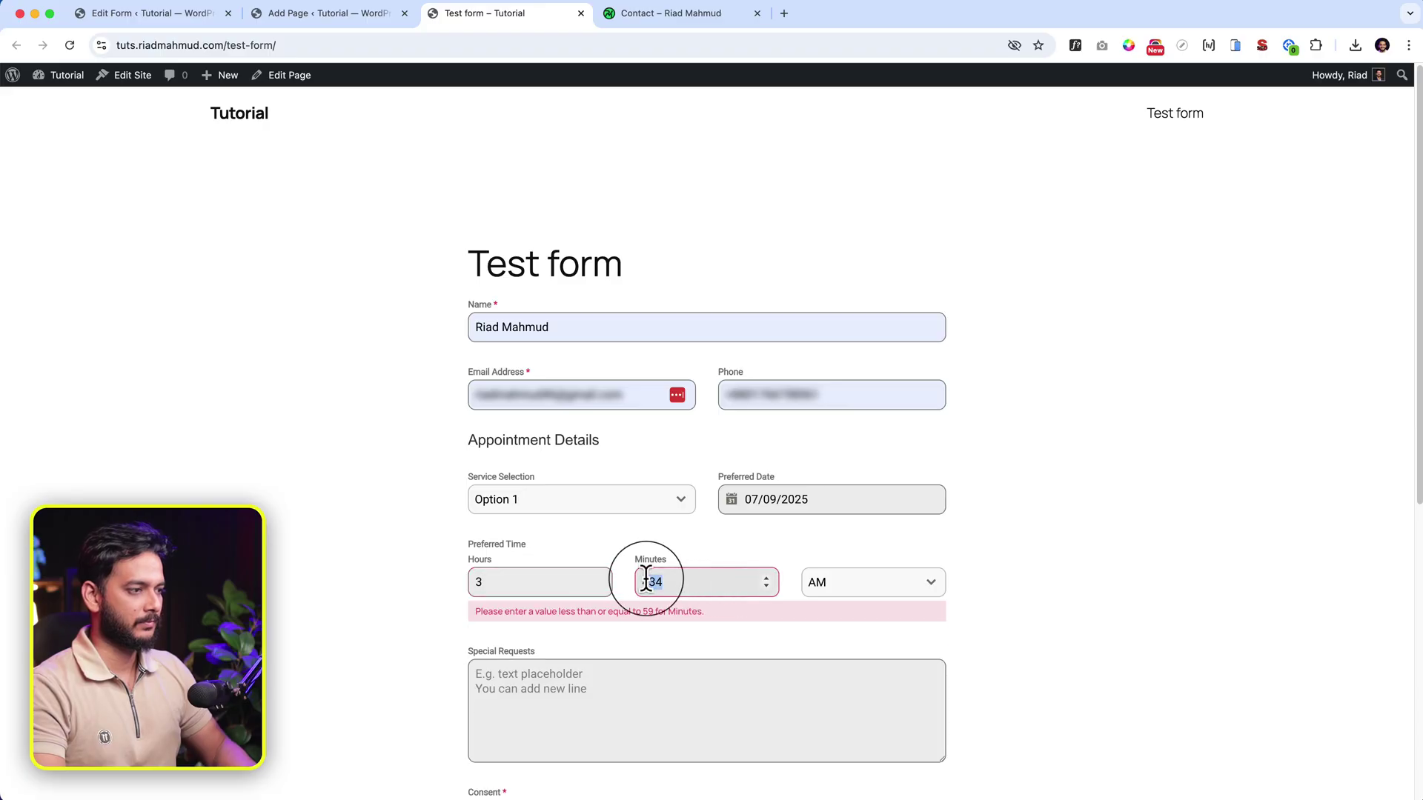
pyautogui.write('4')
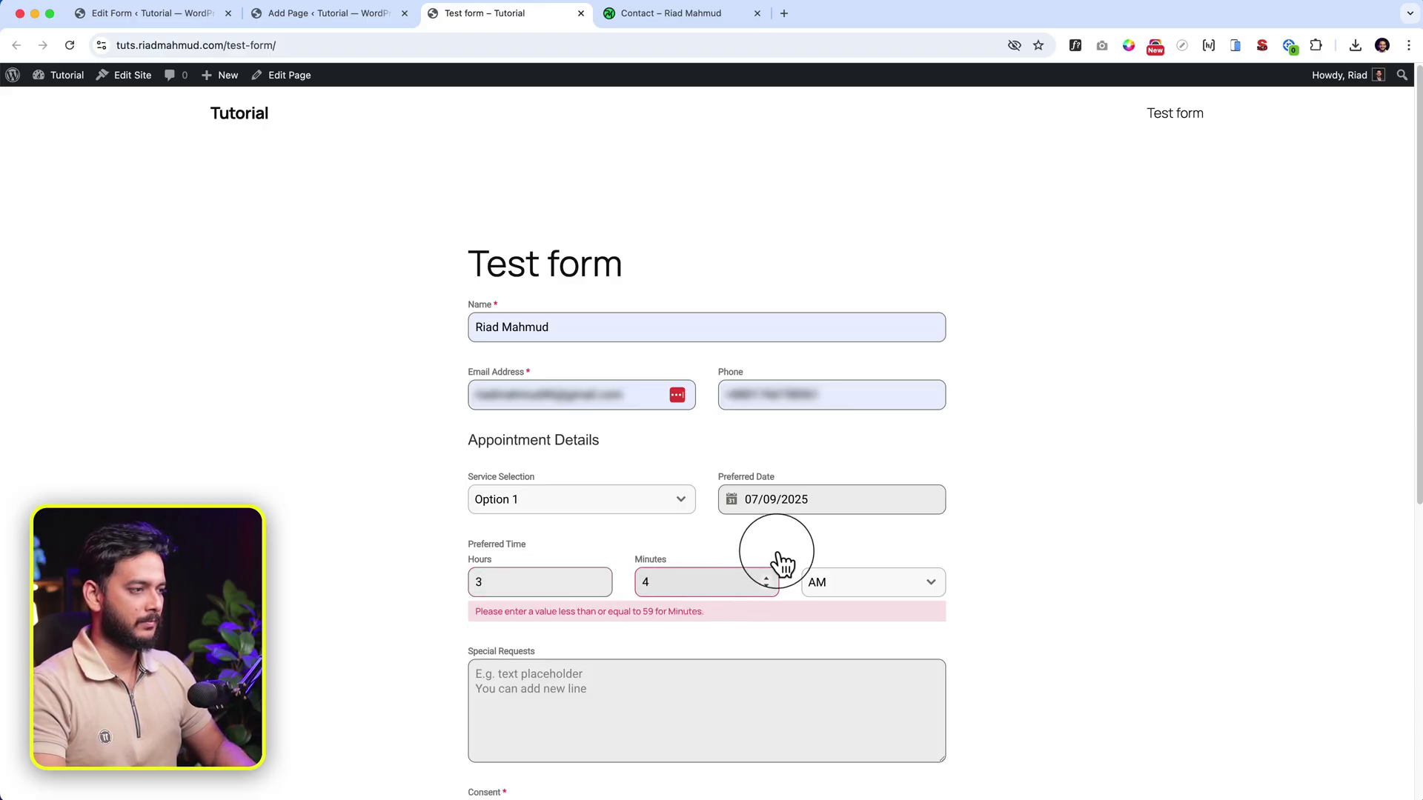
pyautogui.click(871, 587)
pyautogui.click(873, 654)
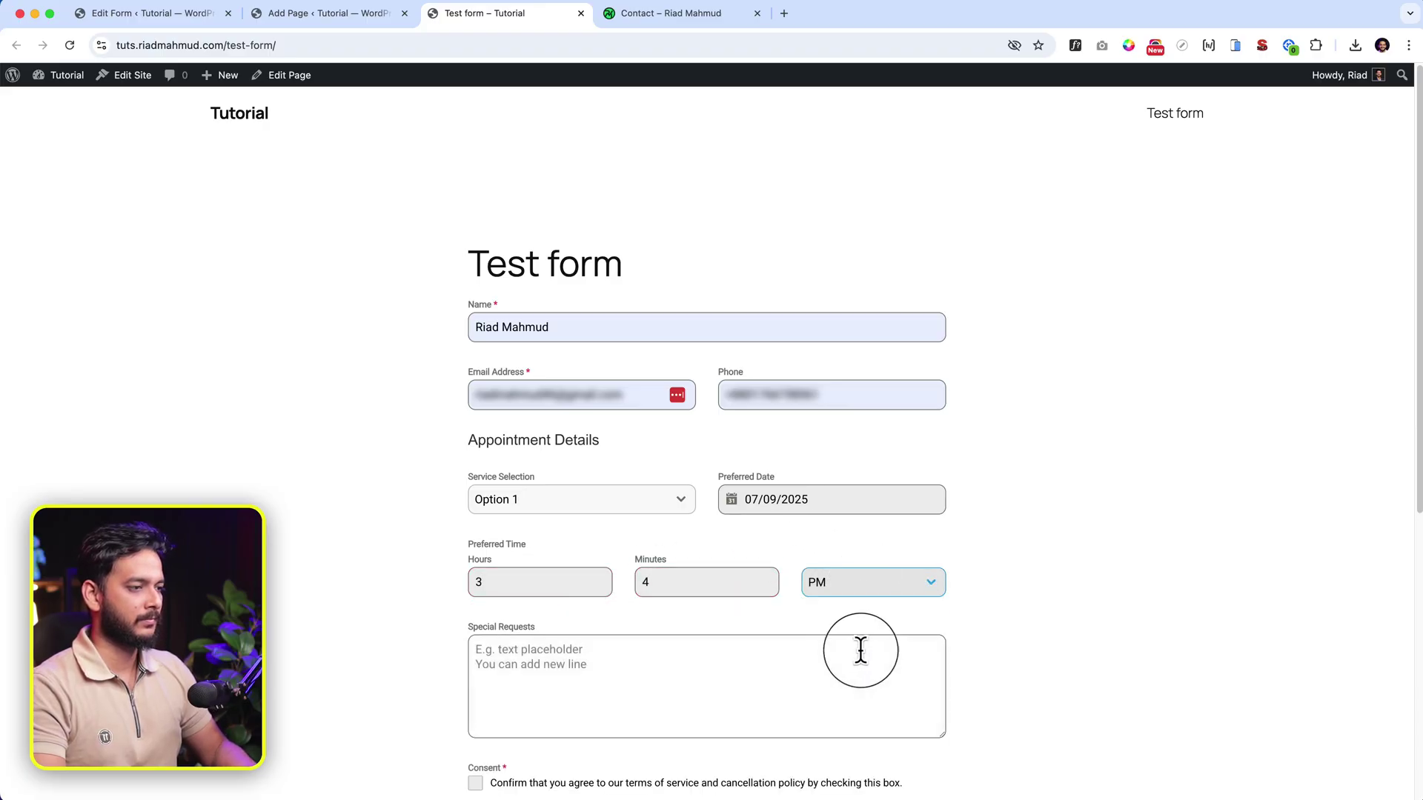
# Enter "Test" as the special request, give consent to the terms and submit the appointment.
pyautogui.scroll(-1, 664, 625)
pyautogui.click(665, 626)
pyautogui.write('Test')
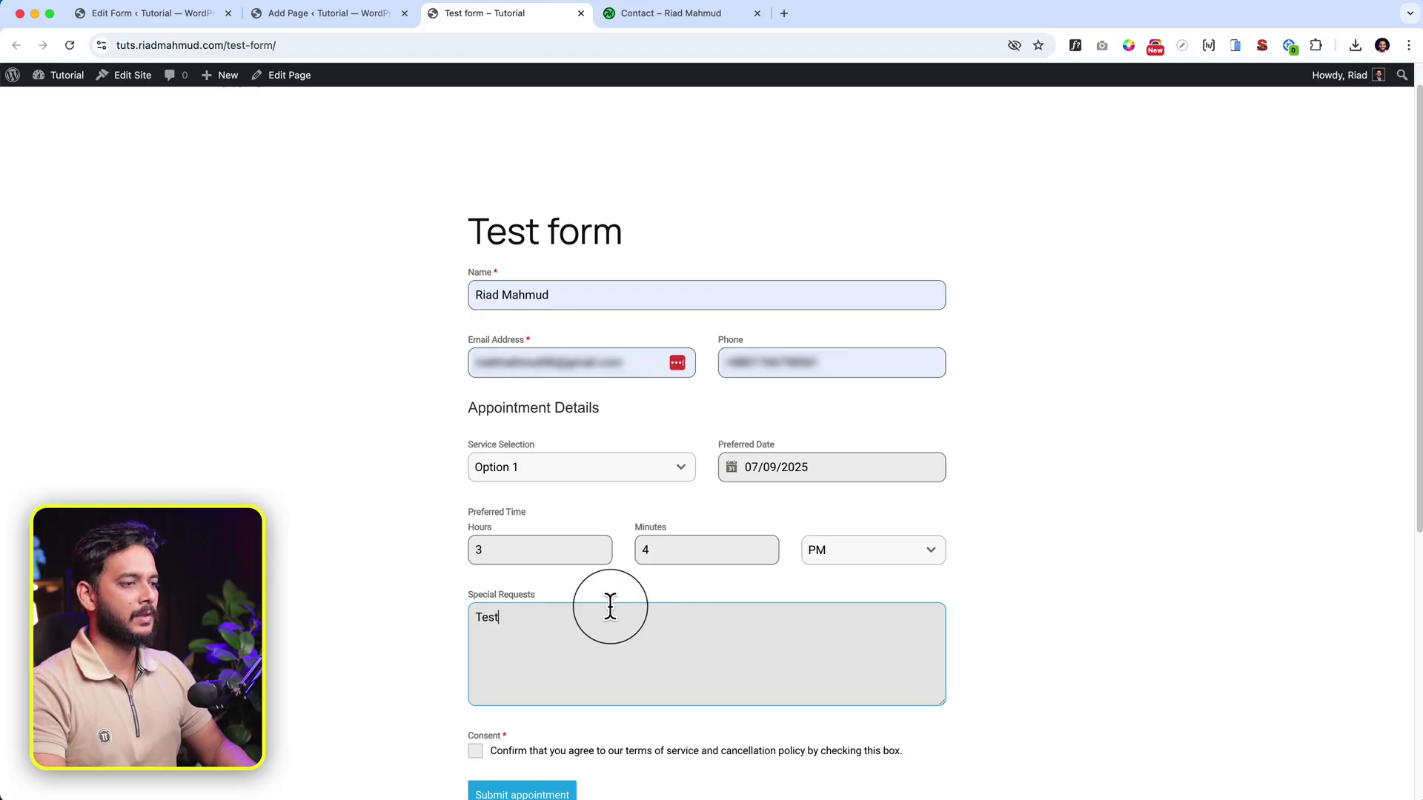
pyautogui.scroll(-3, 665, 628)
pyautogui.click(475, 569)
pyautogui.click(525, 621)
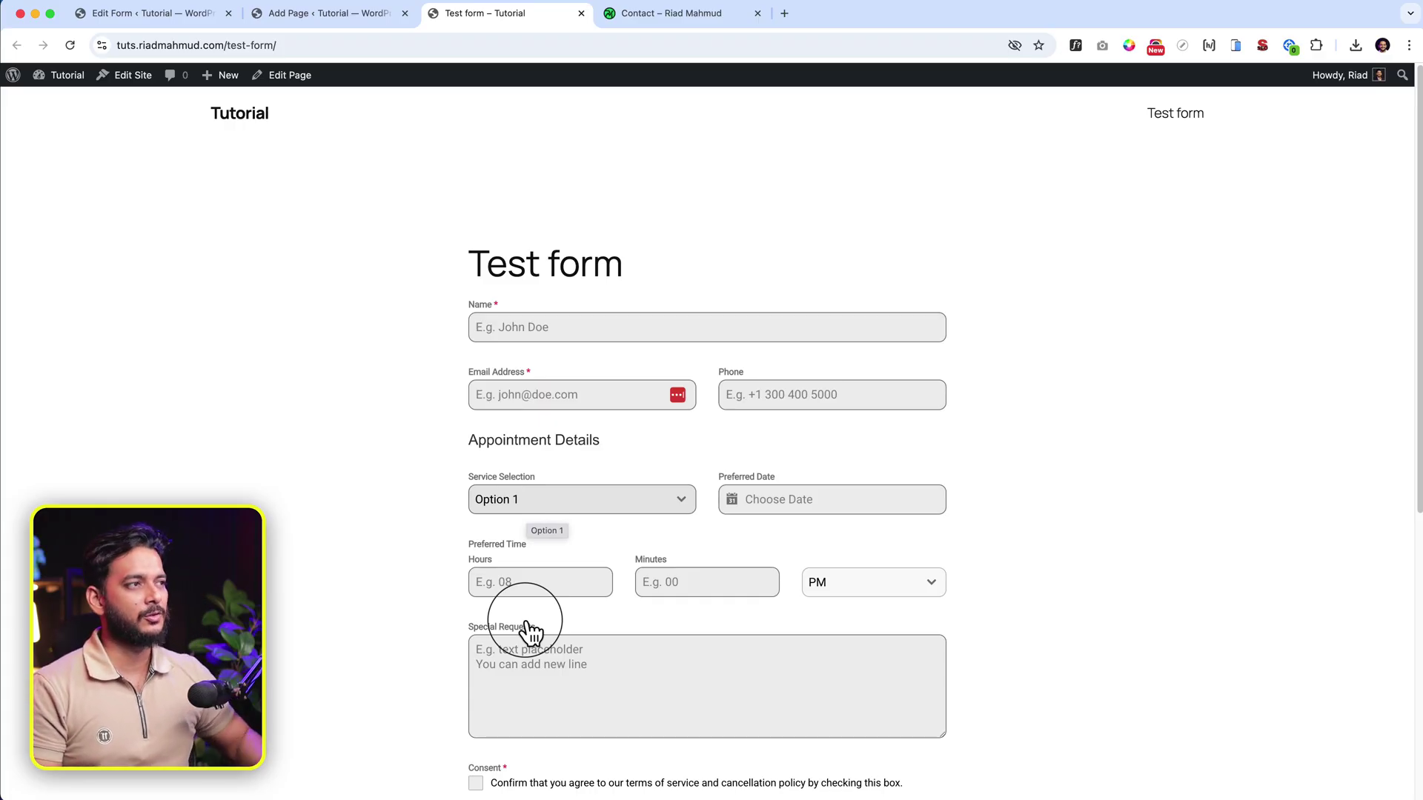
# Go to Gmail in a new browser tab and read the form entry notification for Appointment Booking Form.
pyautogui.click(784, 13)
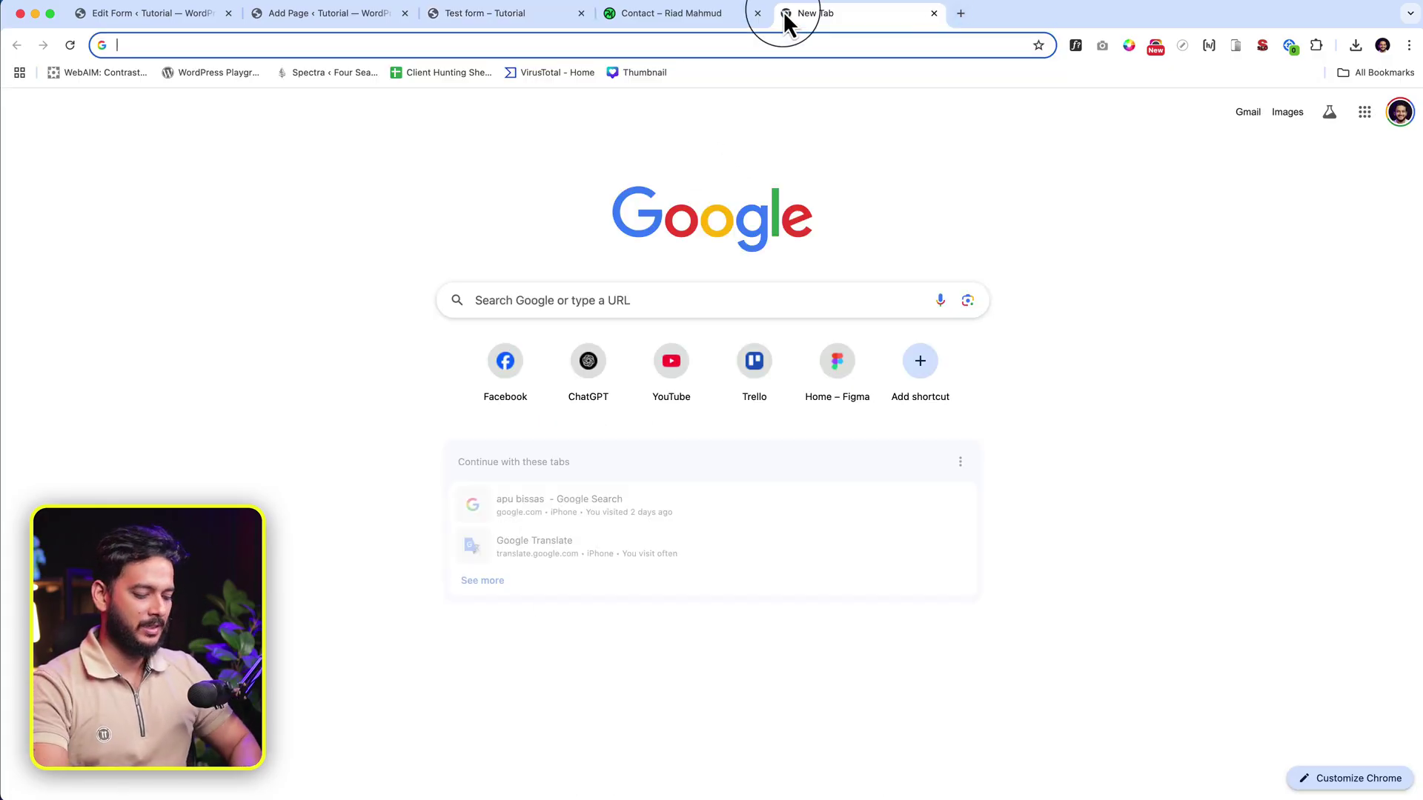
pyautogui.write('gmail')
pyautogui.press('Return')
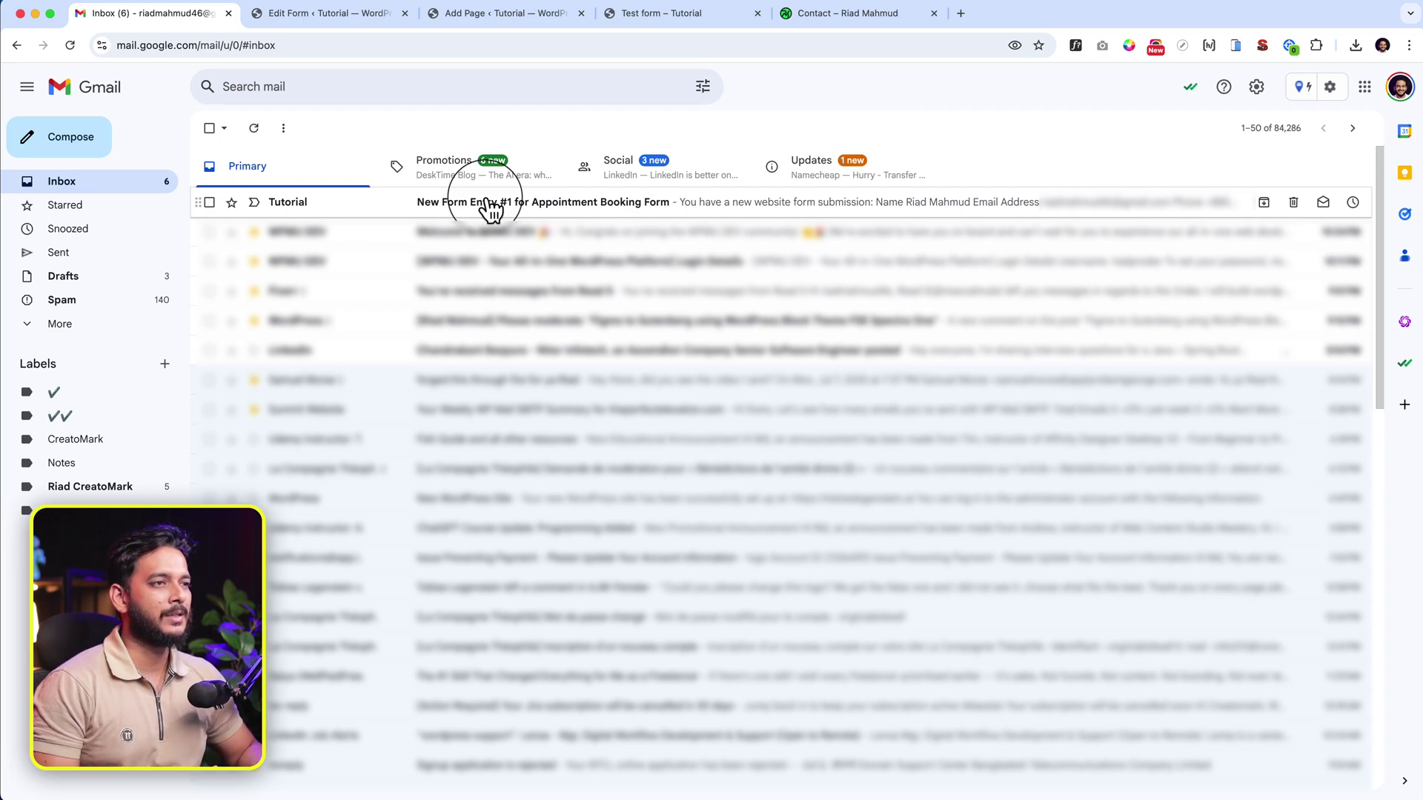
pyautogui.click(530, 215)
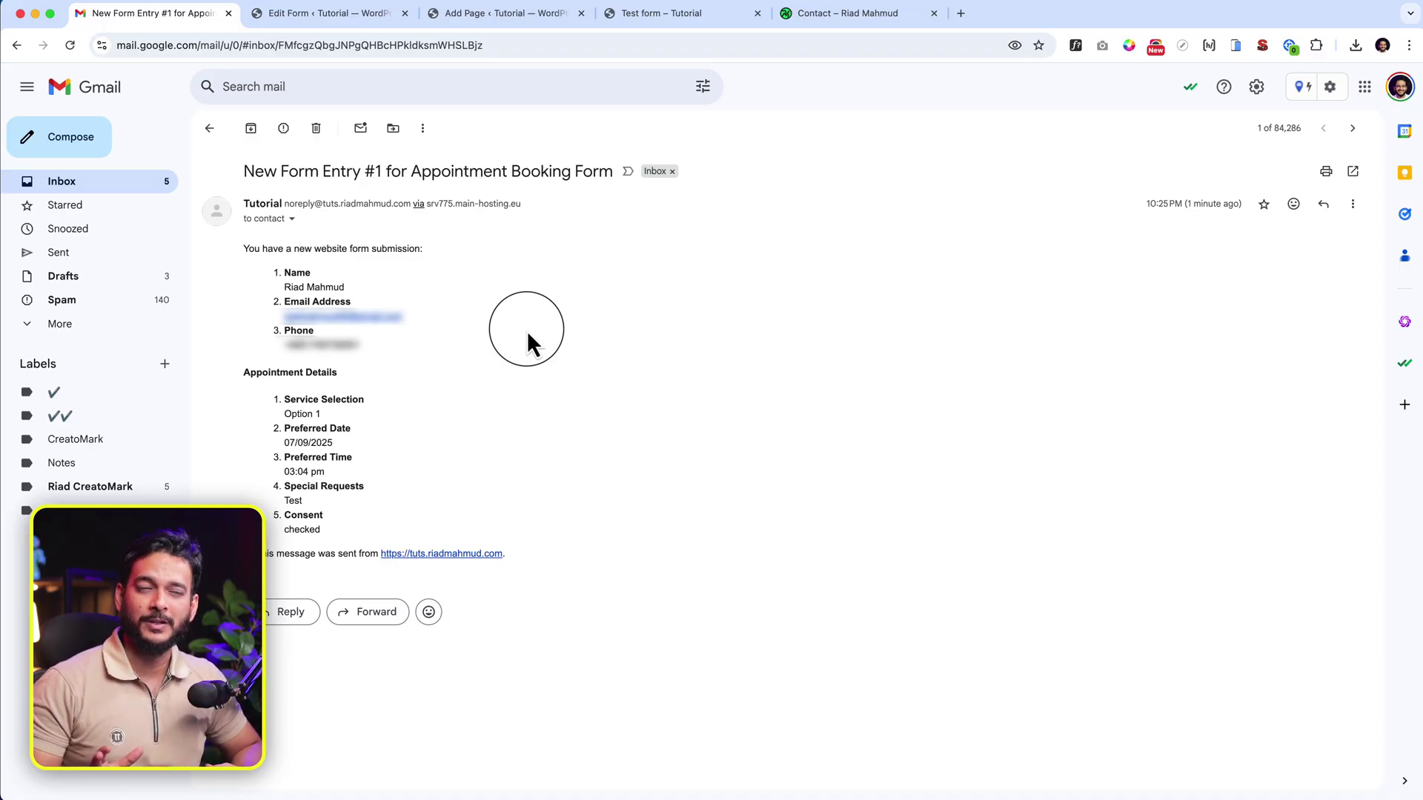
# Return to the booking form's fields in Forminator, insert a Page Break and place it directly above Preferred Time.
pyautogui.click(368, 18)
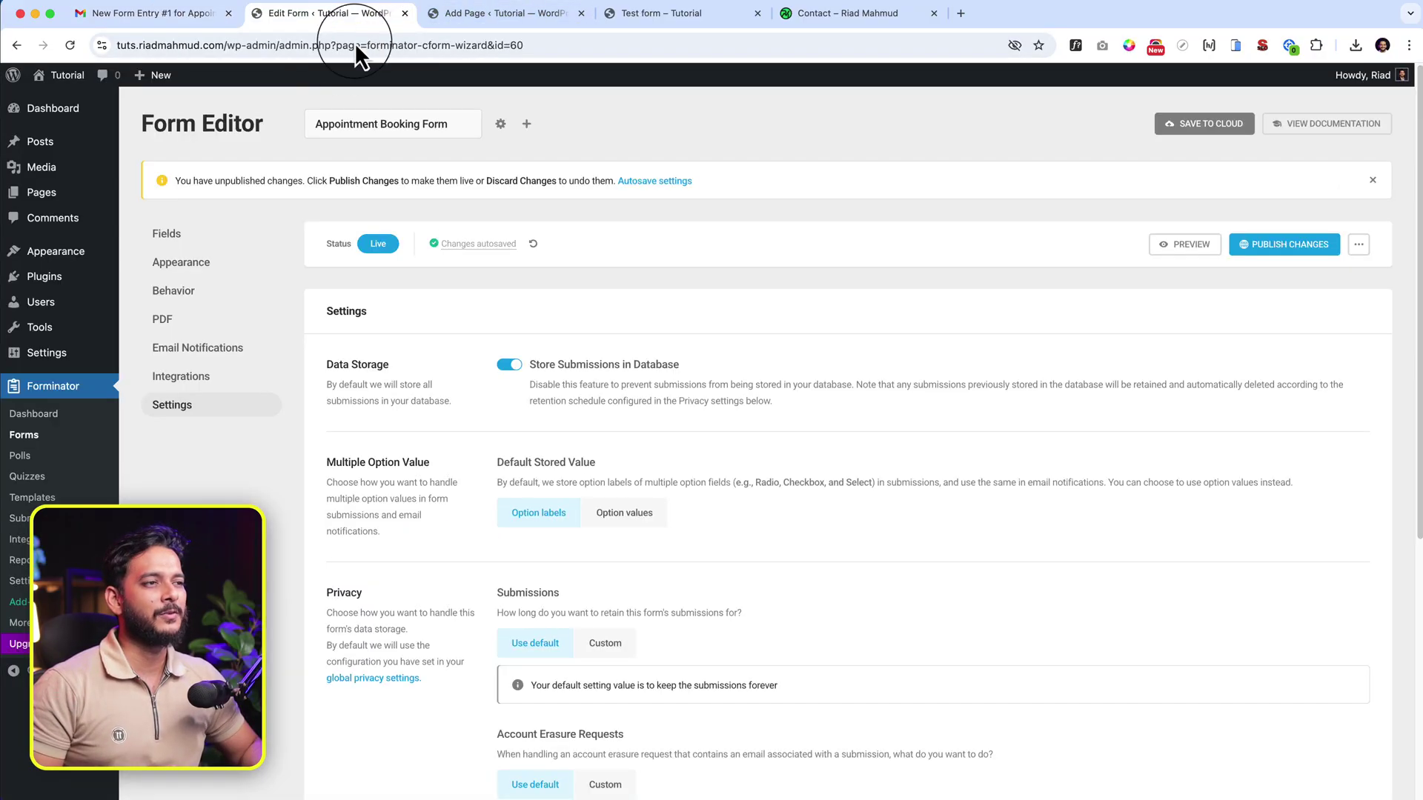
pyautogui.click(226, 238)
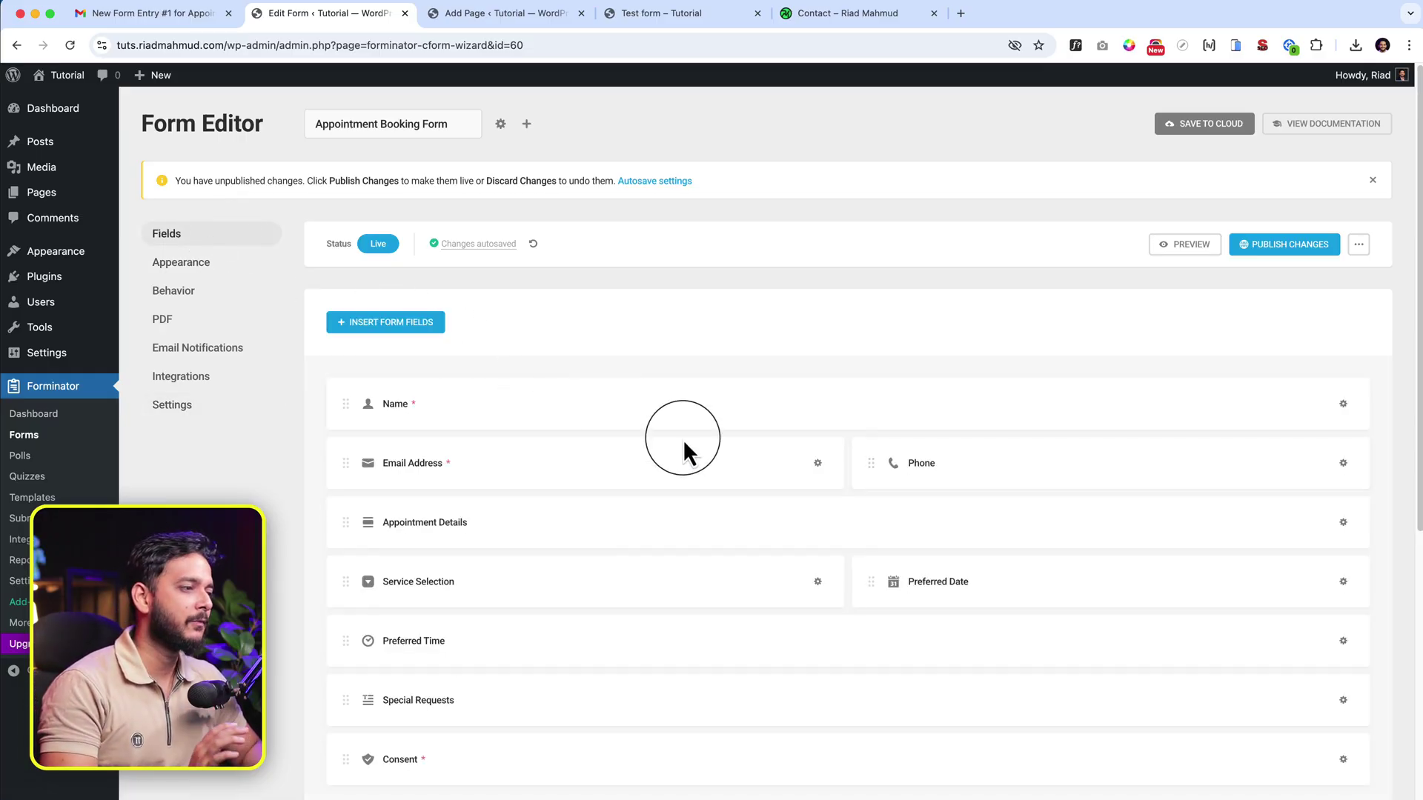
pyautogui.scroll(-3, 856, 514)
pyautogui.scroll(-1, 856, 515)
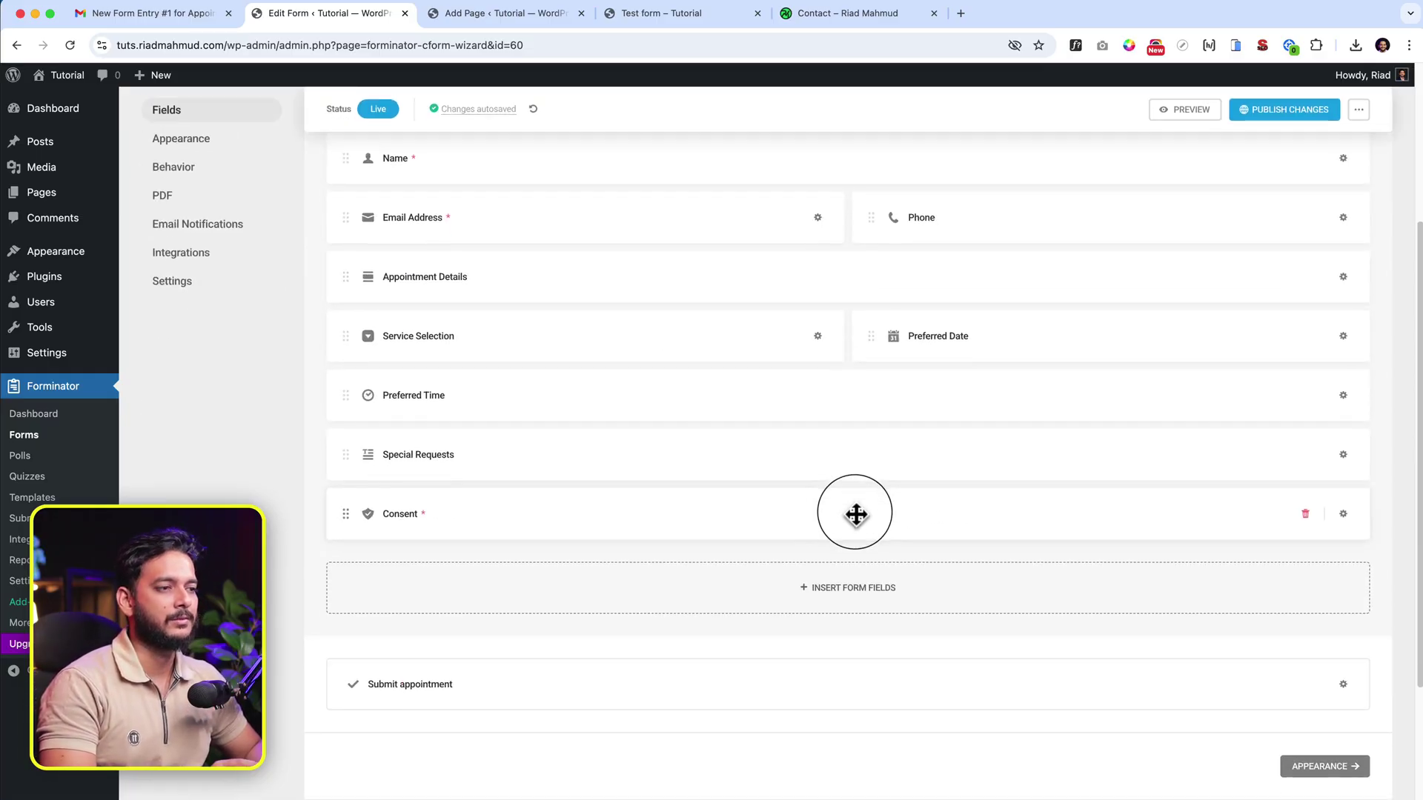
pyautogui.click(844, 591)
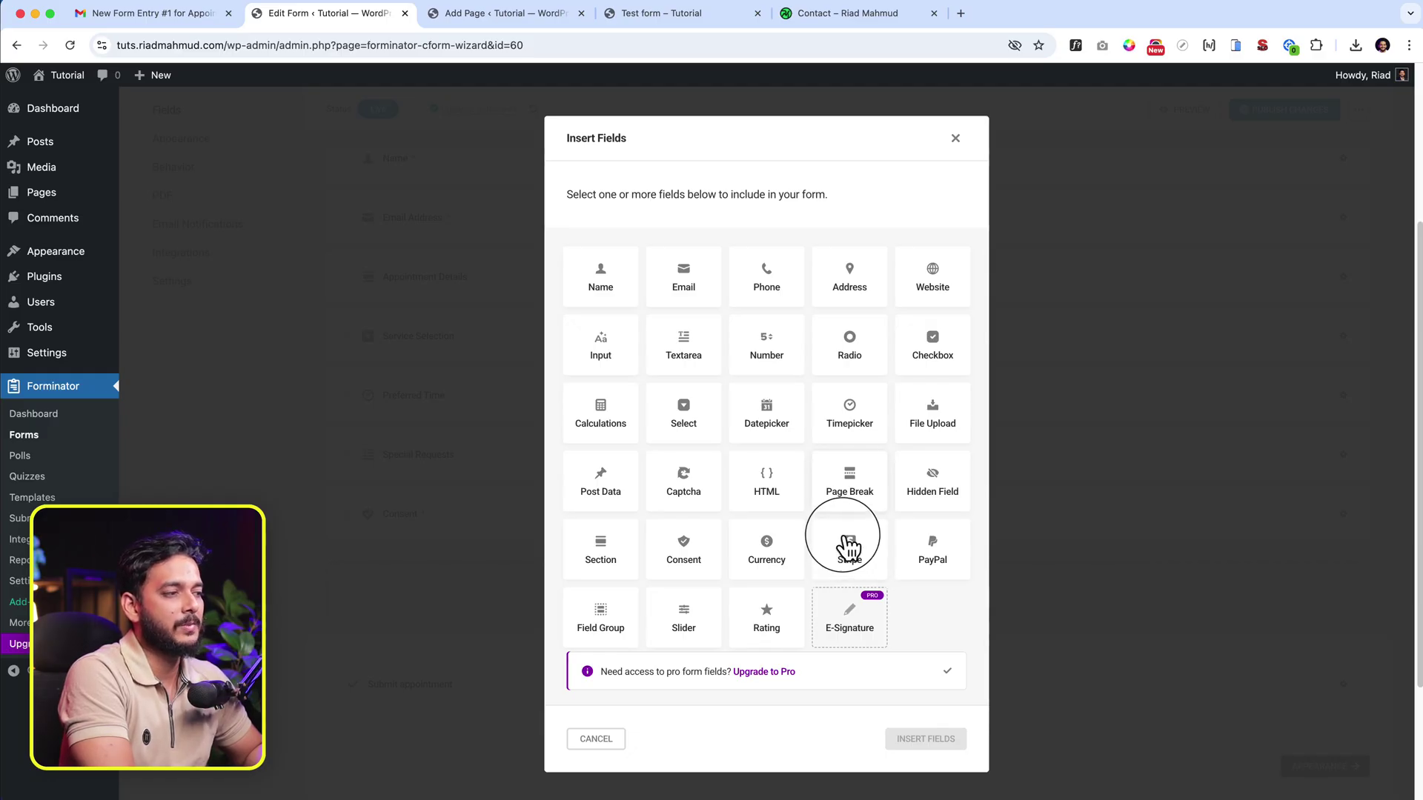
pyautogui.click(858, 488)
pyautogui.click(926, 740)
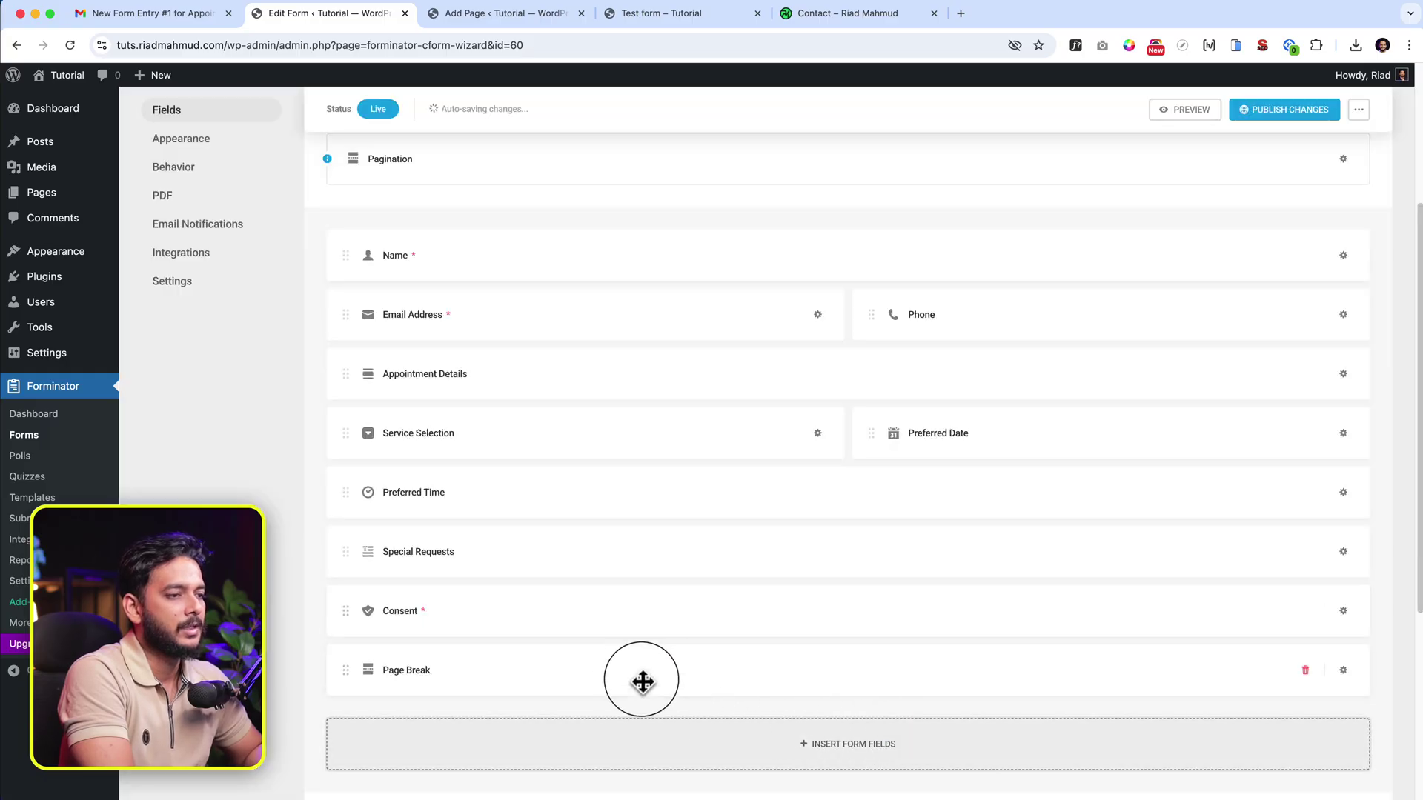
pyautogui.moveTo(616, 673); pyautogui.dragTo(585, 488)
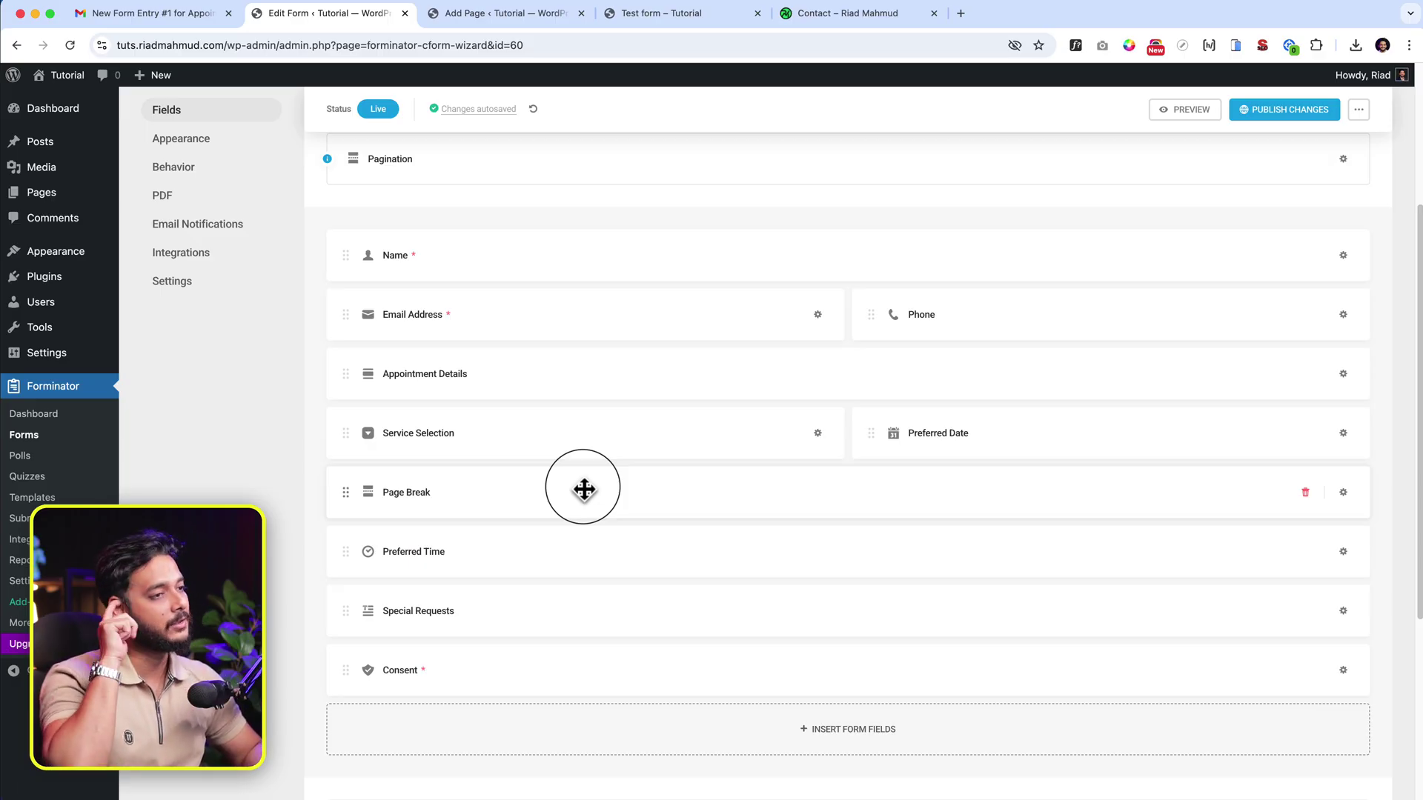
# Insert a Website field into the booking form and apply its default label settings.
pyautogui.click(825, 726)
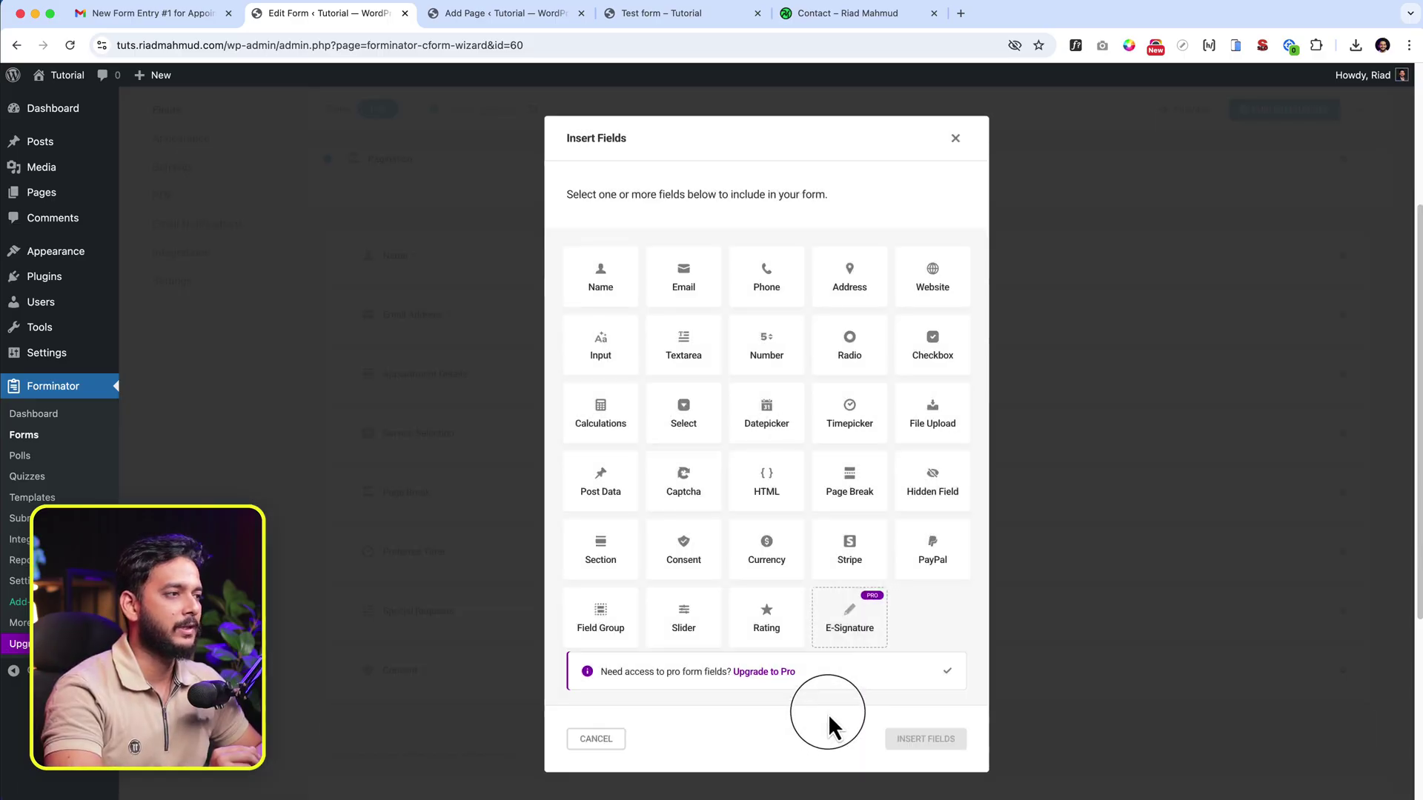
pyautogui.click(923, 285)
pyautogui.click(935, 742)
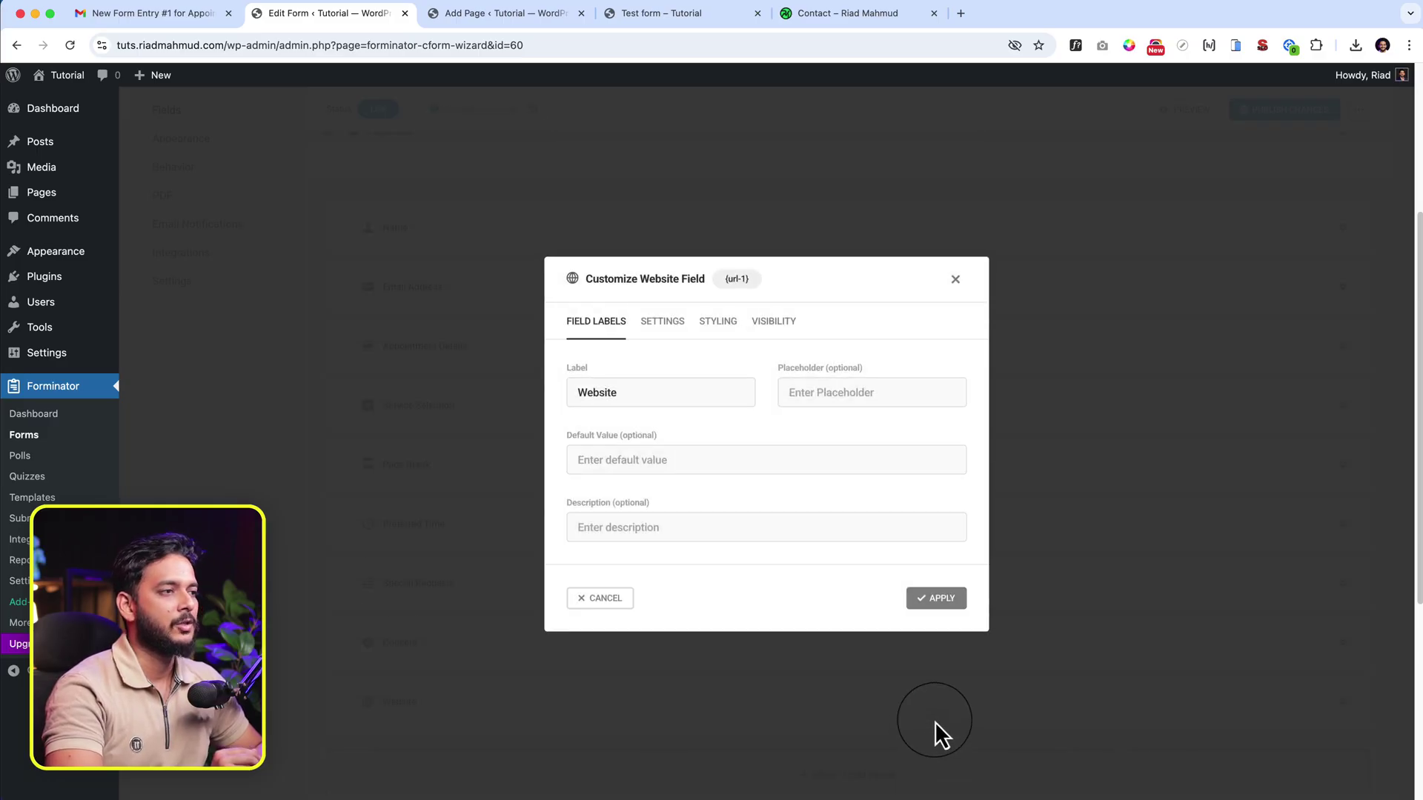
pyautogui.click(936, 599)
# Try the Website field directly below the Page Break, and finally place it below Consent at the end of the form.
pyautogui.moveTo(444, 701); pyautogui.dragTo(721, 511)
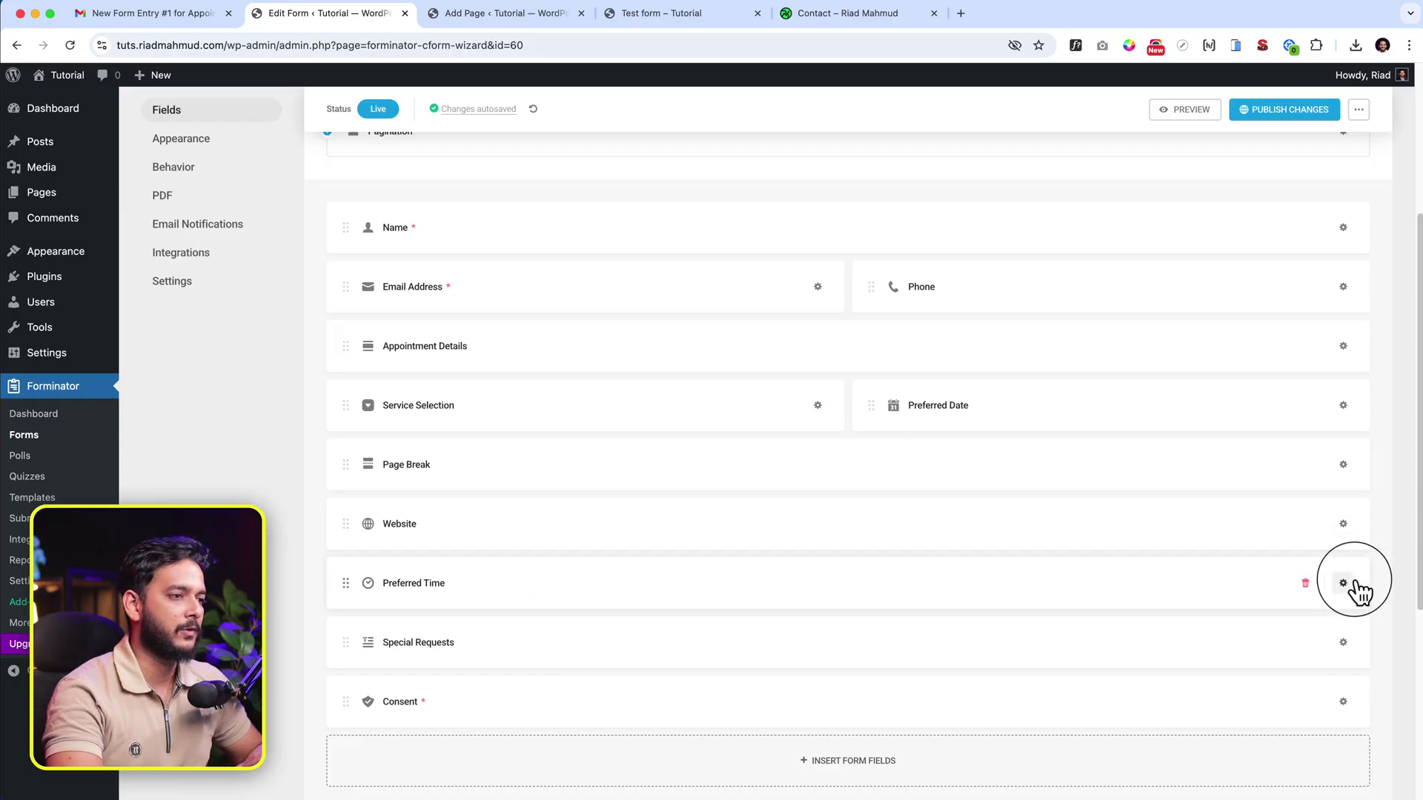
pyautogui.scroll(-3, 1357, 590)
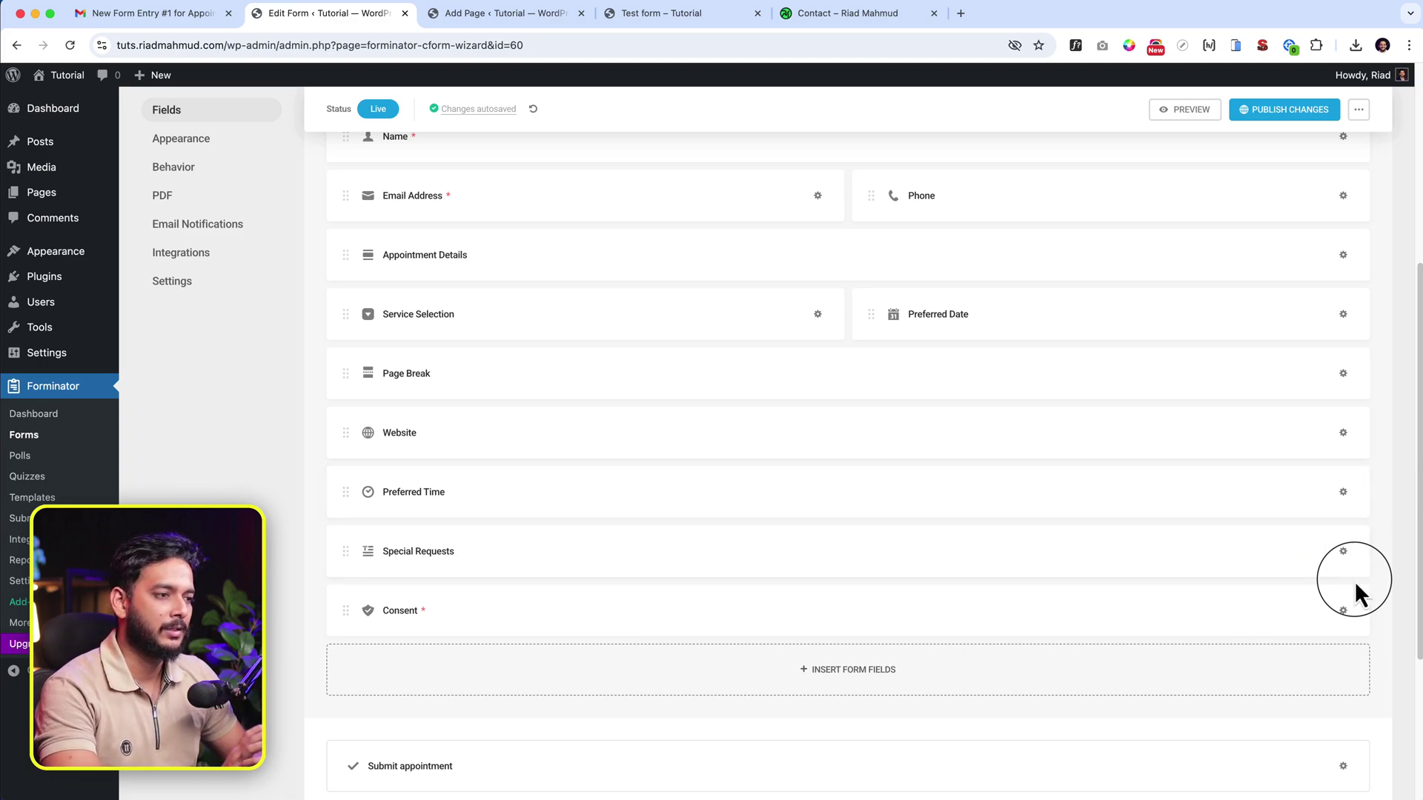
pyautogui.moveTo(509, 421); pyautogui.dragTo(575, 656)
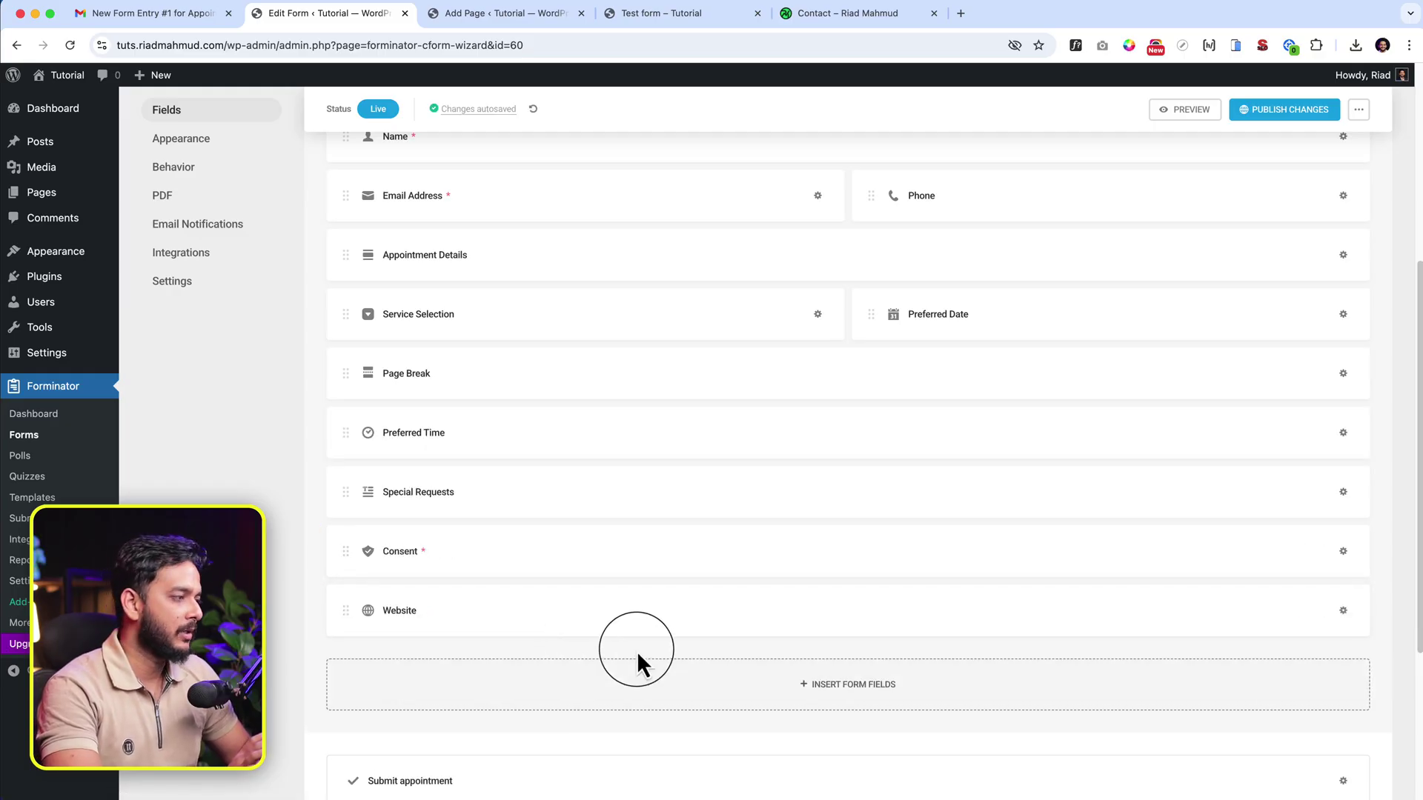
# Add a visibility rule to the Website field that shows it when Consent is checked.
pyautogui.click(1343, 609)
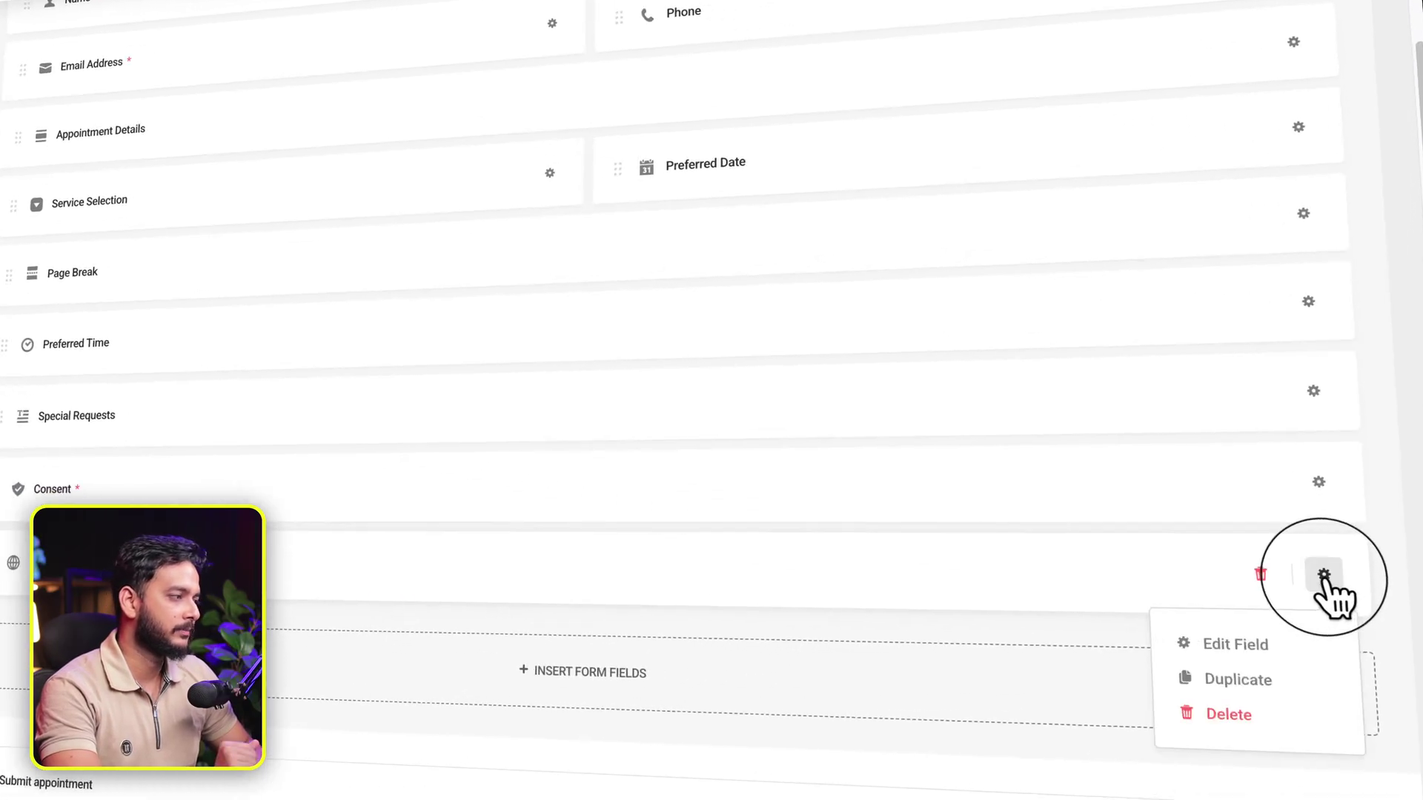
pyautogui.click(1226, 646)
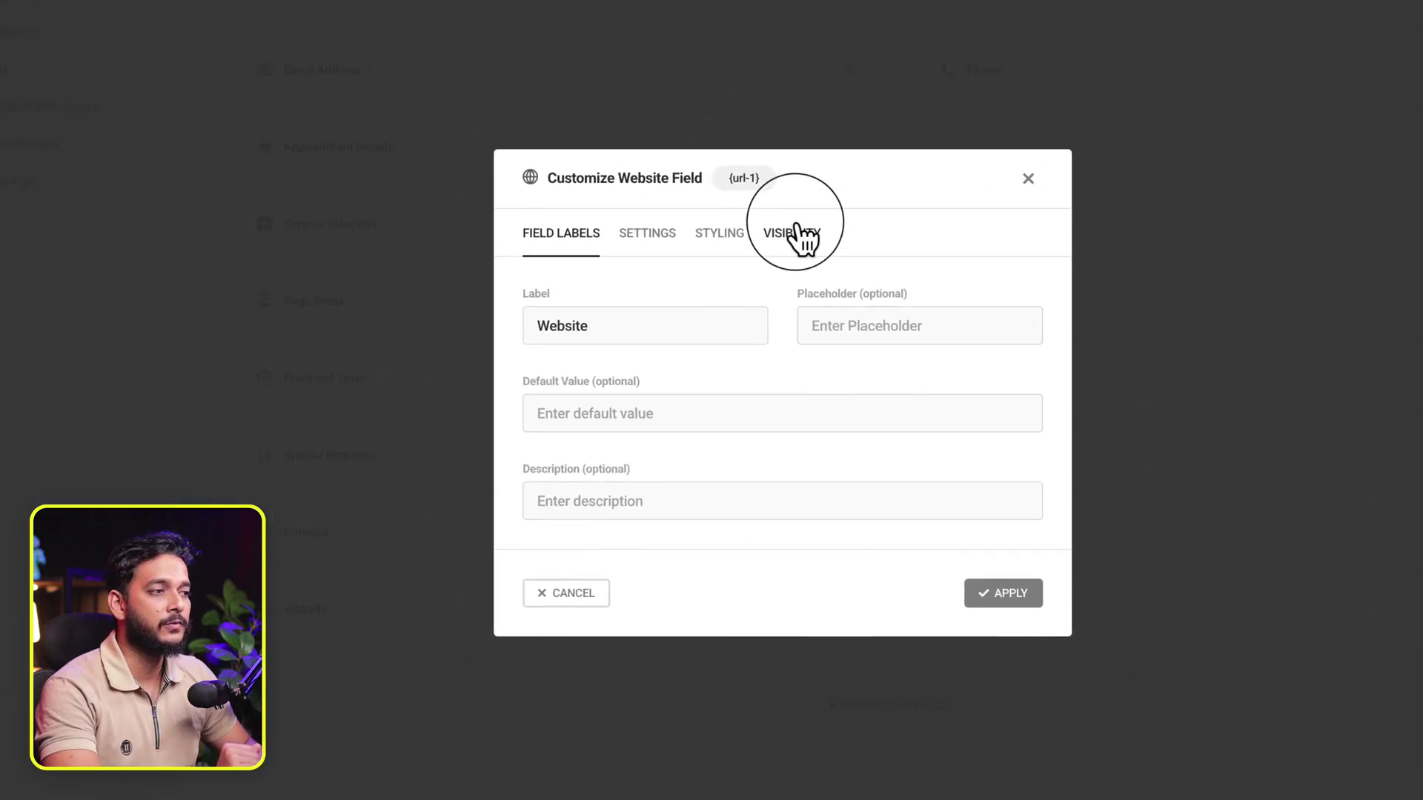
pyautogui.click(796, 226)
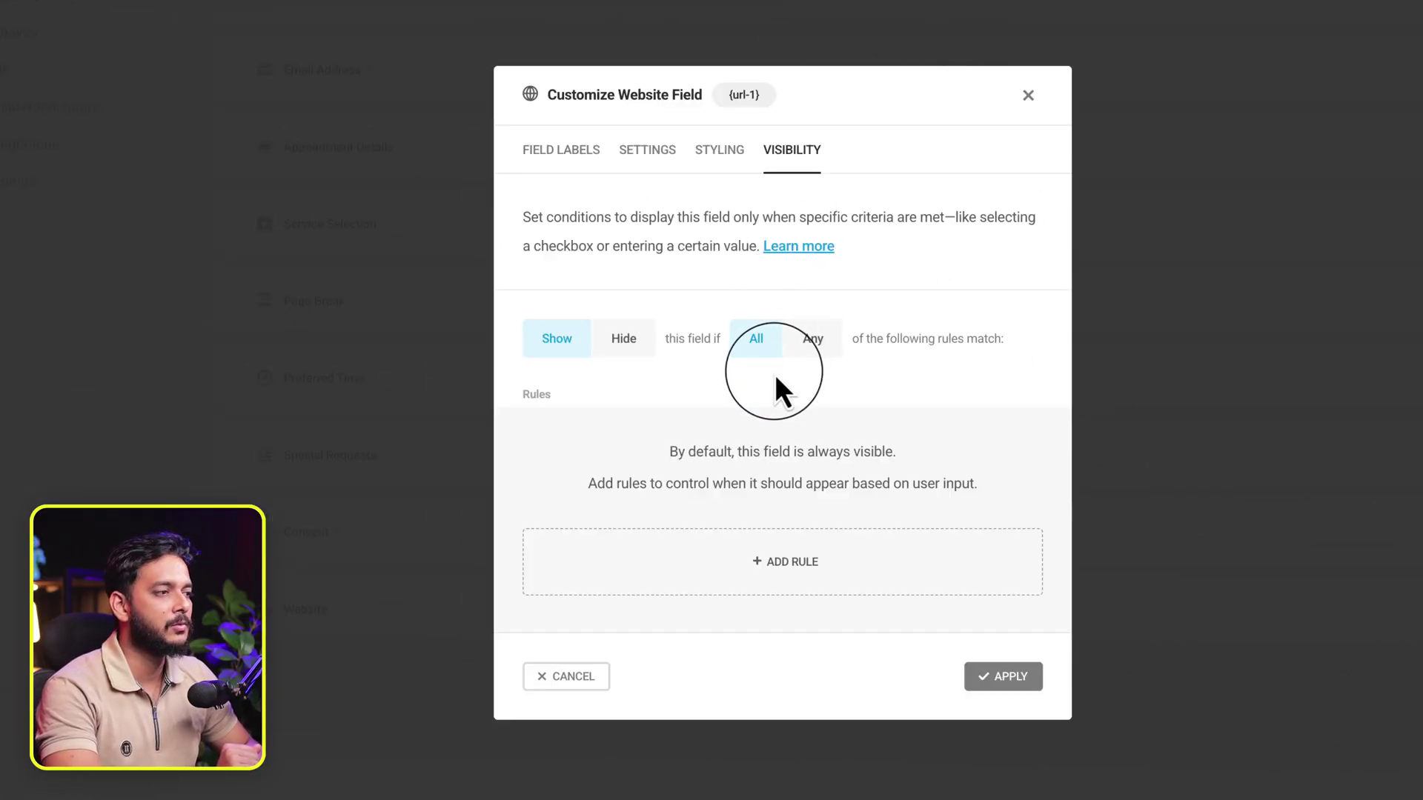
pyautogui.click(802, 560)
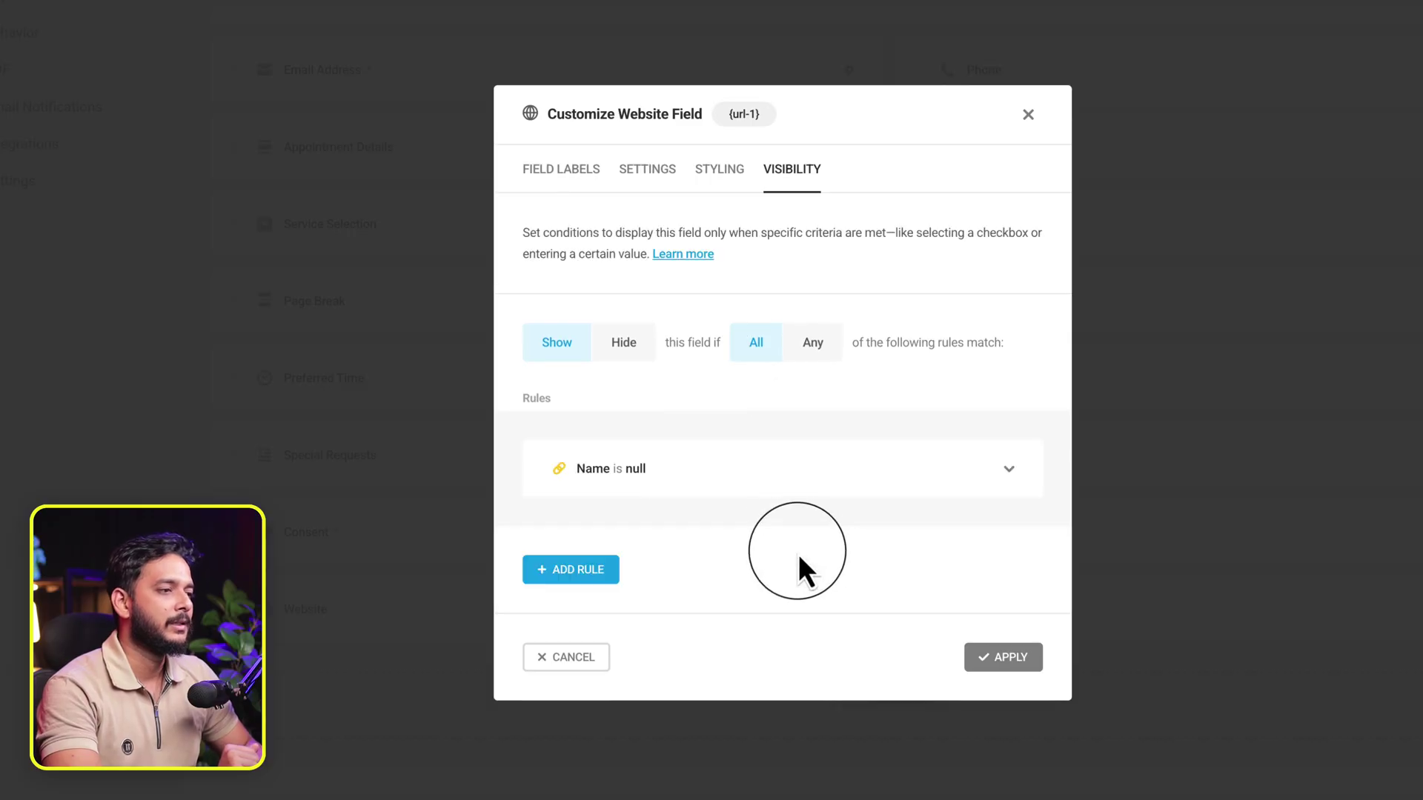
pyautogui.click(749, 482)
pyautogui.click(968, 495)
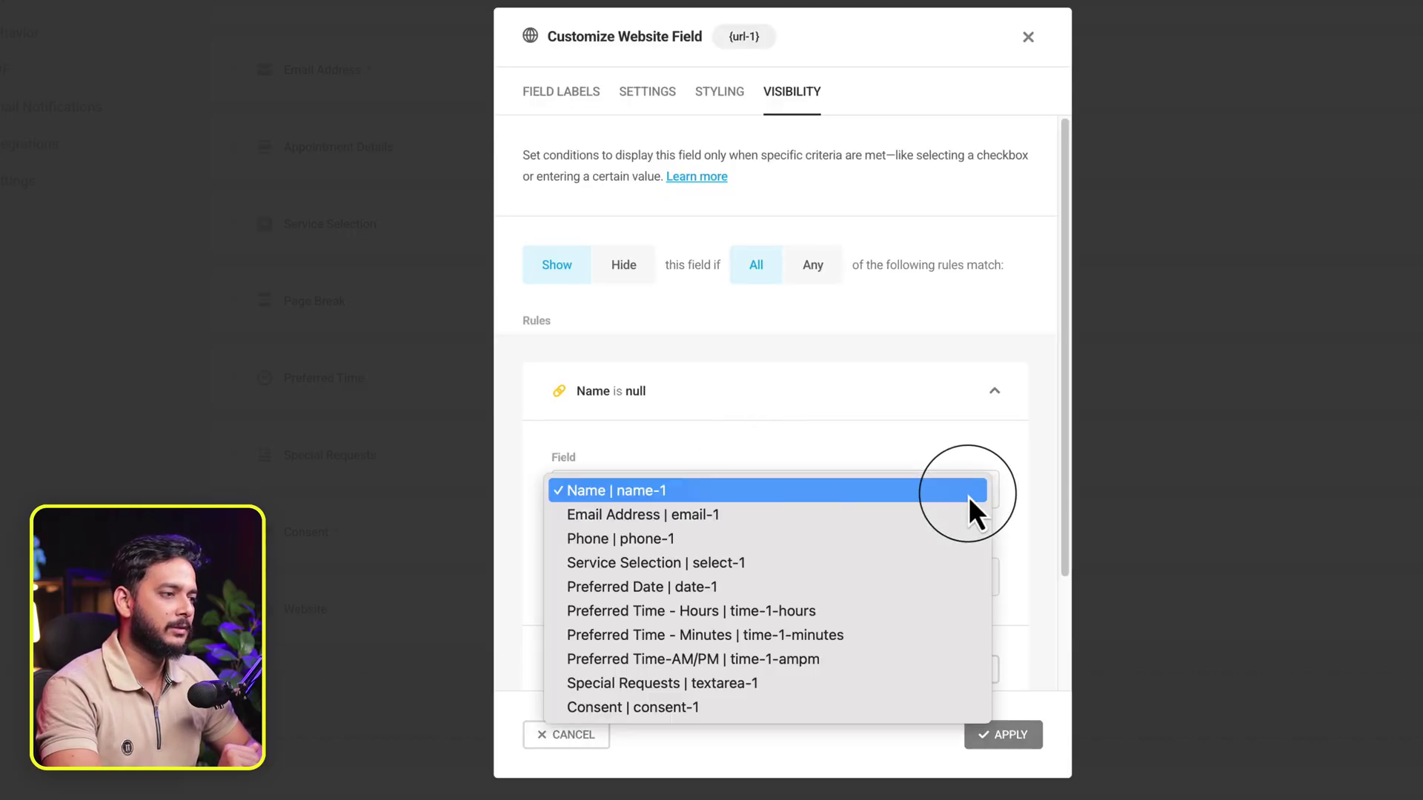
pyautogui.click(681, 707)
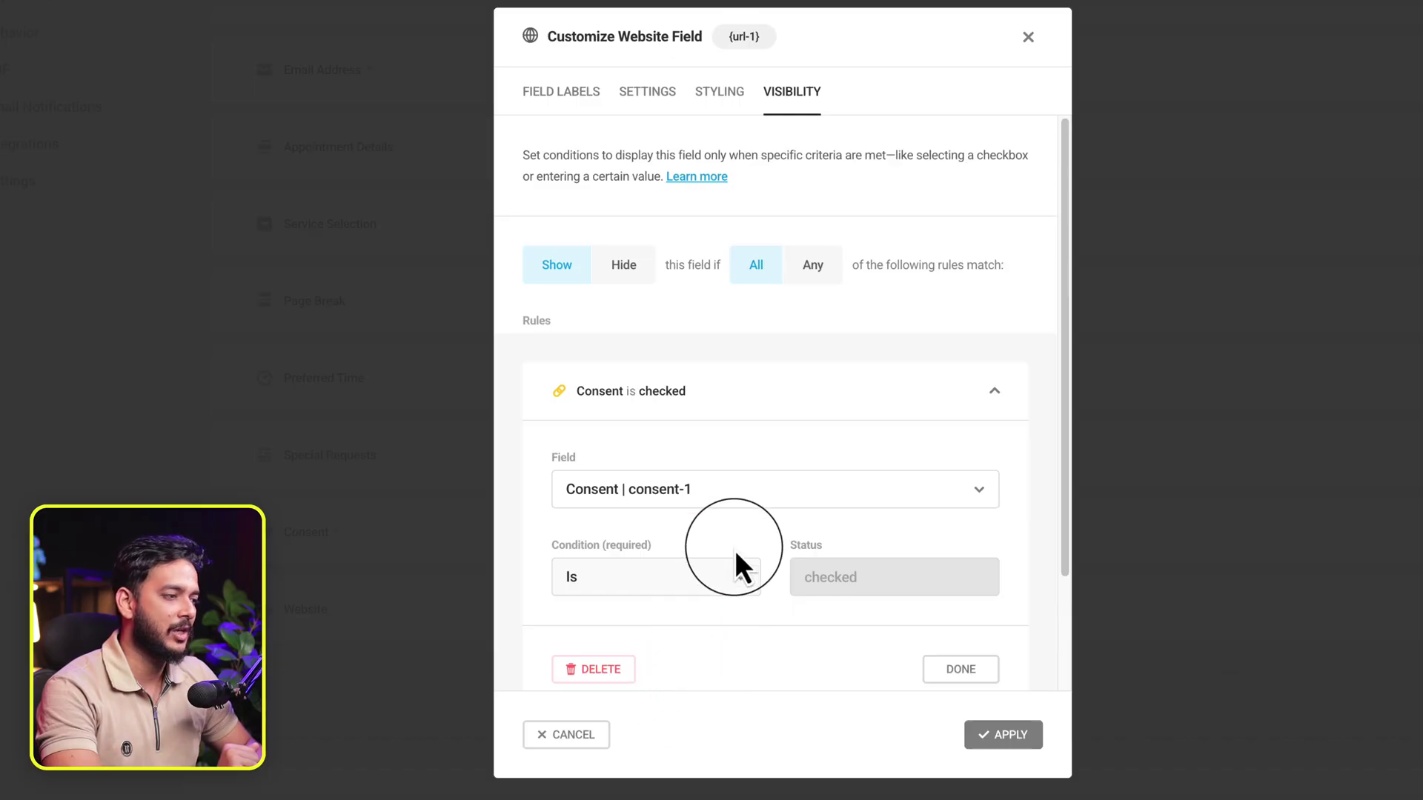
# Review which form fields the Website field's visibility rule can depend on, keeping Consent as the selected field.
pyautogui.click(733, 492)
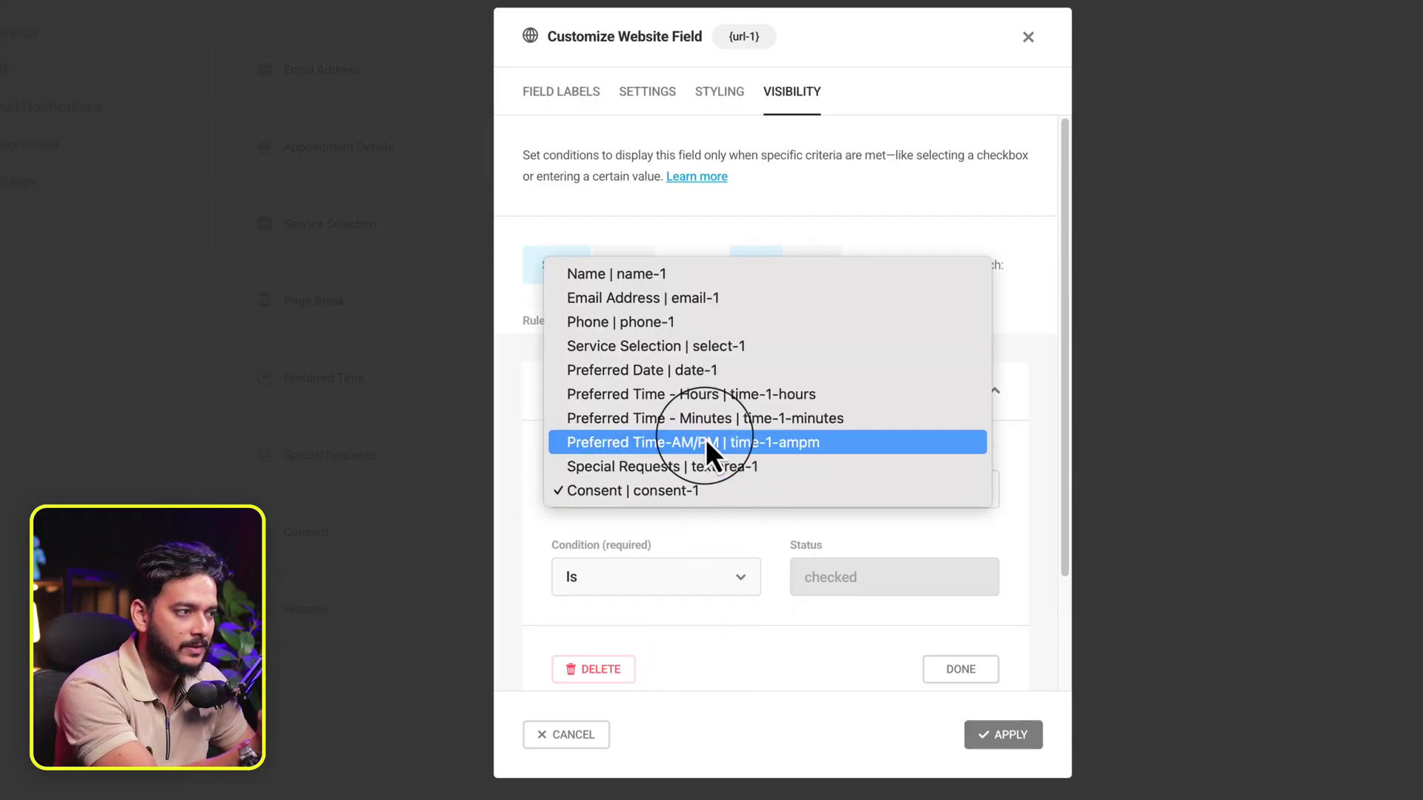
pyautogui.press('Up')
pyautogui.press('Up')
pyautogui.press('Up')
pyautogui.press('Up')
pyautogui.press('Up')
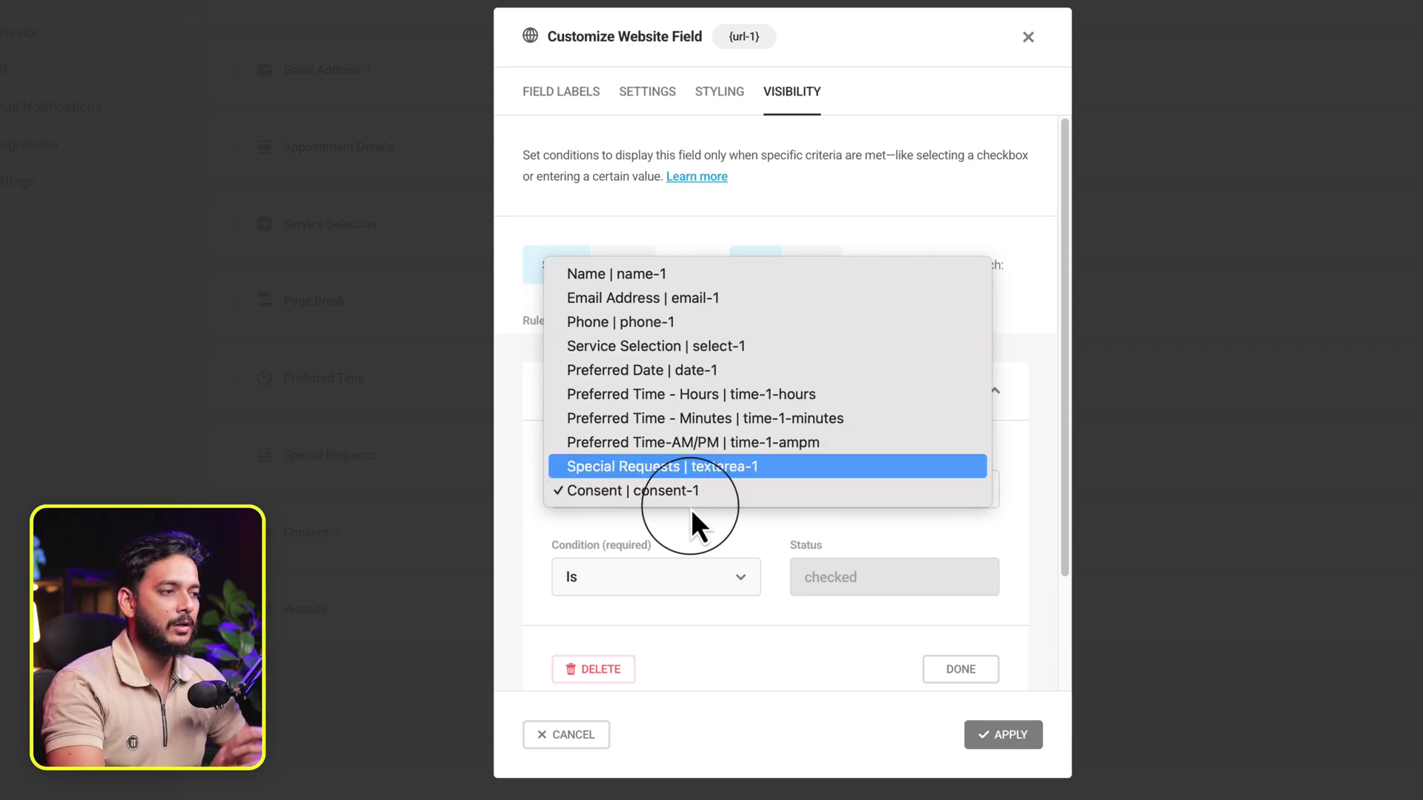
pyautogui.press('Up')
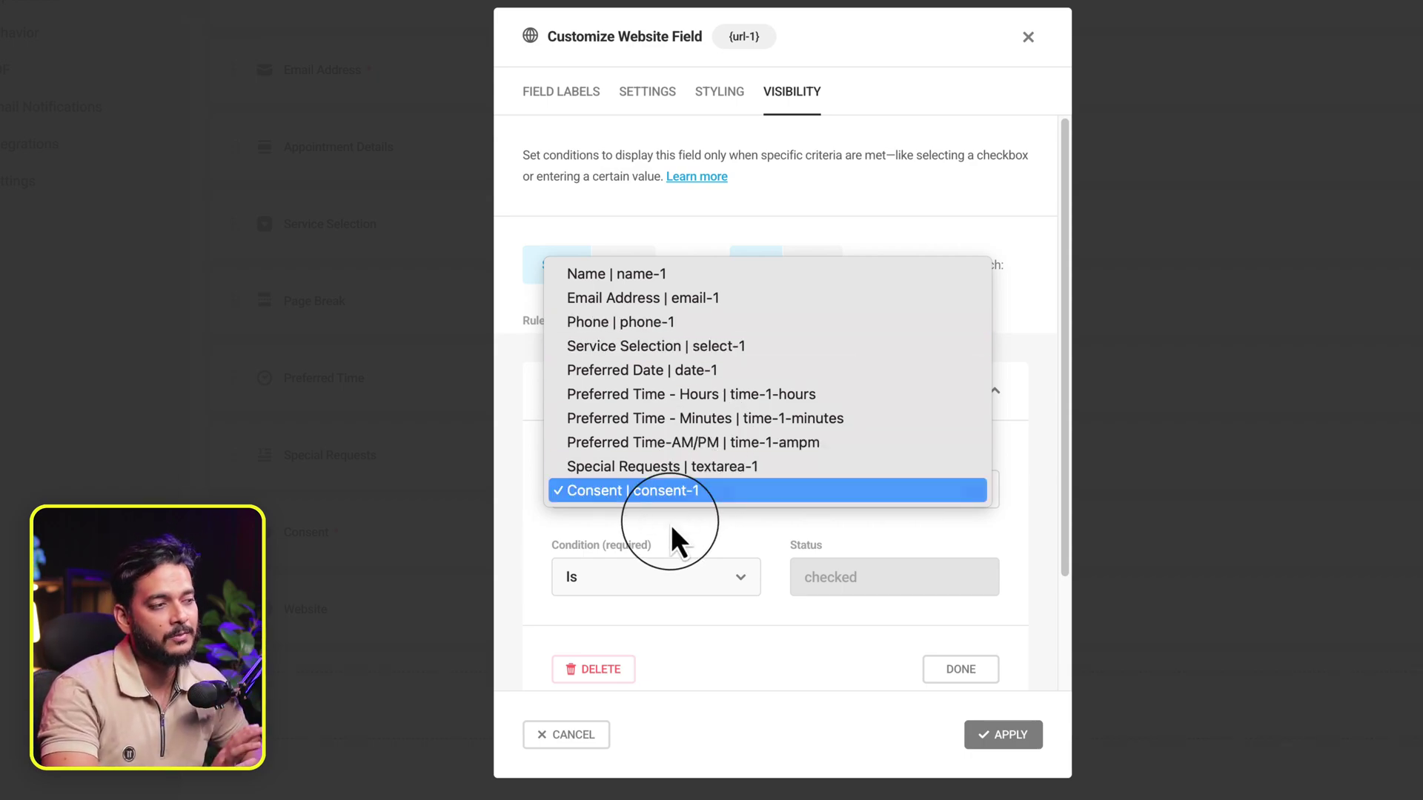
pyautogui.press('Up')
pyautogui.click(674, 541)
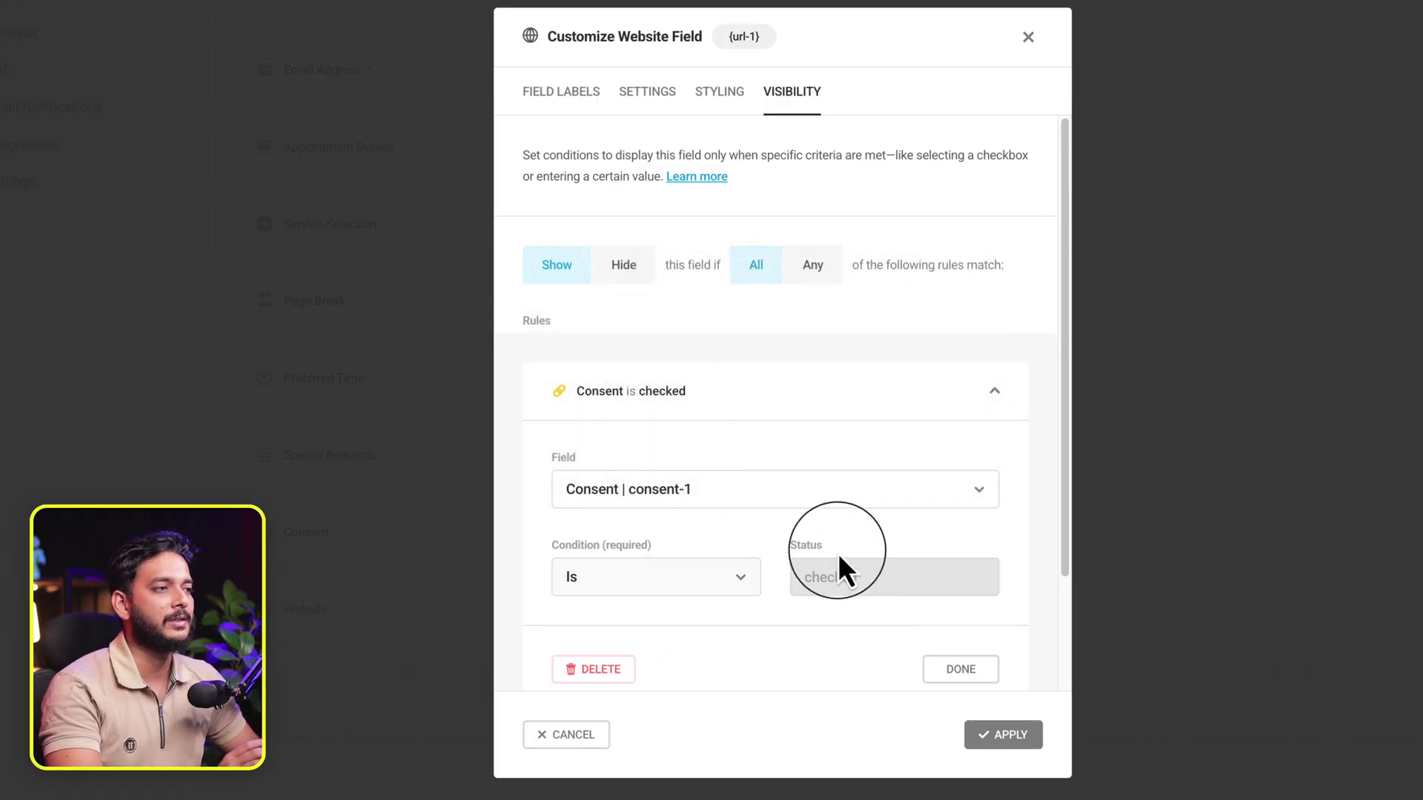
pyautogui.moveTo(564, 37); pyautogui.dragTo(689, 38)
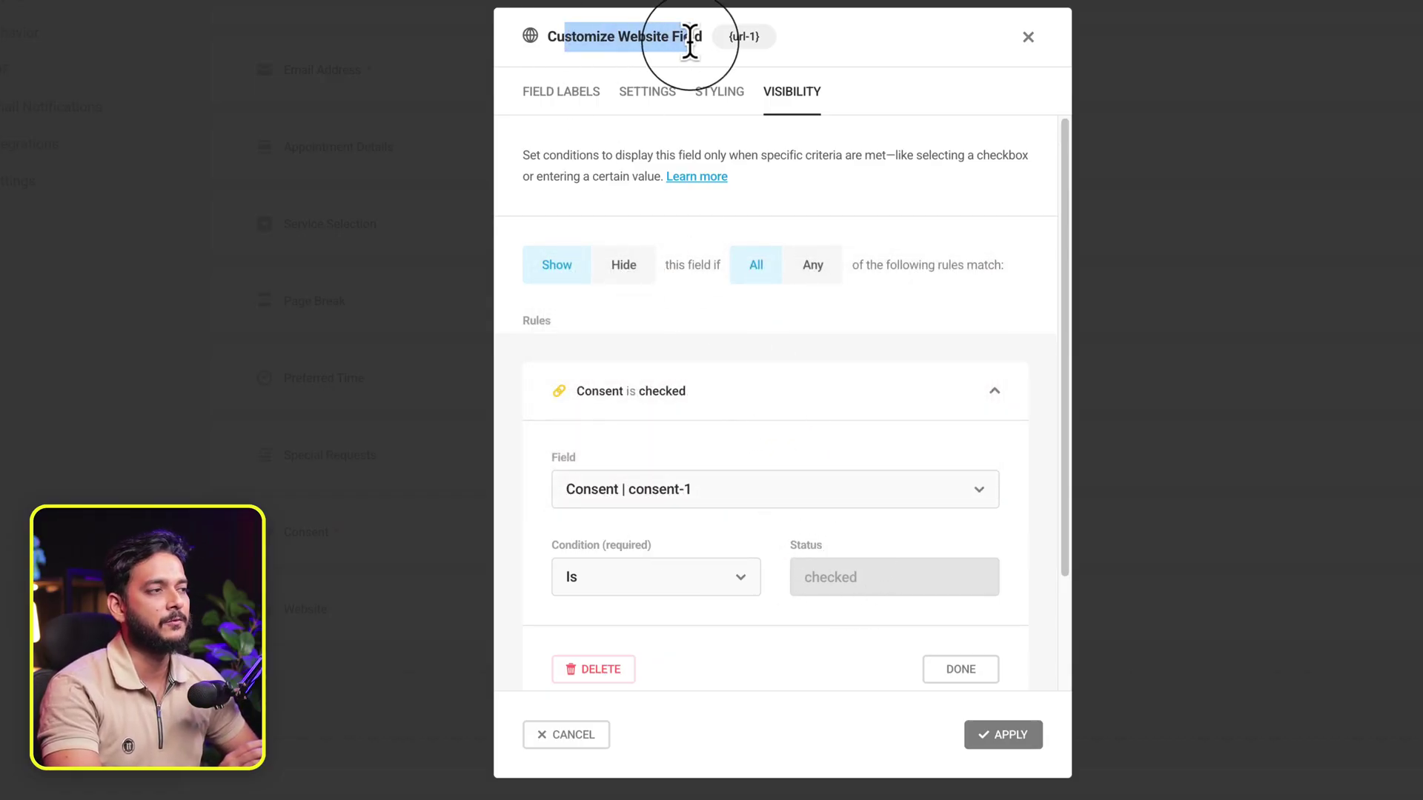
# Apply the Website field's visibility rule and publish the form changes, then reload the Test form page.
pyautogui.click(1003, 735)
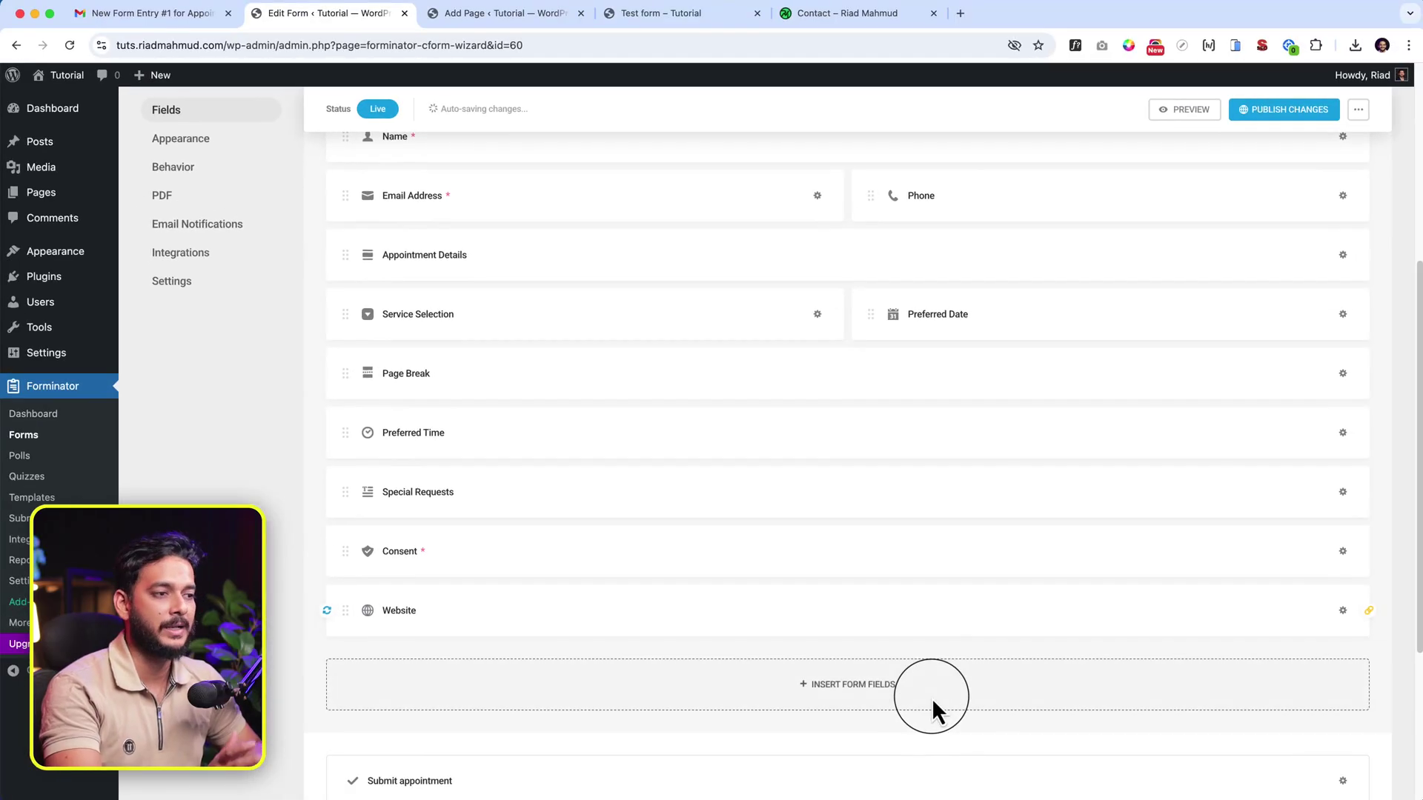
pyautogui.click(1293, 110)
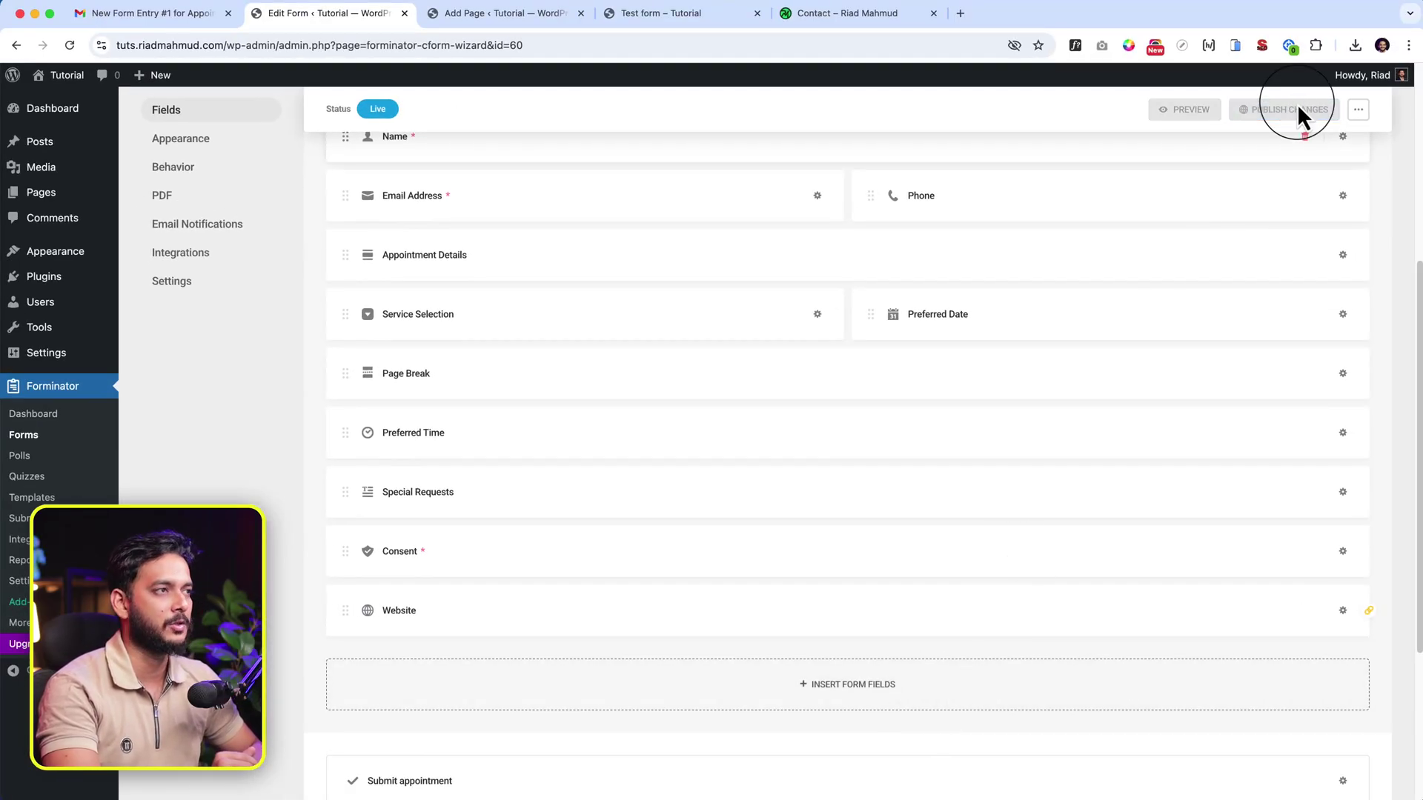
pyautogui.click(660, 13)
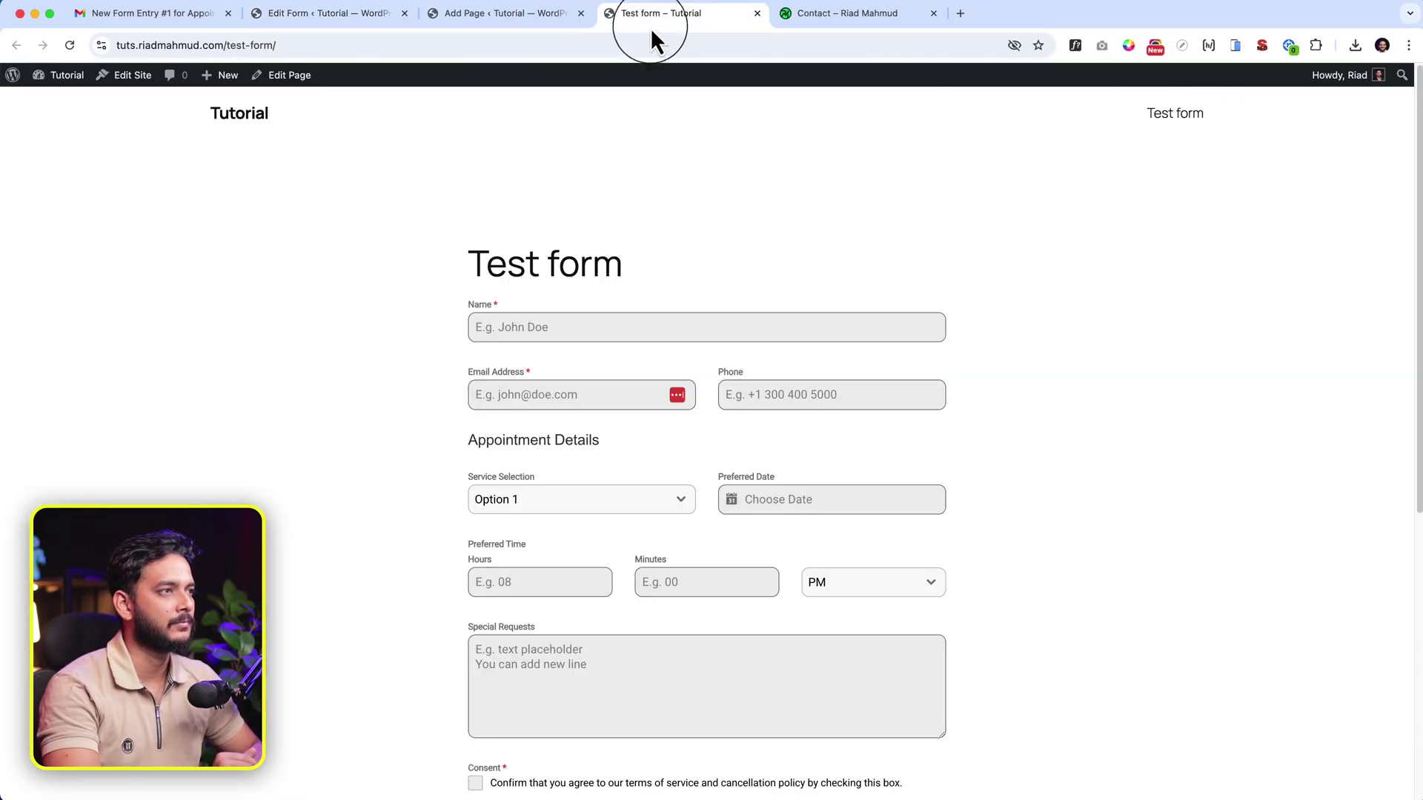
pyautogui.click(644, 41)
pyautogui.press('Return')
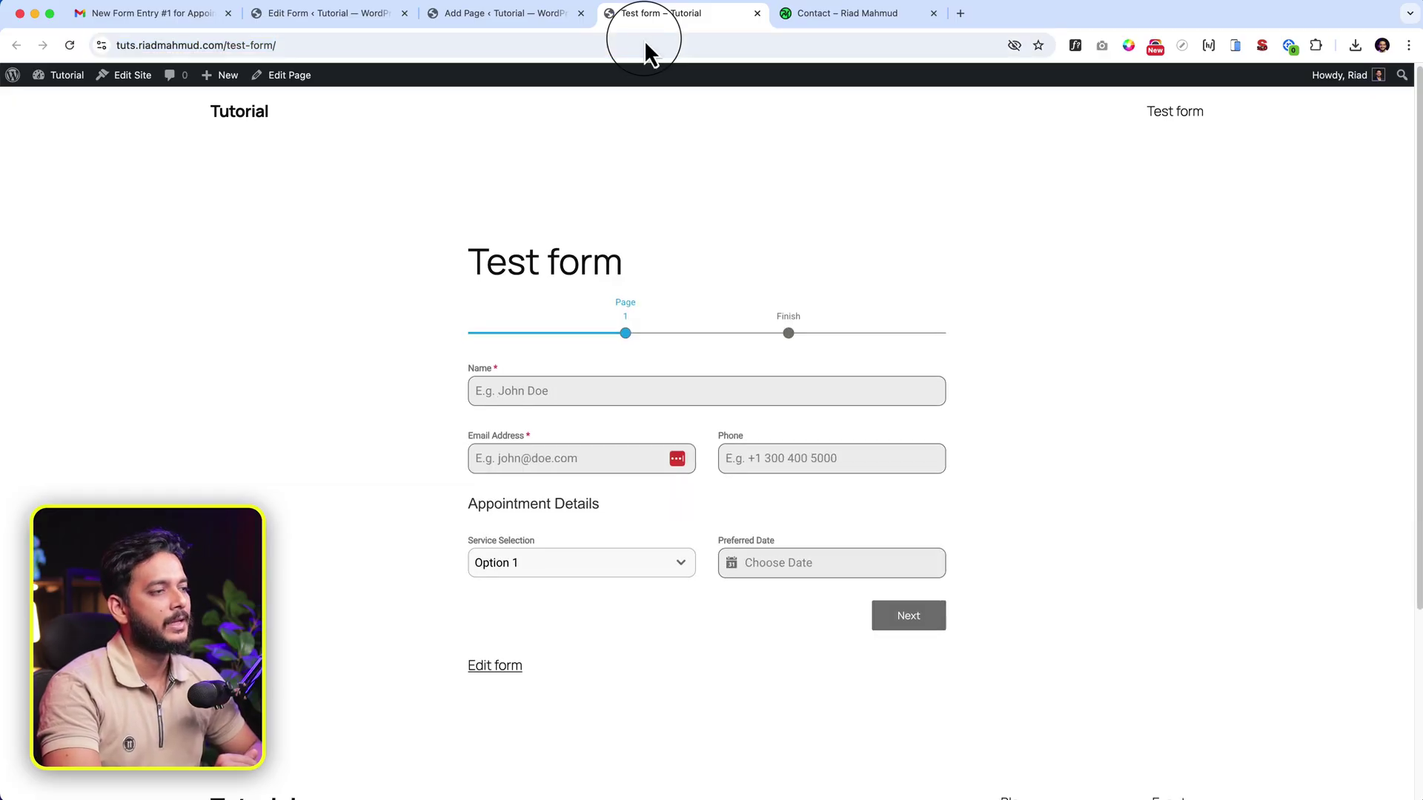
# Fill the form's name, email and phone from a saved contact and continue to its second page.
pyautogui.scroll(-3, 585, 123)
pyautogui.click(521, 217)
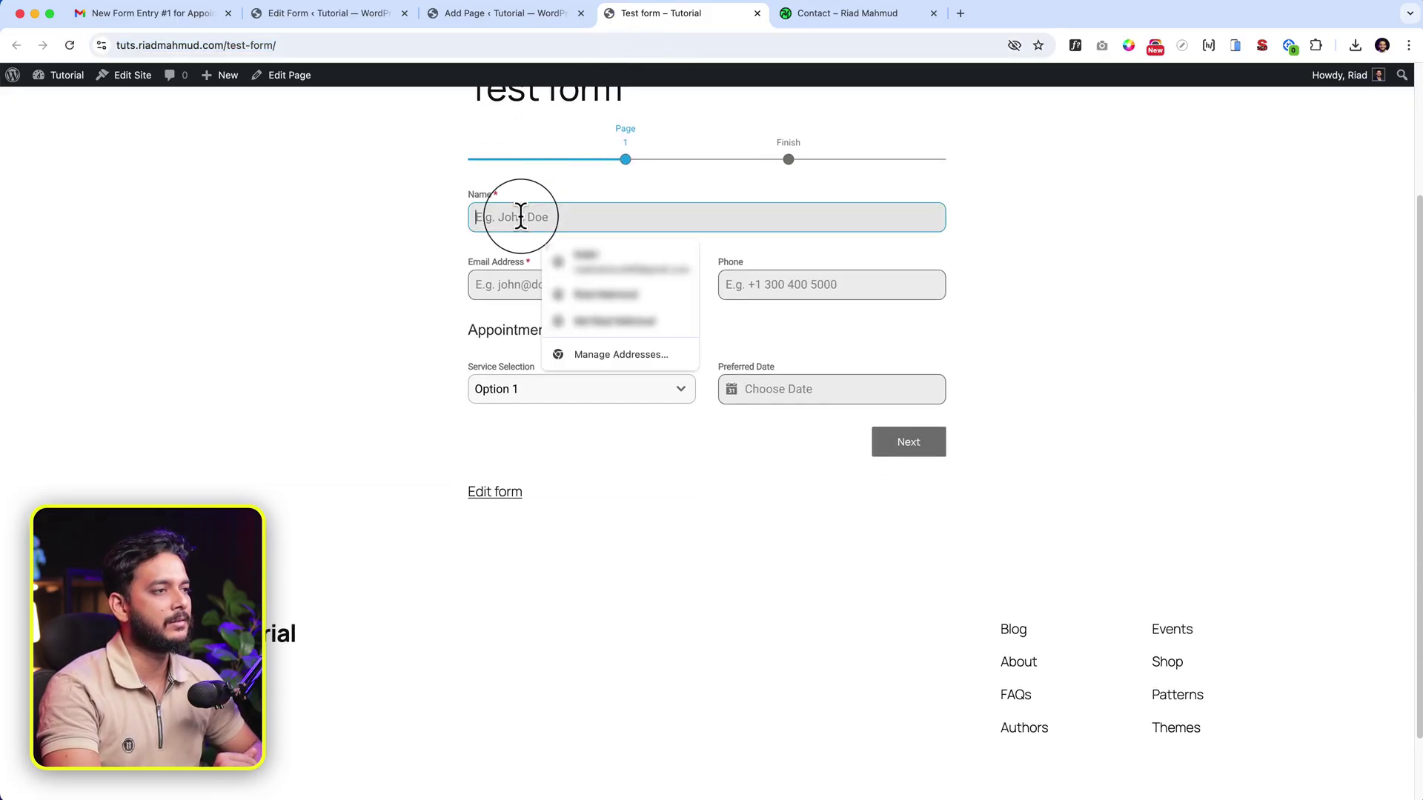
pyautogui.click(582, 259)
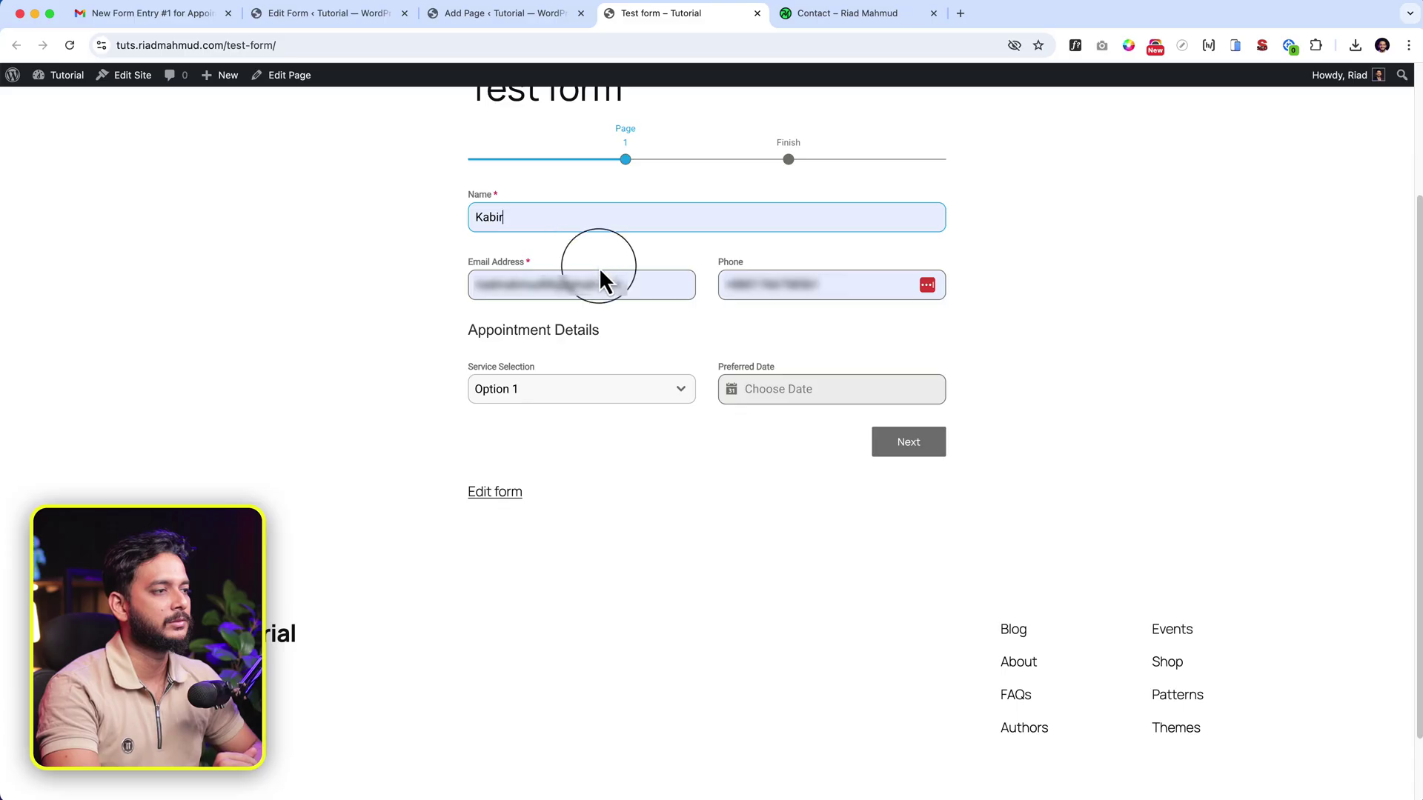
pyautogui.click(930, 451)
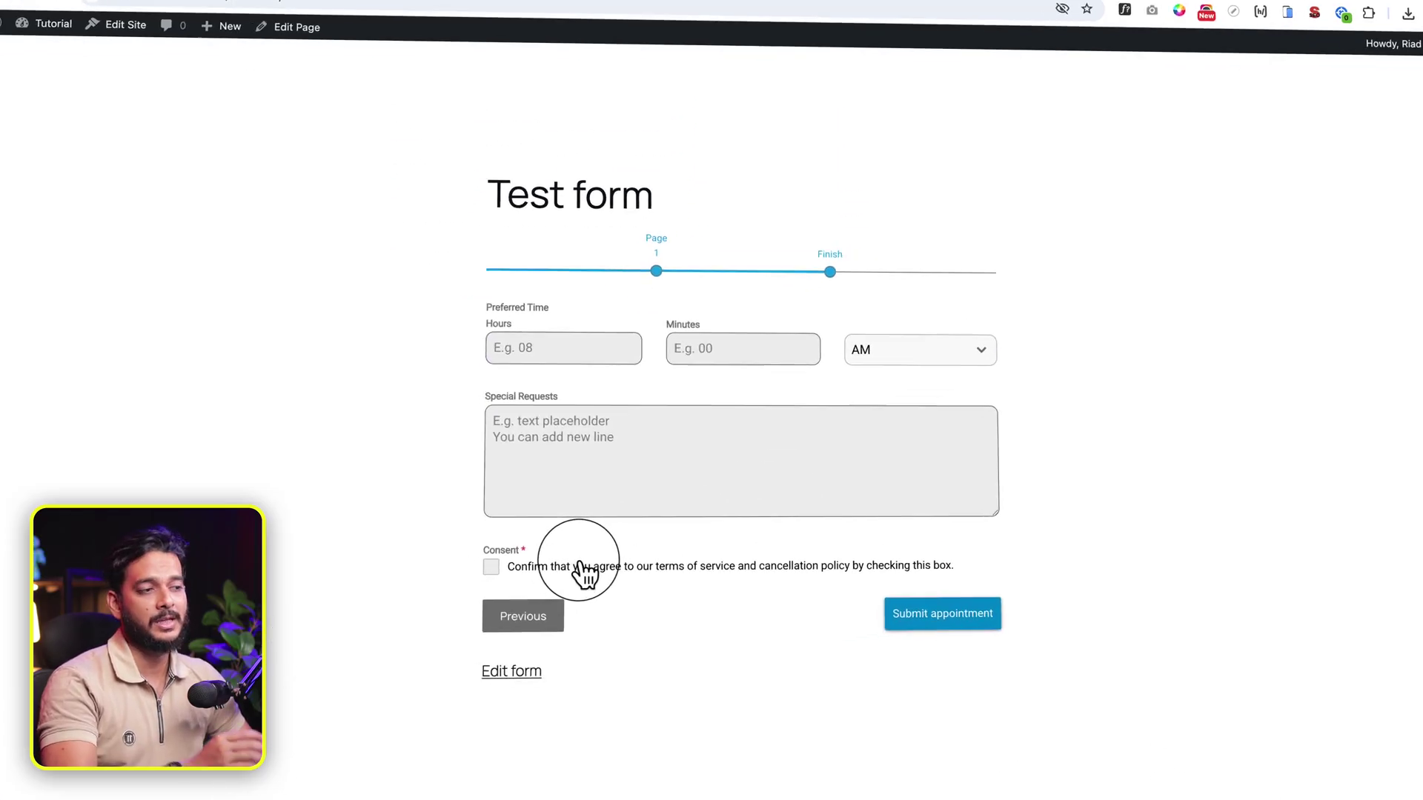
# Test the conditional Website field by repeatedly checking and unchecking Consent on the form's second page.
pyautogui.click(552, 514)
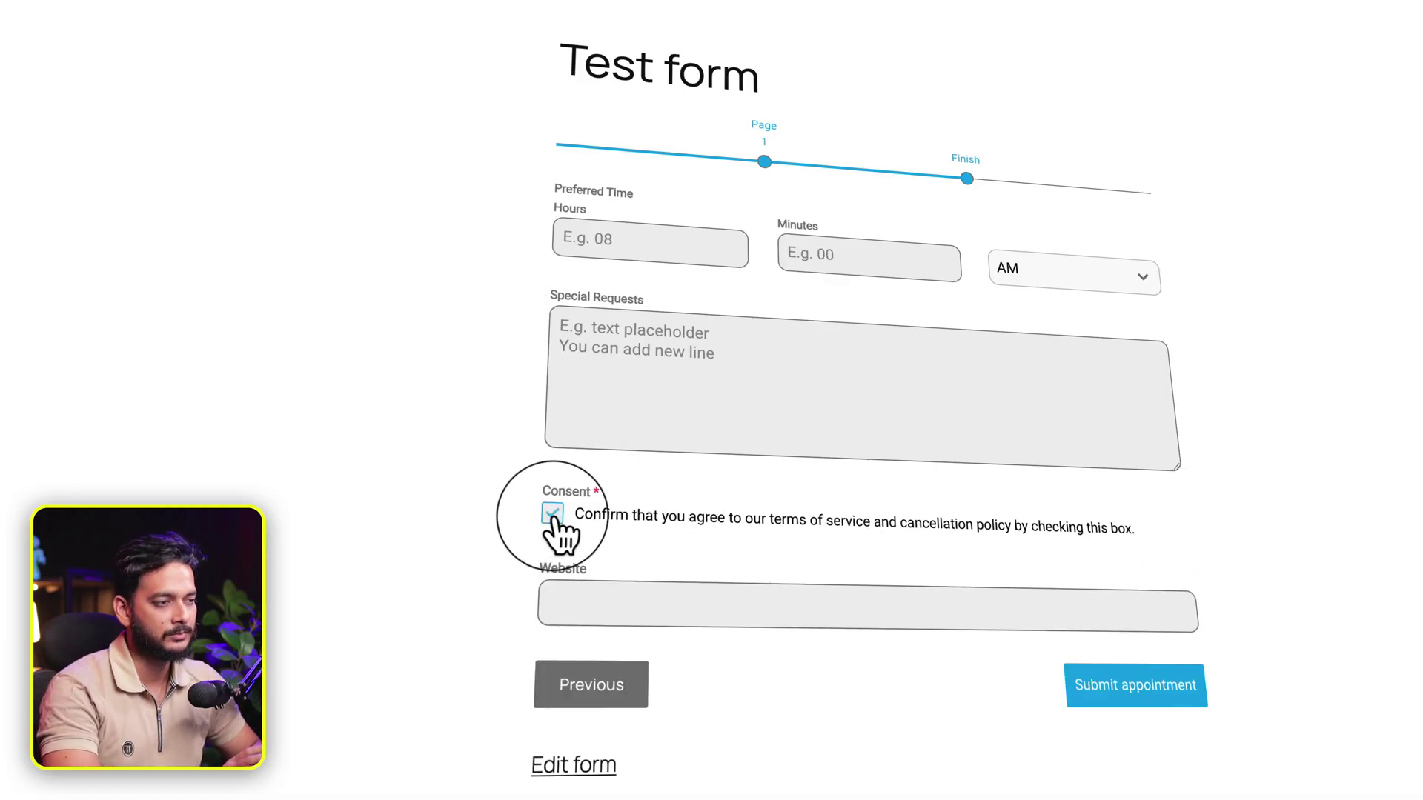
pyautogui.click(697, 610)
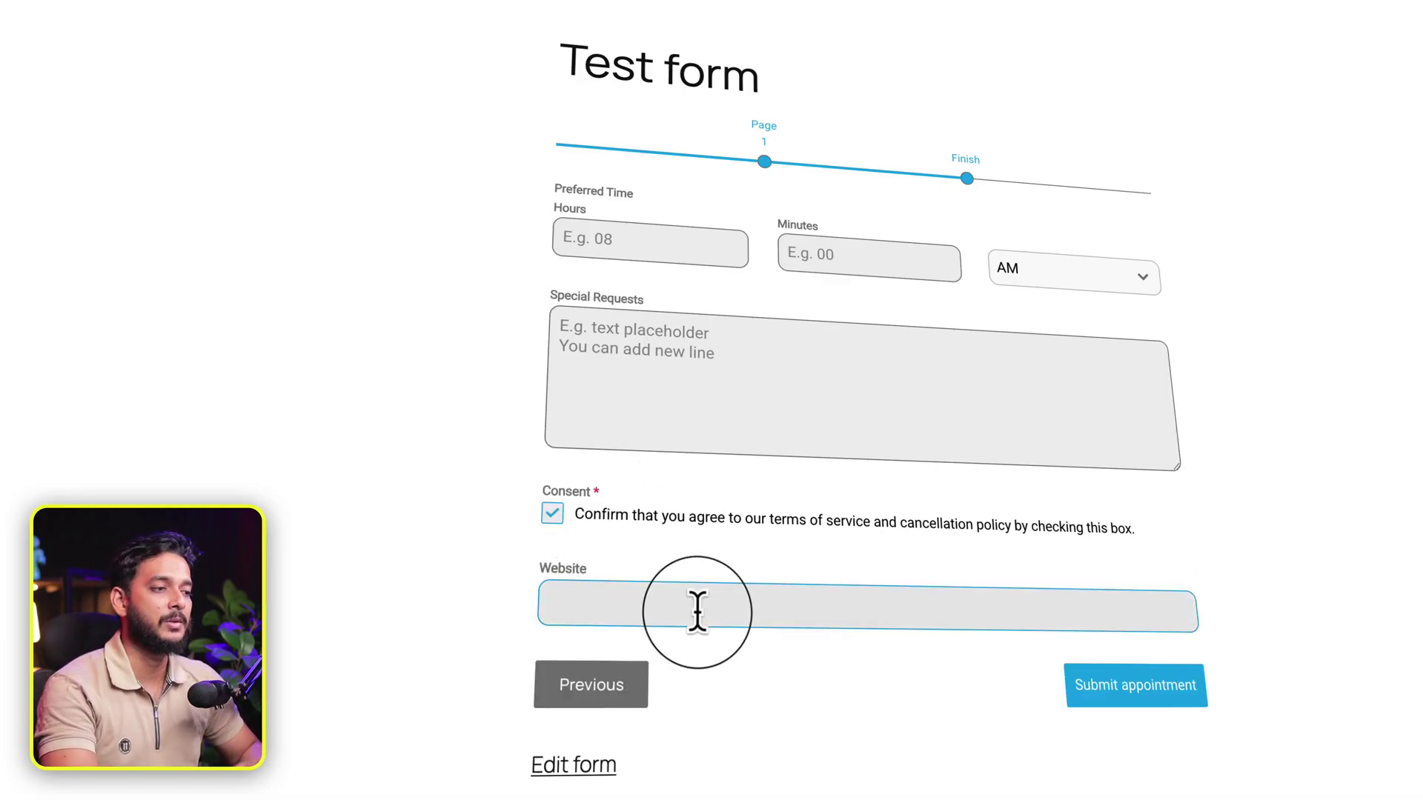
pyautogui.click(682, 612)
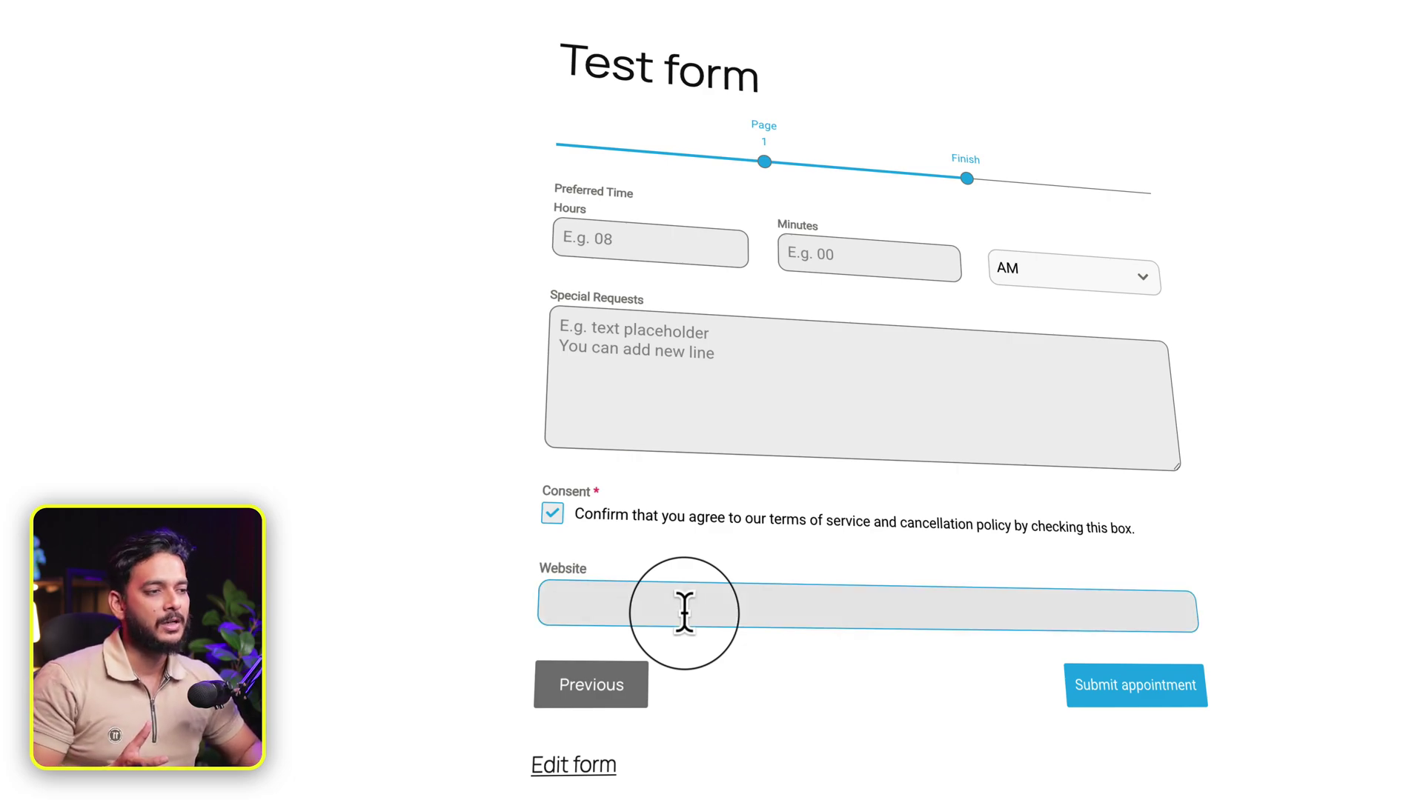
pyautogui.click(552, 514)
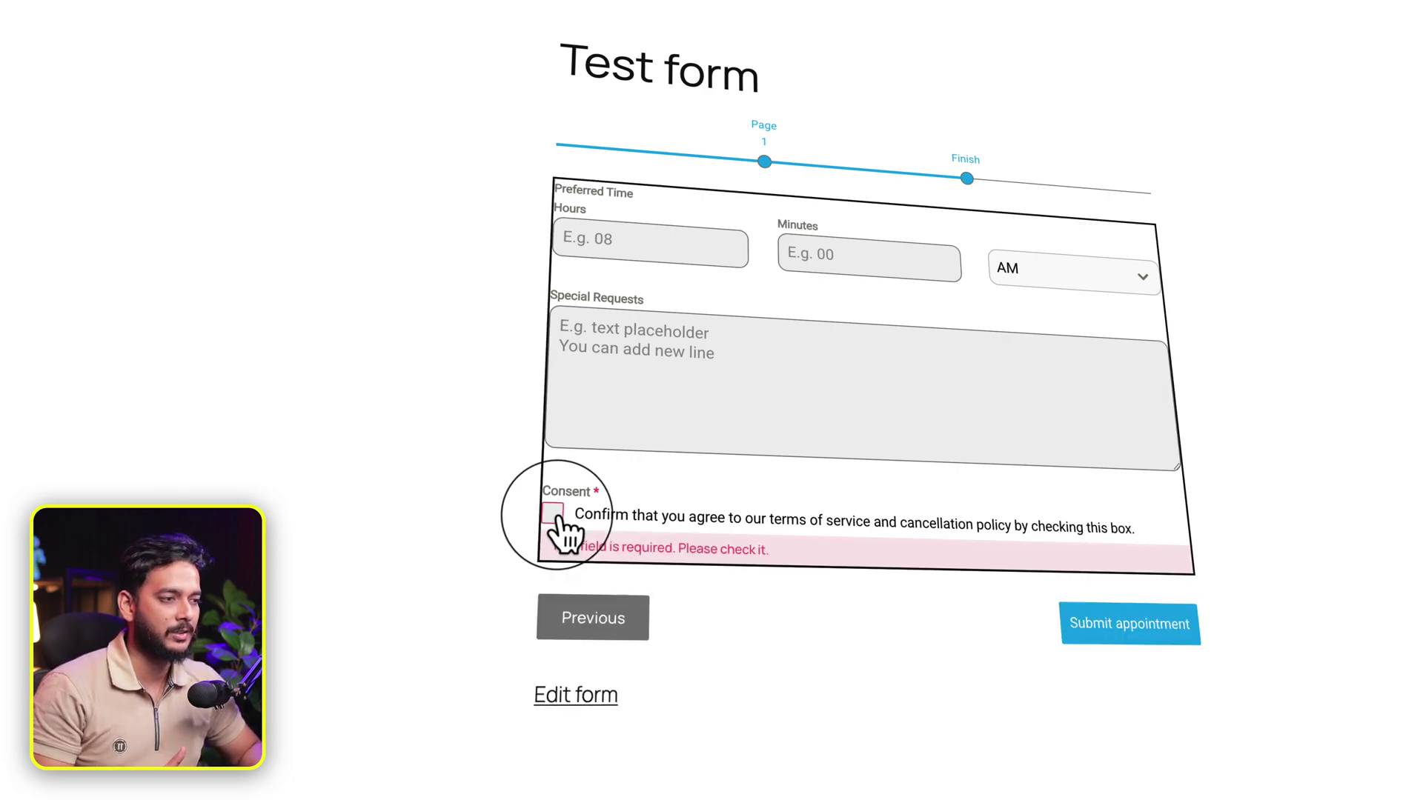
pyautogui.click(554, 516)
pyautogui.click(554, 516)
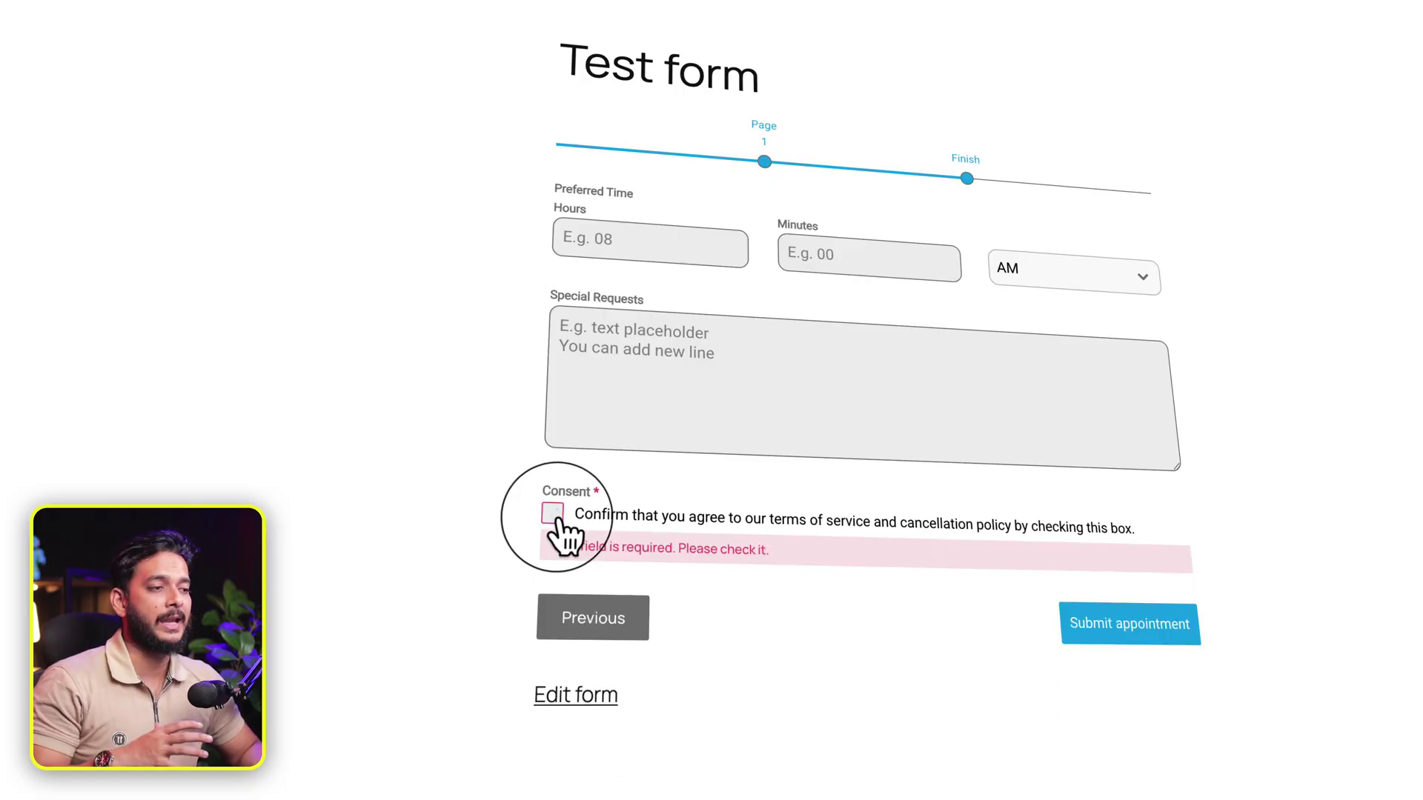
pyautogui.click(555, 515)
pyautogui.click(554, 516)
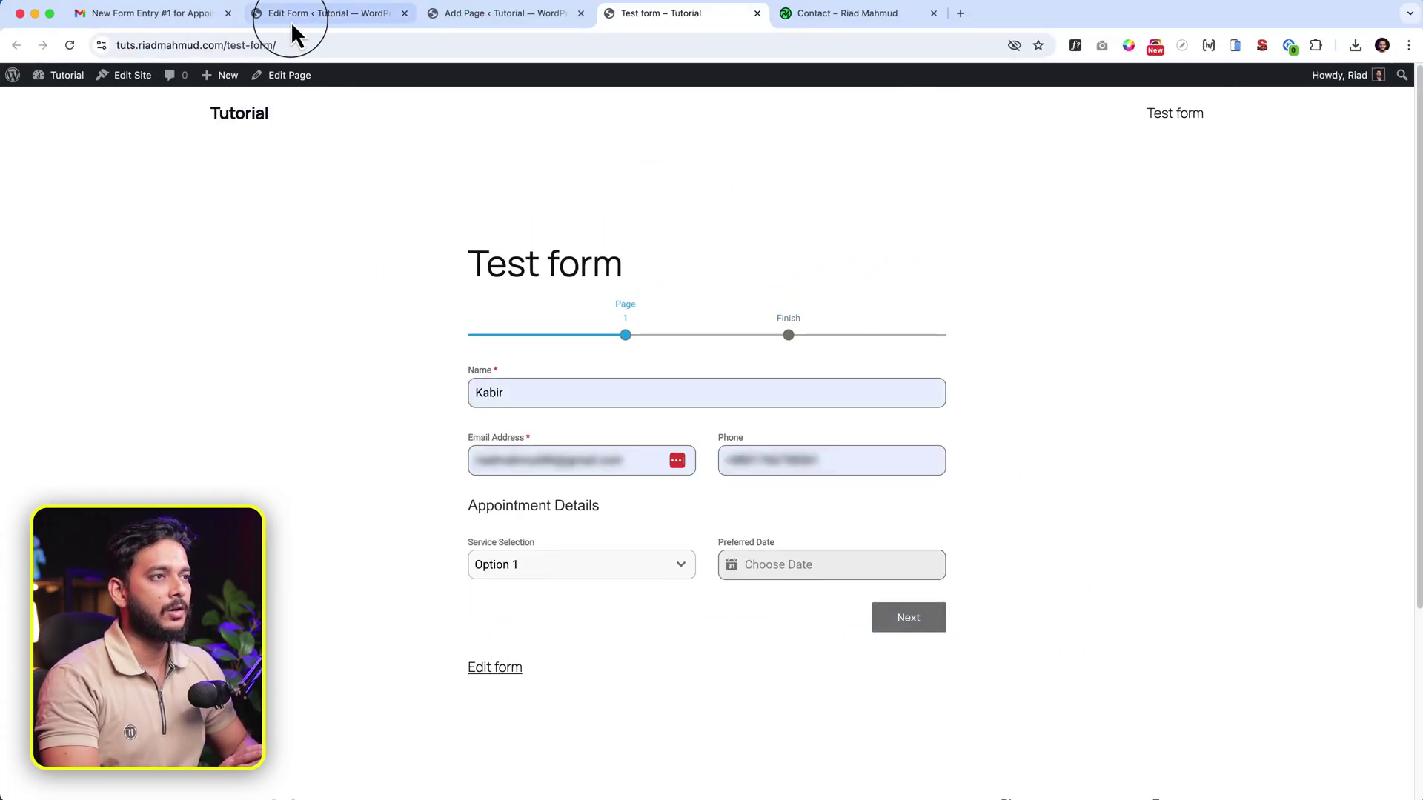
# Insert a Slider field of type Single Slider with default labels into the booking form and place it beside Appointment Details.
pyautogui.click(291, 23)
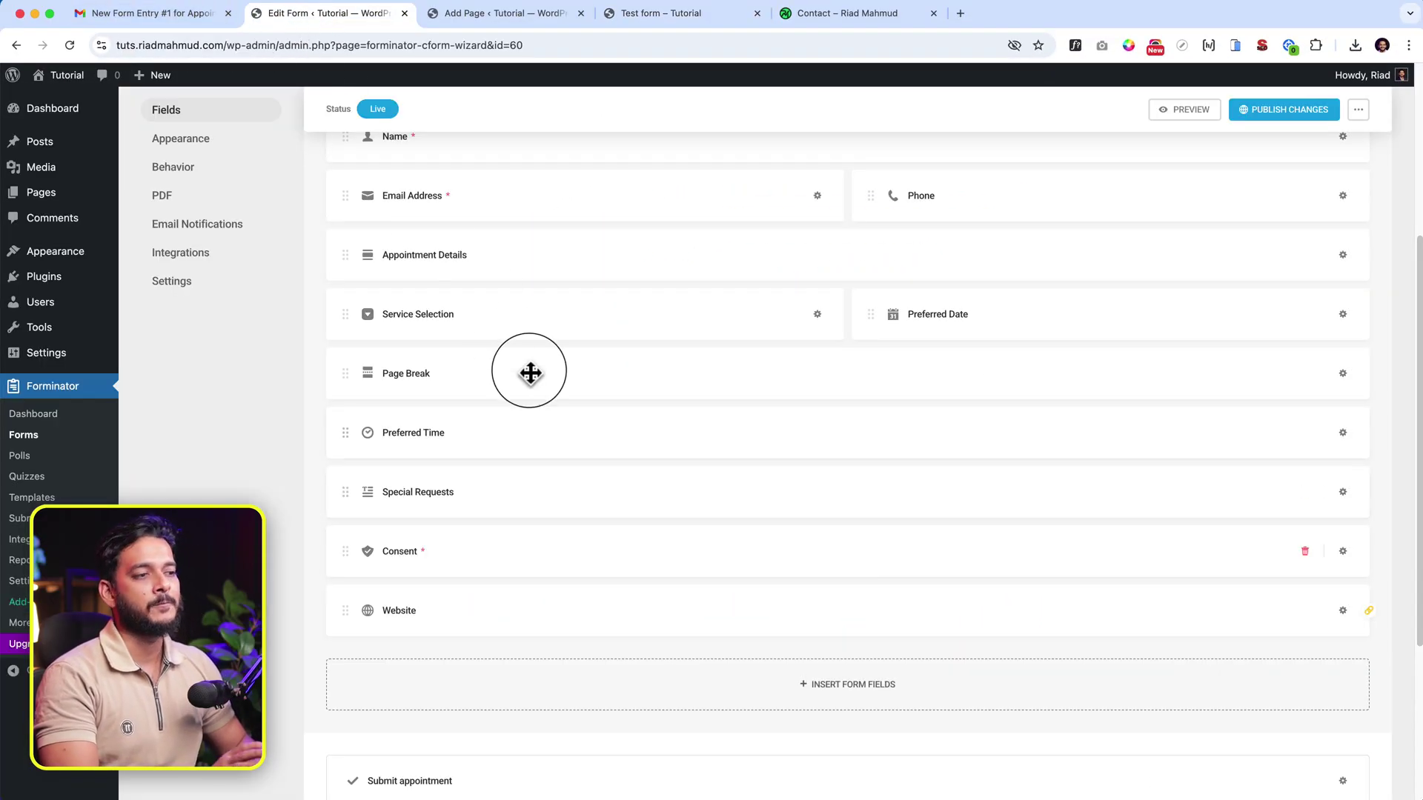
pyautogui.click(832, 699)
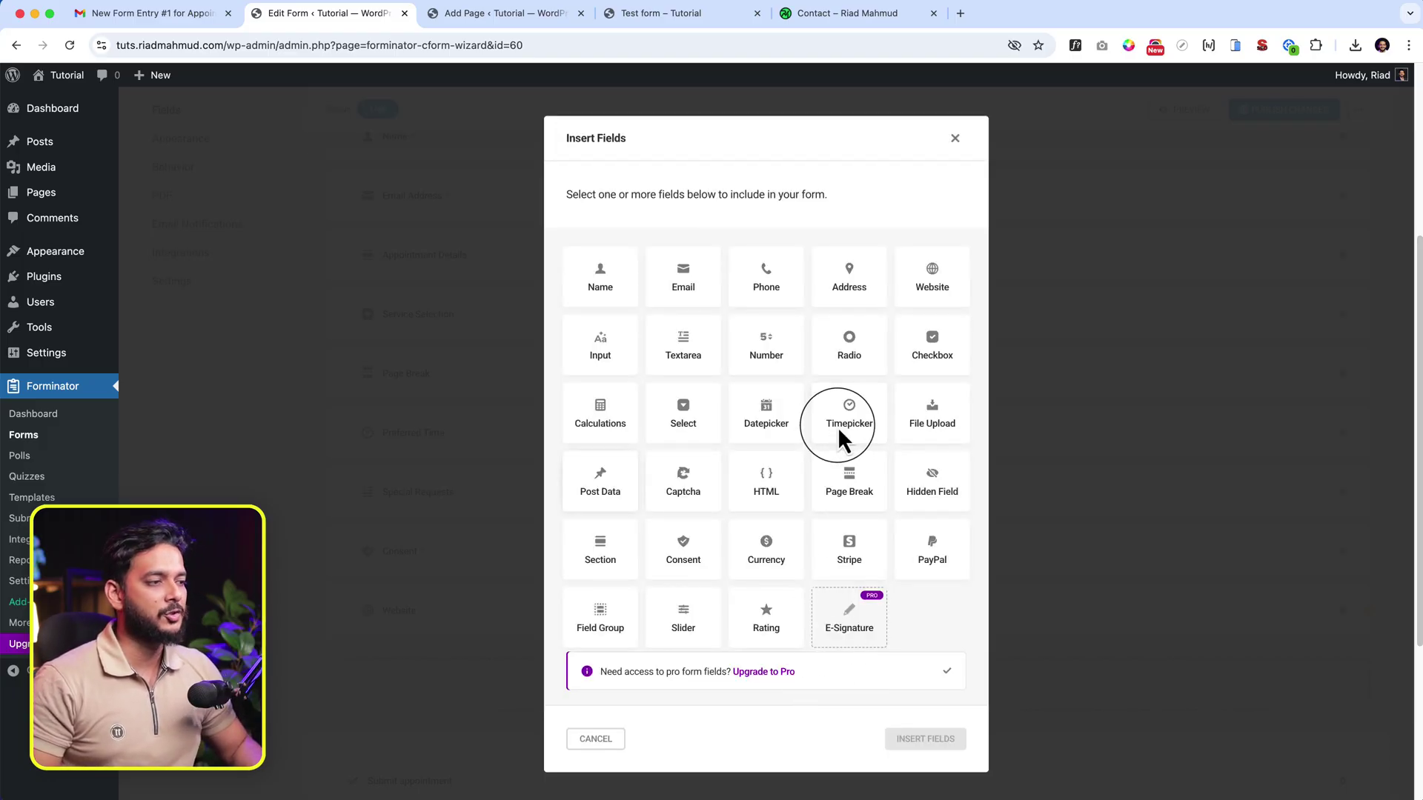
pyautogui.scroll(-3, 652, 670)
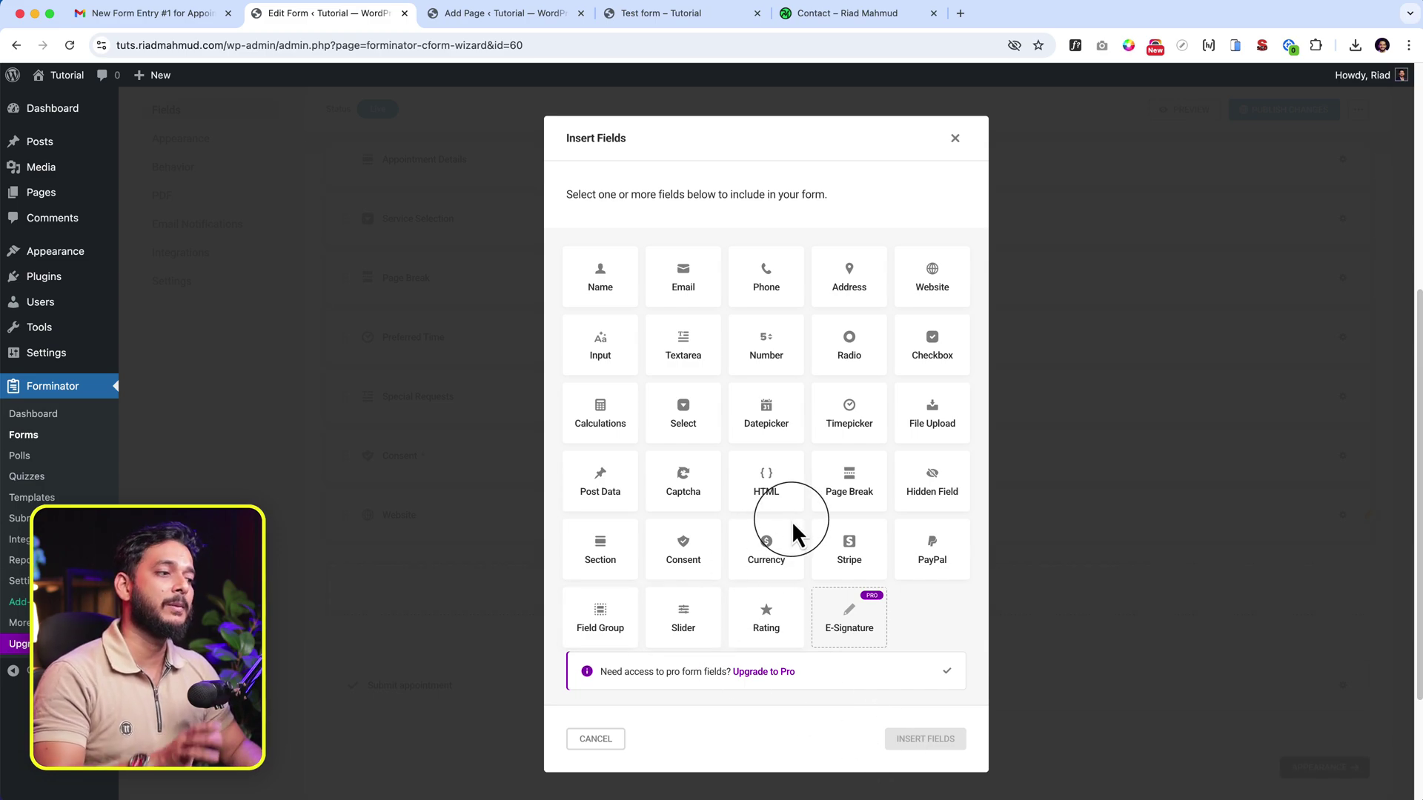
pyautogui.click(680, 621)
pyautogui.click(918, 744)
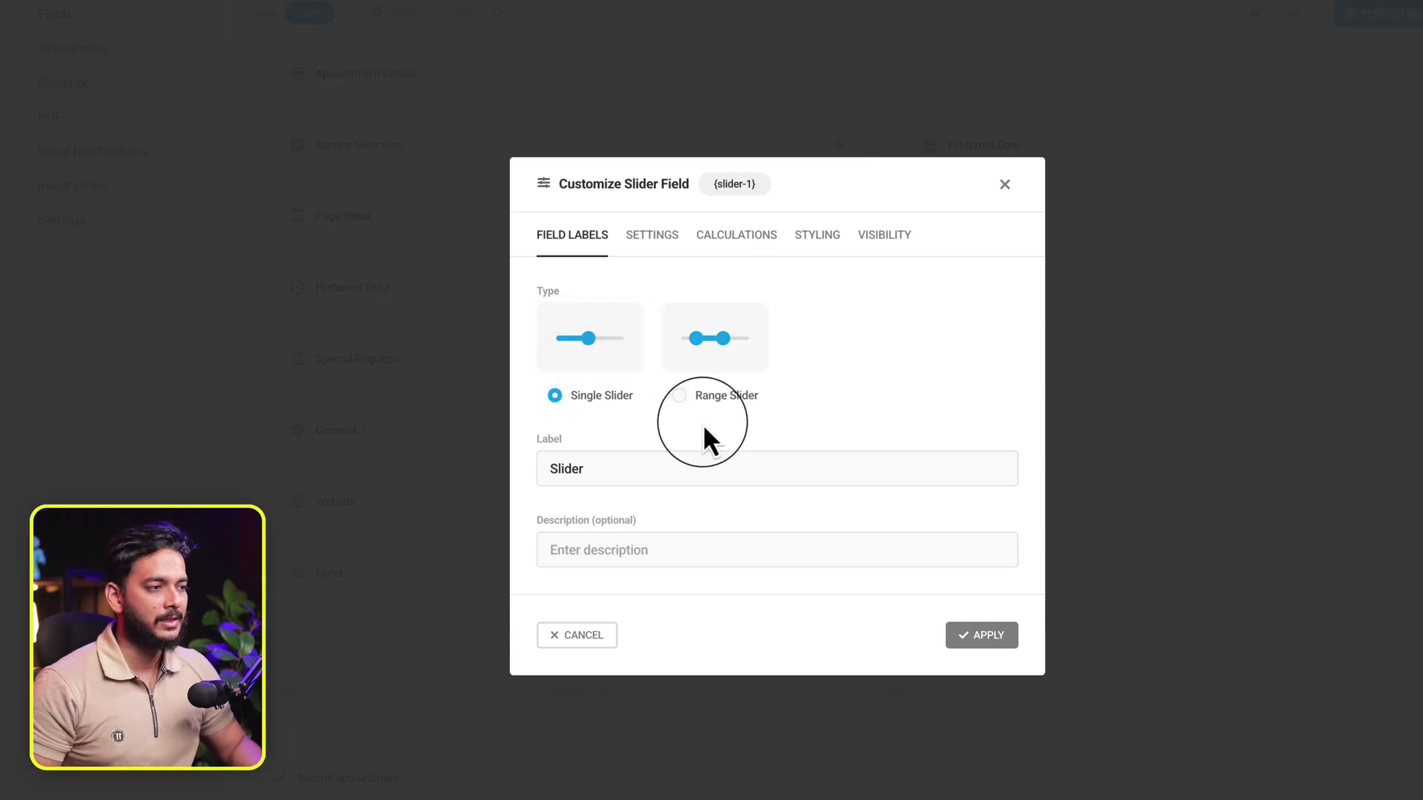
pyautogui.click(982, 635)
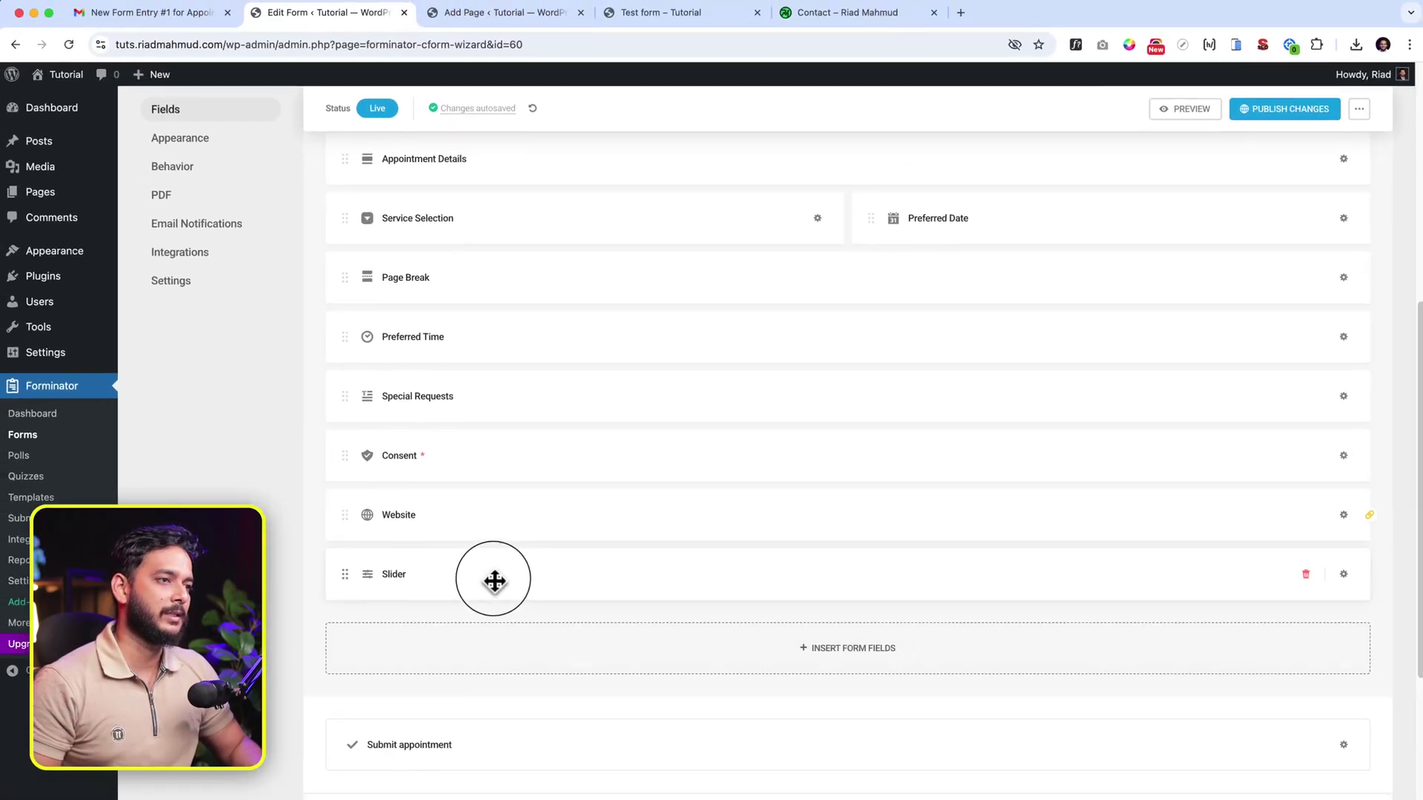
pyautogui.moveTo(492, 580); pyautogui.dragTo(540, 181)
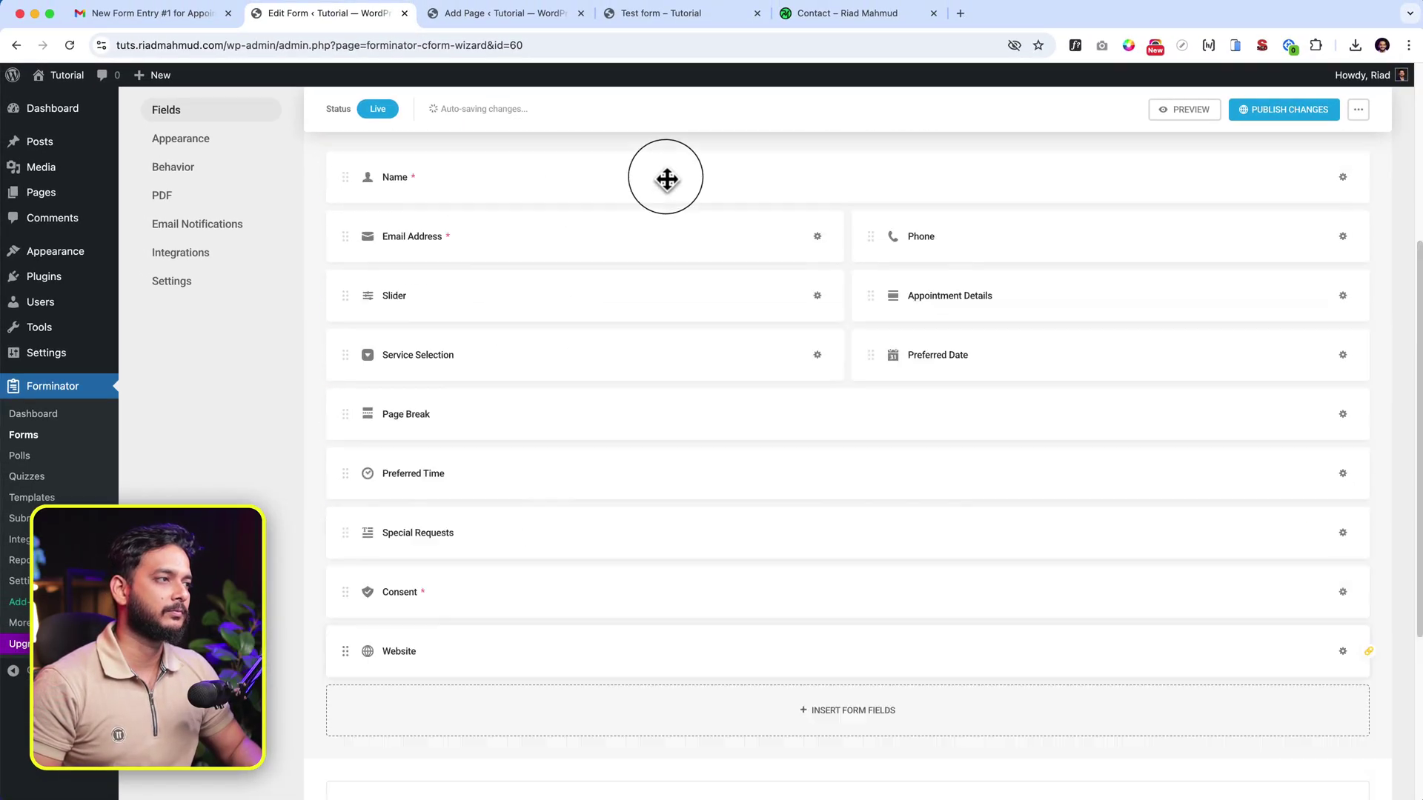
# Publish the form changes and try the Slider at 5 on the reloaded Test form page.
pyautogui.click(1304, 180)
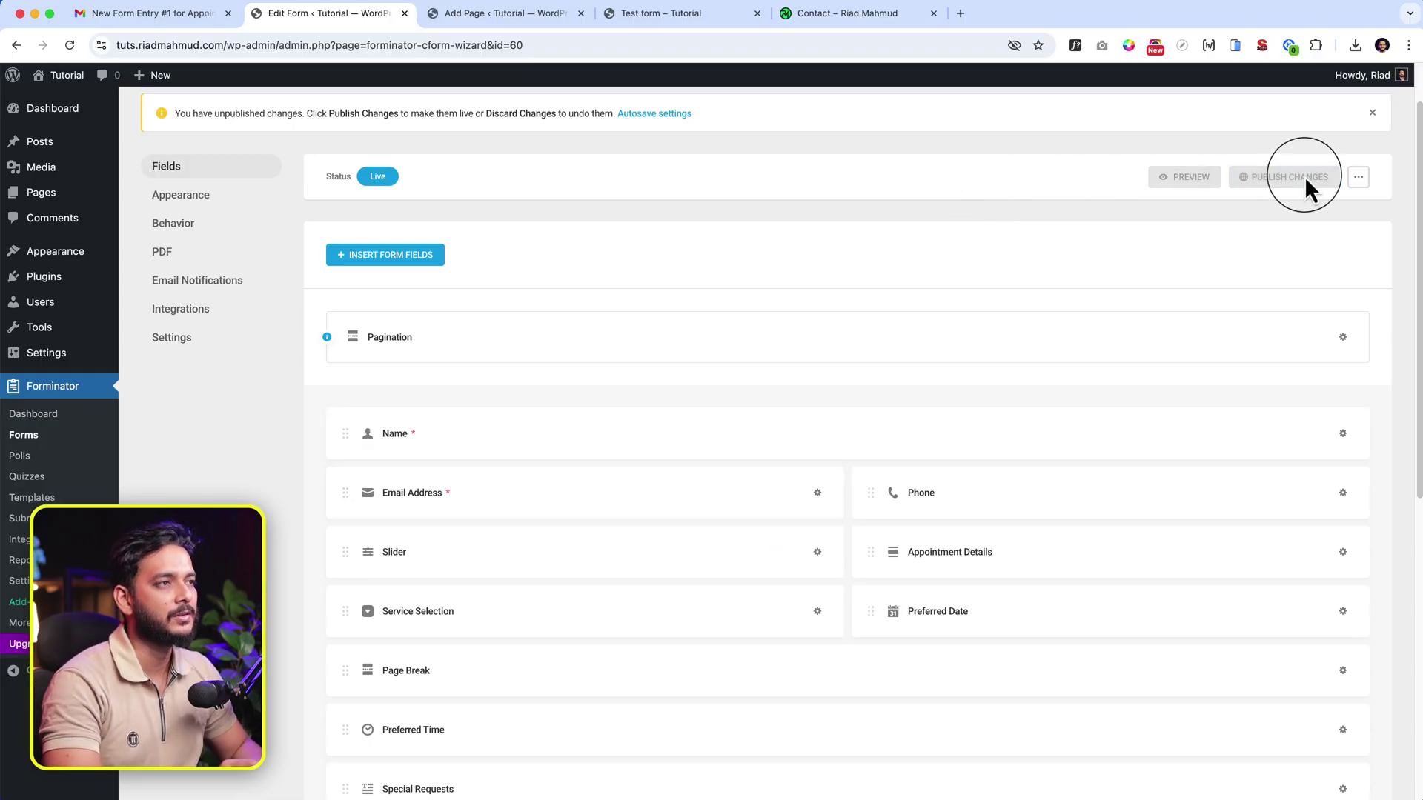
pyautogui.click(650, 15)
pyautogui.click(650, 41)
pyautogui.press('Return')
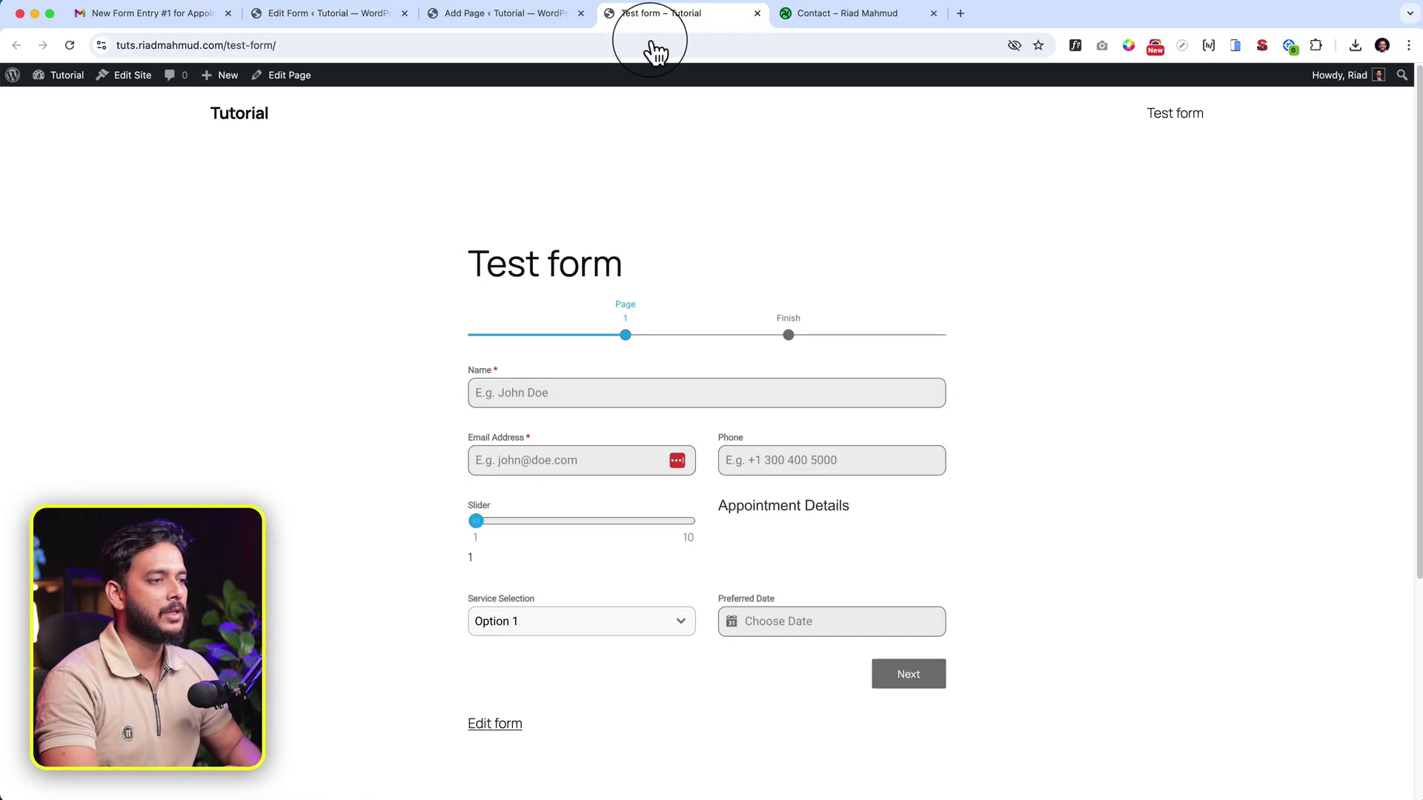
pyautogui.moveTo(476, 522); pyautogui.dragTo(593, 543)
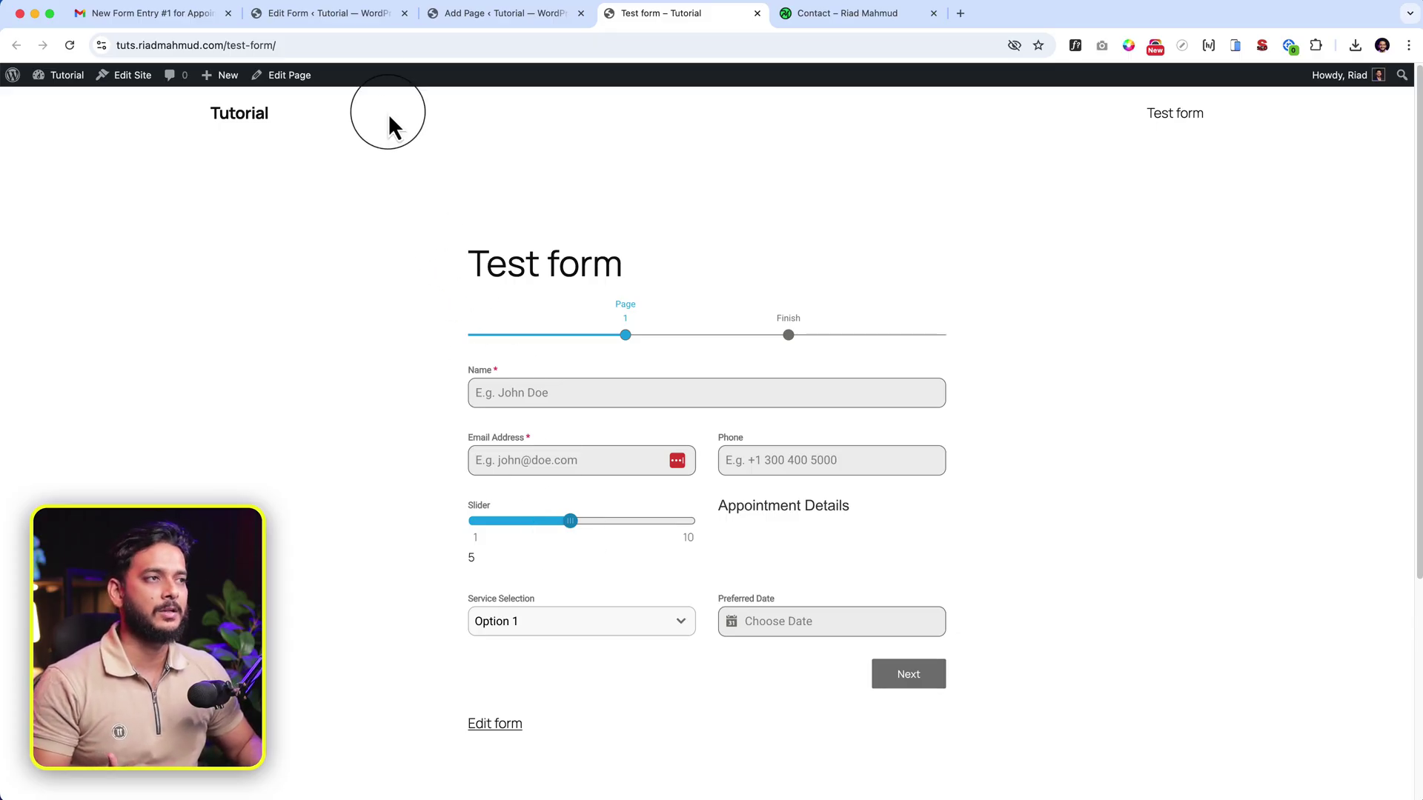
# Return to the booking form's editor and look over the field types available for insertion.
pyautogui.click(345, 16)
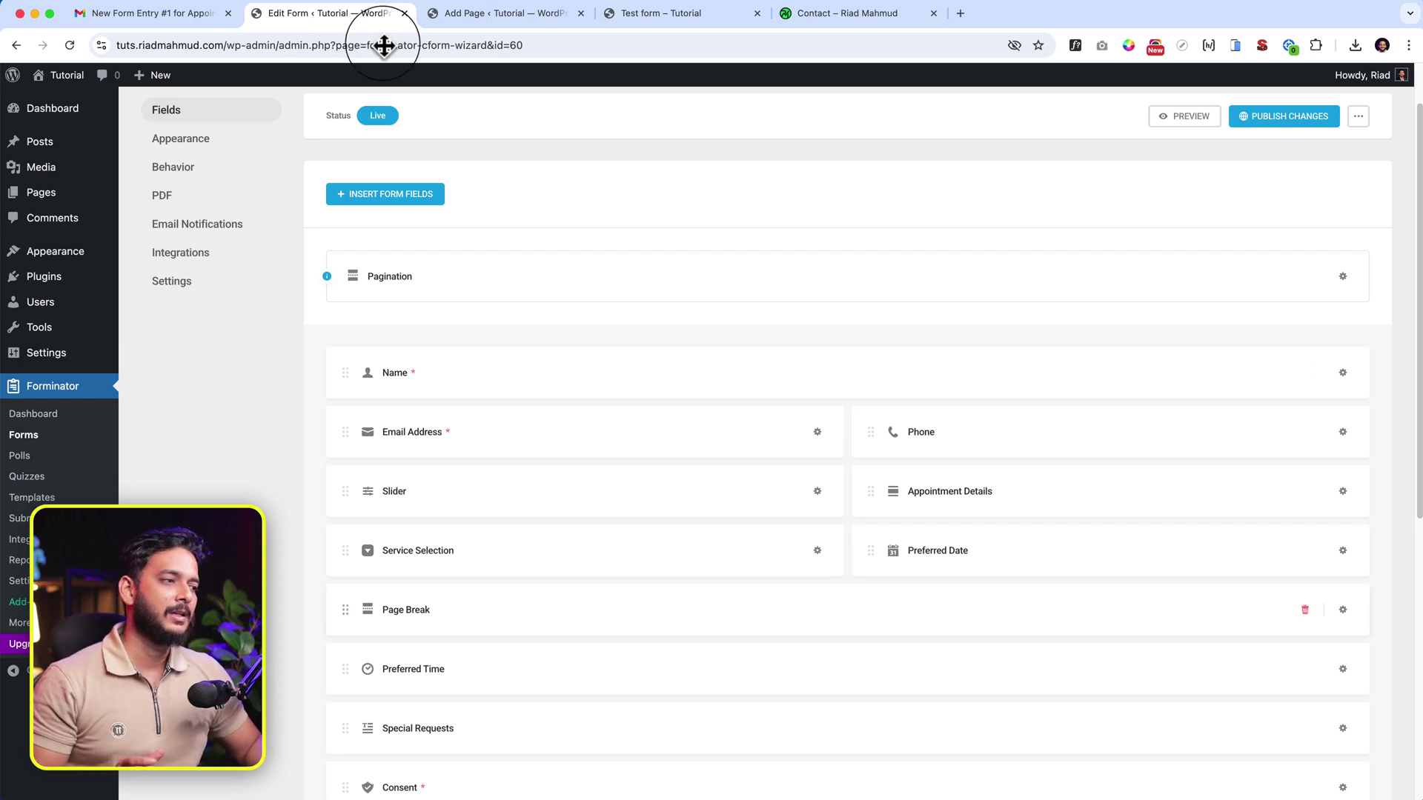
pyautogui.scroll(-7, 733, 326)
pyautogui.click(860, 432)
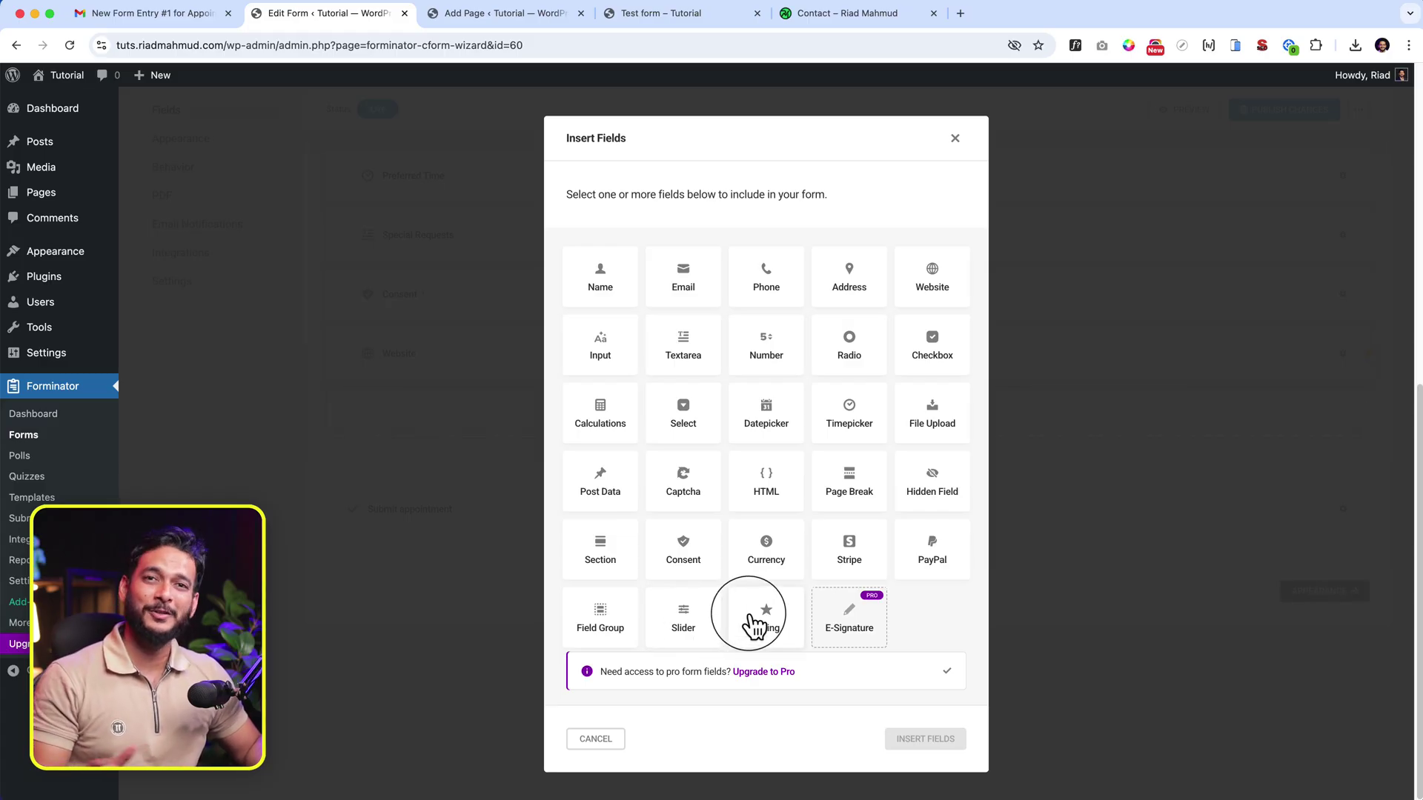
pyautogui.click(960, 139)
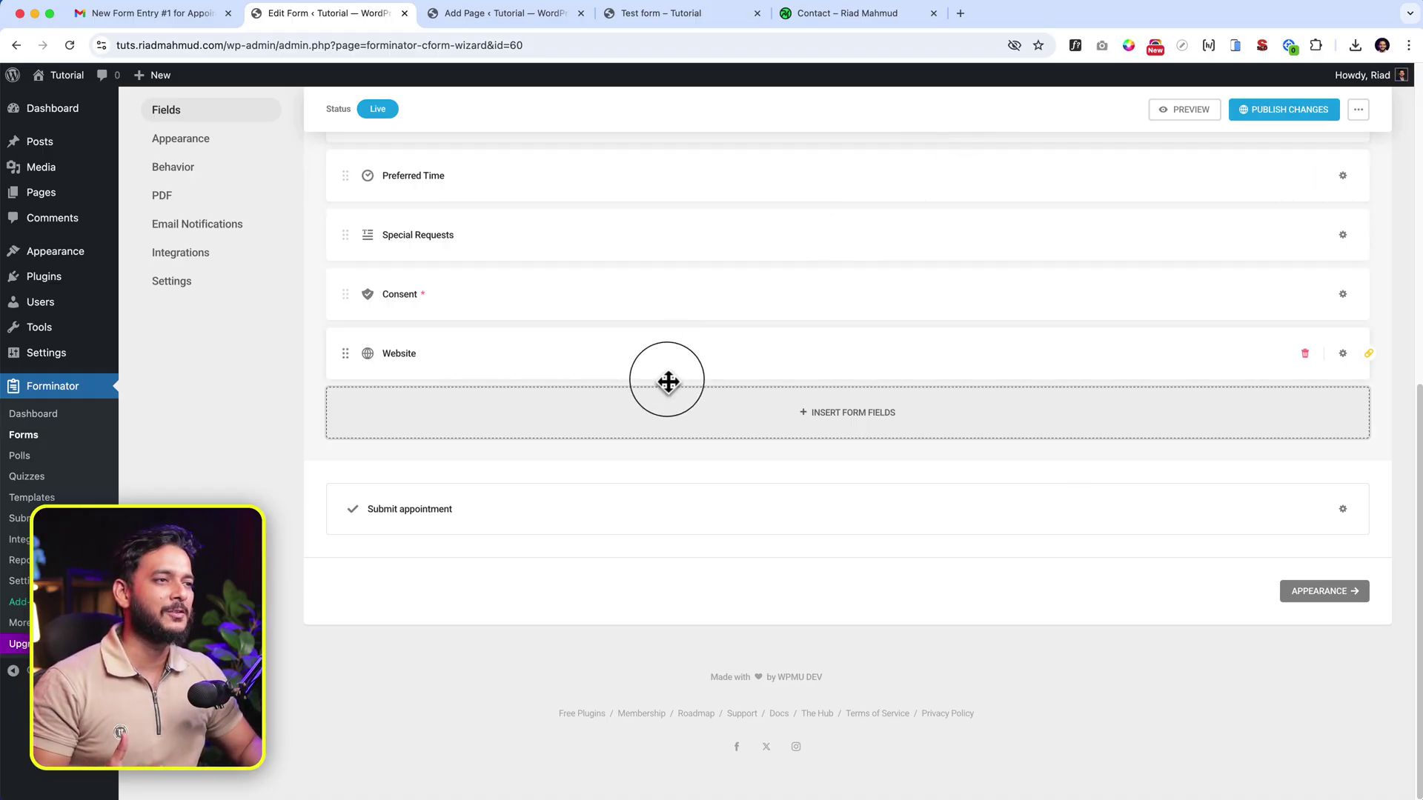
# Arrange Preferred Time, Consent and Special Requests side by side in the Page Break's row, ahead of the Page Break.
pyautogui.scroll(2, 667, 381)
pyautogui.moveTo(469, 321); pyautogui.dragTo(477, 279)
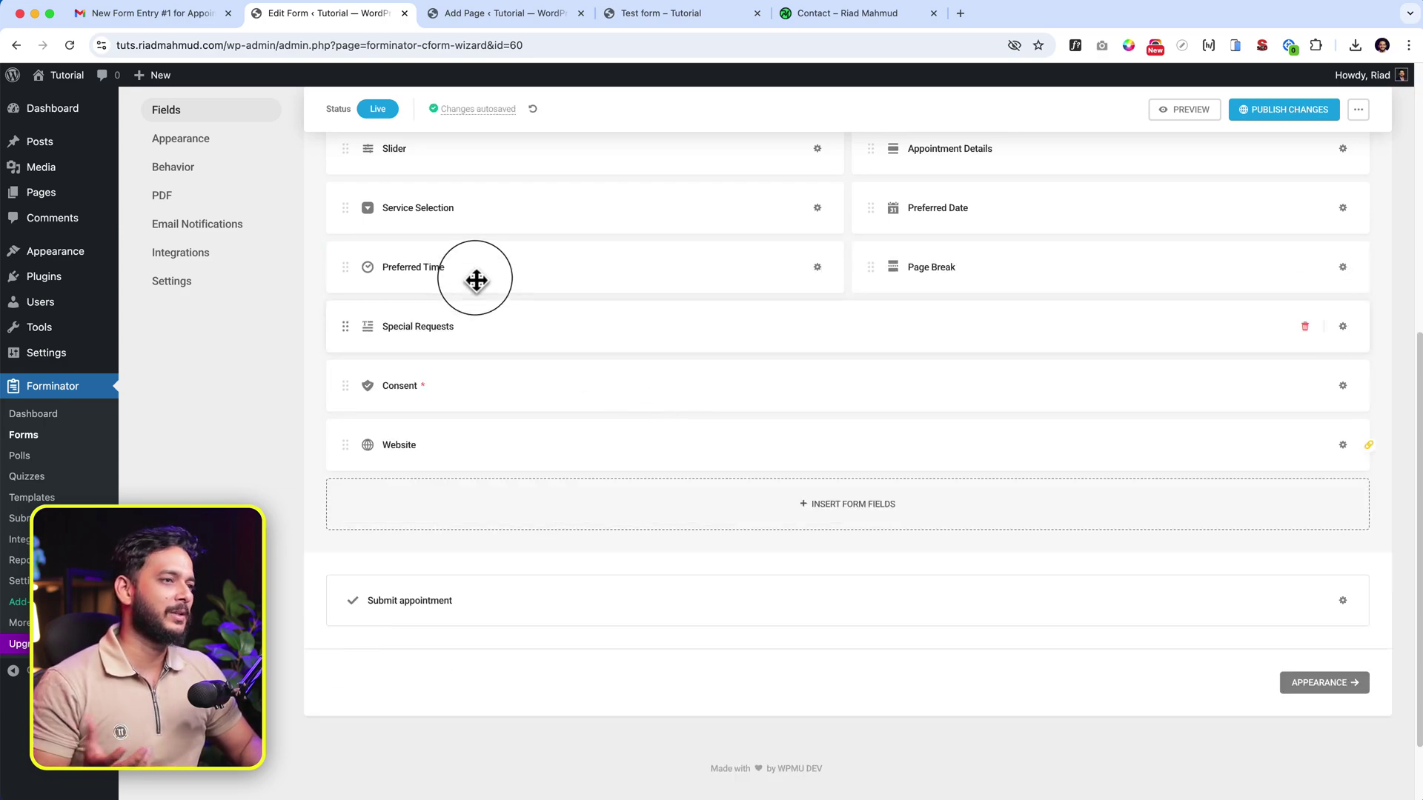
pyautogui.moveTo(412, 323); pyautogui.dragTo(889, 276)
pyautogui.moveTo(442, 336); pyautogui.dragTo(678, 368)
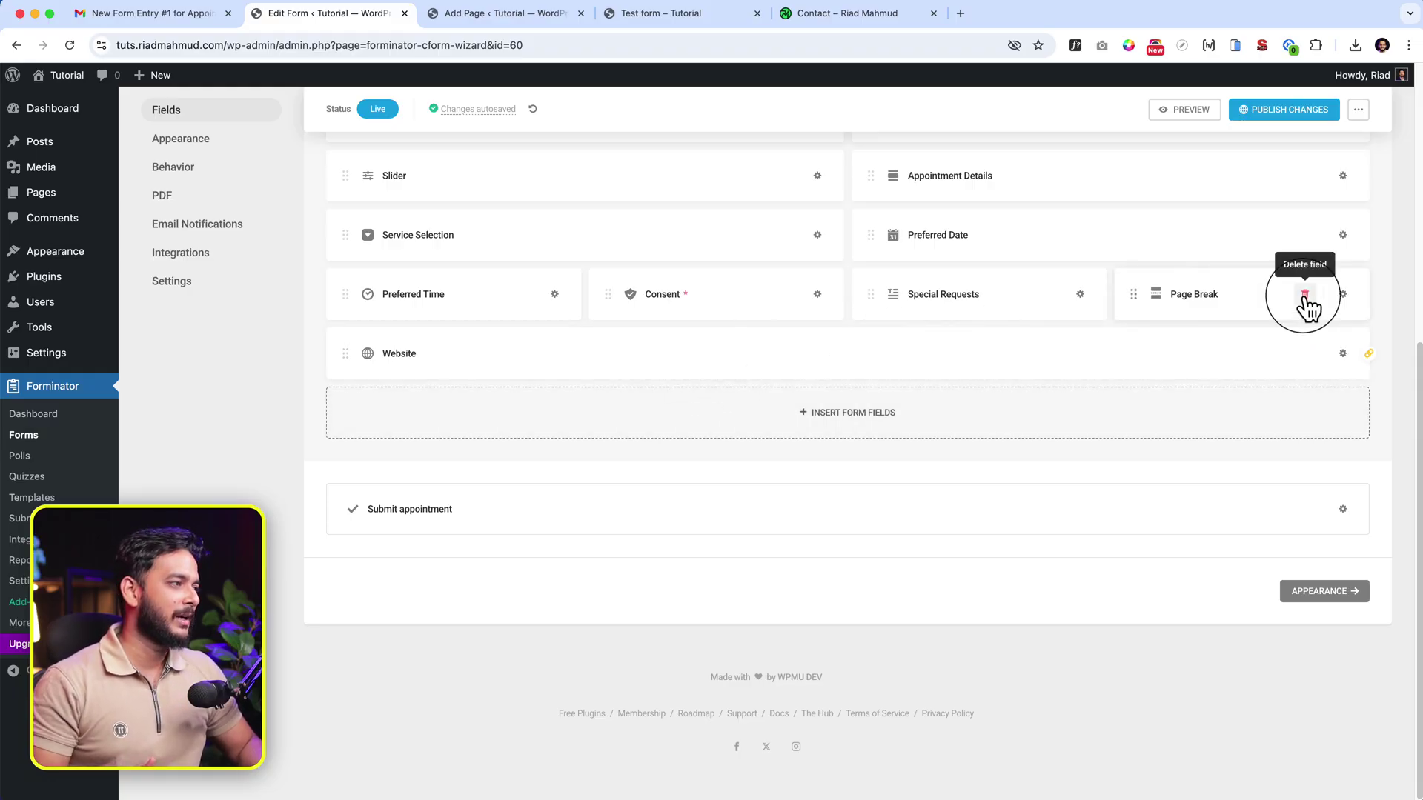
# Delete the Page Break and publish the changes, check the reloaded Test form page, and return to the form editor.
pyautogui.click(1302, 296)
pyautogui.click(1296, 109)
pyautogui.click(652, 15)
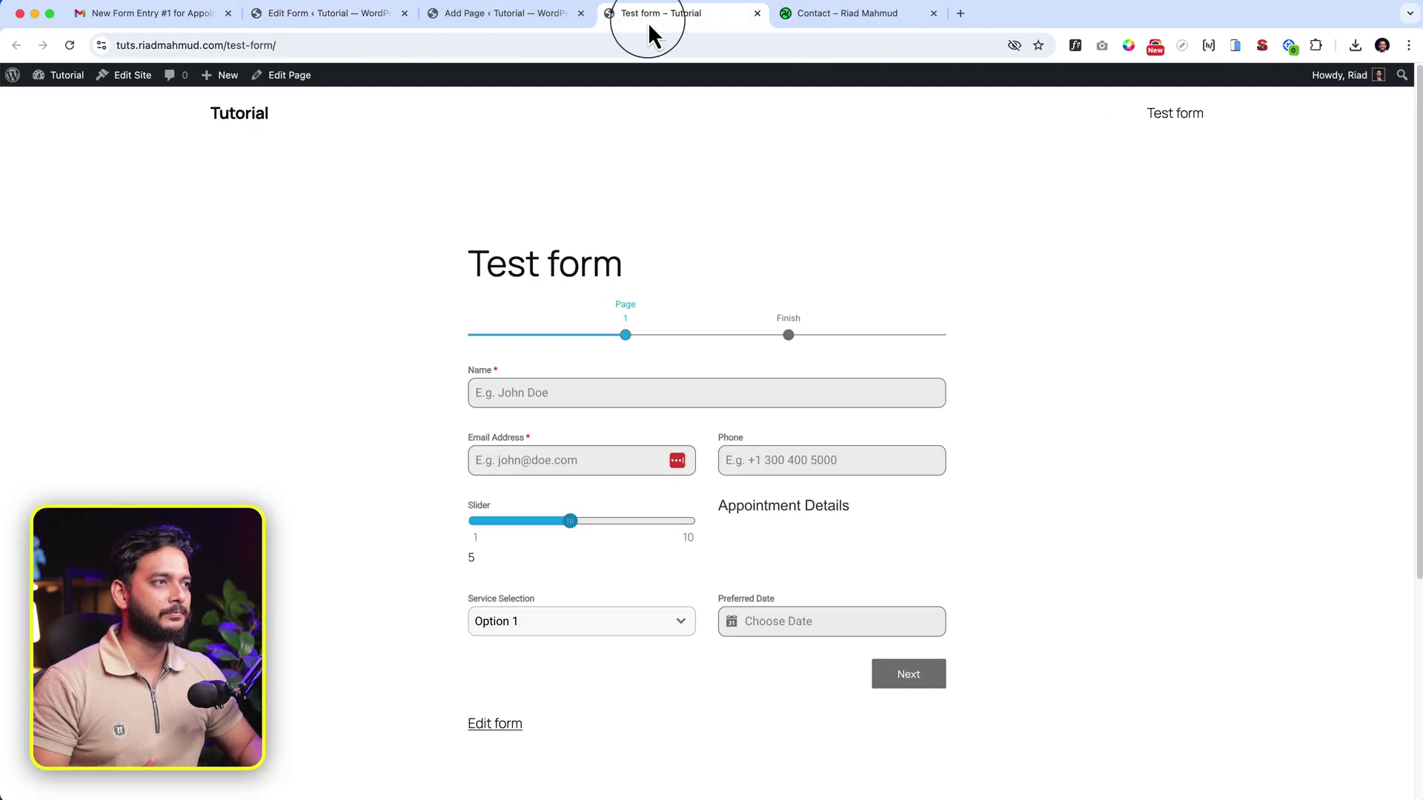
pyautogui.click(632, 43)
pyautogui.press('Return')
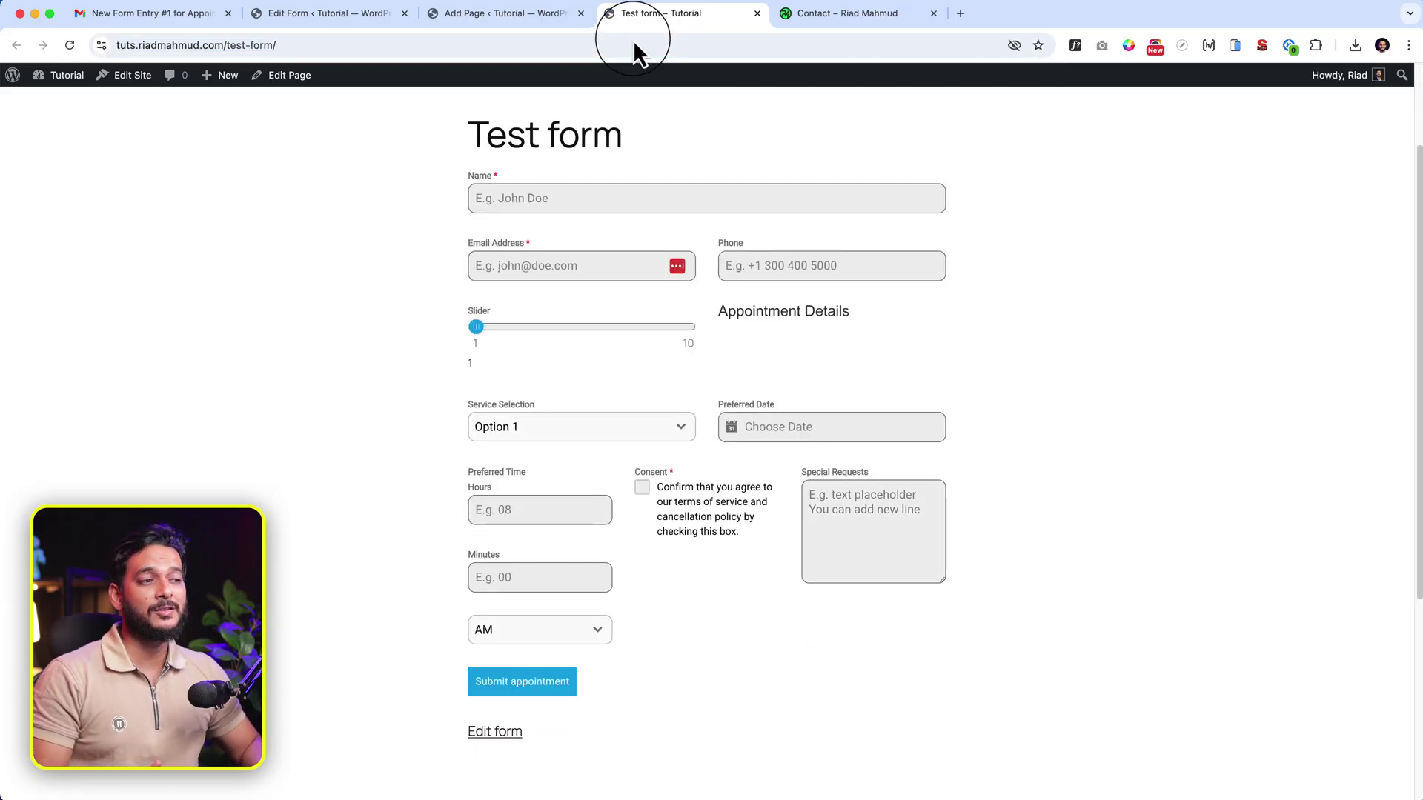
pyautogui.click(352, 24)
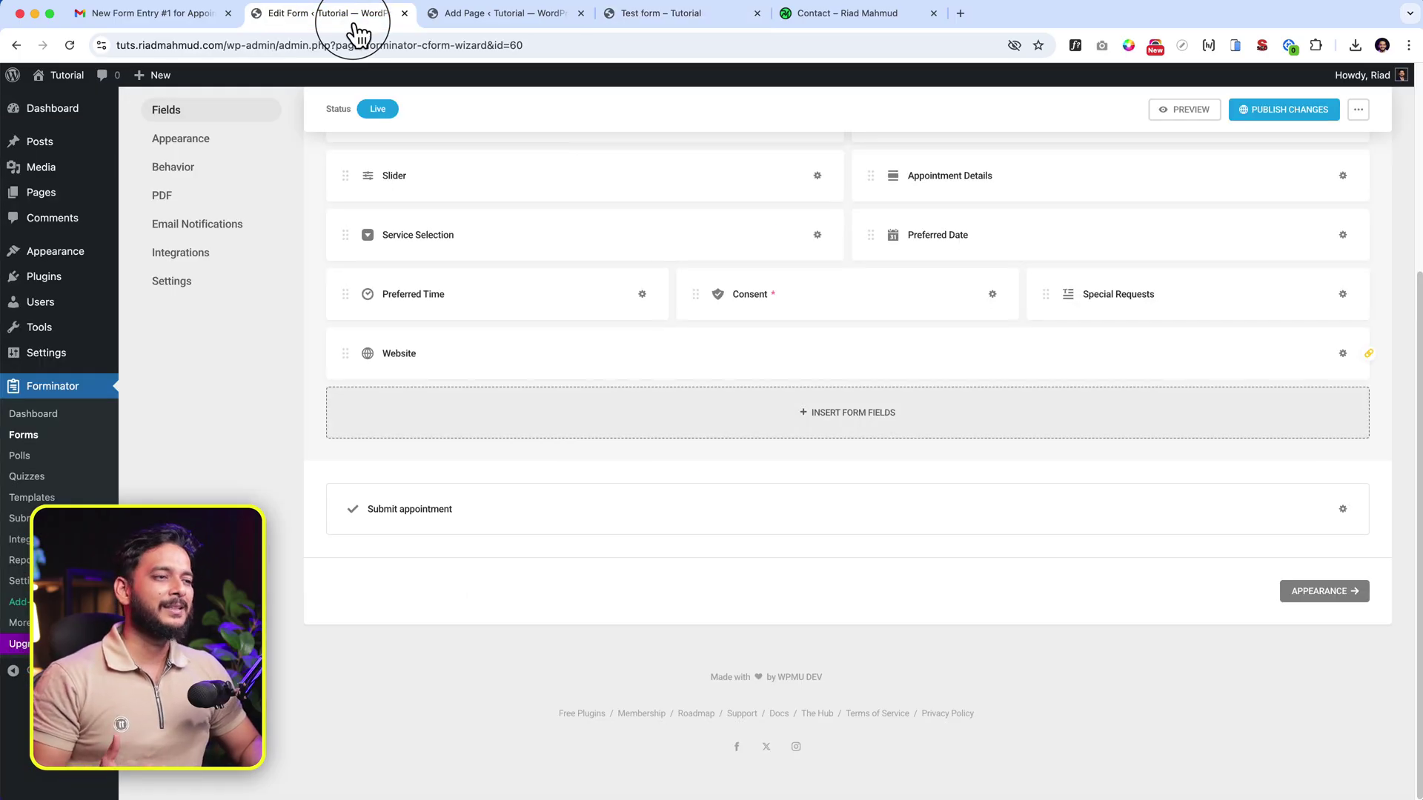
# Review the button text and error message of the Submit appointment button, then close its settings unchanged.
pyautogui.click(1342, 509)
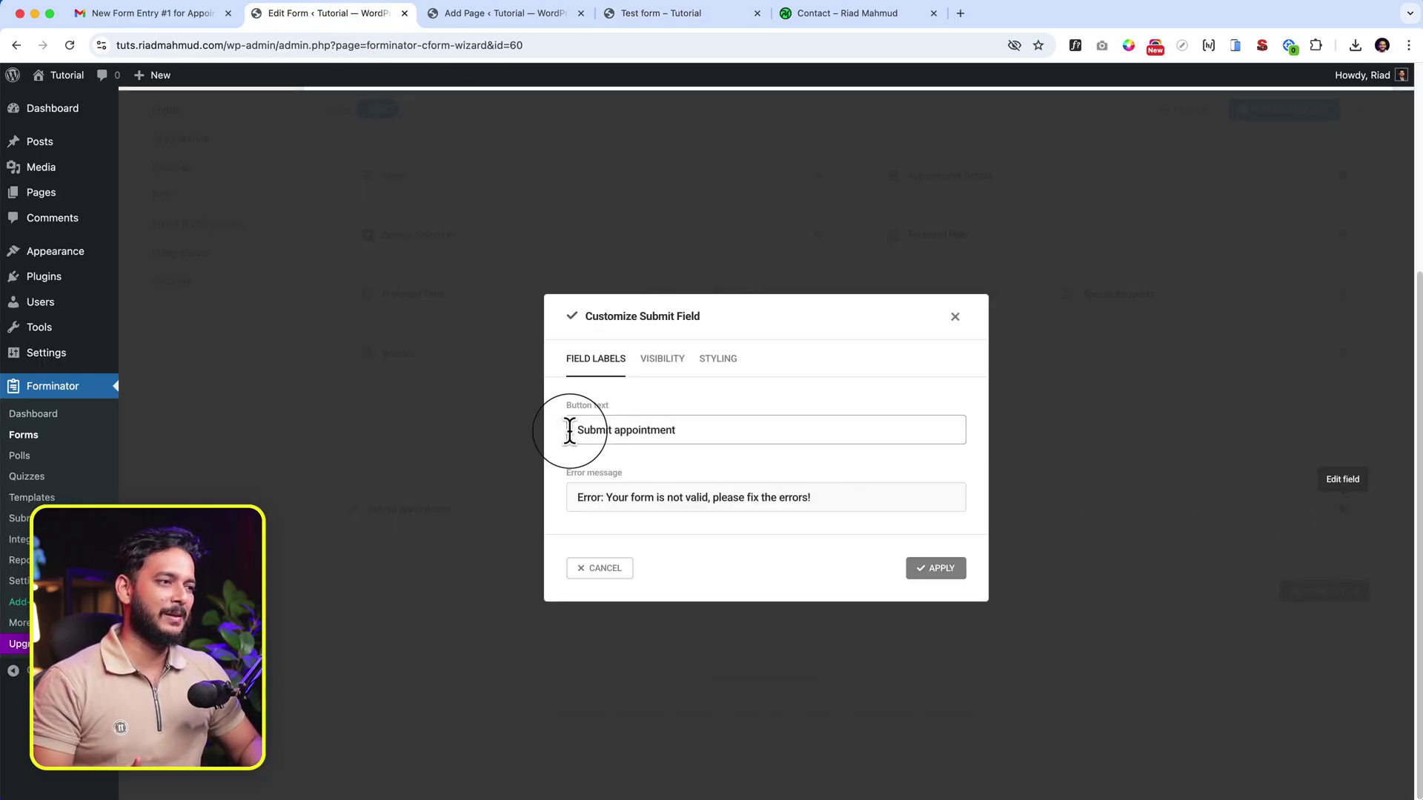
pyautogui.moveTo(571, 429); pyautogui.dragTo(781, 435)
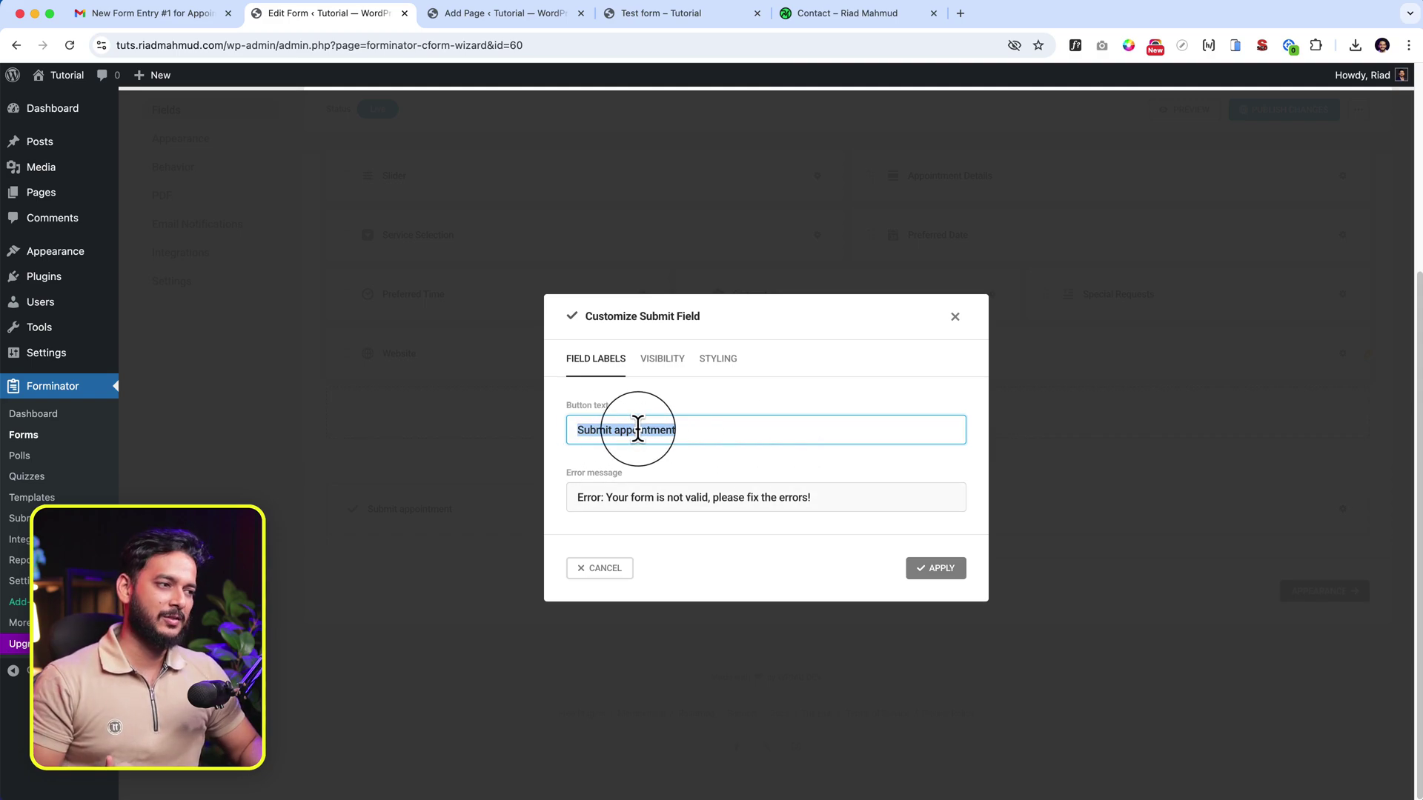
pyautogui.moveTo(582, 498); pyautogui.dragTo(891, 509)
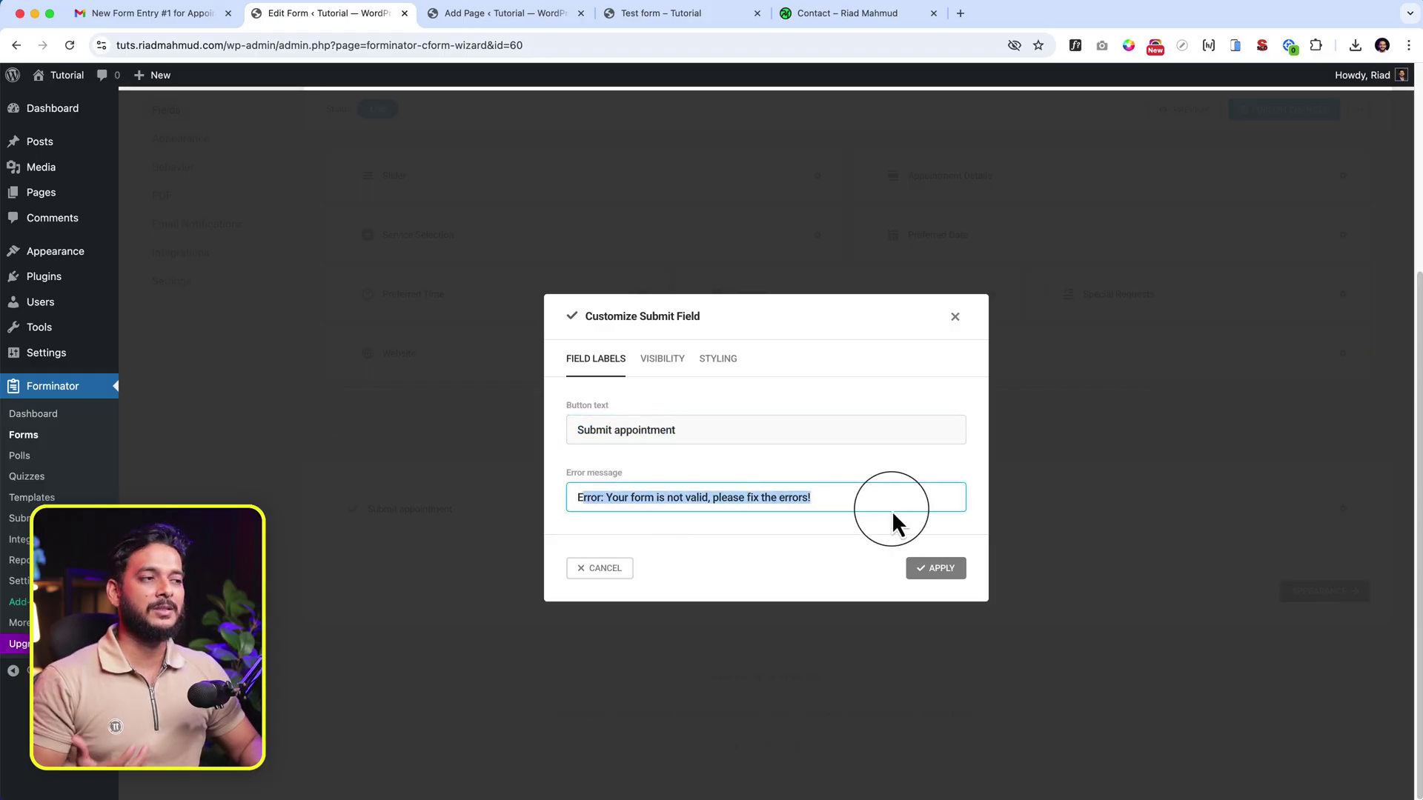
pyautogui.press('Escape')
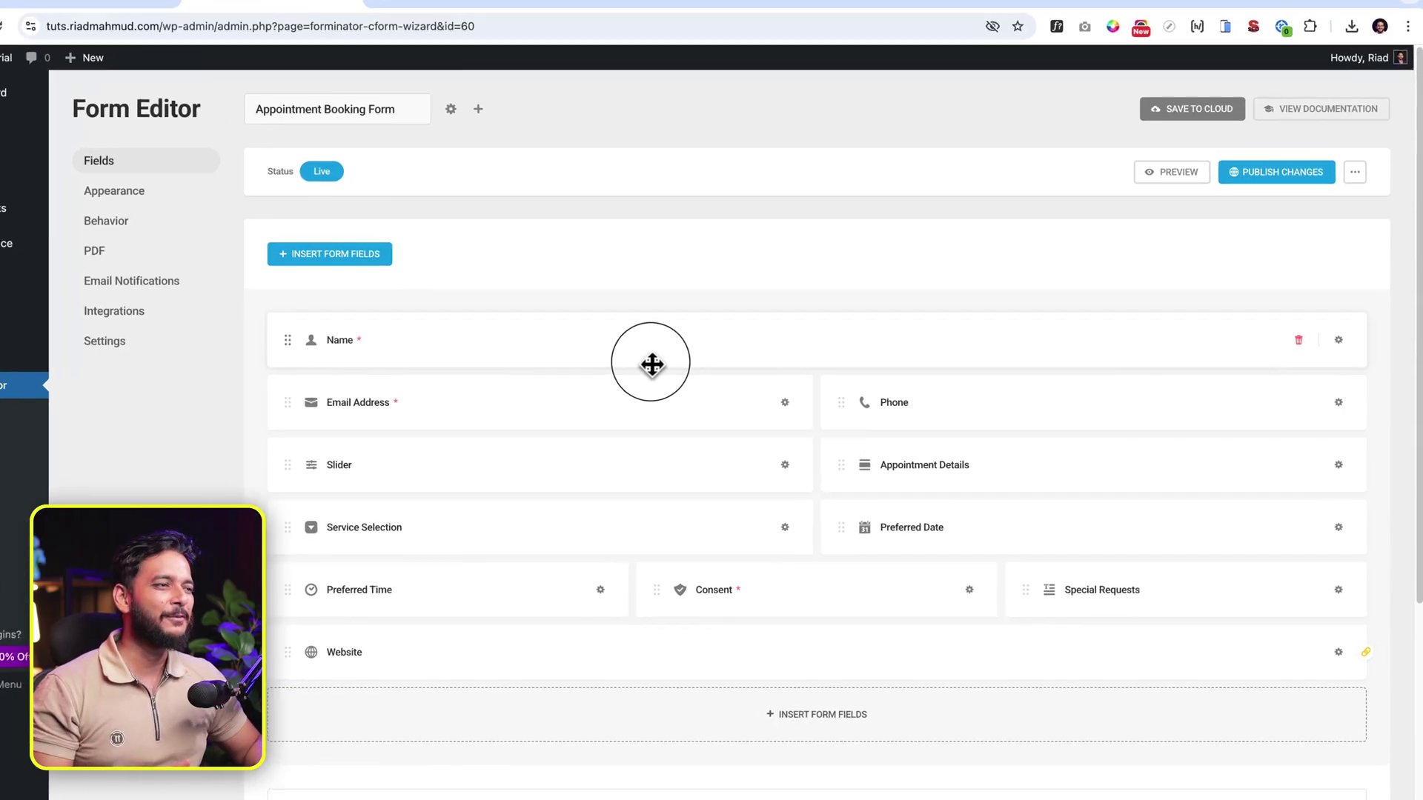
# Look through the Name field's settings, styling and visibility options, then close them without changes.
pyautogui.click(656, 341)
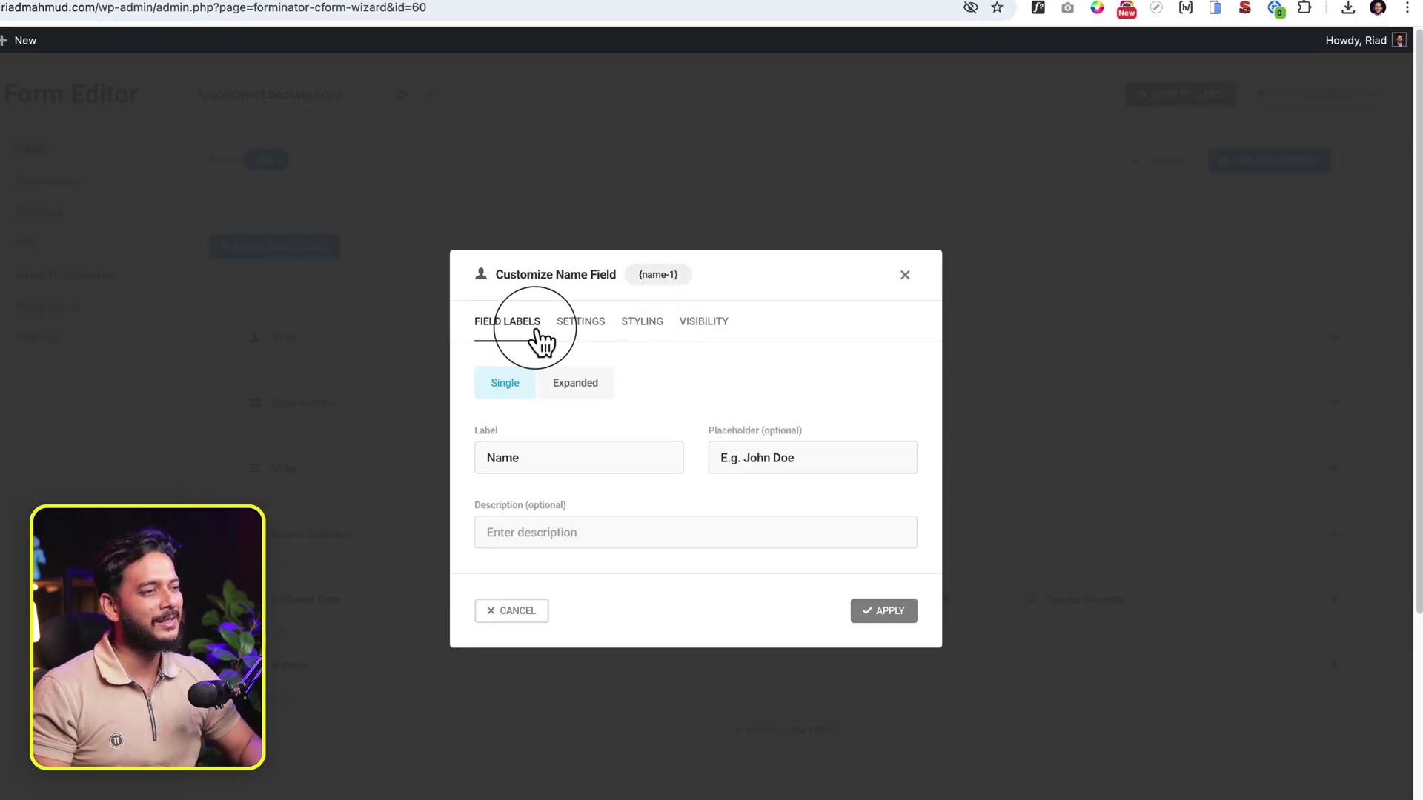
pyautogui.click(580, 321)
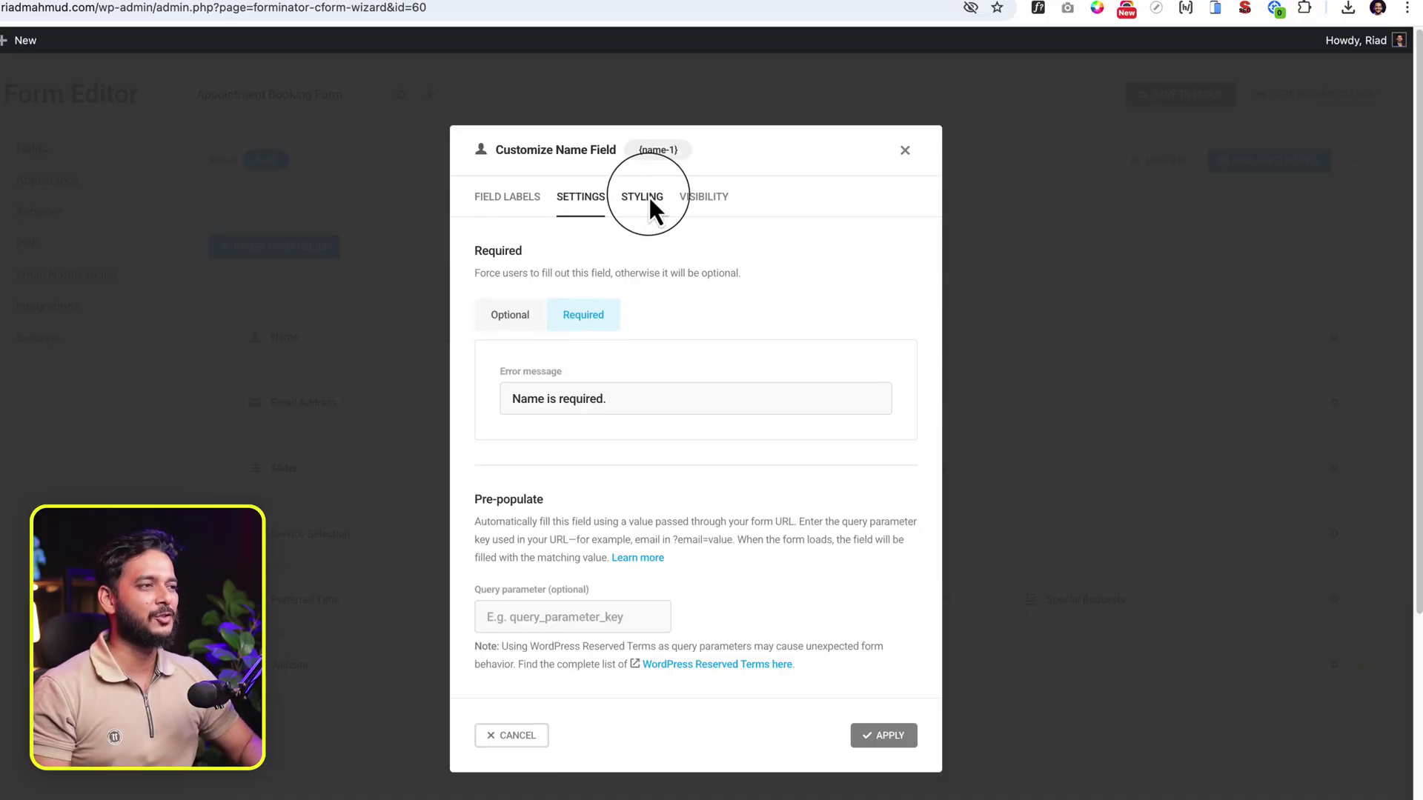
pyautogui.click(652, 198)
pyautogui.click(704, 367)
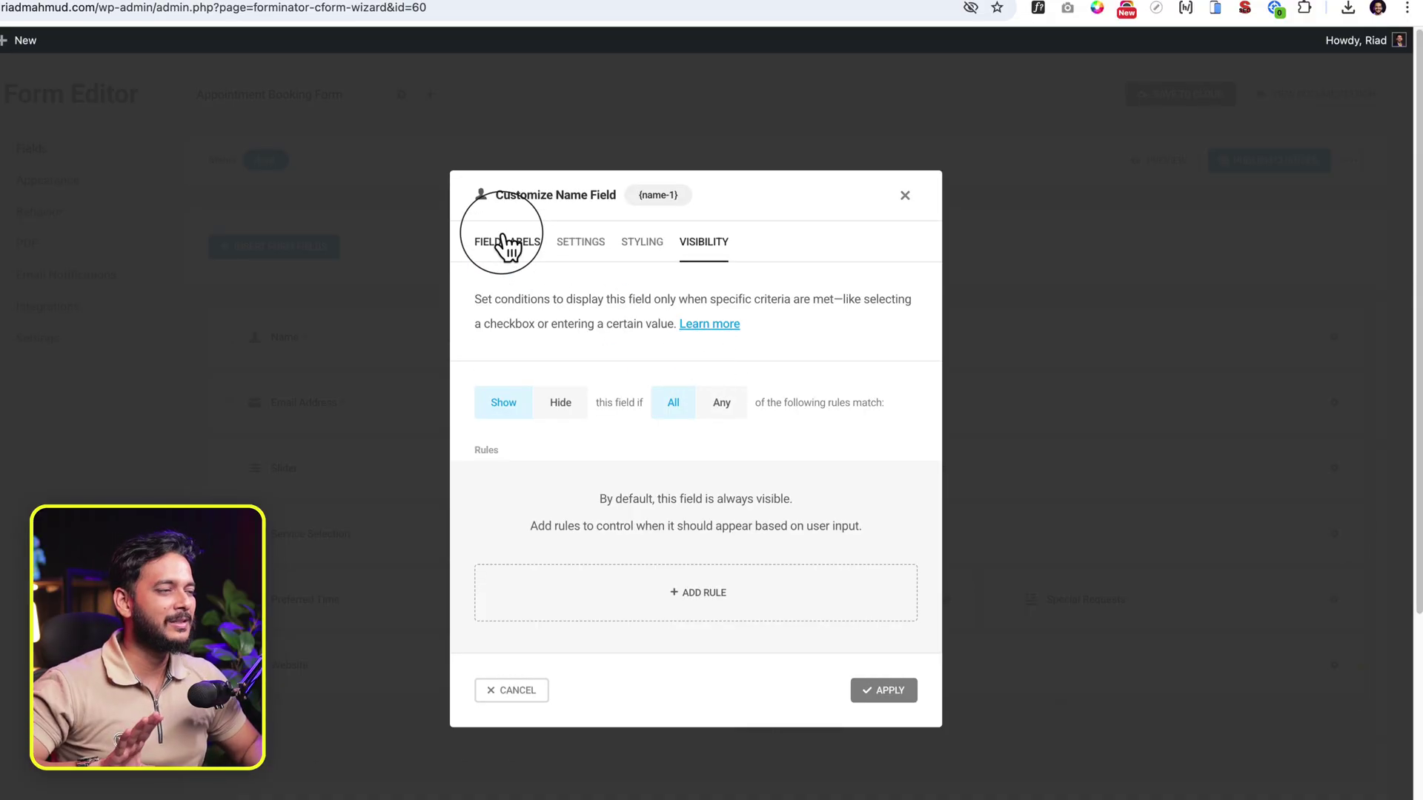
pyautogui.click(905, 194)
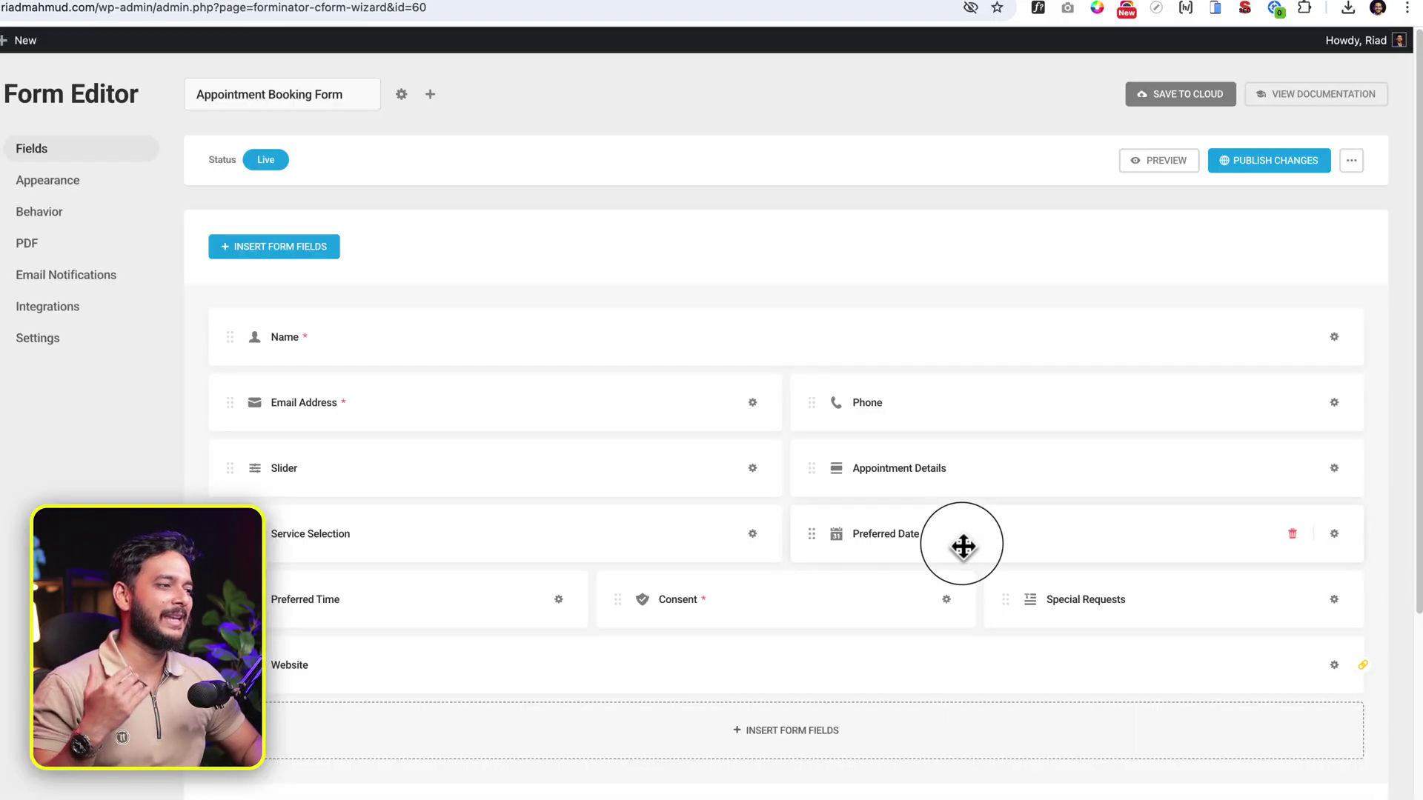
# Look at the Appointment Details section's title and subtitle options and close them without changes.
pyautogui.scroll(-3, 962, 547)
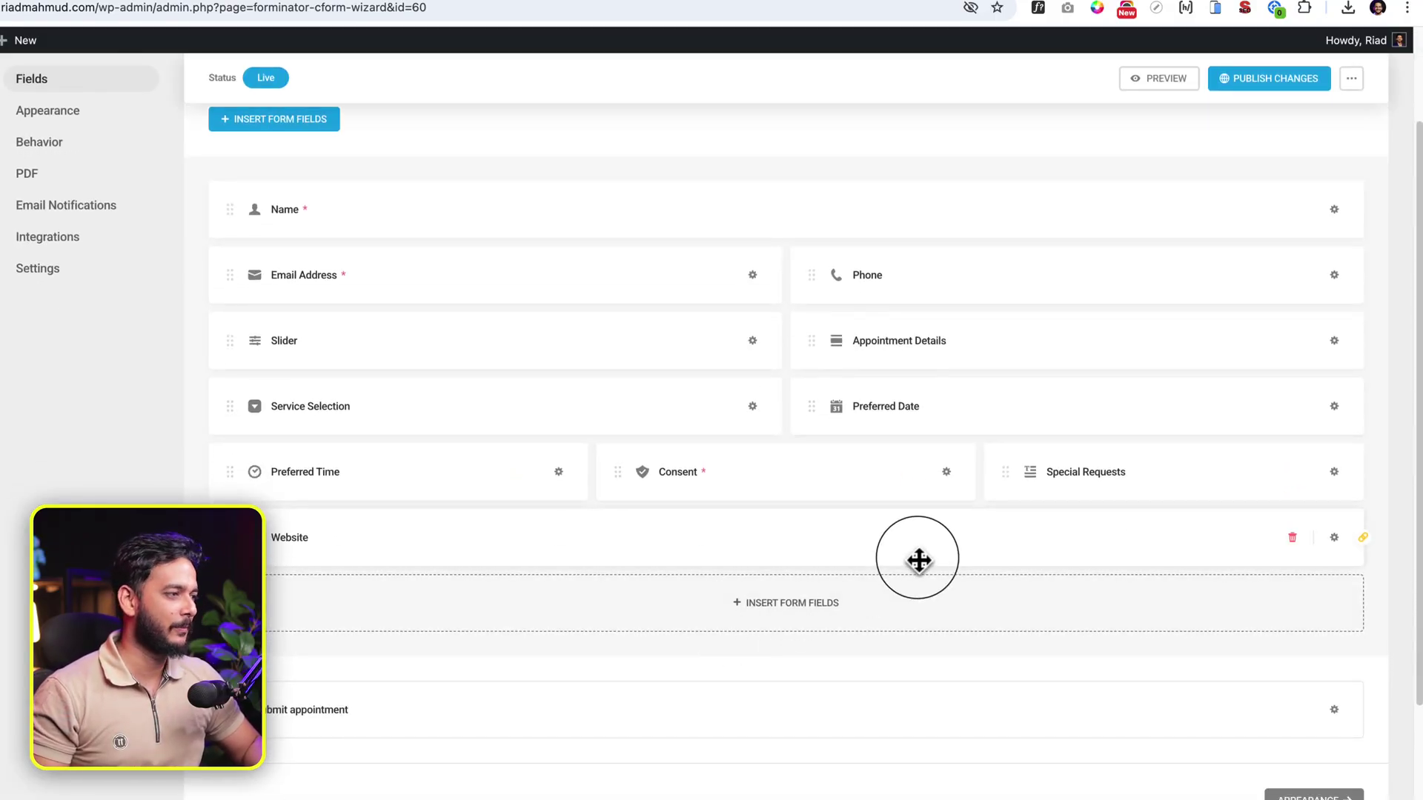
pyautogui.click(1001, 345)
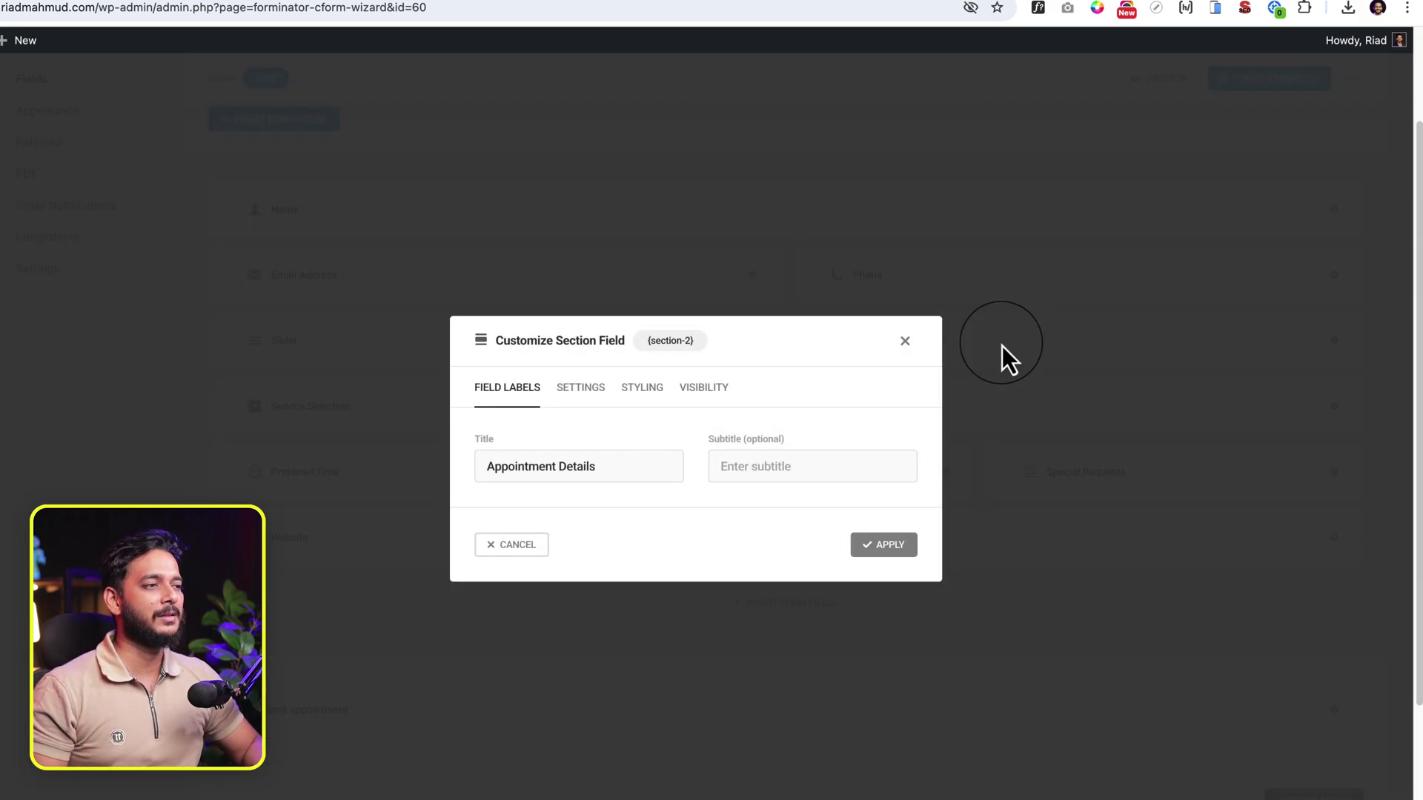
pyautogui.click(904, 342)
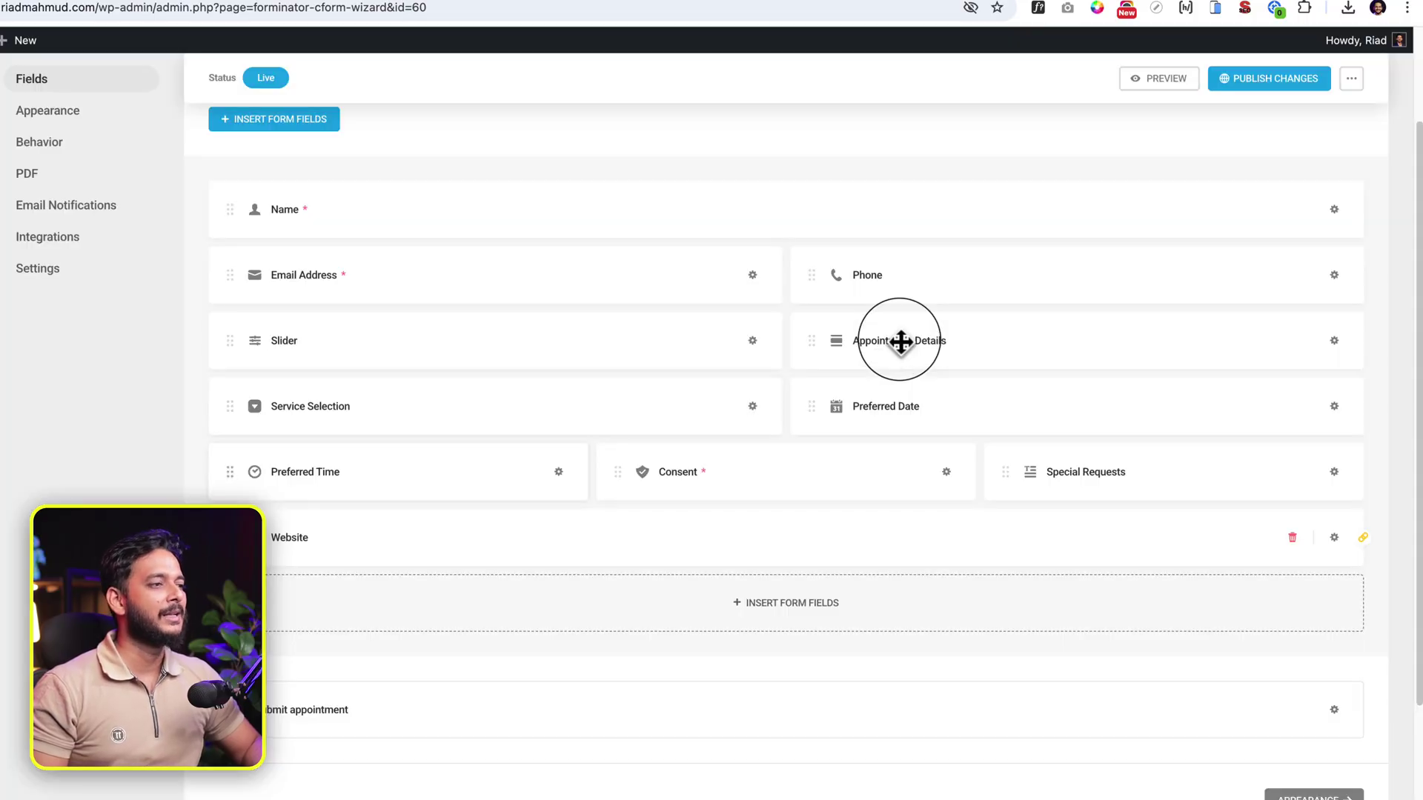
# Examine the Slider field's calculation options and slider types, then close its settings without changes.
pyautogui.click(486, 328)
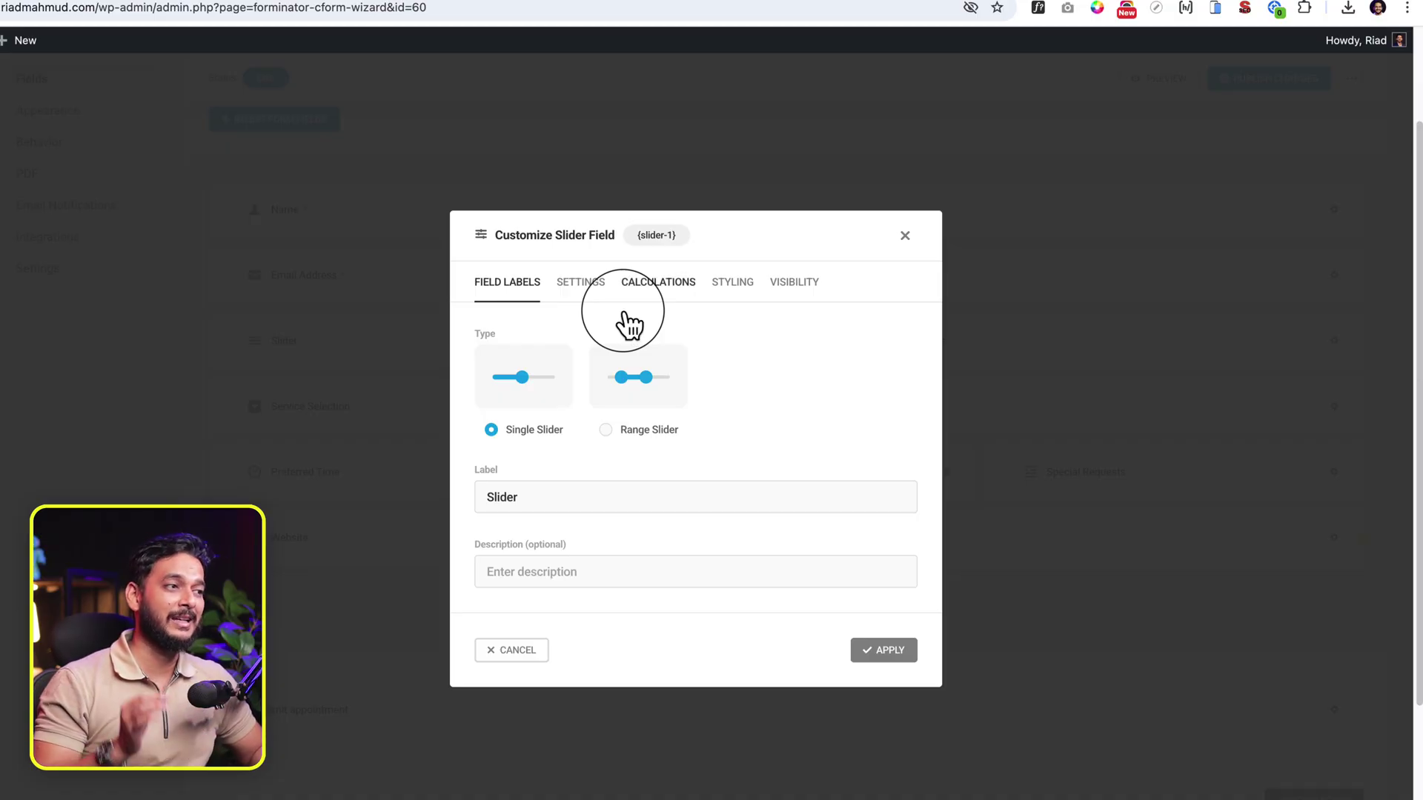
pyautogui.click(651, 294)
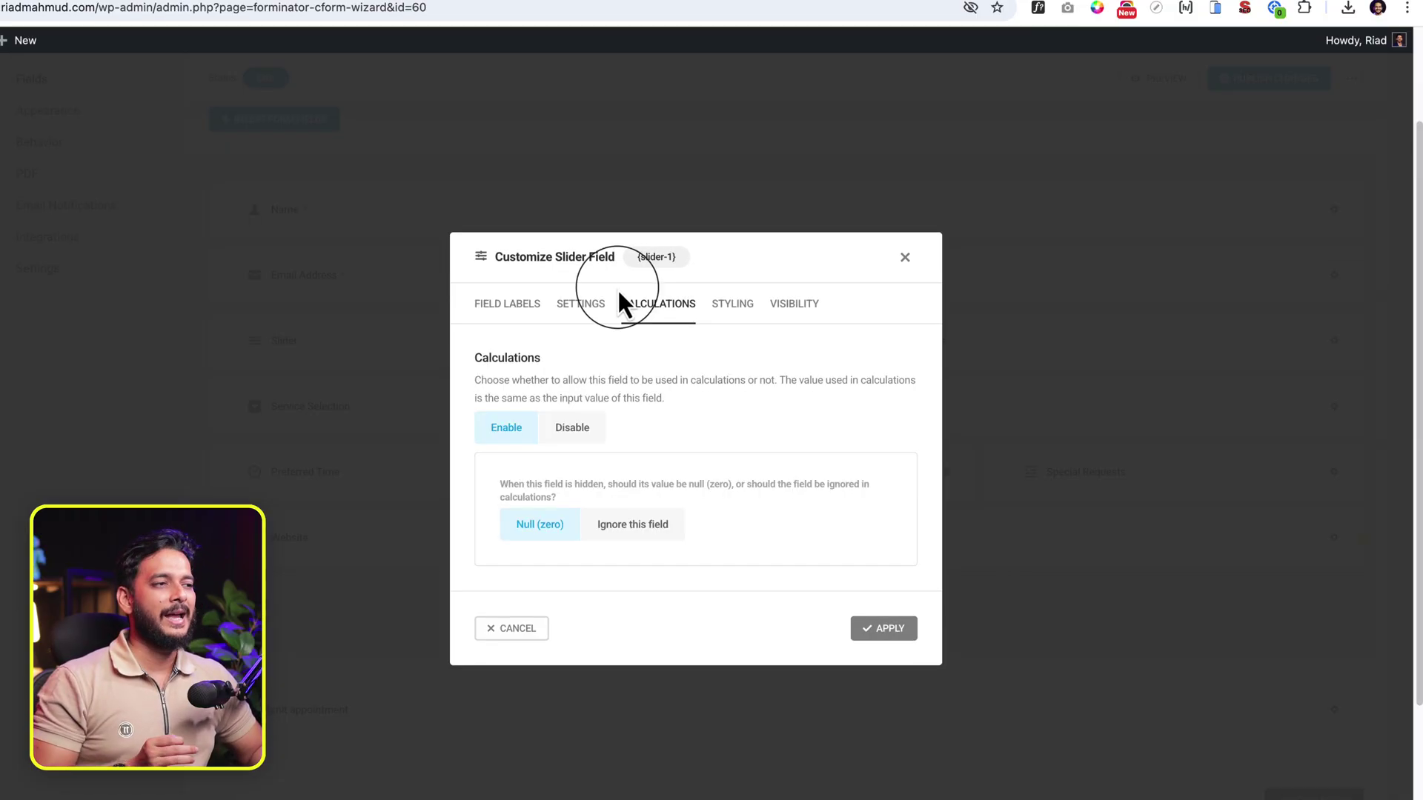
pyautogui.click(498, 307)
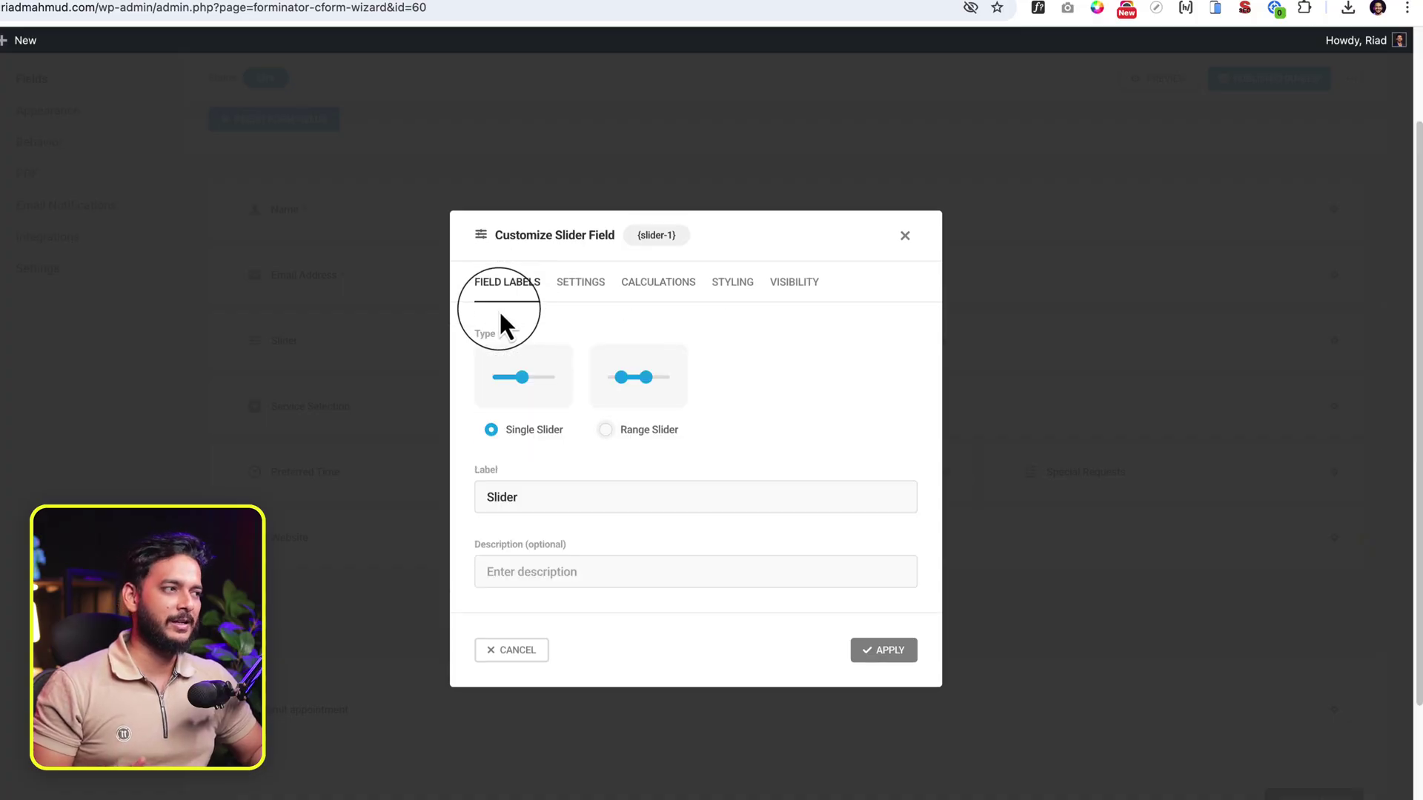
pyautogui.click(904, 236)
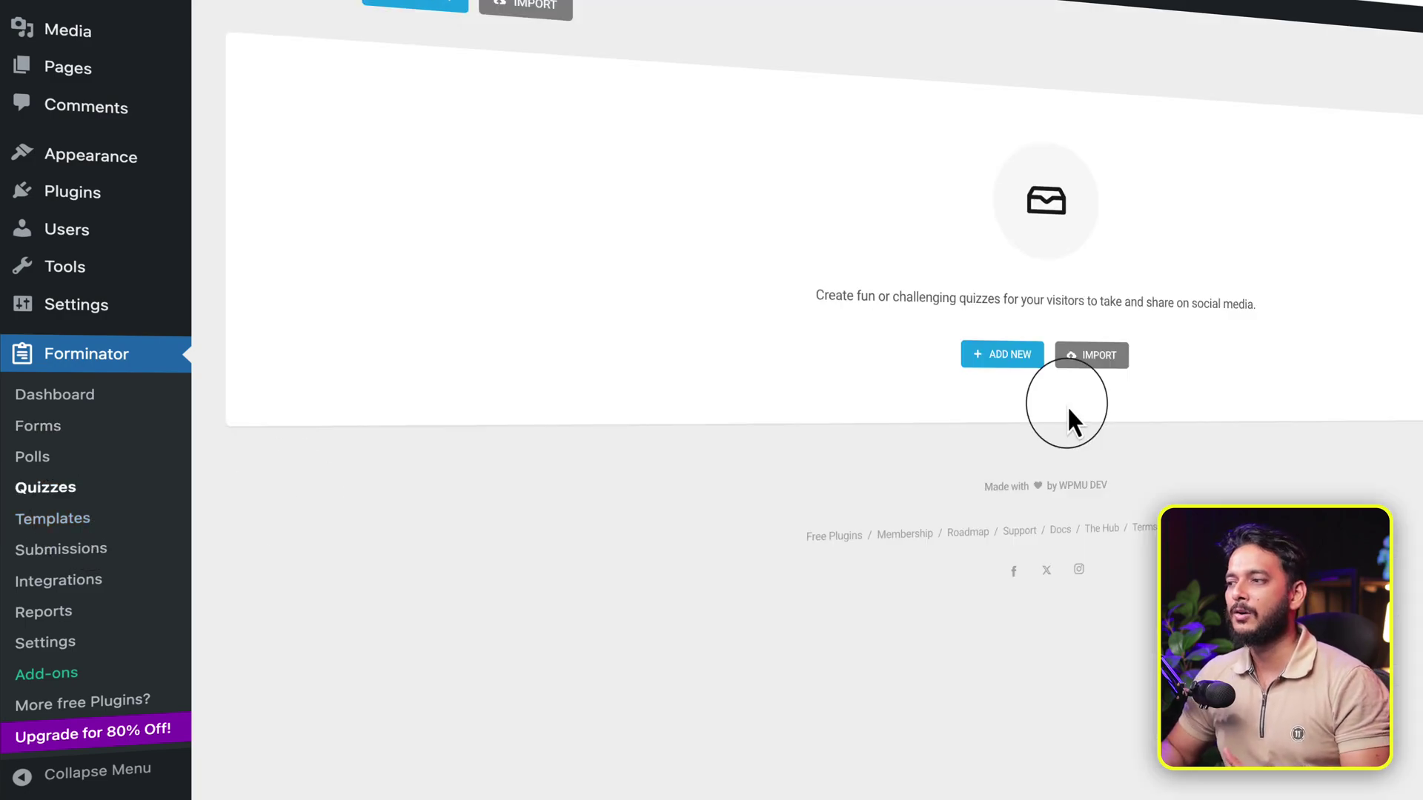
# Open Forminator's Templates page and browse the preset form templates across all categories.
pyautogui.click(34, 520)
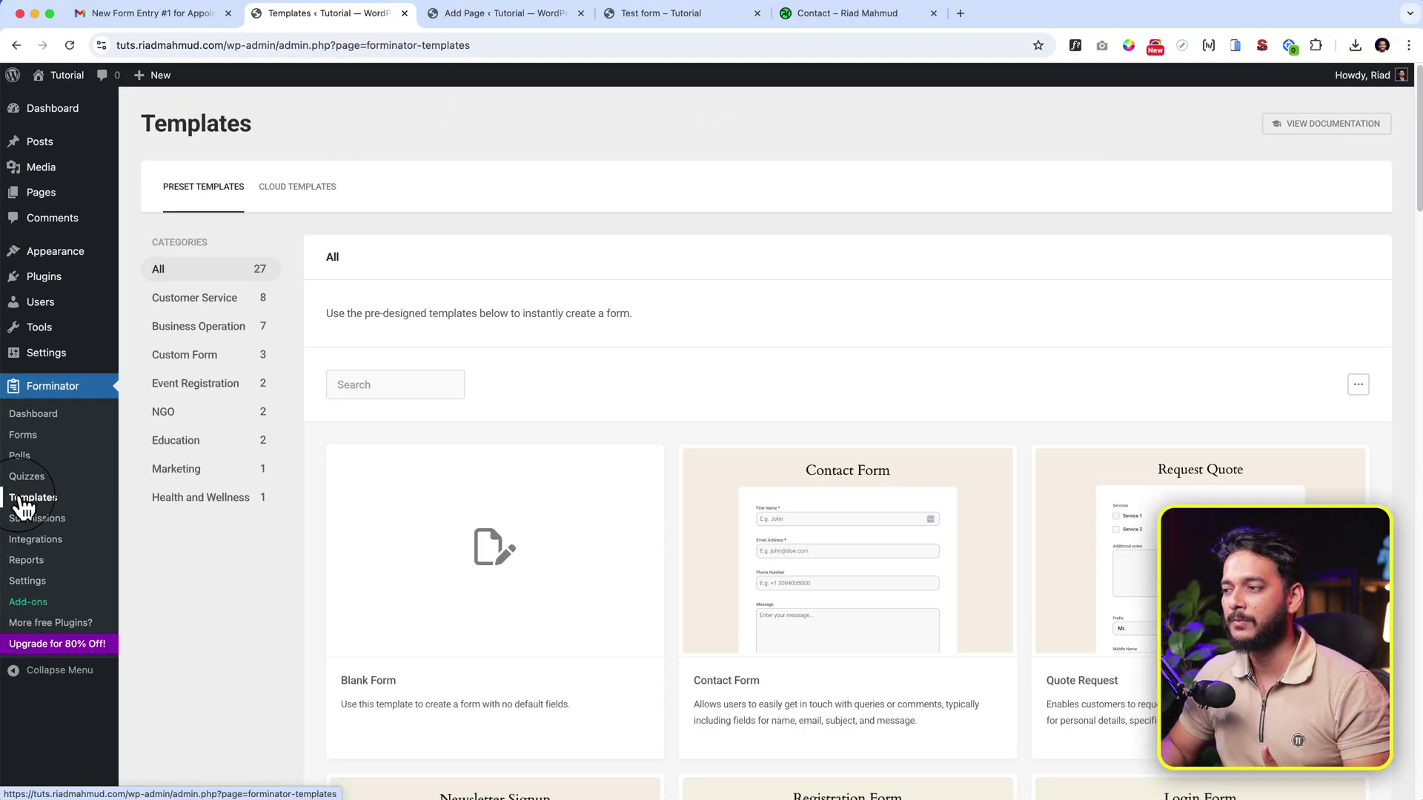
pyautogui.scroll(-5, 941, 598)
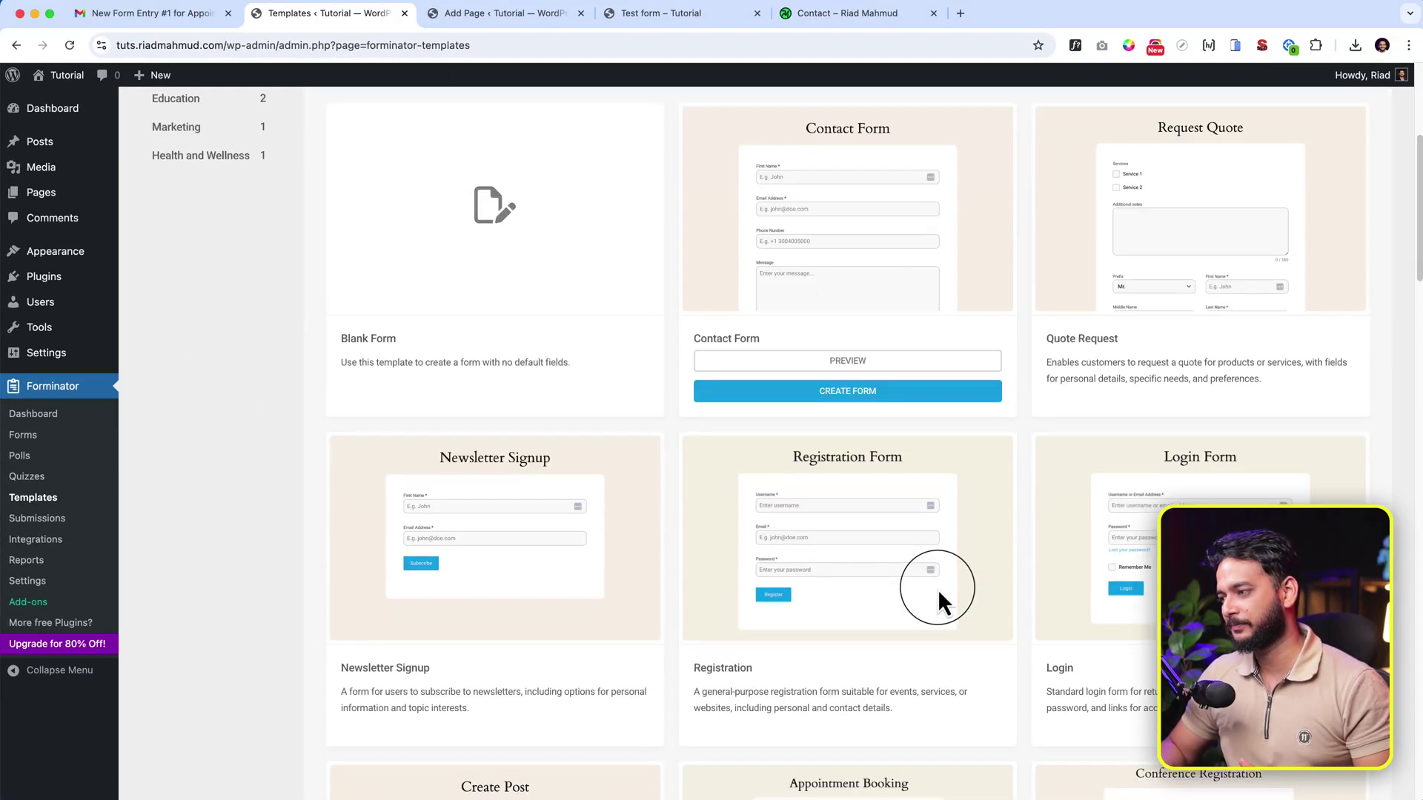
pyautogui.scroll(-14, 937, 593)
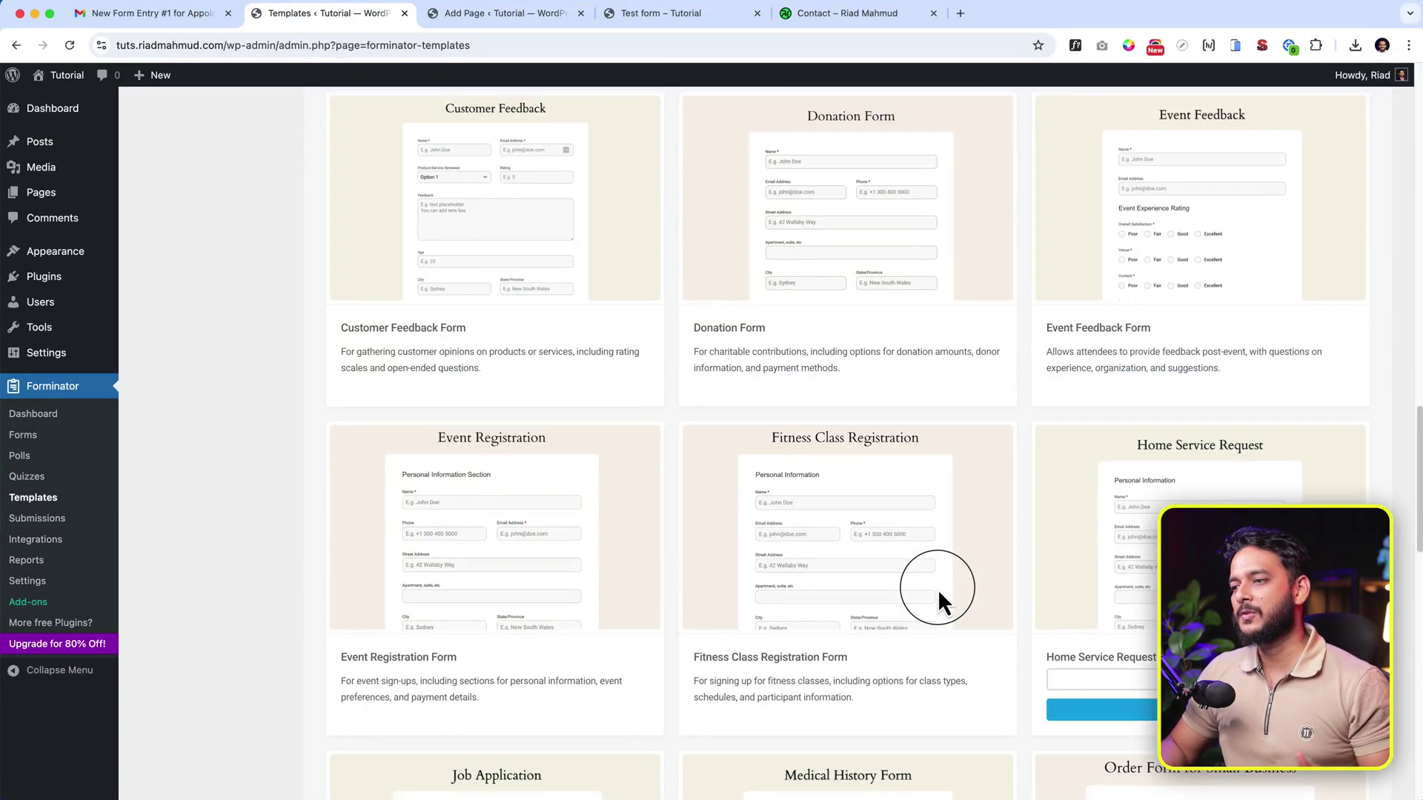
pyautogui.scroll(-5, 937, 590)
pyautogui.scroll(-2, 948, 580)
pyautogui.scroll(-4, 954, 575)
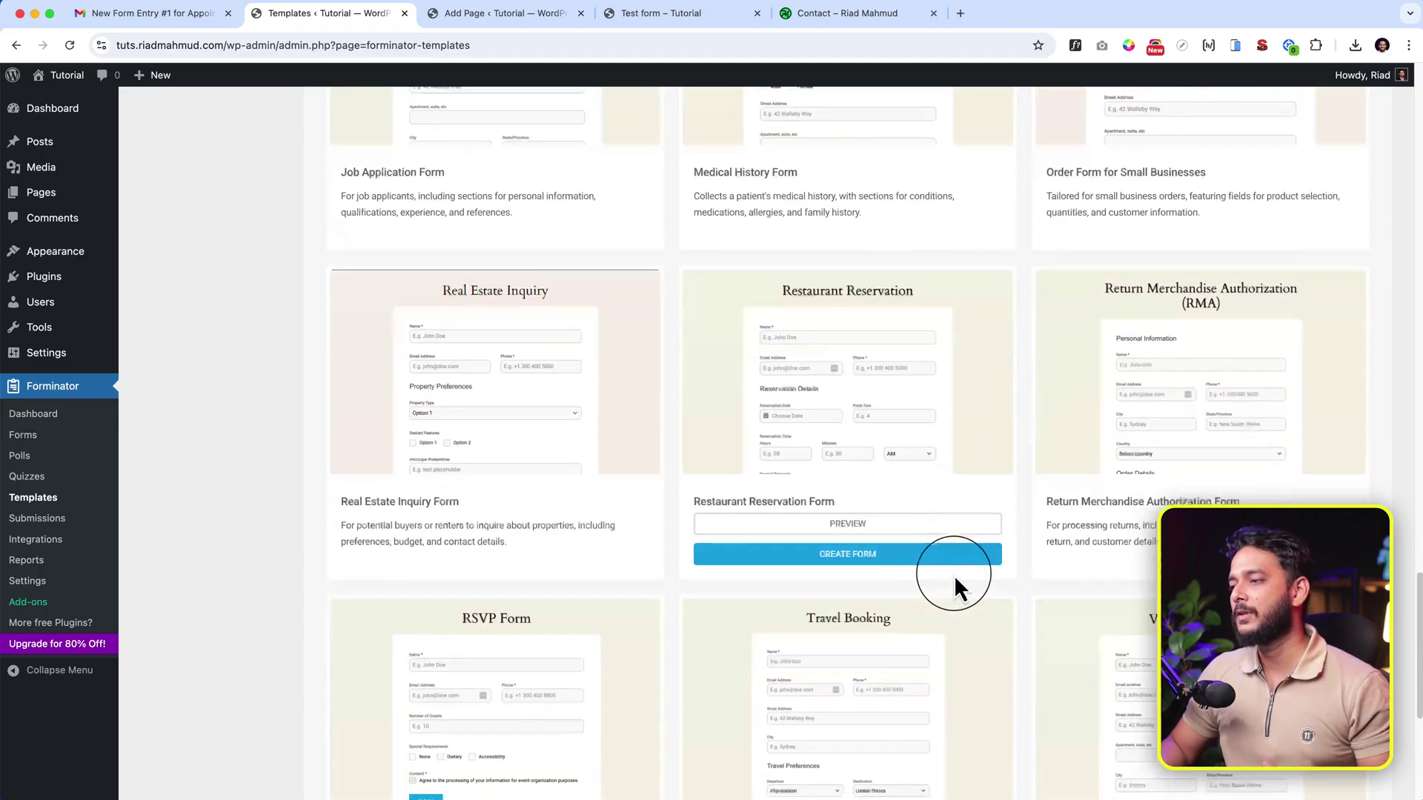
pyautogui.scroll(-5, 953, 575)
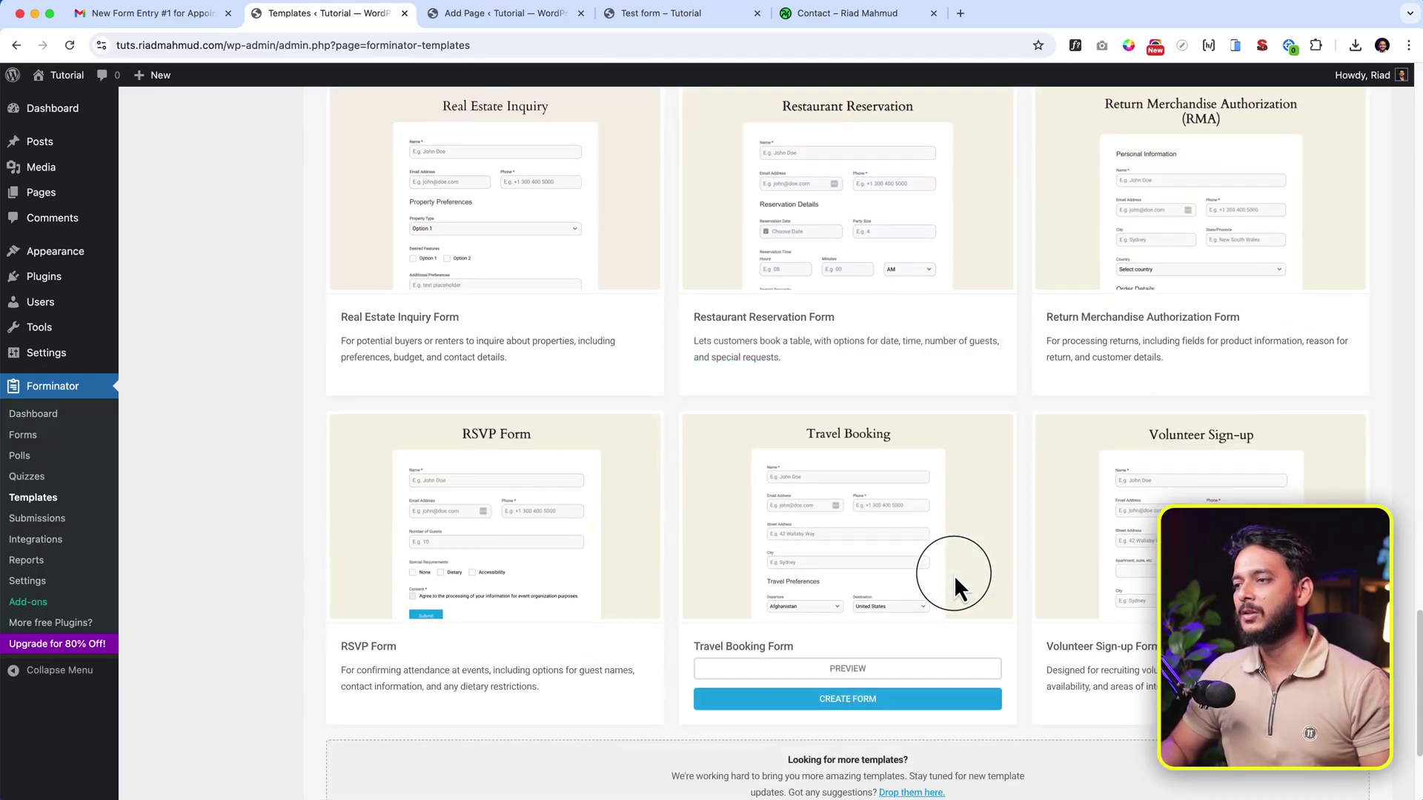
pyautogui.scroll(7, 953, 575)
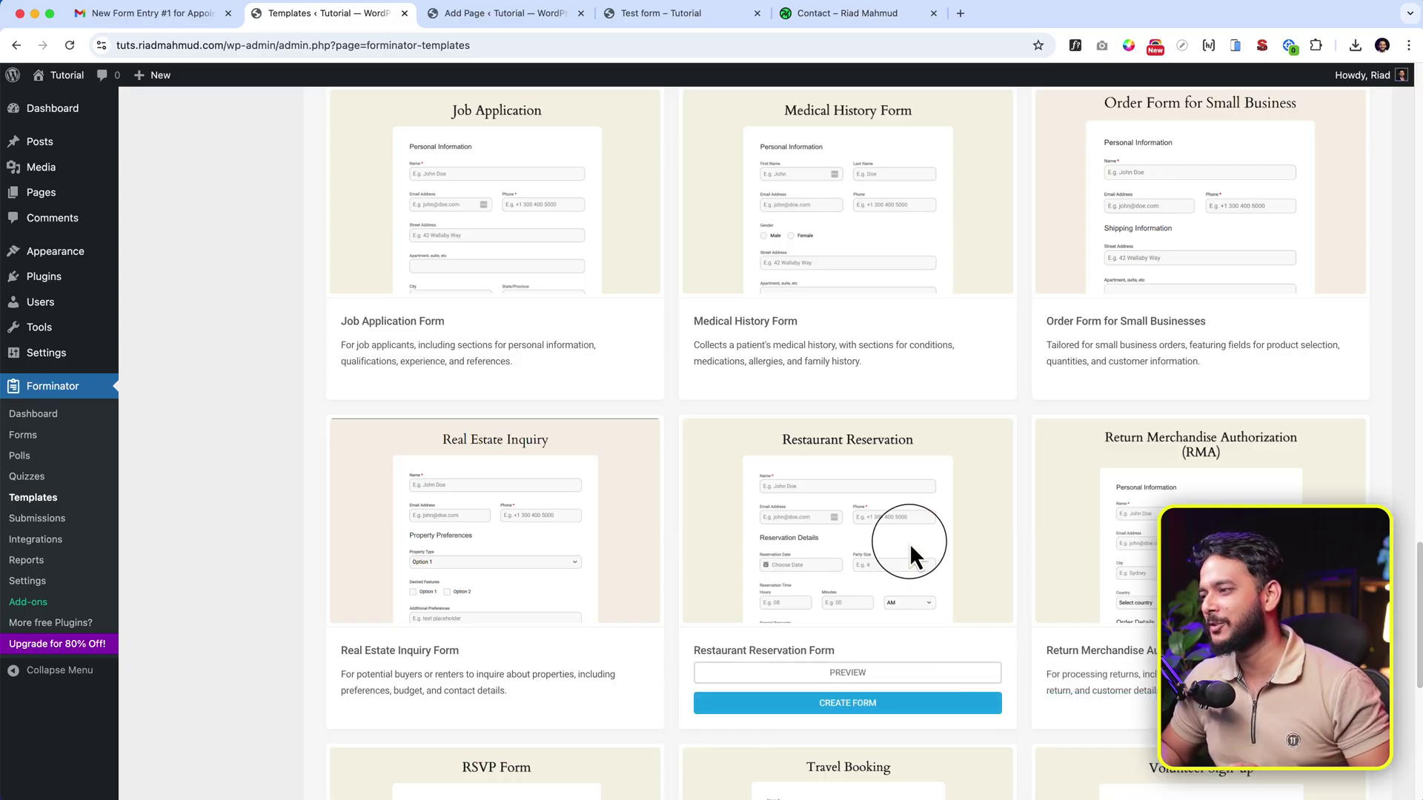
pyautogui.scroll(8, 911, 547)
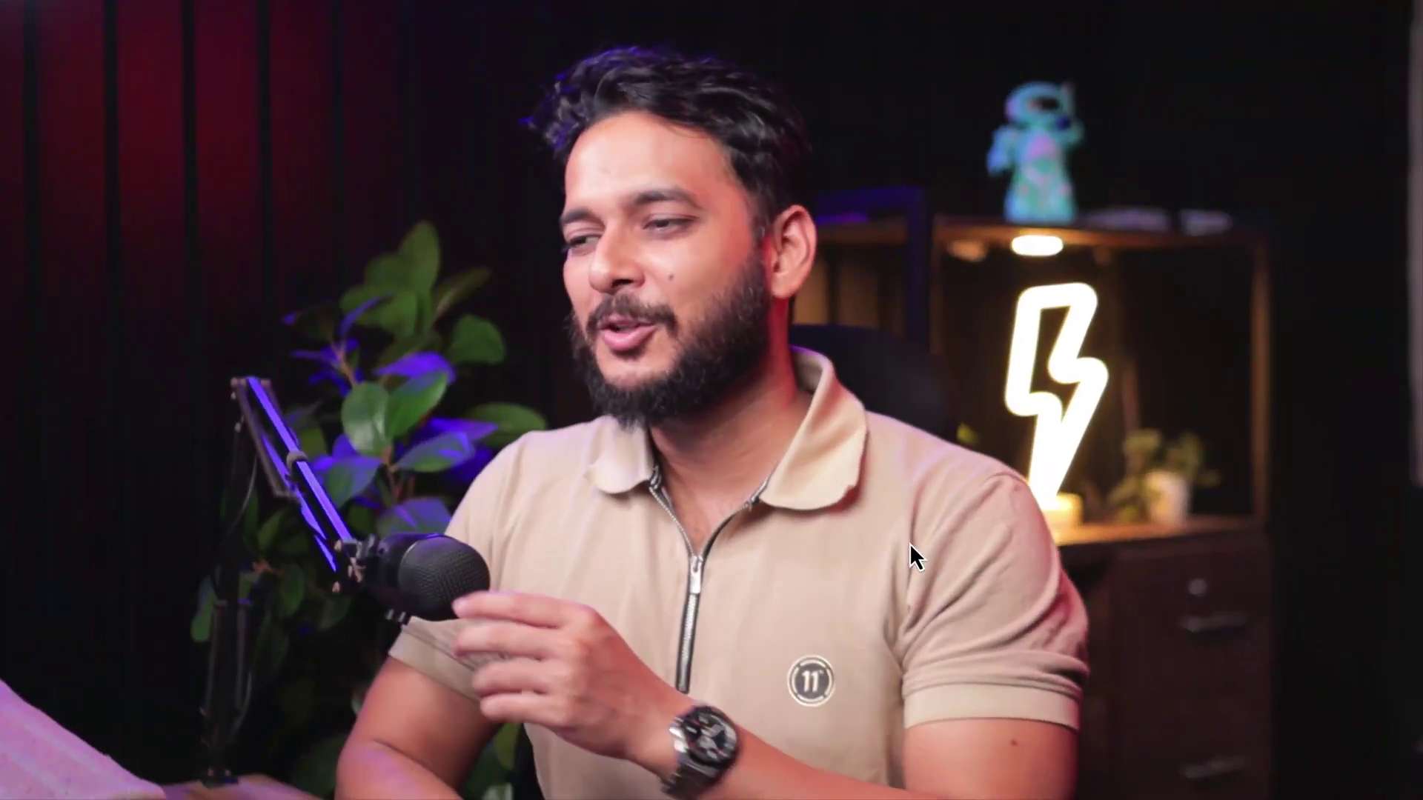